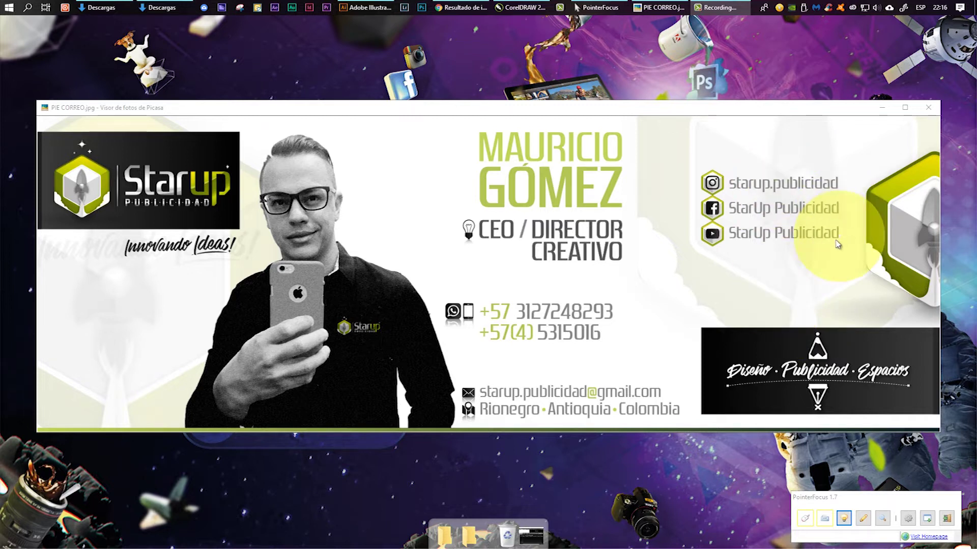
# - Hide the image viewer, switch to CorelDRAW and show the last page of 1_Comic.cdr
pyautogui.click(882, 109)
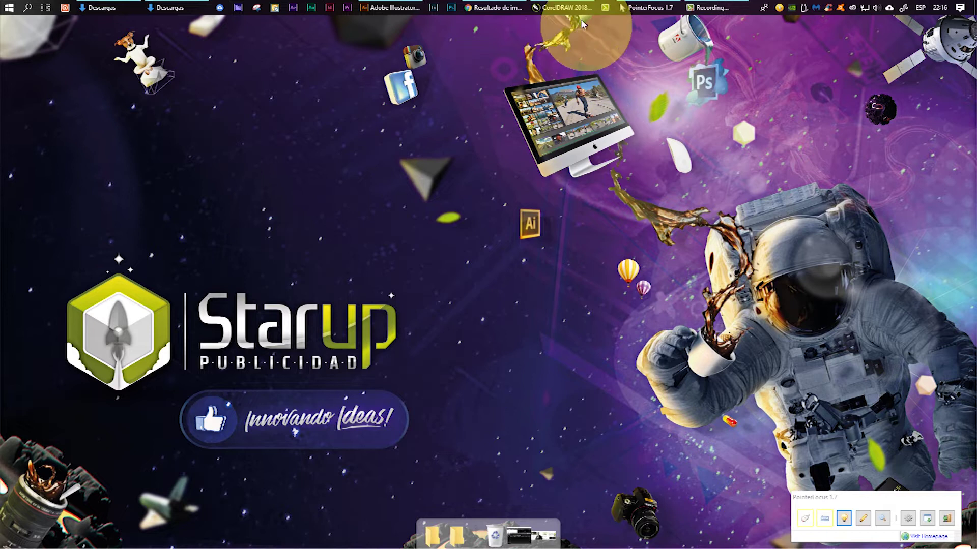
pyautogui.click(567, 7)
pyautogui.moveTo(848, 306); pyautogui.dragTo(819, 312)
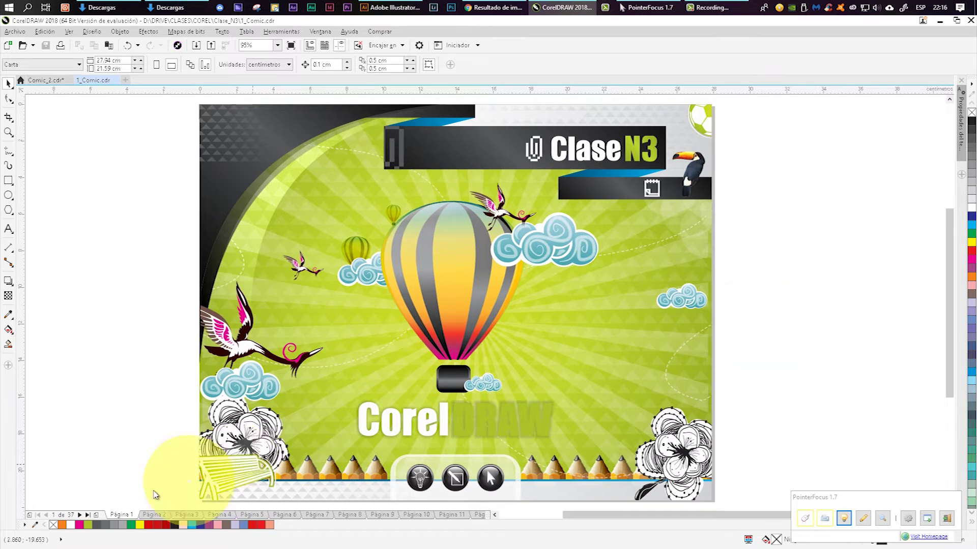
pyautogui.click(88, 514)
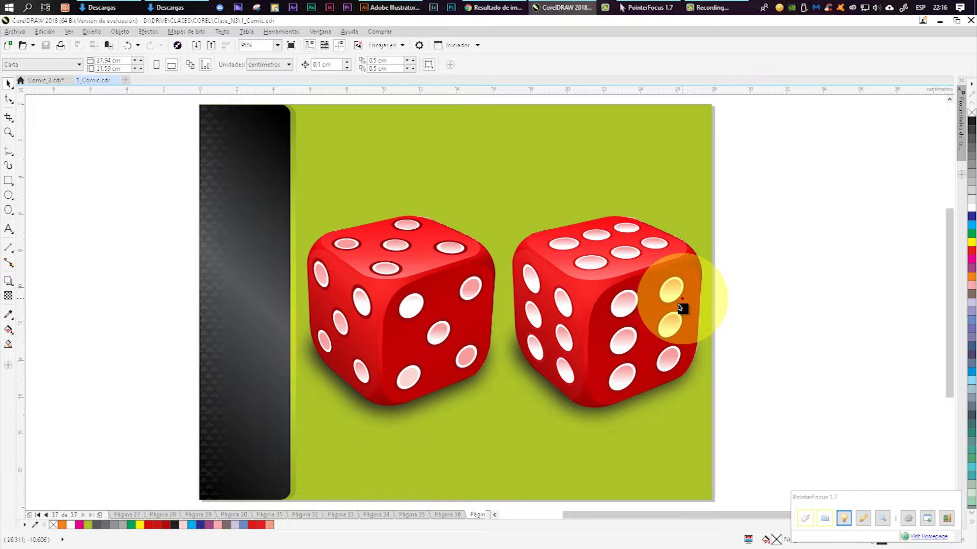
pyautogui.moveTo(814, 327); pyautogui.dragTo(786, 318)
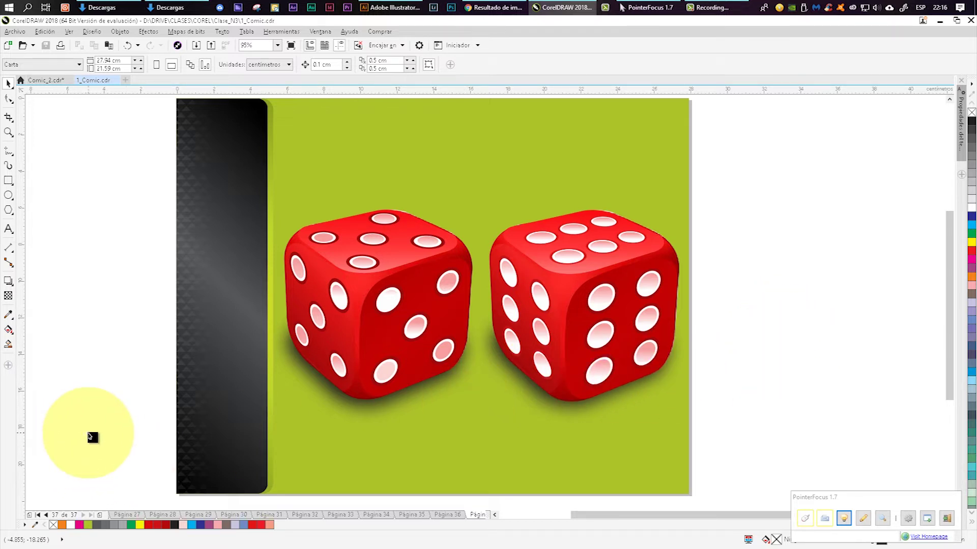
# - Switch to the Comic_2.cdr document and show page 41 with the finished Iron Man poster
pyautogui.click(45, 80)
pyautogui.moveTo(794, 331); pyautogui.dragTo(767, 329)
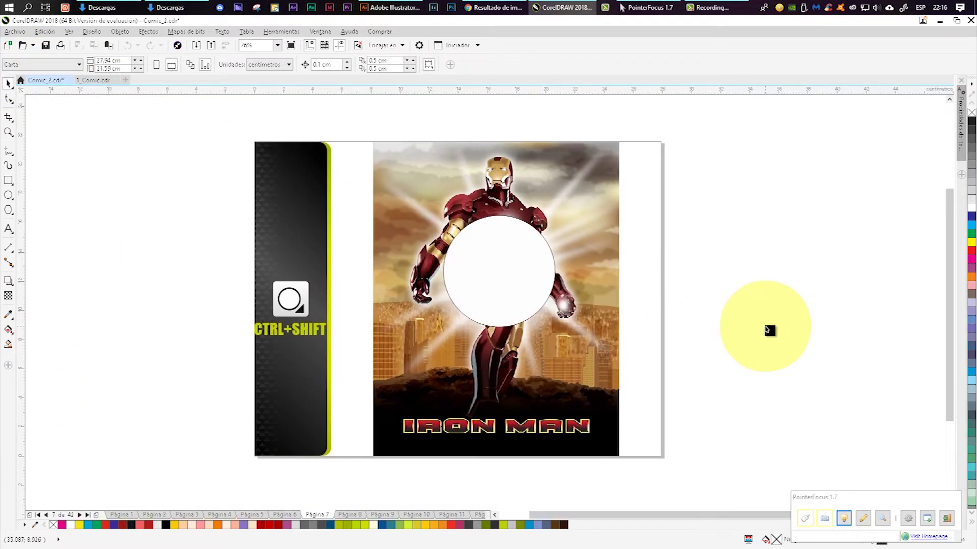
pyautogui.click(88, 515)
pyautogui.press('pageup')
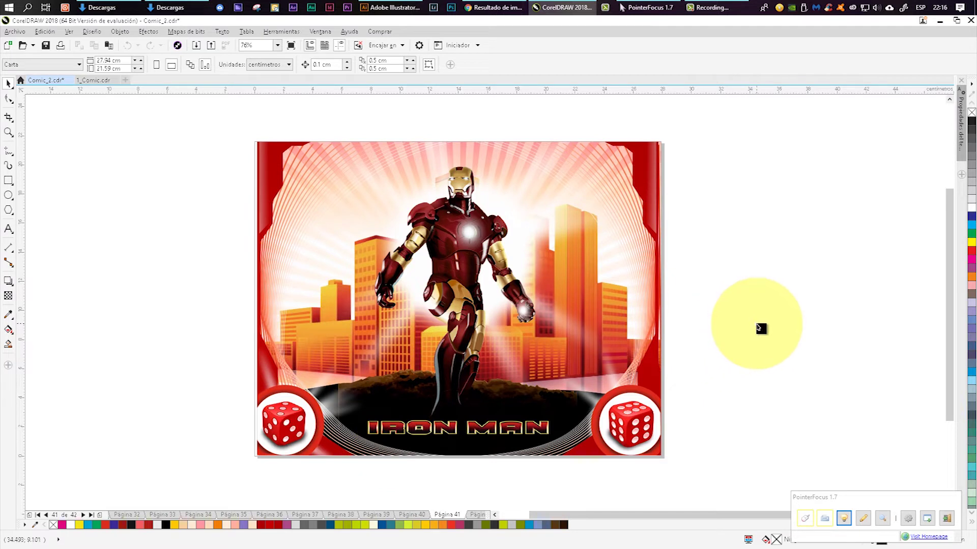
pyautogui.moveTo(763, 333); pyautogui.dragTo(737, 339)
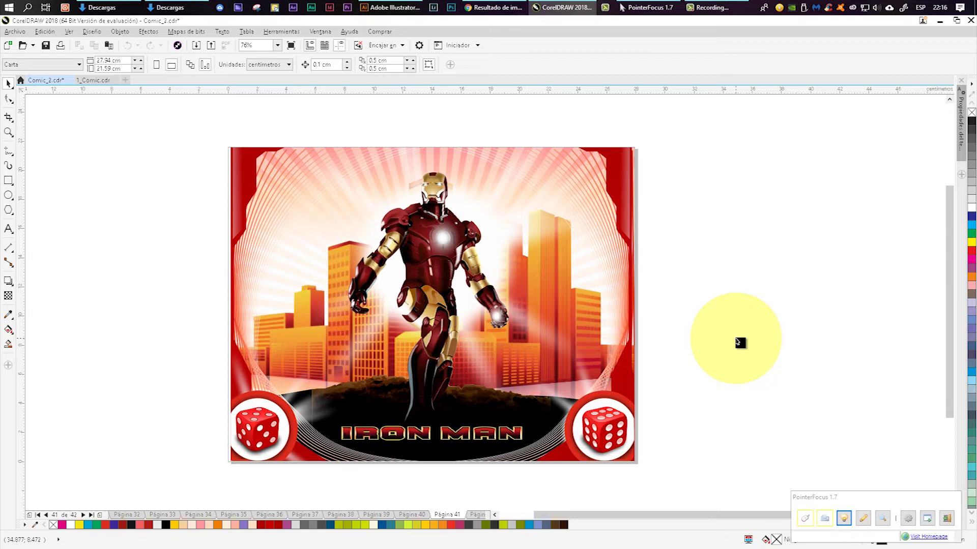
pyautogui.click(742, 330)
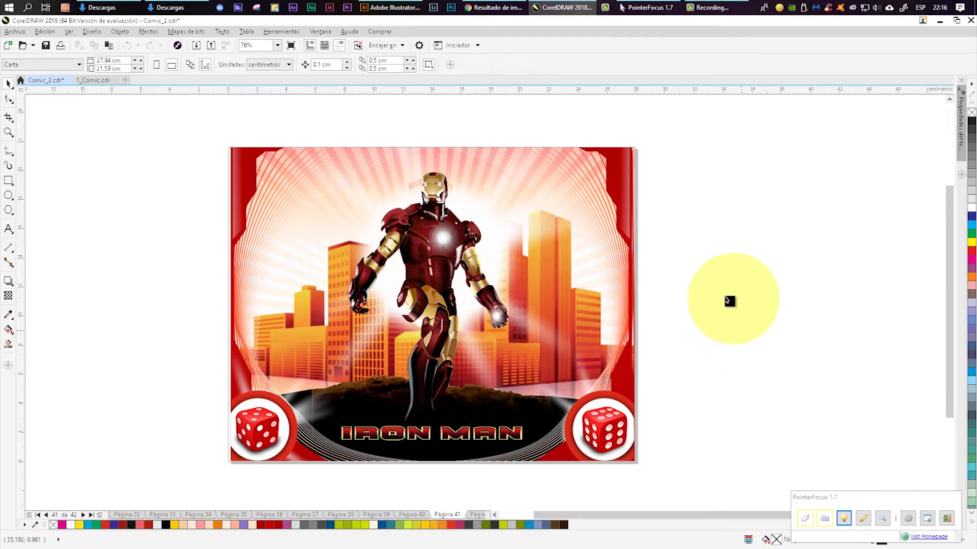
pyautogui.click(775, 306)
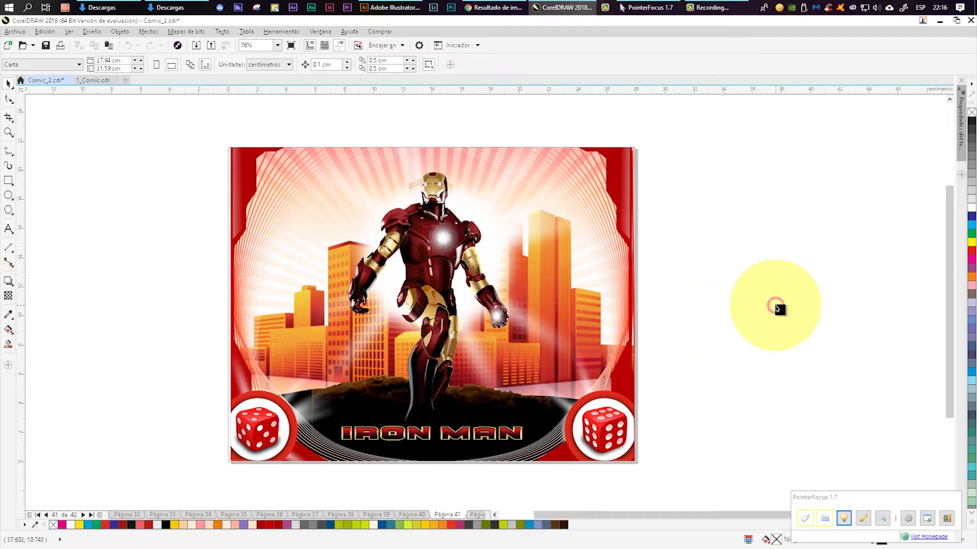
# - Return to the 1_Comic.cdr document and go to its first page
pyautogui.hotkey('ctrl', 'Tab')
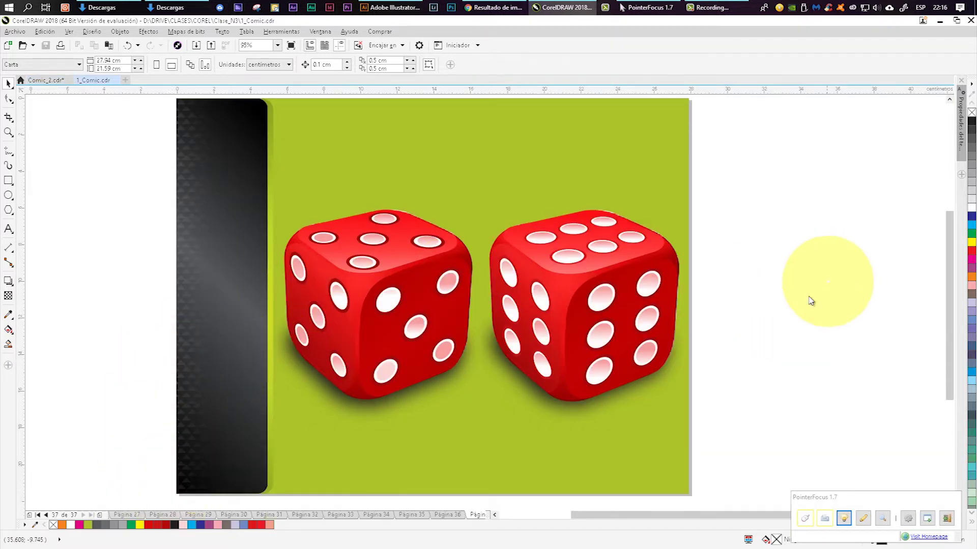
pyautogui.hscroll(-2, 809, 304)
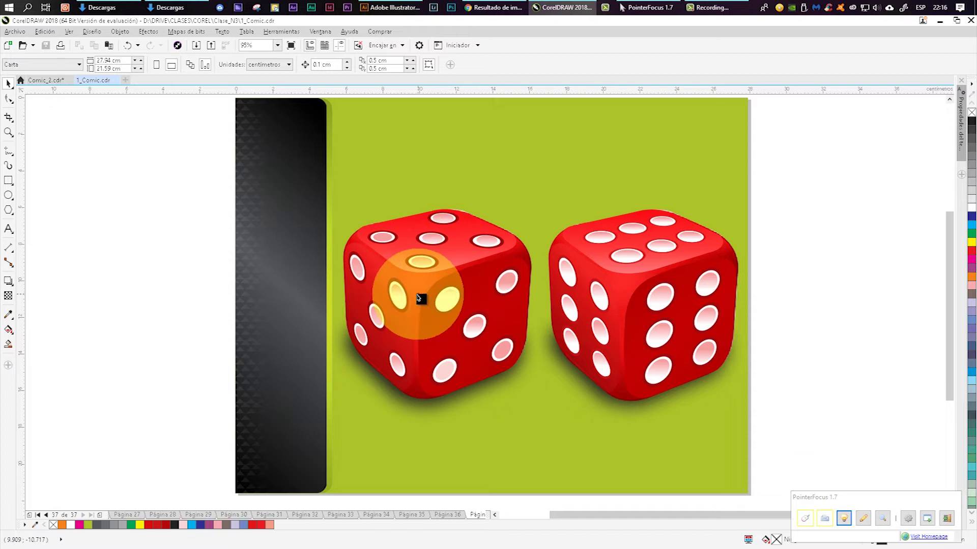
pyautogui.click(37, 515)
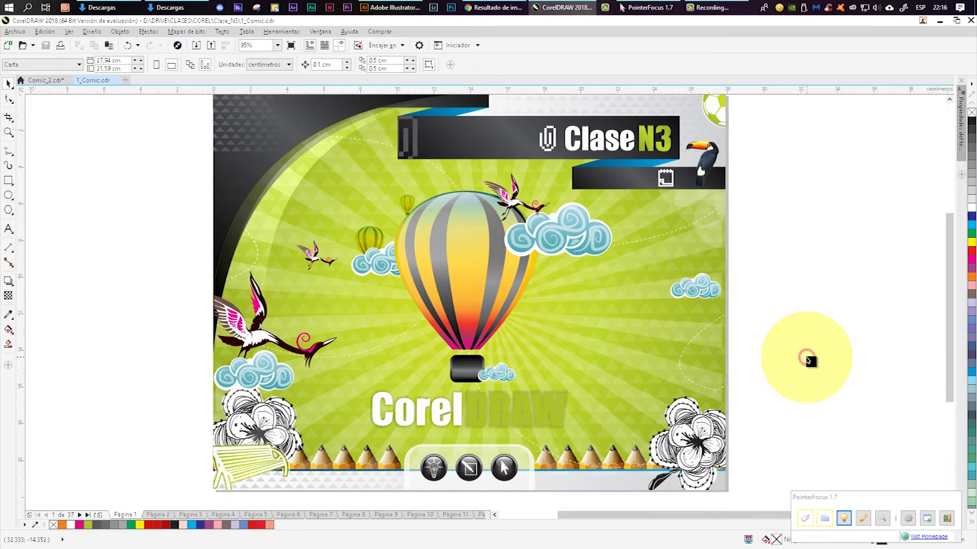
# - Show page 2, temporarily frame its Herramientas list with the red screen pen, and advance to page 3
pyautogui.press('pagedown')
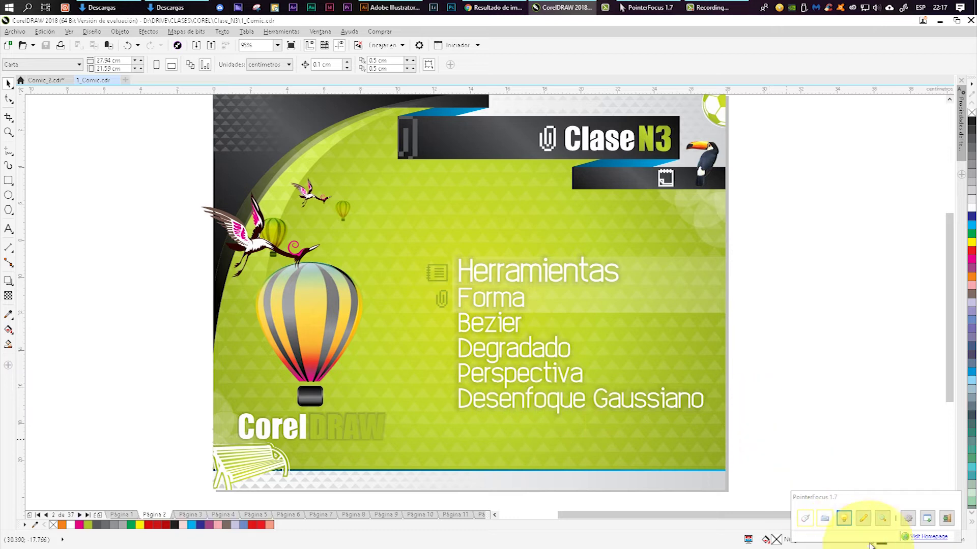
pyautogui.click(864, 519)
pyautogui.moveTo(415, 239)
pyautogui.mouseDown()
pyautogui.moveTo(702, 226)
pyautogui.moveTo(746, 458)
pyautogui.moveTo(408, 407)
pyautogui.moveTo(416, 238)
pyautogui.mouseUp()
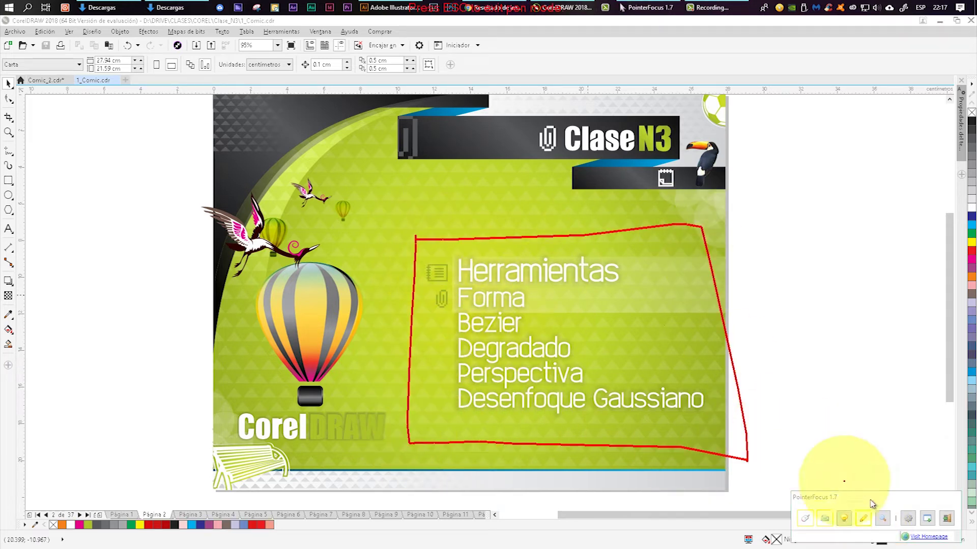
pyautogui.click(864, 518)
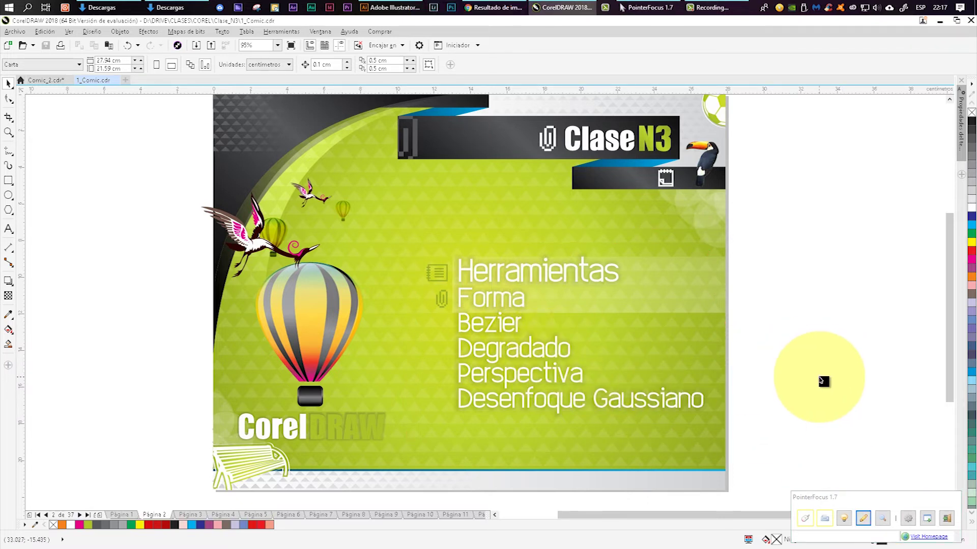
pyautogui.press('pagedown')
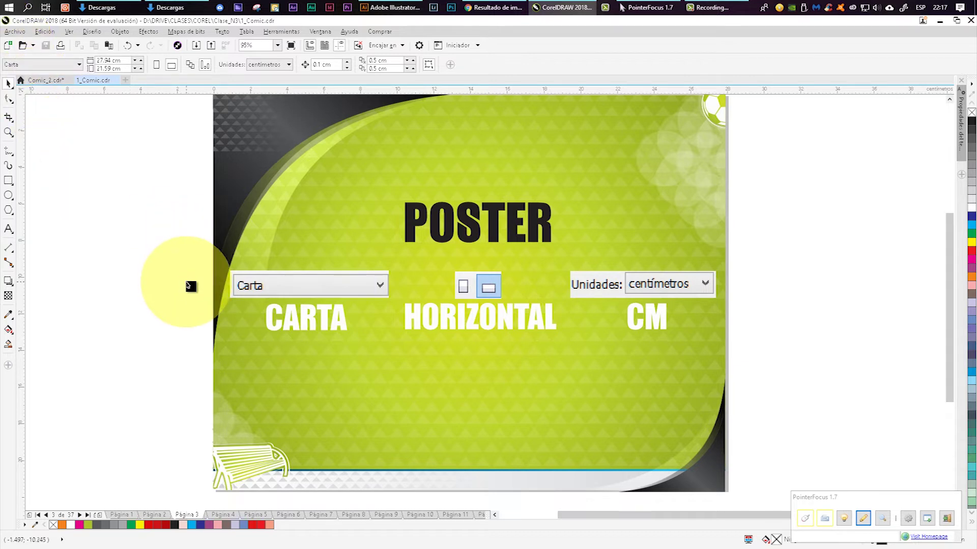
# - Start a new document named POSTER and set its page size to Carta
pyautogui.hotkey('ctrl', 'n')
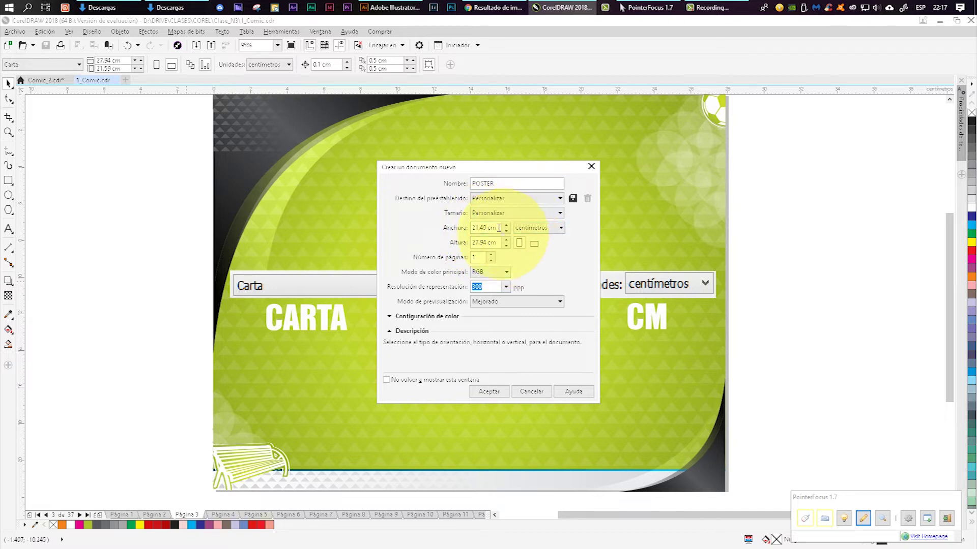
pyautogui.click(516, 204)
pyautogui.click(514, 206)
pyautogui.click(509, 213)
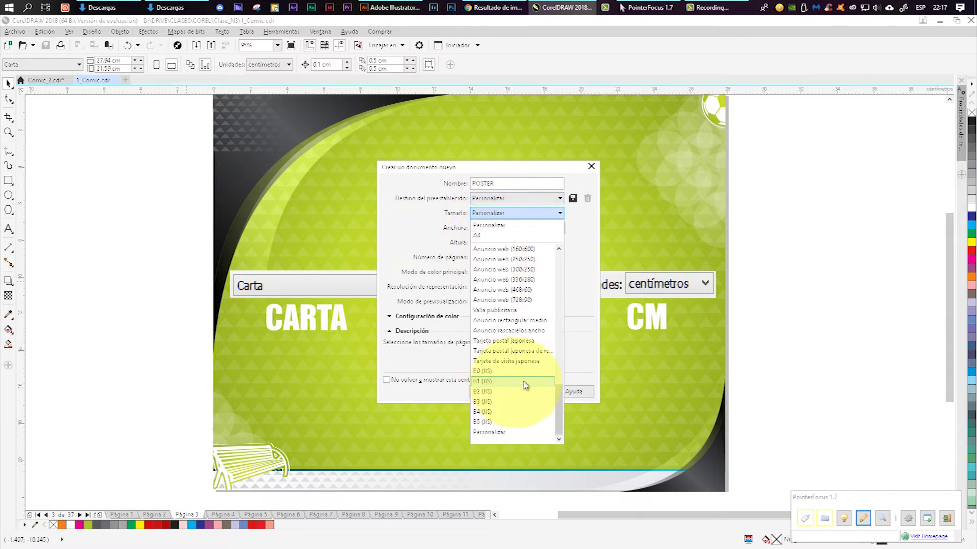
pyautogui.scroll(10, 519, 356)
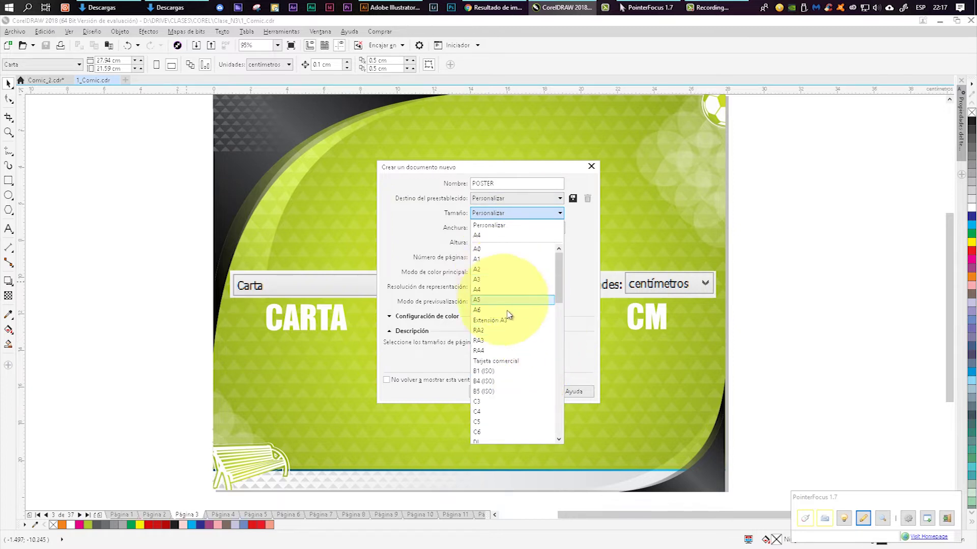
pyautogui.scroll(-4, 509, 314)
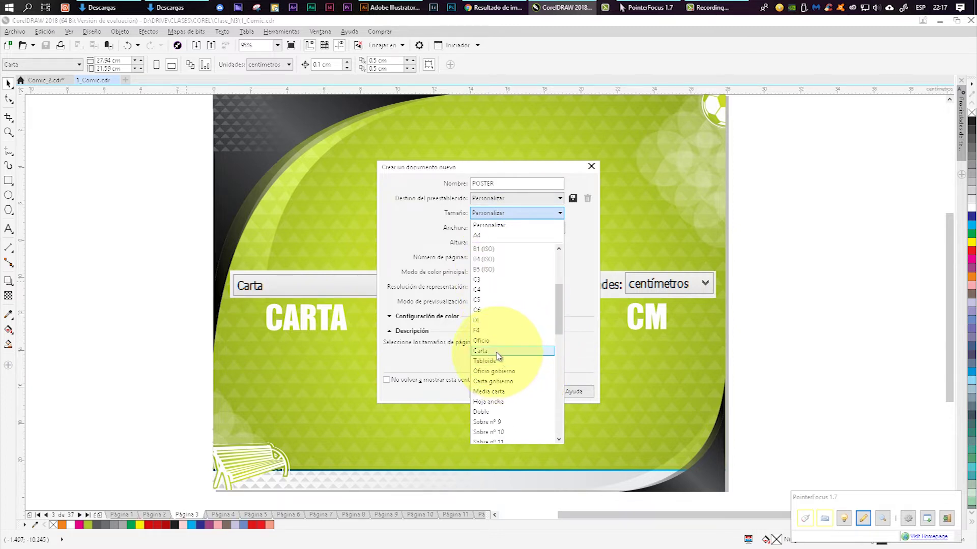
pyautogui.click(508, 351)
# - Set the new document to centimetres and landscape orientation with 1 page, and create it
pyautogui.click(524, 229)
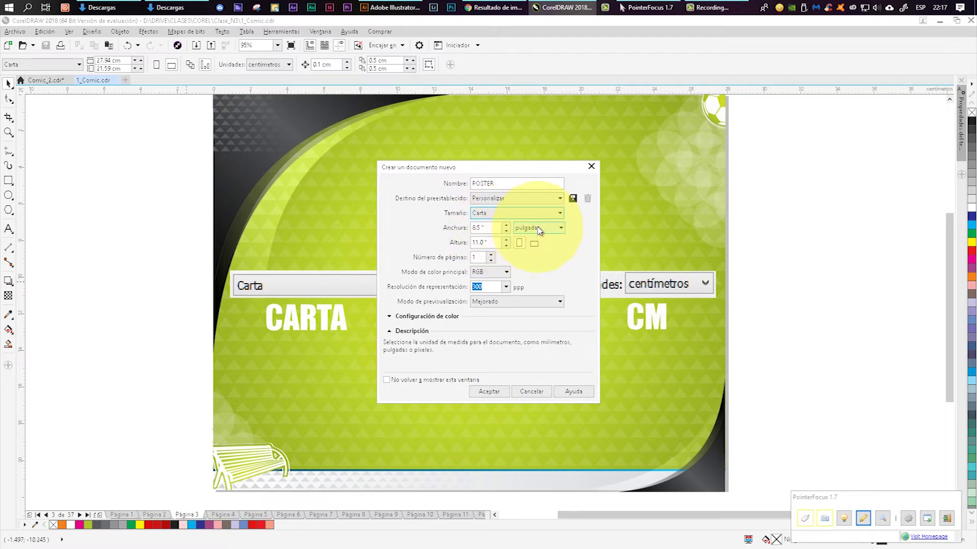
pyautogui.click(532, 315)
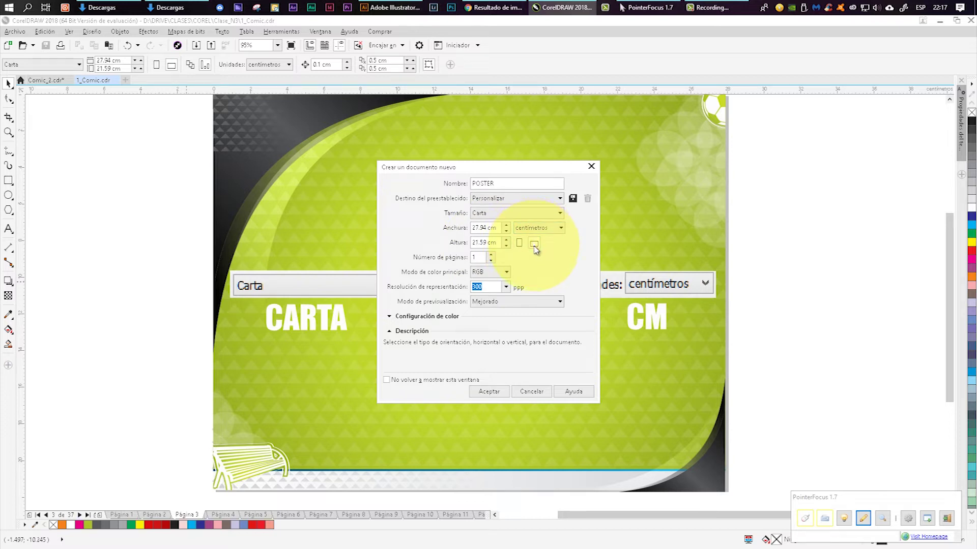
pyautogui.click(478, 257)
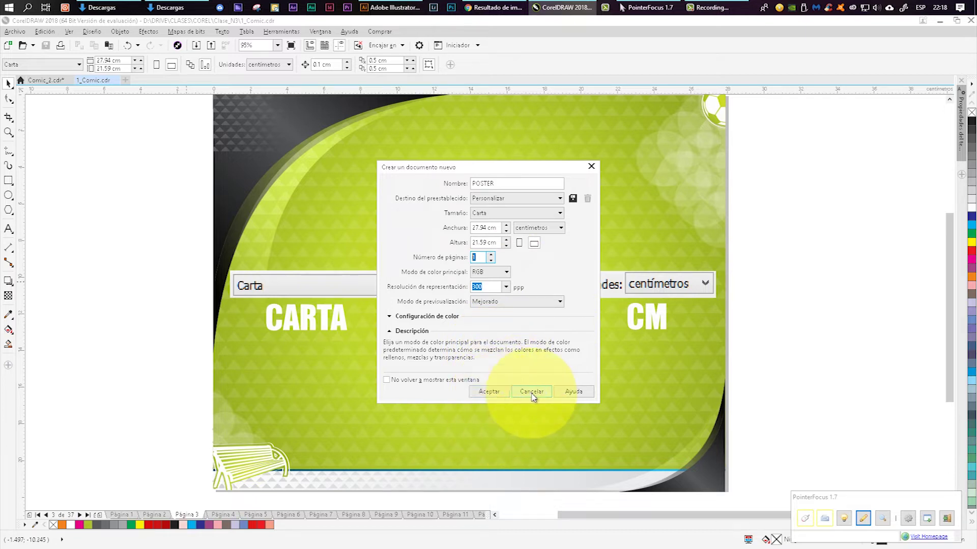
pyautogui.click(507, 393)
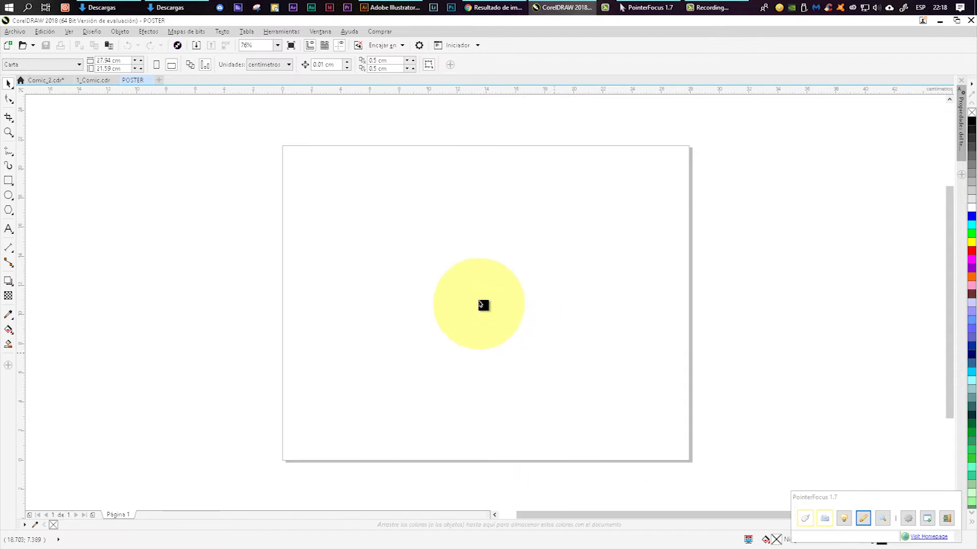
# - Return to 1_Comic.cdr and show all of page 4 with the DOBLE CLICK instruction
pyautogui.click(99, 80)
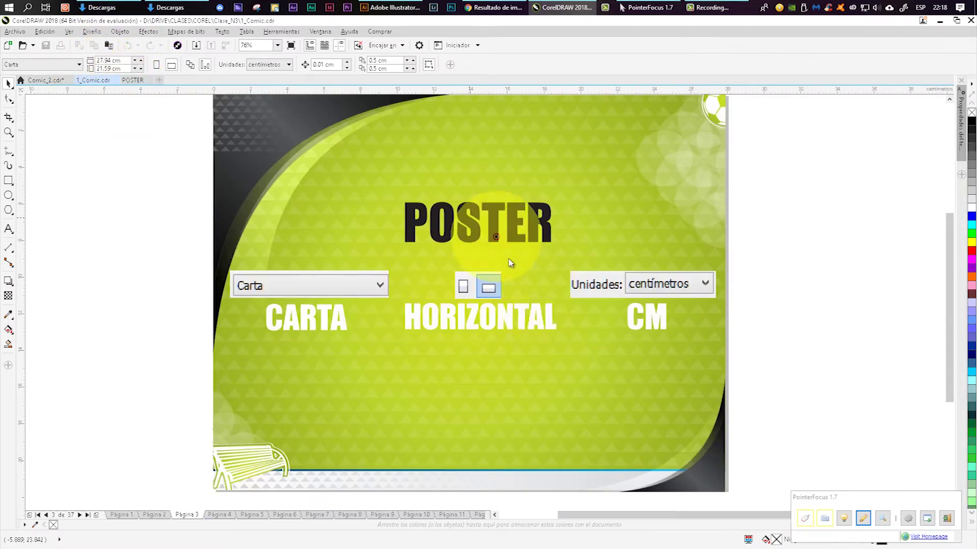
pyautogui.press('pagedown')
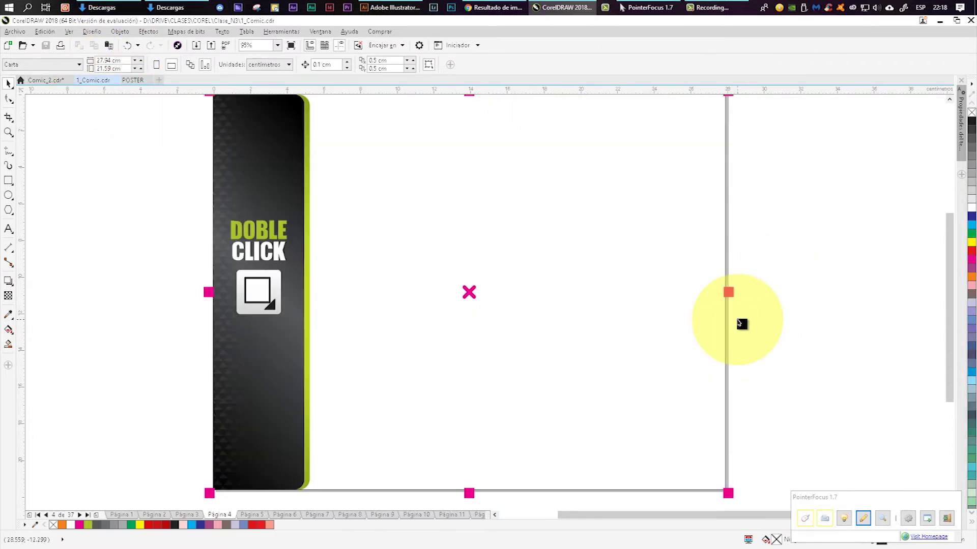
pyautogui.press('F3')
pyautogui.press('F2')
pyautogui.moveTo(290, 170); pyautogui.dragTo(669, 413)
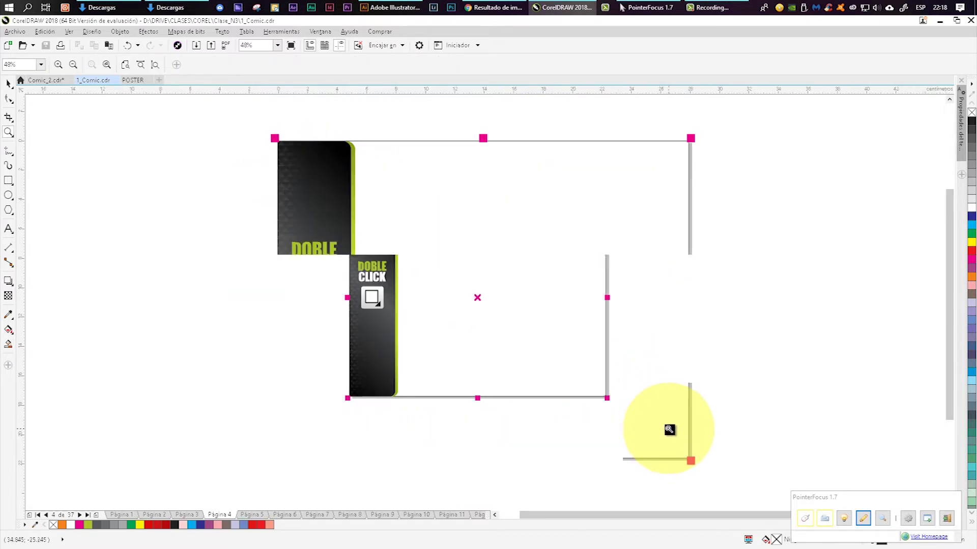
# - Circle the Rectangle tool temporarily with the red screen pen
pyautogui.click(864, 519)
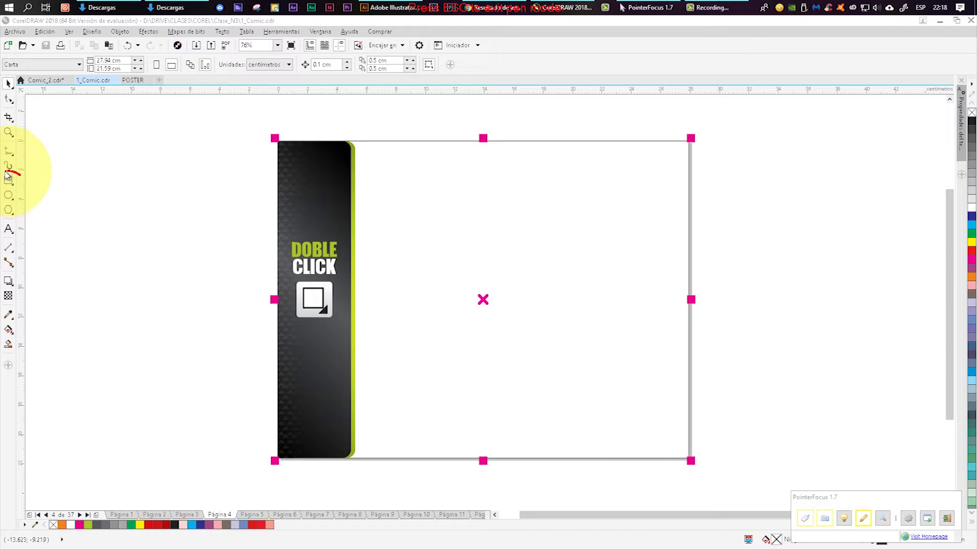
pyautogui.moveTo(18, 192); pyautogui.dragTo(22, 177)
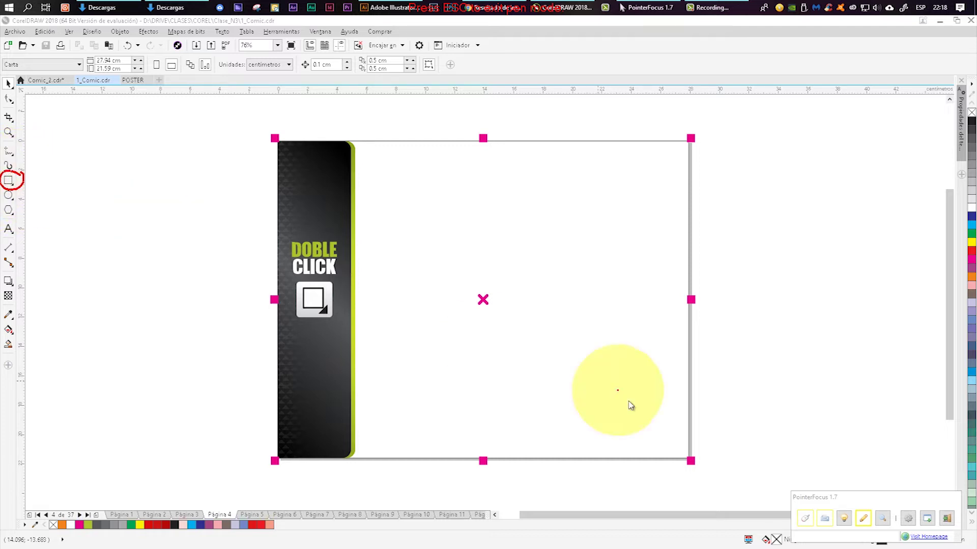
pyautogui.click(863, 520)
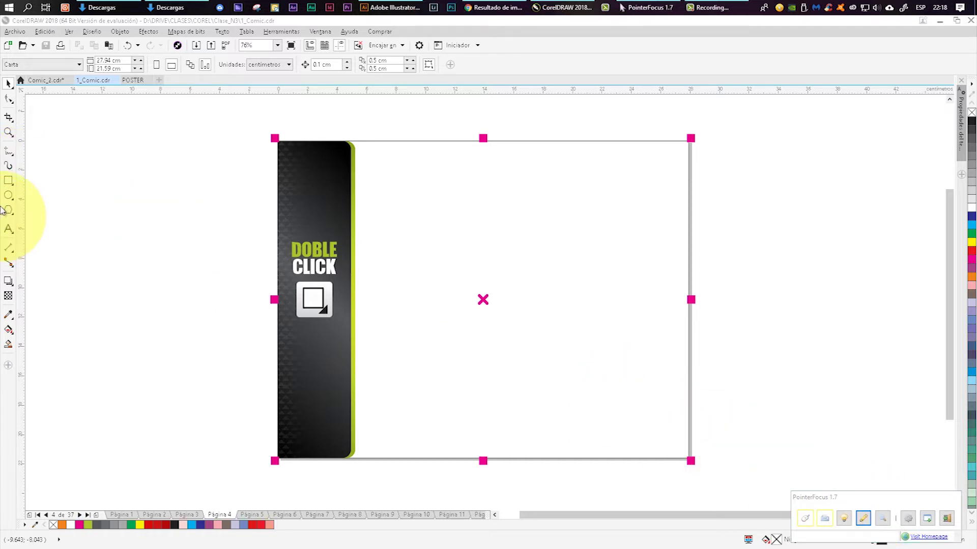
# - Create a page-sized rectangle on page 4 and try purple, white, green, yellow and red fills on it
pyautogui.click(9, 181)
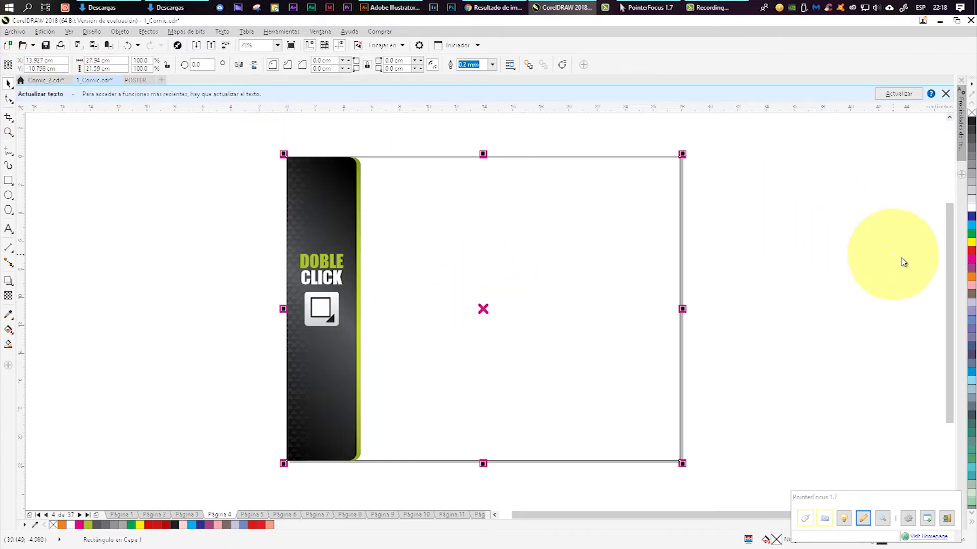
pyautogui.click(972, 270)
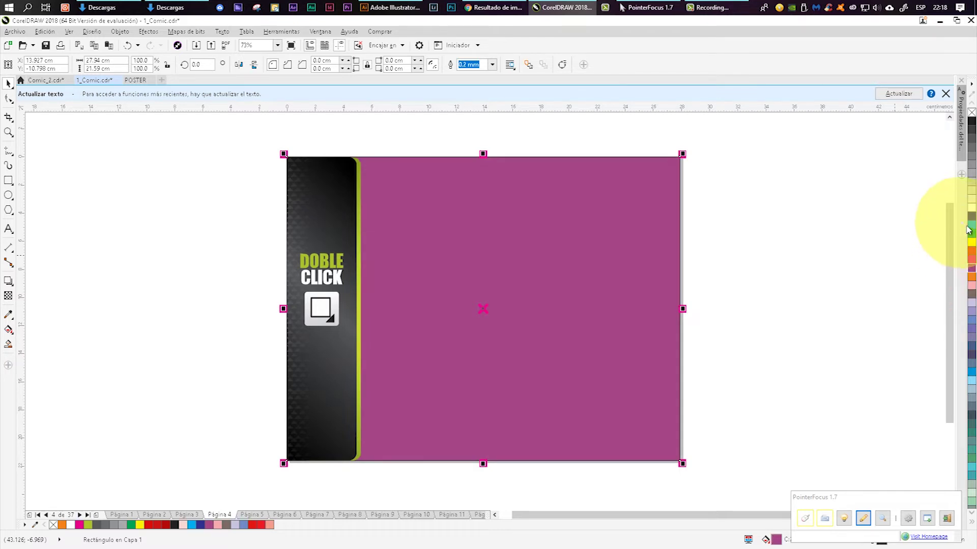
pyautogui.click(971, 208)
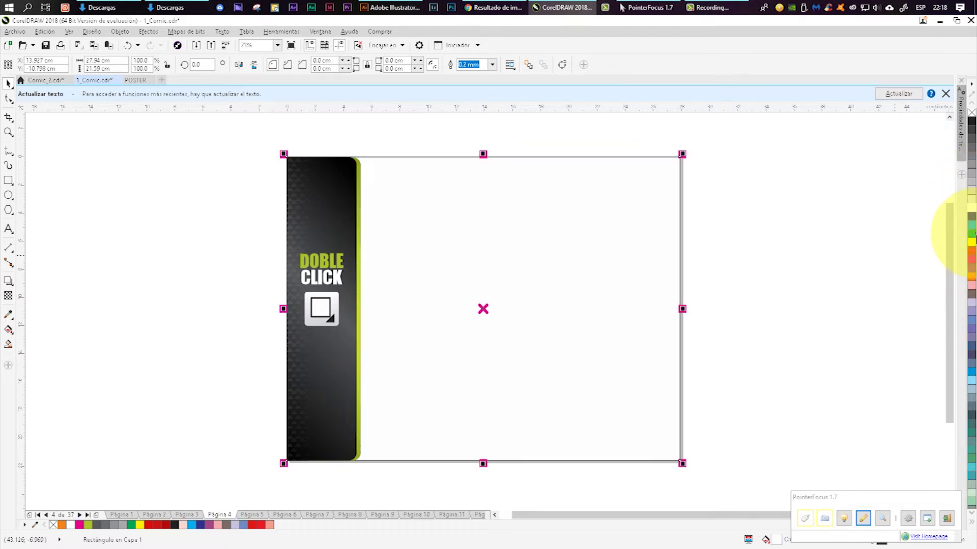
pyautogui.click(972, 234)
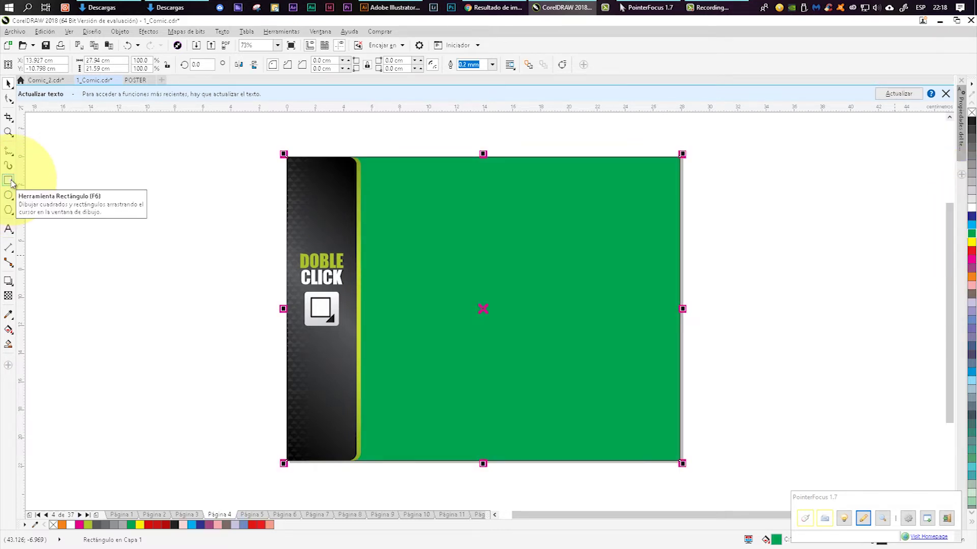
pyautogui.click(972, 266)
pyautogui.click(972, 254)
pyautogui.click(972, 243)
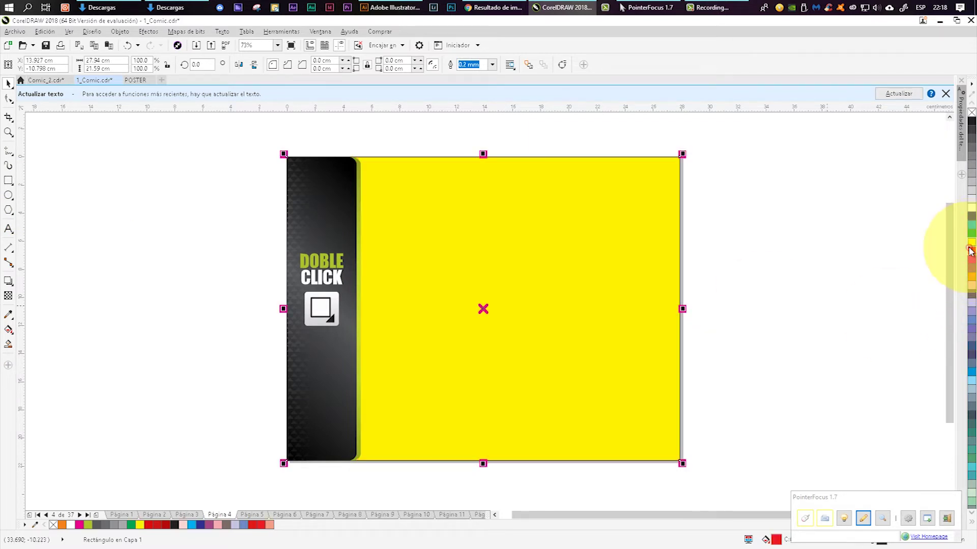
# - Try a green fill on page 4's page-sized rectangle and delete the rectangle
pyautogui.click(969, 235)
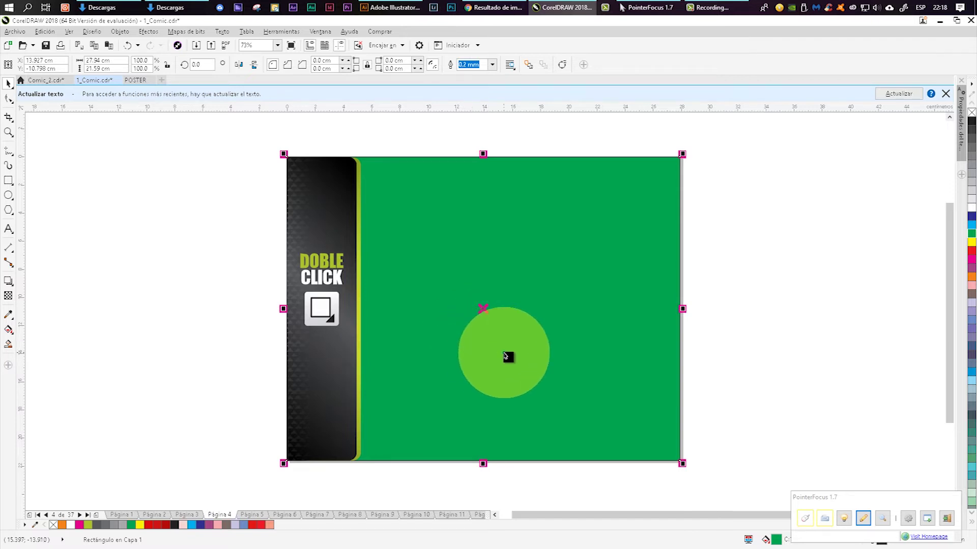
pyautogui.press('Delete')
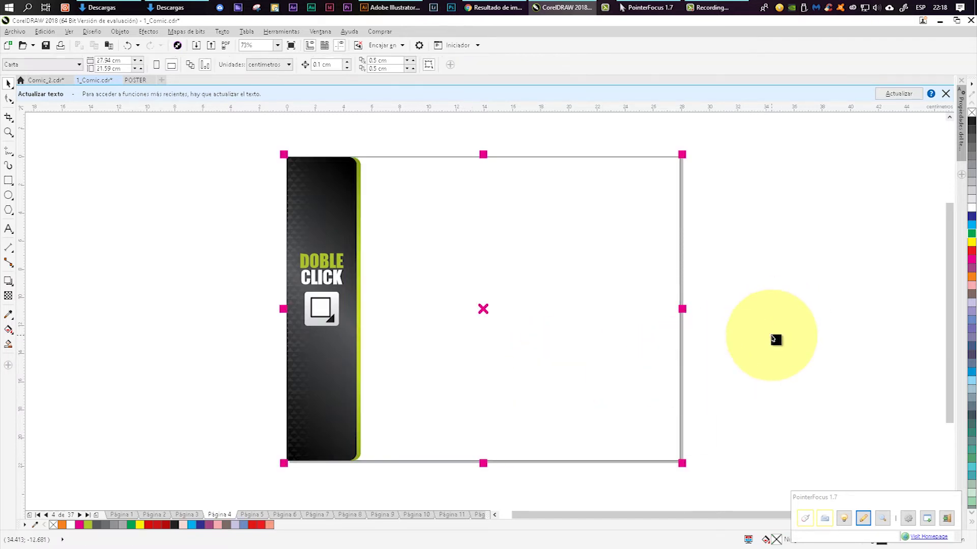
# - Advance through page 5 to page 6 and lock the green background rectangle there
pyautogui.press('pagedown')
pyautogui.click(522, 325)
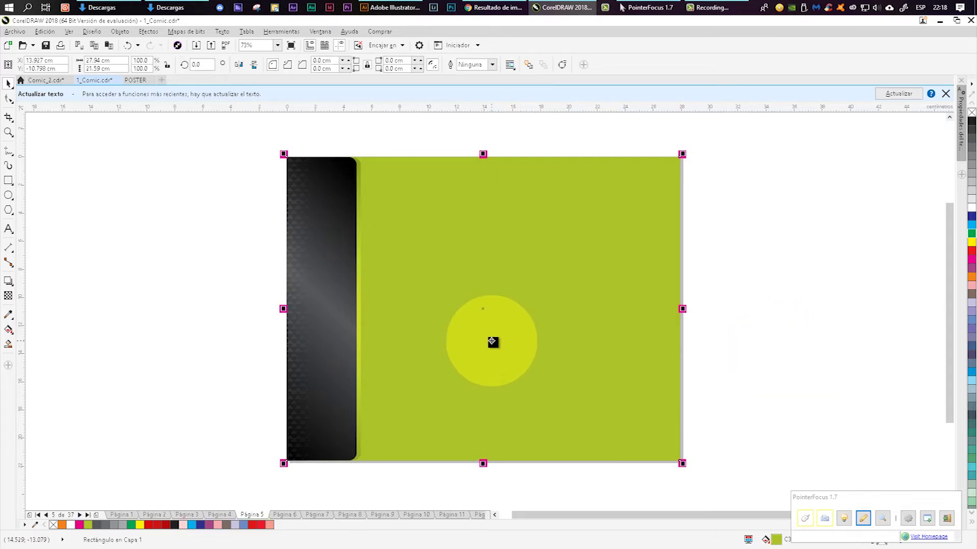
pyautogui.press('pagedown')
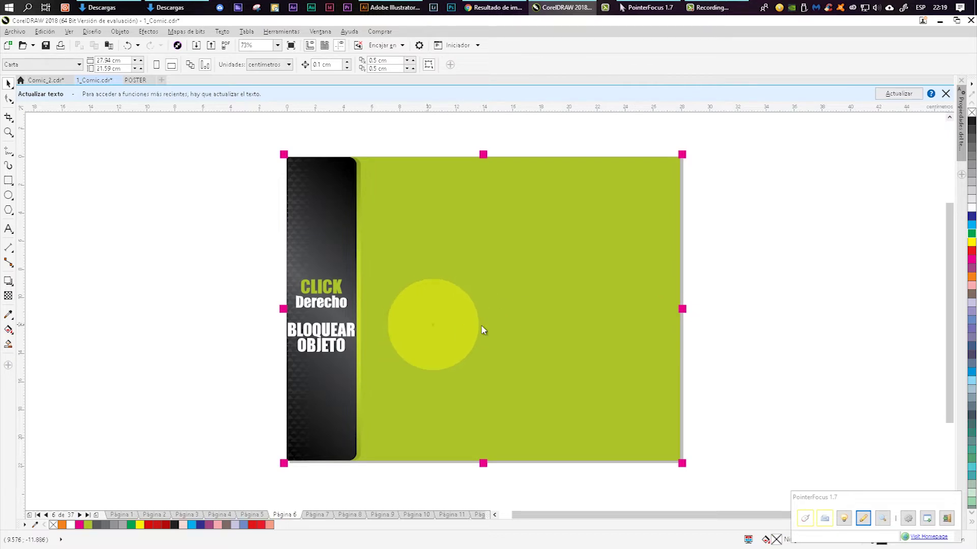
pyautogui.click(520, 284)
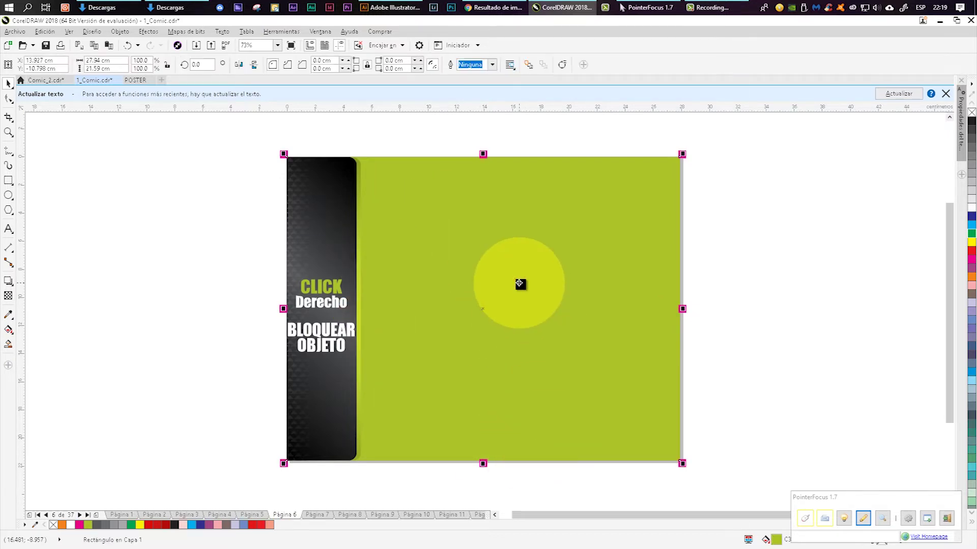
pyautogui.rightClick(520, 283)
pyautogui.press('Escape')
pyautogui.rightClick(605, 284)
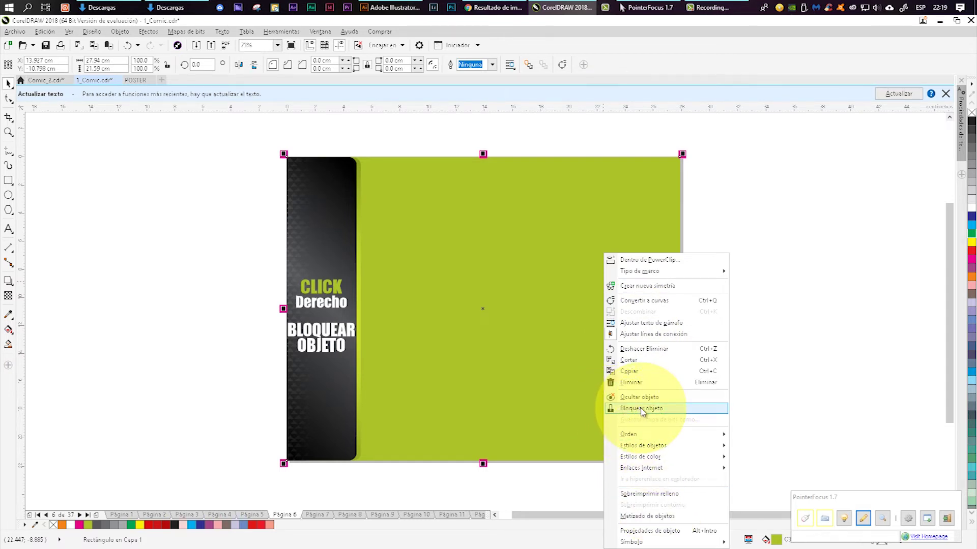
pyautogui.click(642, 411)
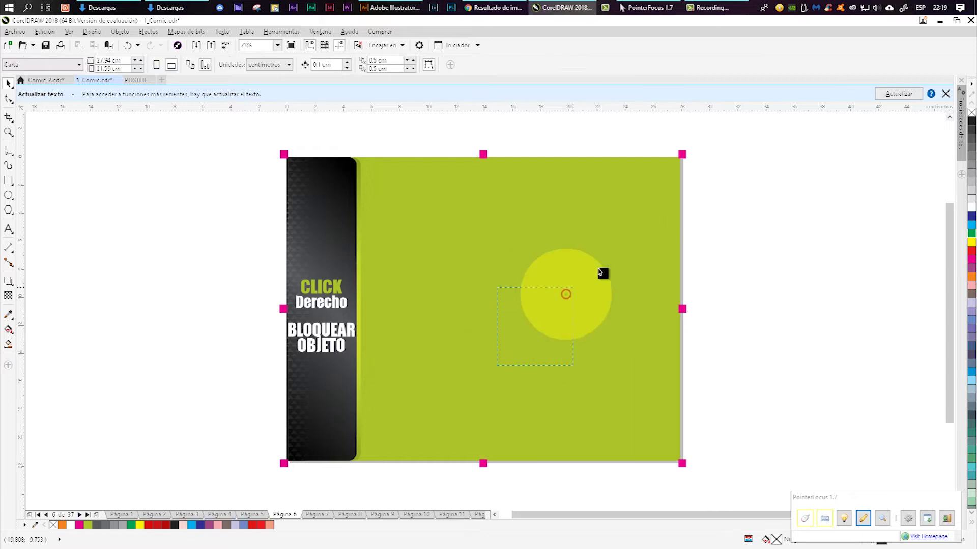
# - Test the locked background with a marquee selection and view its Desbloquear objeto option without applying it
pyautogui.moveTo(467, 382); pyautogui.dragTo(523, 264)
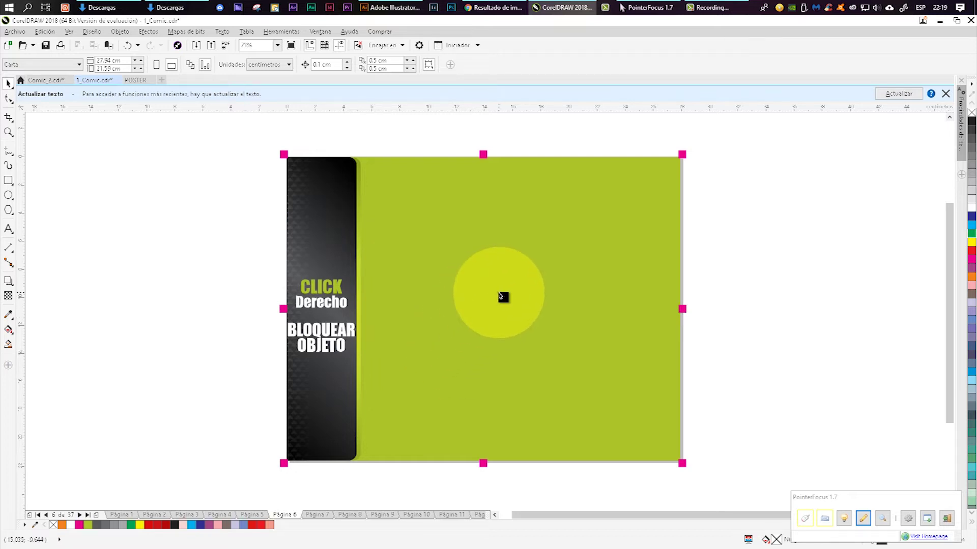
pyautogui.rightClick(501, 296)
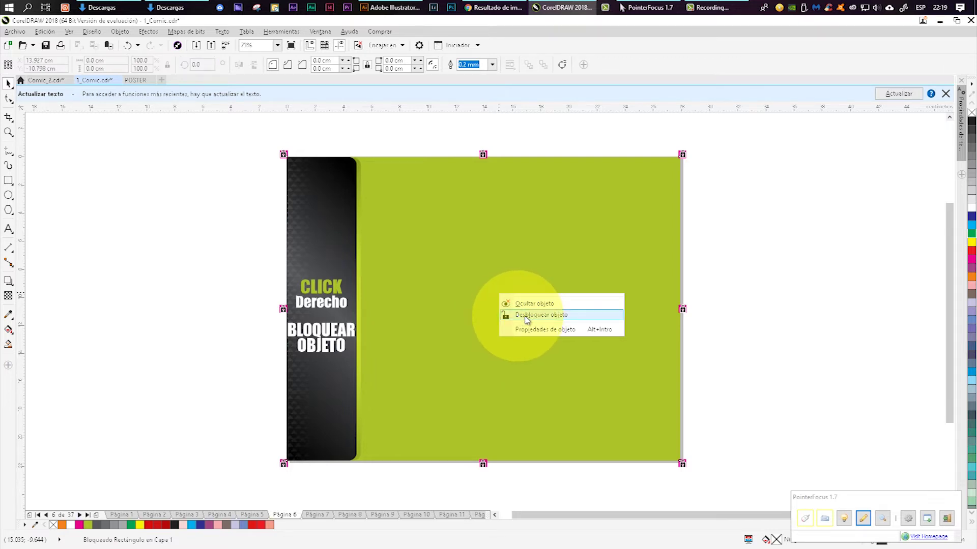
pyautogui.click(824, 295)
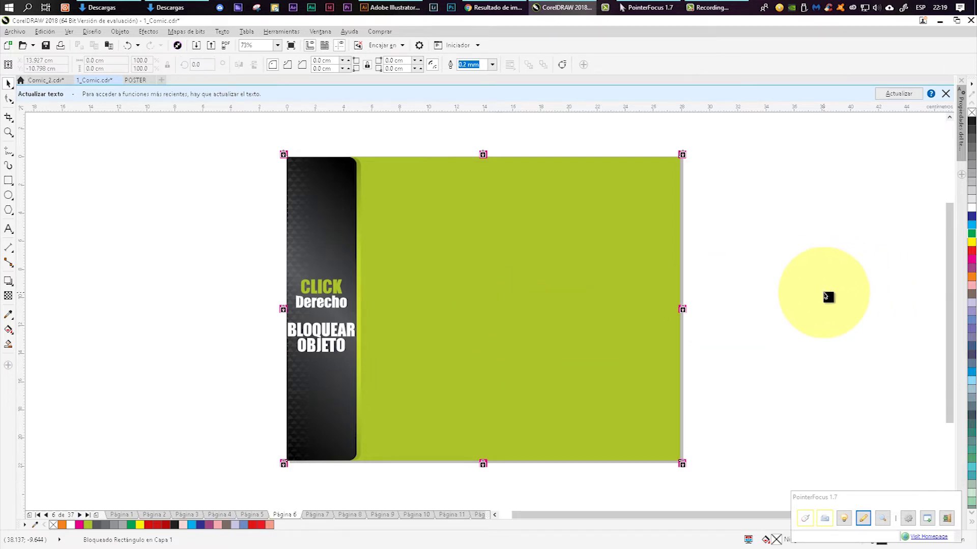
# - Show page 7, frame its Vamos a Google Drive instruction temporarily with the red screen pen, and select the die image
pyautogui.press('pagedown')
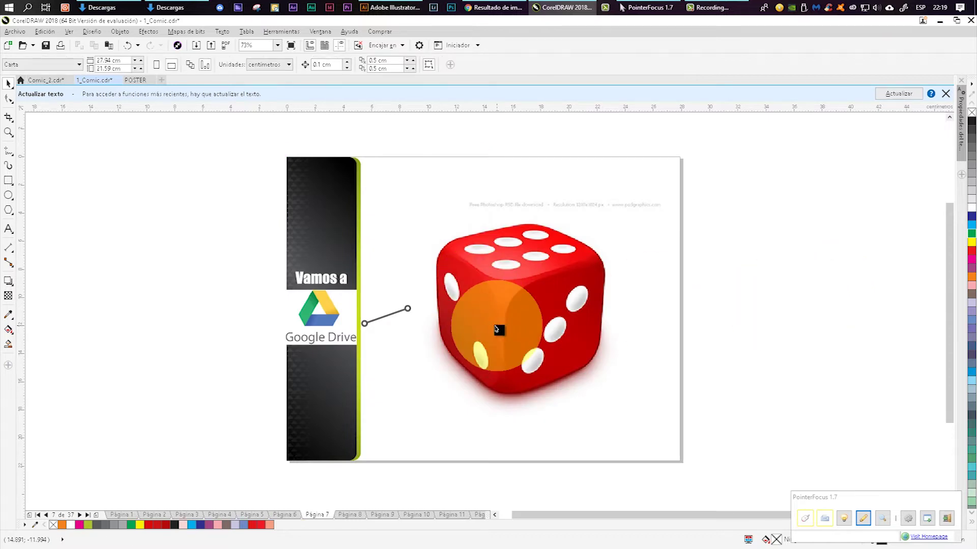
pyautogui.click(863, 519)
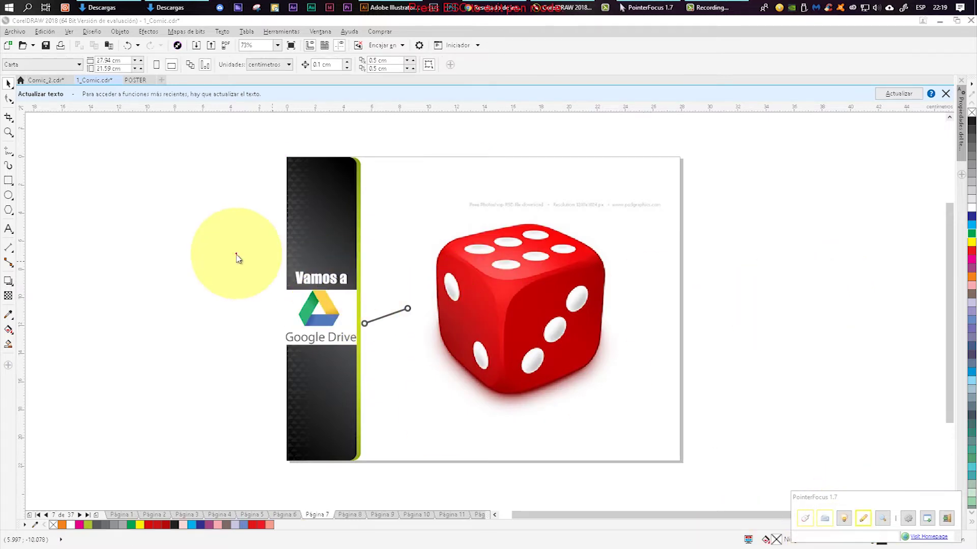
pyautogui.moveTo(260, 258)
pyautogui.mouseDown()
pyautogui.moveTo(365, 259)
pyautogui.moveTo(374, 353)
pyautogui.moveTo(285, 360)
pyautogui.moveTo(264, 336)
pyautogui.moveTo(264, 247)
pyautogui.mouseUp()
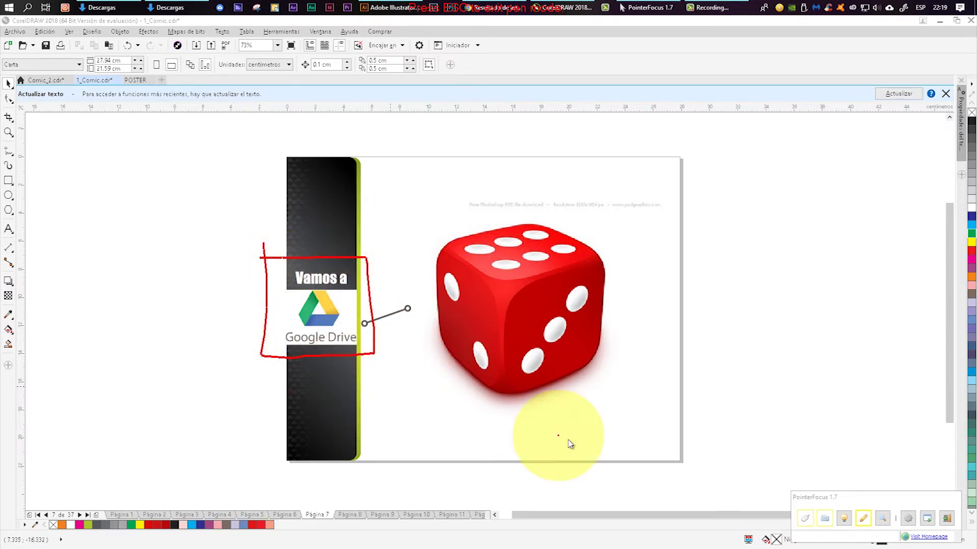
pyautogui.click(863, 518)
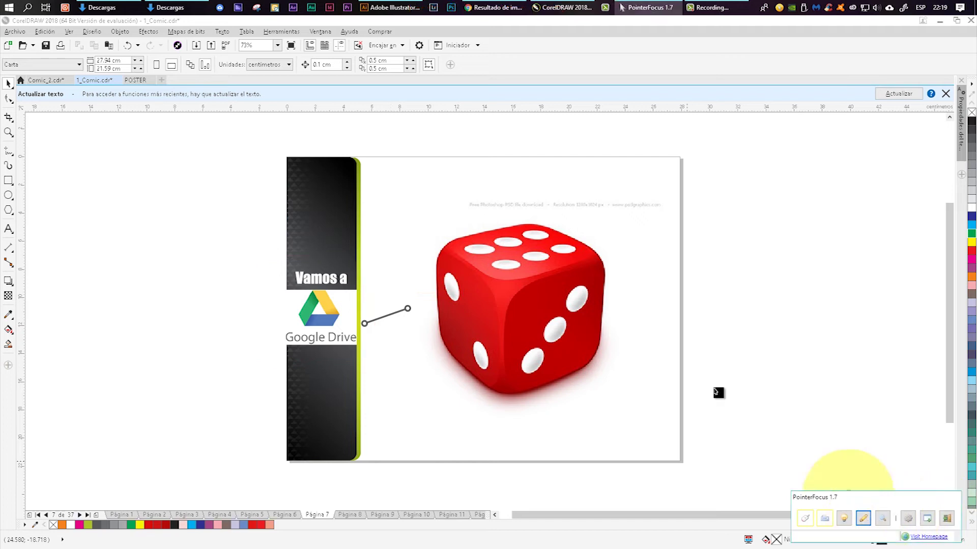
pyautogui.click(559, 299)
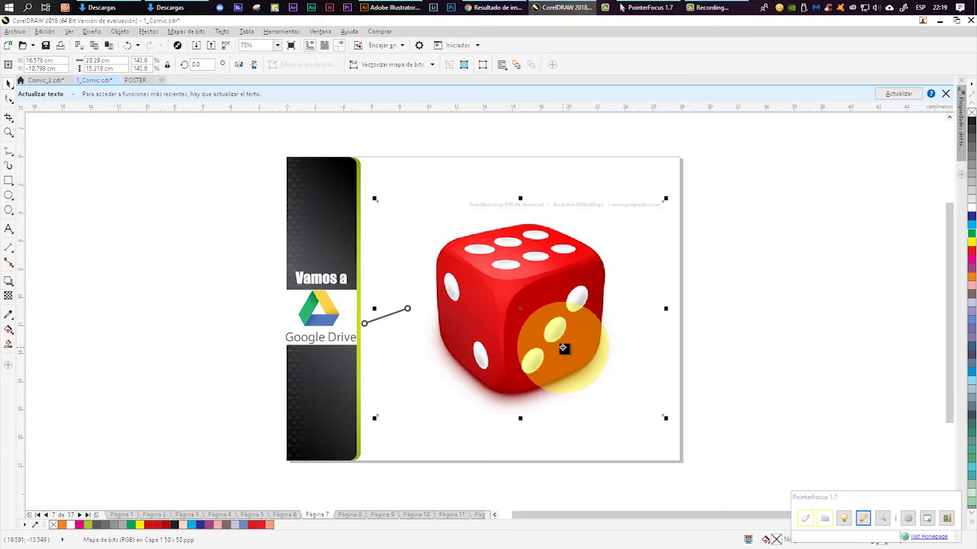
# - Show page 8 and frame its CTRL+i Importar instruction temporarily with the red screen pen
pyautogui.press('pagedown')
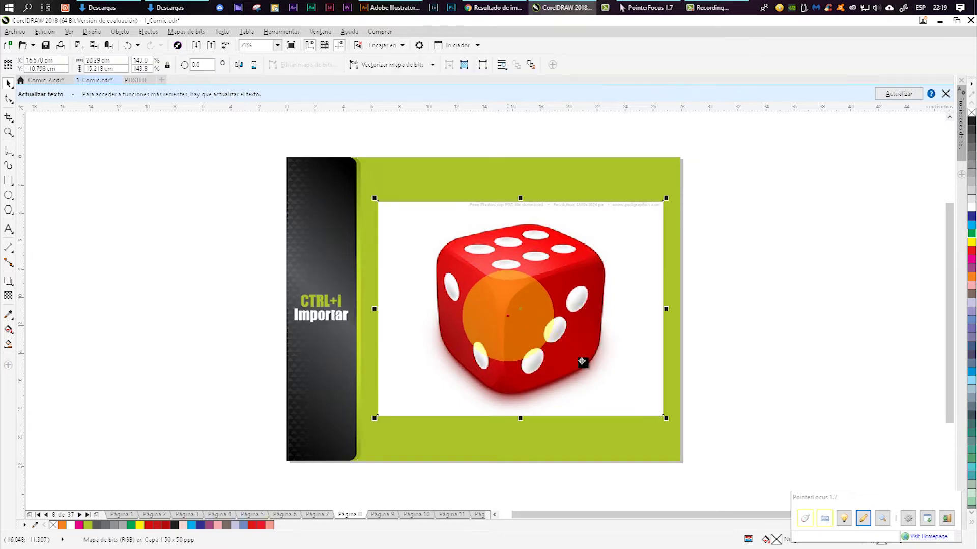
pyautogui.click(866, 514)
pyautogui.moveTo(276, 283)
pyautogui.mouseDown()
pyautogui.moveTo(358, 279)
pyautogui.moveTo(359, 327)
pyautogui.moveTo(290, 325)
pyautogui.moveTo(285, 288)
pyautogui.mouseUp()
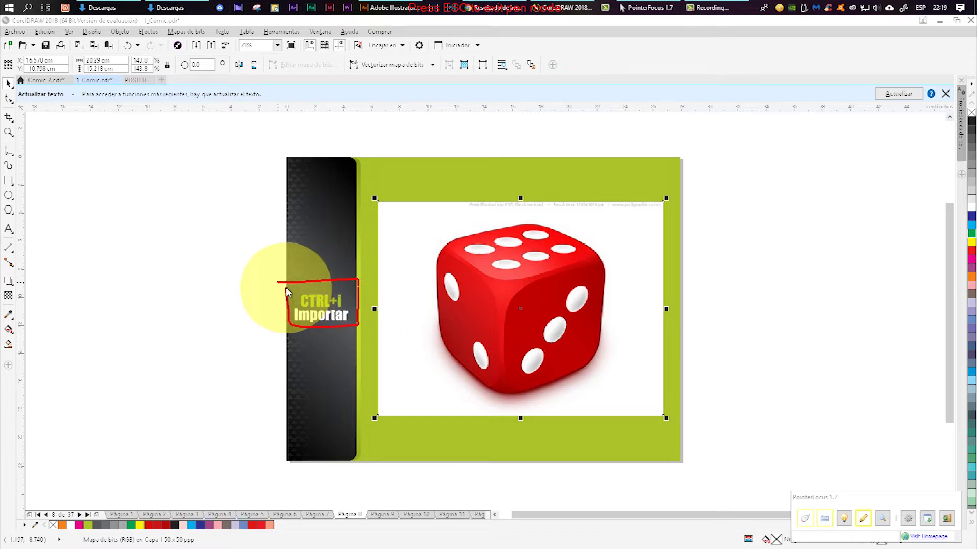
pyautogui.click(863, 518)
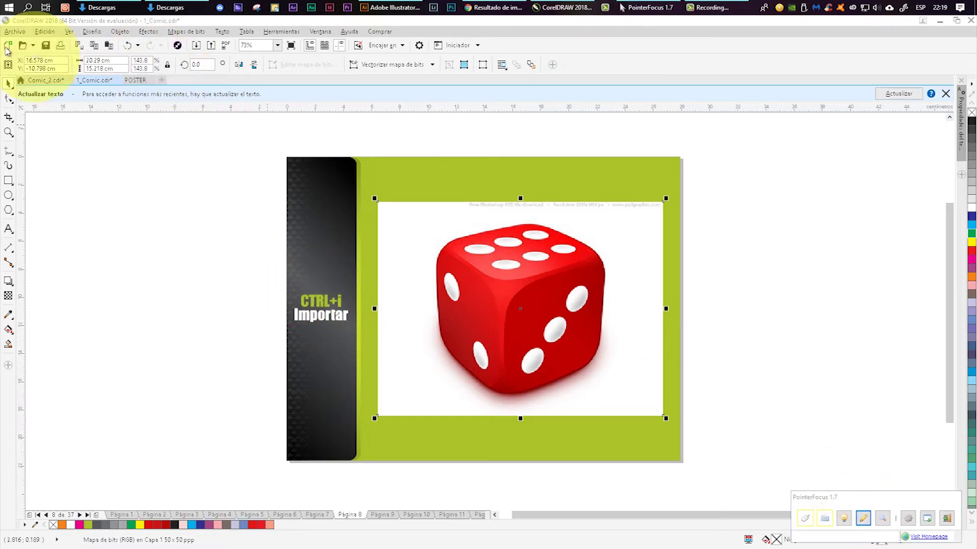
# - Point out the Importar command without running it and deselect the die image
pyautogui.click(15, 32)
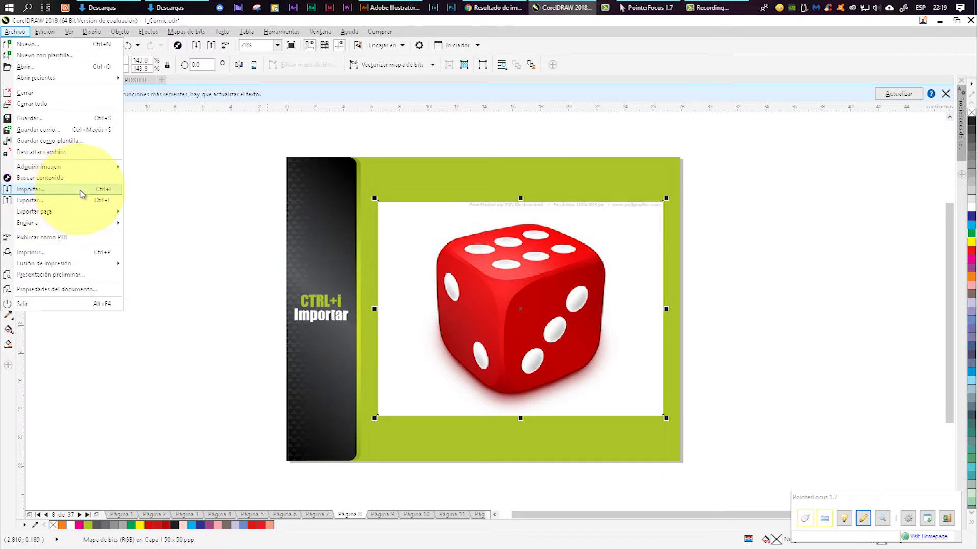
pyautogui.click(164, 201)
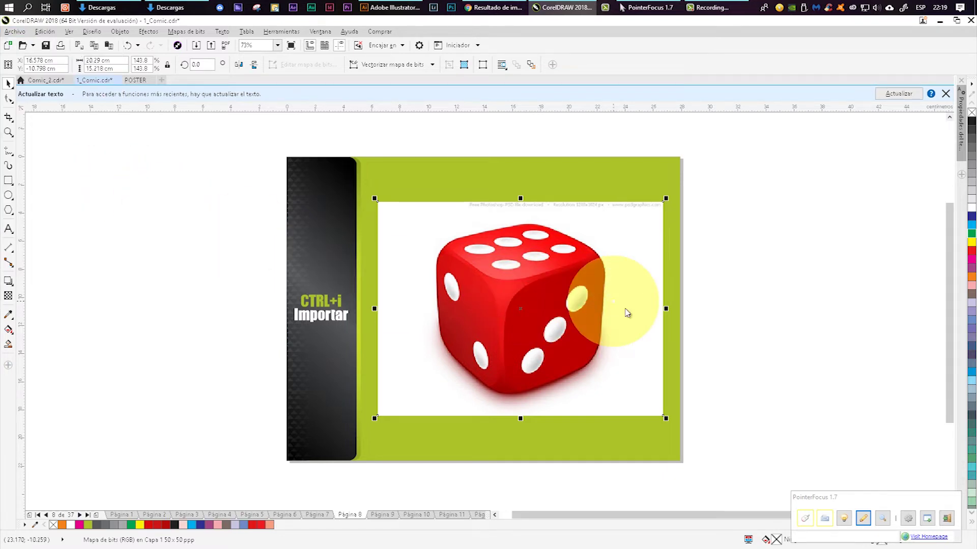
pyautogui.click(775, 252)
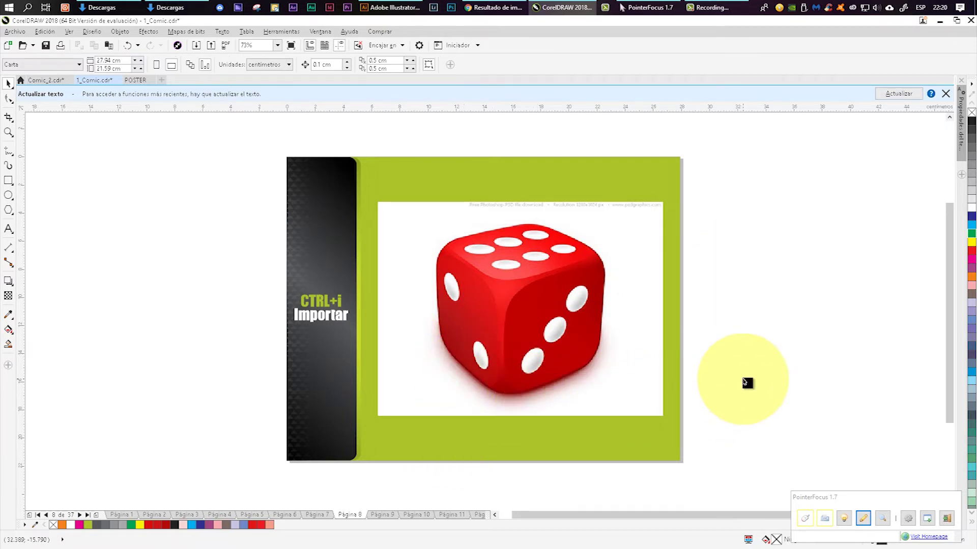
# - Go to page 9, zoom in on the slide and select the die image
pyautogui.press('pagedown')
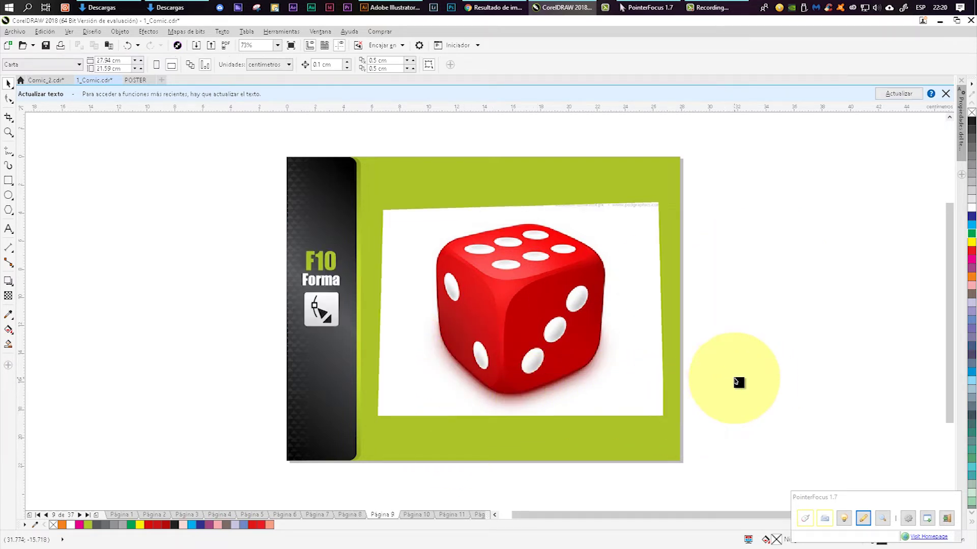
pyautogui.click(464, 269)
pyautogui.press('z')
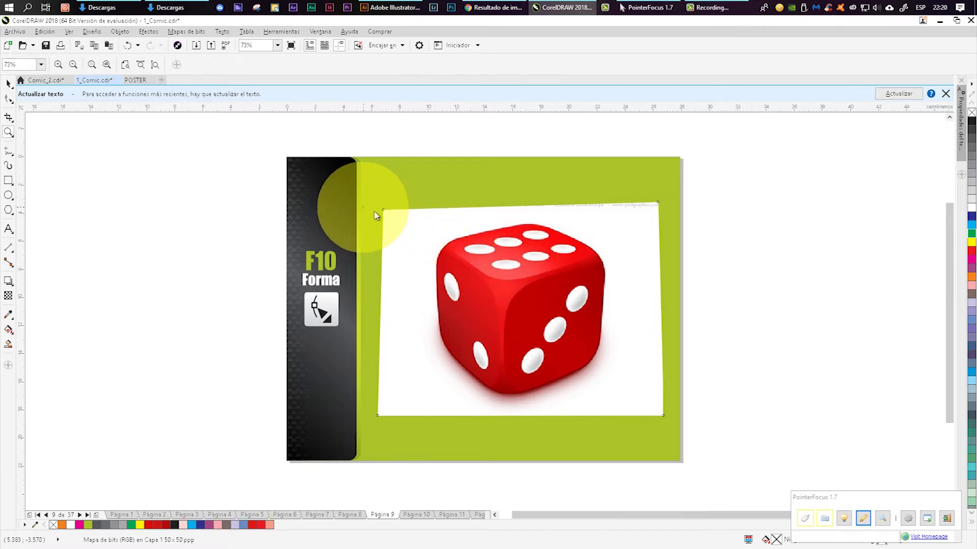
pyautogui.moveTo(276, 164); pyautogui.dragTo(698, 435)
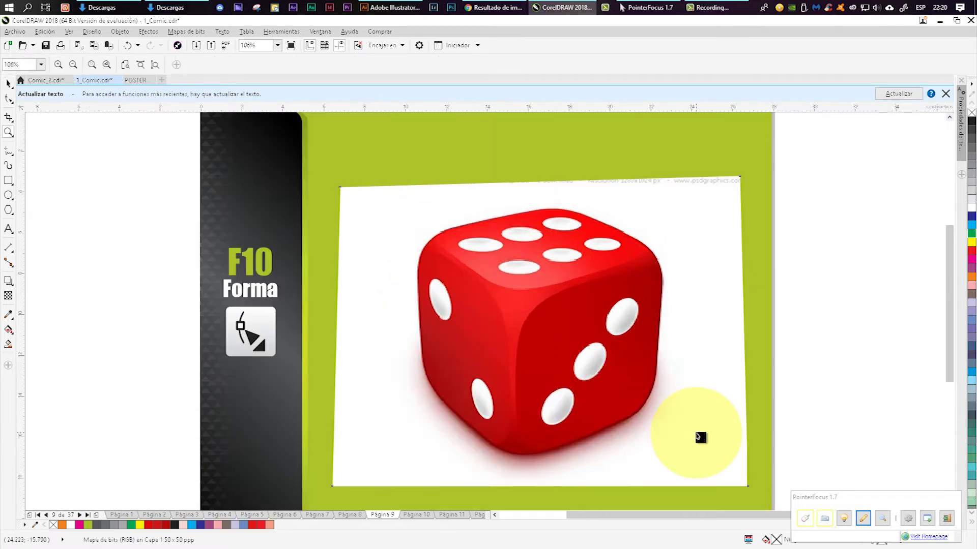
pyautogui.press('space')
pyautogui.click(547, 320)
# - Circle the Pick and Shape tools and frame the F10 Forma instruction temporarily with the red screen pen
pyautogui.click(864, 521)
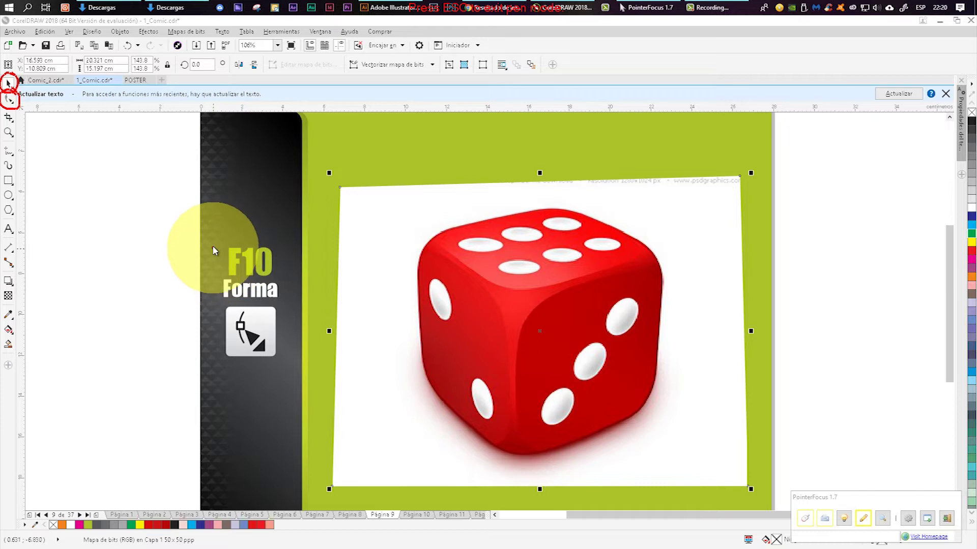
pyautogui.moveTo(209, 245)
pyautogui.mouseDown()
pyautogui.moveTo(282, 251)
pyautogui.moveTo(290, 355)
pyautogui.moveTo(221, 359)
pyautogui.moveTo(212, 246)
pyautogui.mouseUp()
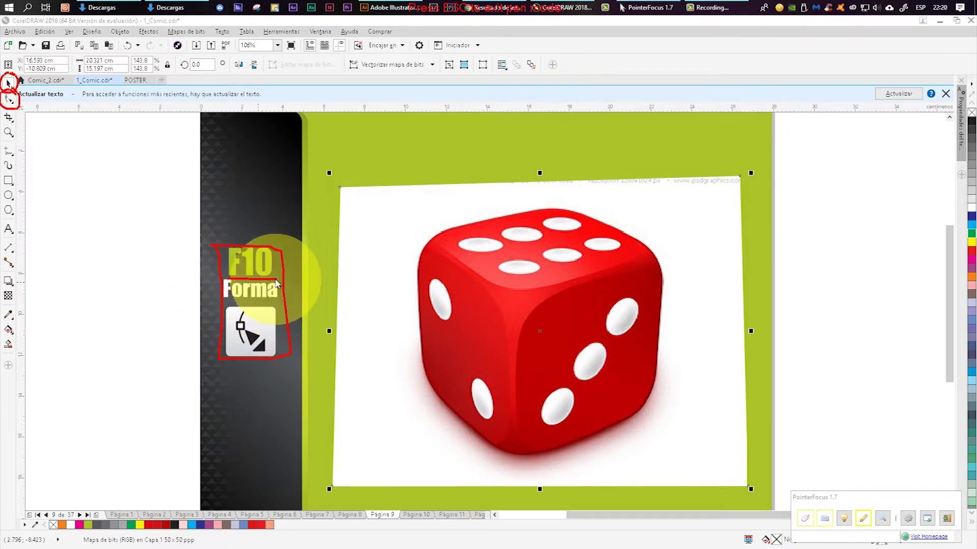
pyautogui.click(862, 519)
# - Show the die image's rotation and sizing handles, and switch to its nodes with the Shape tool
pyautogui.click(496, 307)
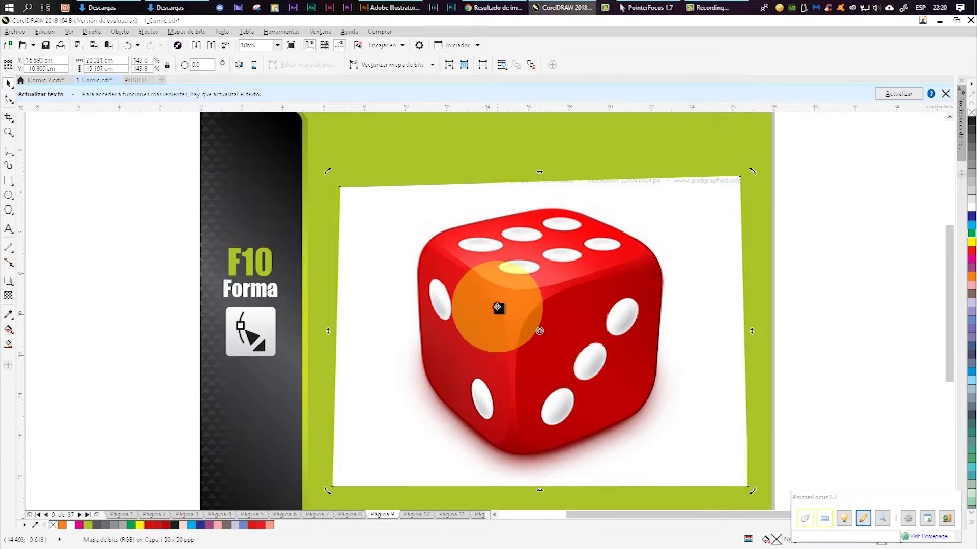
pyautogui.click(430, 307)
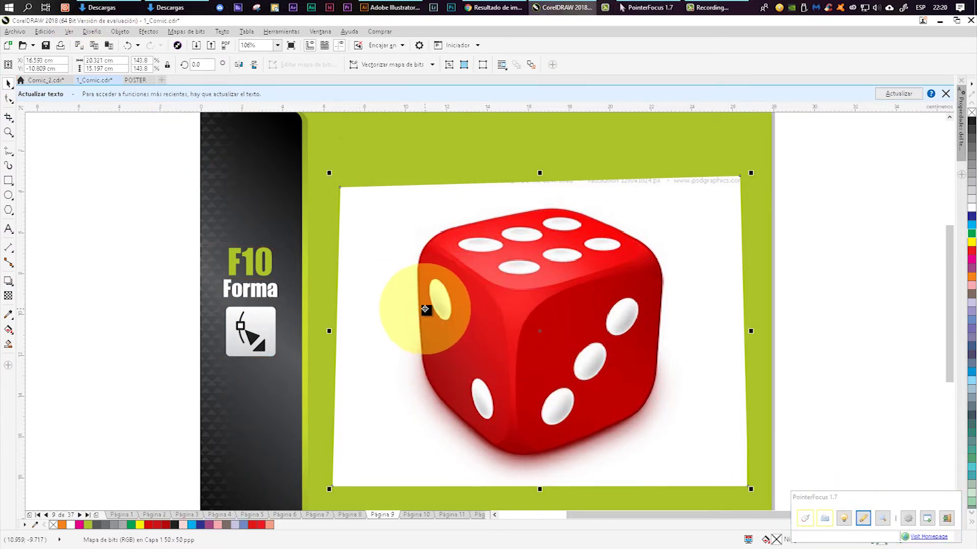
pyautogui.click(8, 99)
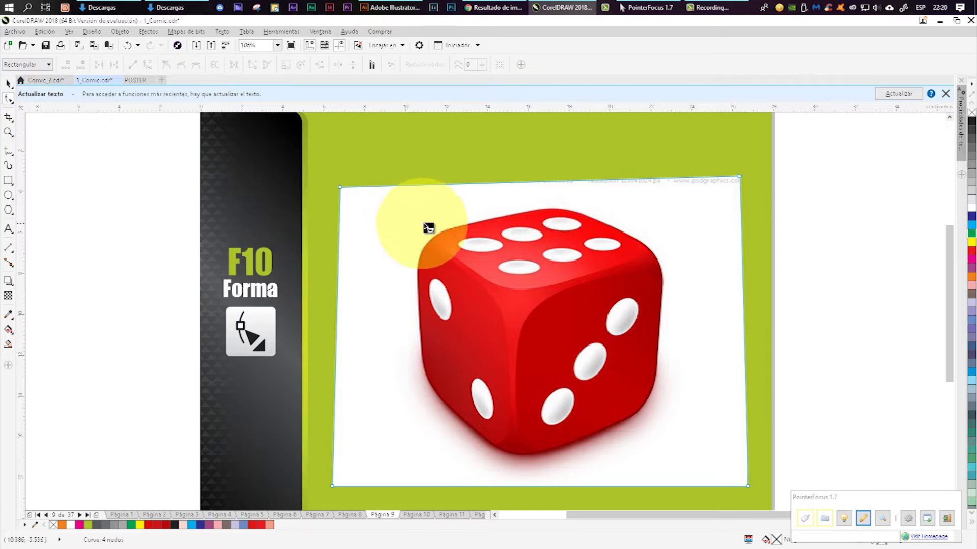
# - Circle the four corner nodes of the die image temporarily with the red screen pen
pyautogui.click(863, 519)
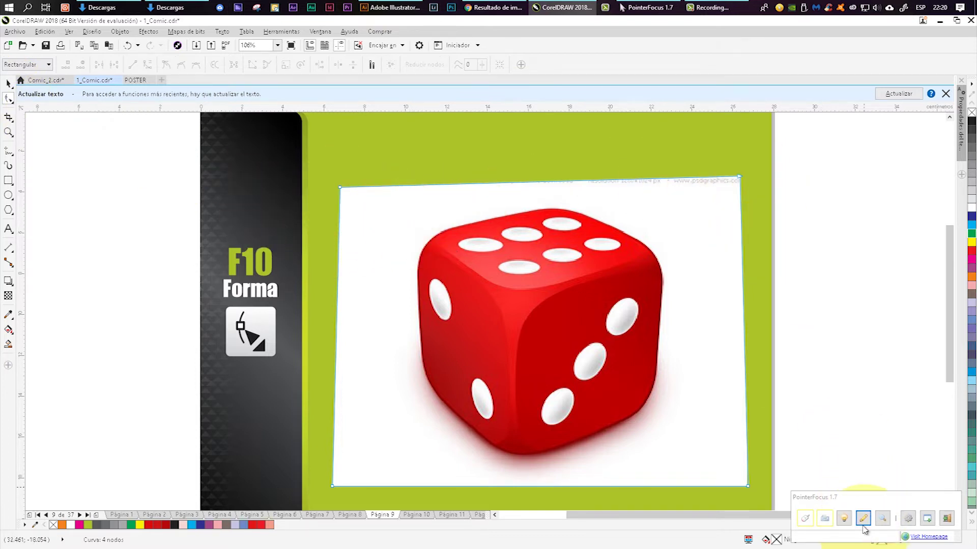
pyautogui.moveTo(349, 176)
pyautogui.mouseDown()
pyautogui.moveTo(329, 181)
pyautogui.moveTo(346, 197)
pyautogui.moveTo(352, 174)
pyautogui.mouseUp()
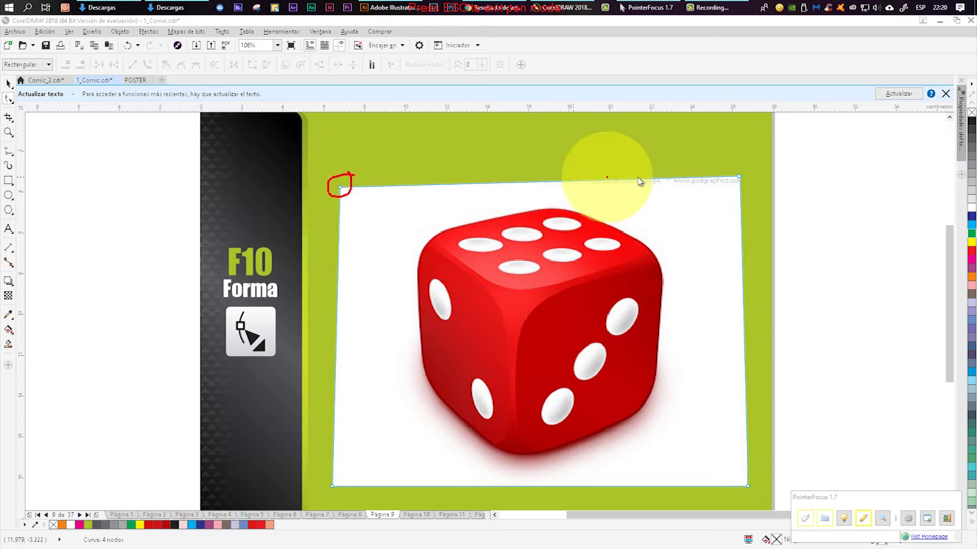
pyautogui.moveTo(718, 168)
pyautogui.mouseDown()
pyautogui.moveTo(748, 175)
pyautogui.moveTo(697, 164)
pyautogui.mouseUp()
pyautogui.moveTo(337, 469)
pyautogui.mouseDown()
pyautogui.moveTo(330, 483)
pyautogui.moveTo(342, 500)
pyautogui.moveTo(336, 468)
pyautogui.mouseUp()
pyautogui.moveTo(753, 469)
pyautogui.mouseDown()
pyautogui.moveTo(737, 501)
pyautogui.moveTo(767, 486)
pyautogui.moveTo(737, 467)
pyautogui.mouseUp()
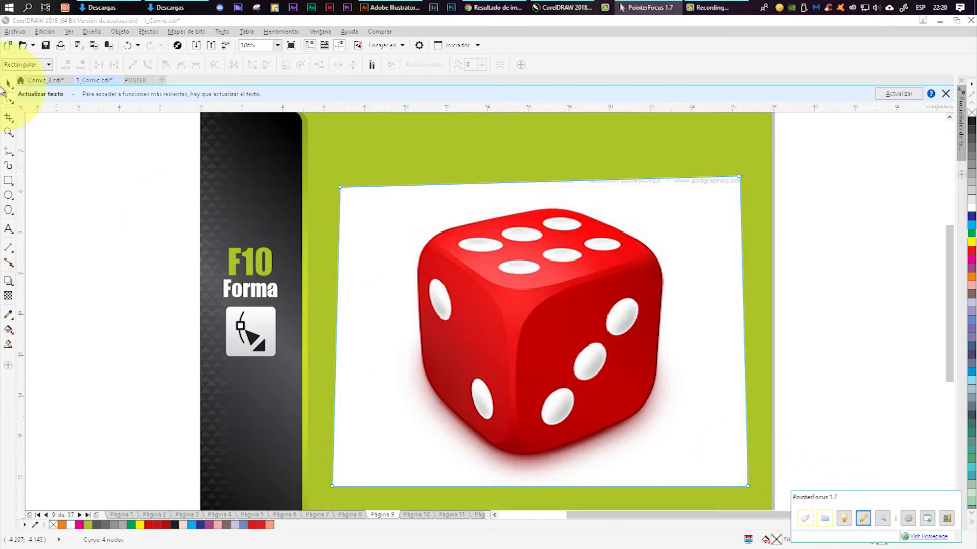
# - Move the die image's upper-left corner node inward with the Shape tool, and delete that node
pyautogui.click(13, 99)
pyautogui.click(390, 271)
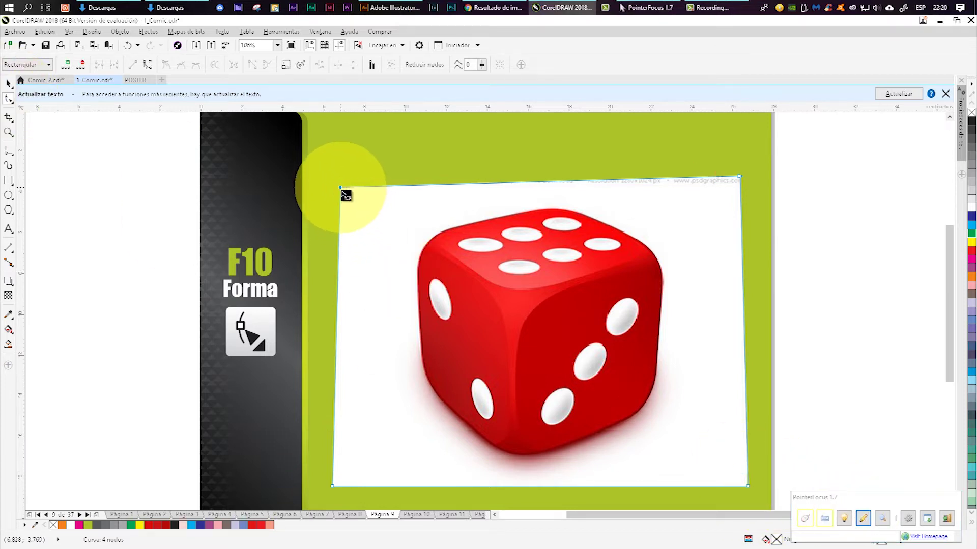
pyautogui.moveTo(344, 192); pyautogui.dragTo(376, 197)
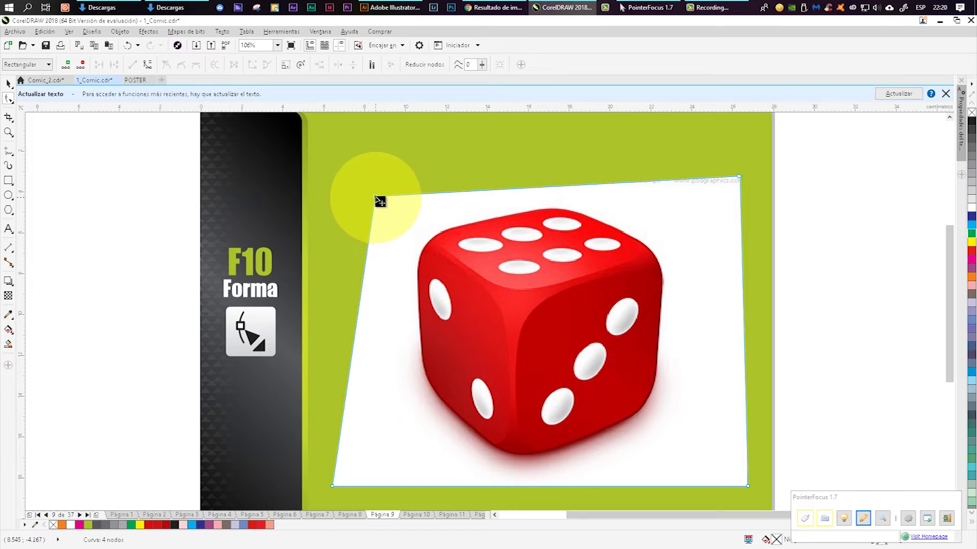
pyautogui.press('Delete')
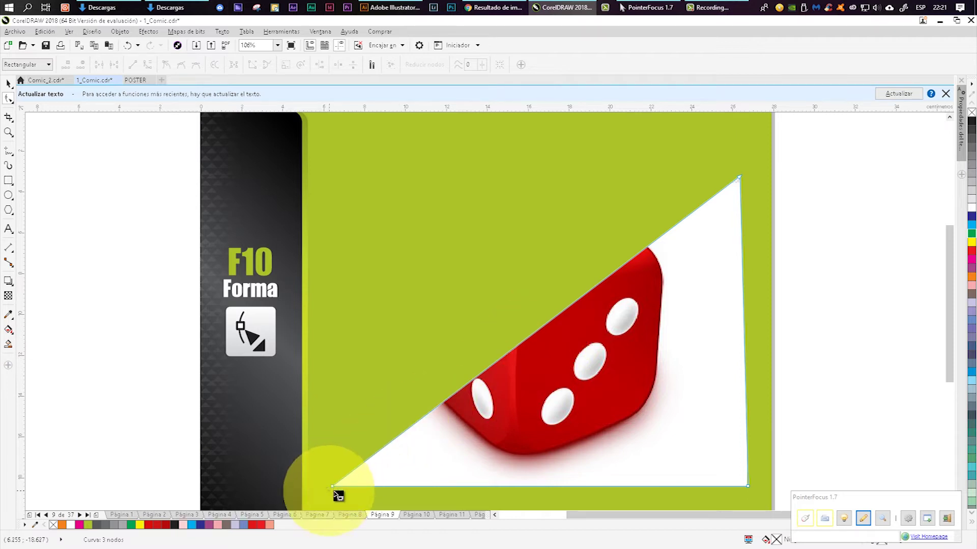
# - Add a node on the die image's diagonal edge with the Shape tool, and move it outward to uncover the whole die
pyautogui.doubleClick(681, 221)
pyautogui.moveTo(681, 221); pyautogui.dragTo(485, 197)
pyautogui.doubleClick(485, 197)
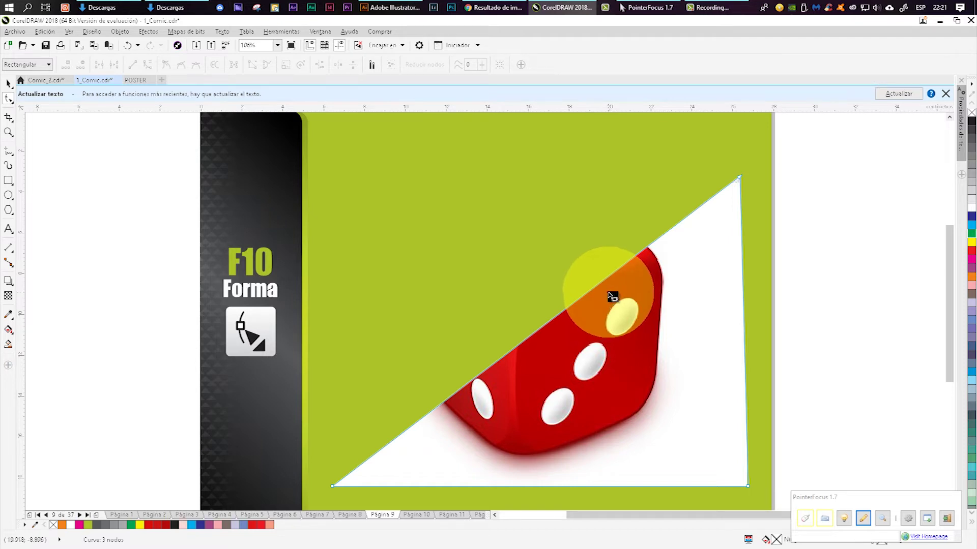
pyautogui.click(594, 287)
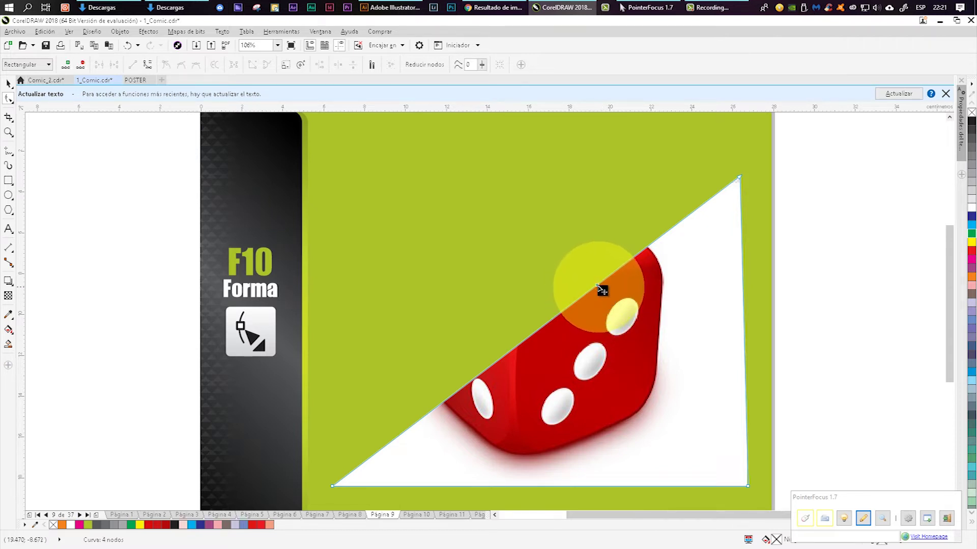
pyautogui.moveTo(598, 288); pyautogui.dragTo(383, 232)
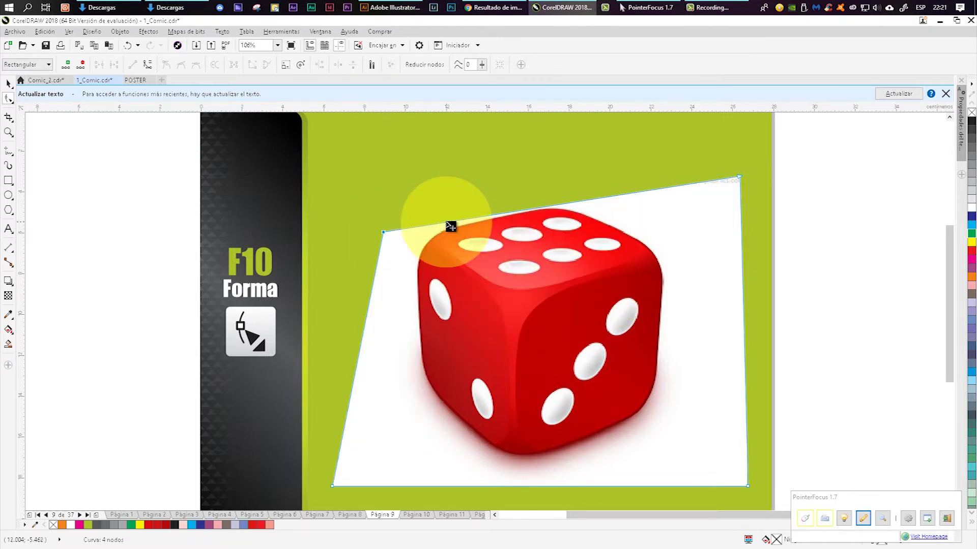
# - Add three nodes along the die image's upper edge, and temporarily subdivide the slanted left edge with extra nodes
pyautogui.doubleClick(533, 208)
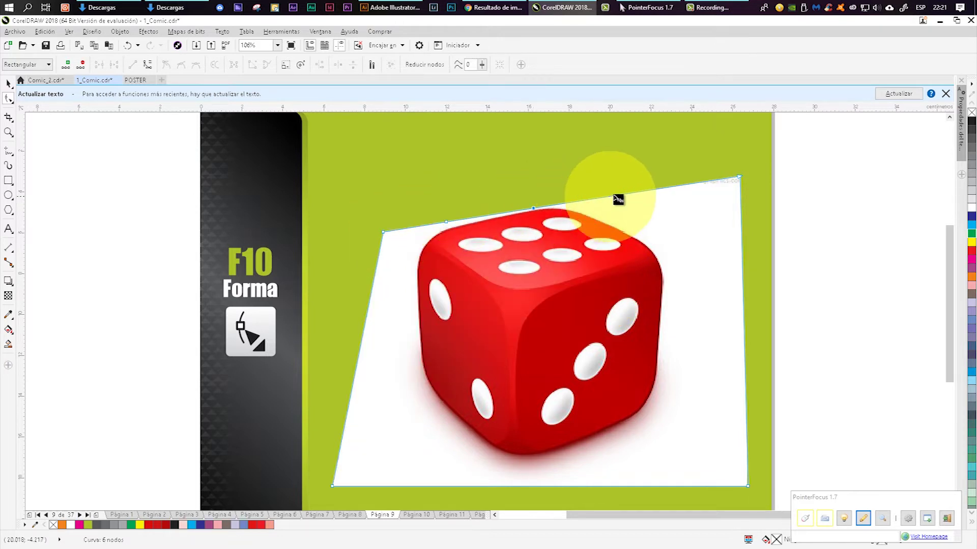
pyautogui.doubleClick(615, 195)
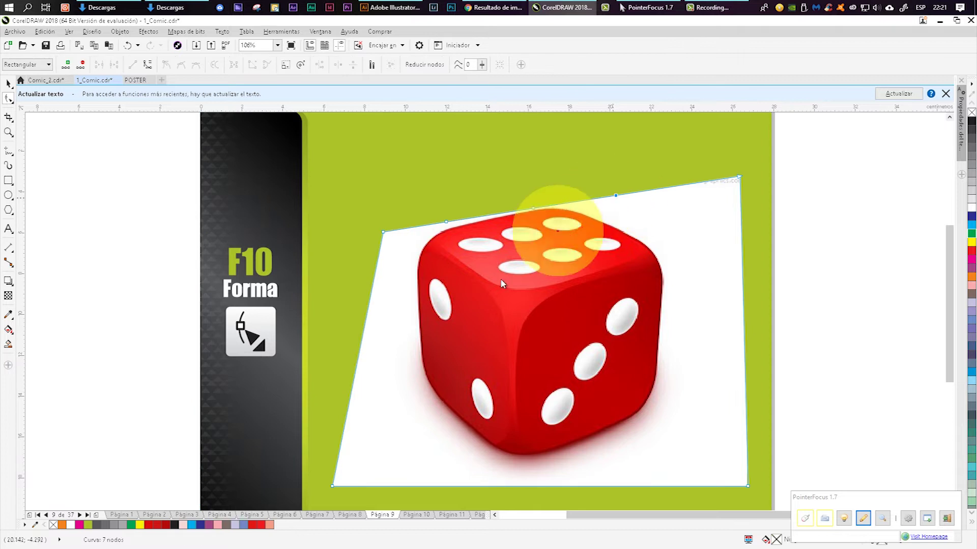
pyautogui.click(358, 360)
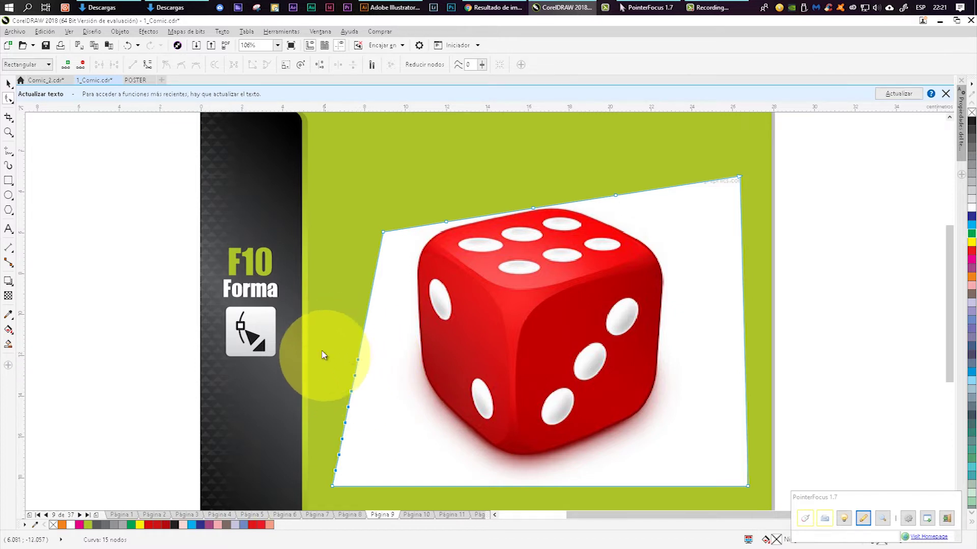
pyautogui.moveTo(318, 342); pyautogui.dragTo(386, 470)
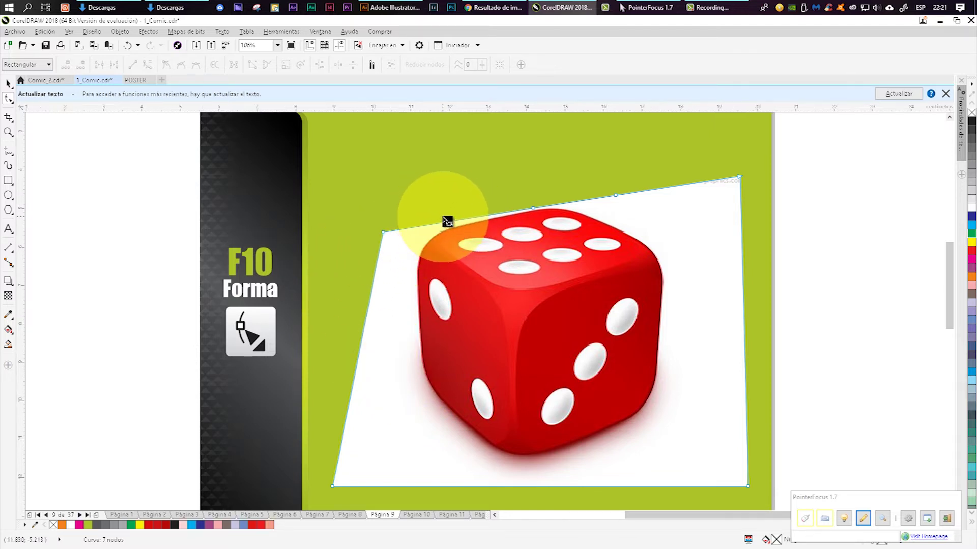
# - Move the image's upper-left nodes onto the die's contour to trim the white background around that corner
pyautogui.scroll(4, 447, 222)
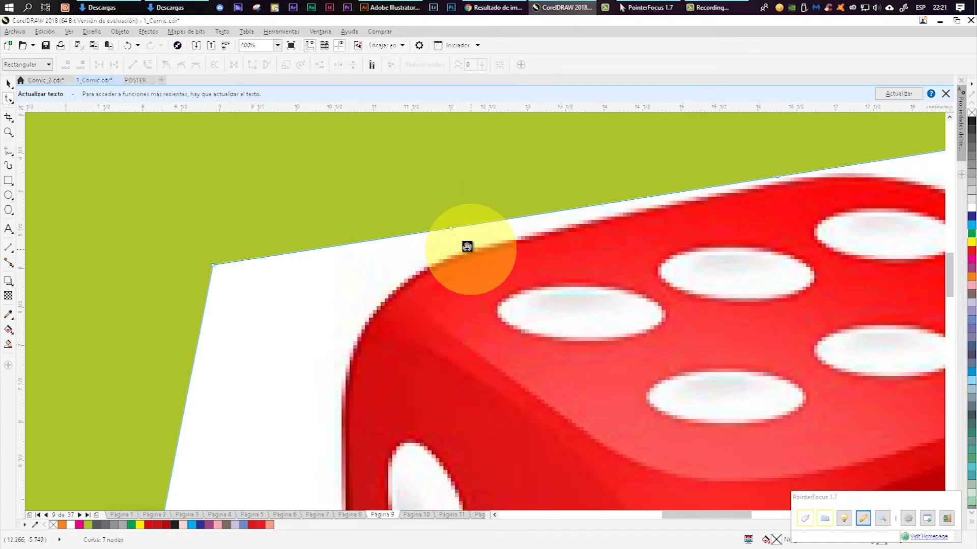
pyautogui.moveTo(467, 247); pyautogui.dragTo(423, 194)
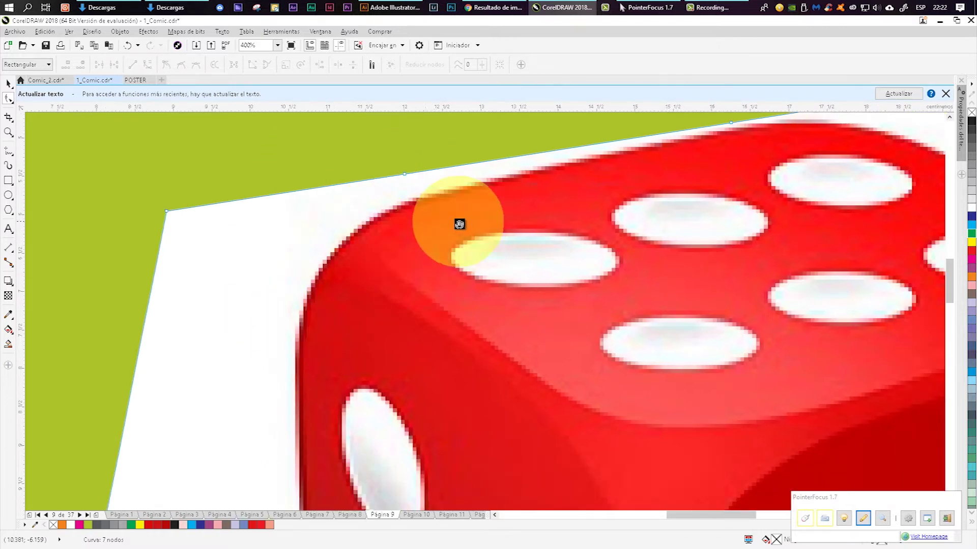
pyautogui.moveTo(459, 224); pyautogui.dragTo(492, 300)
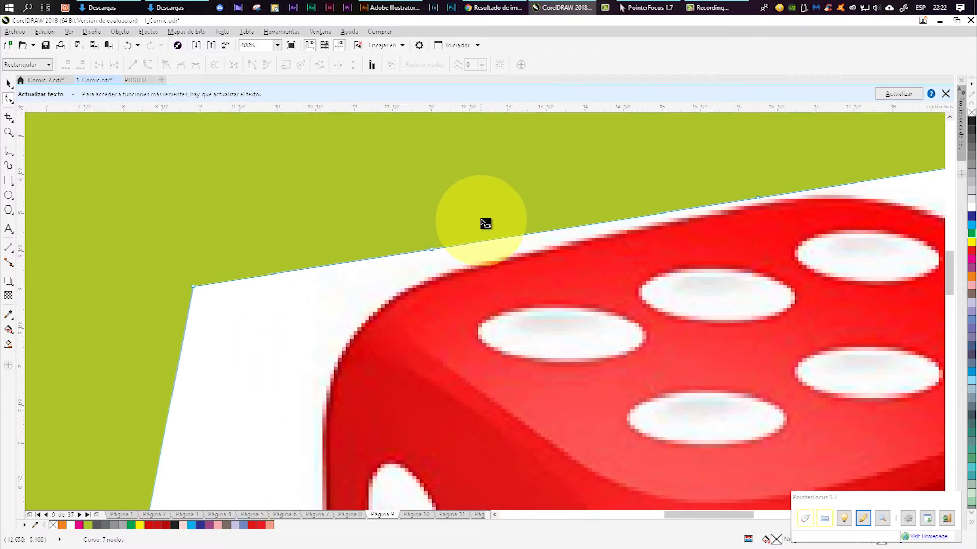
pyautogui.moveTo(505, 216); pyautogui.dragTo(591, 176)
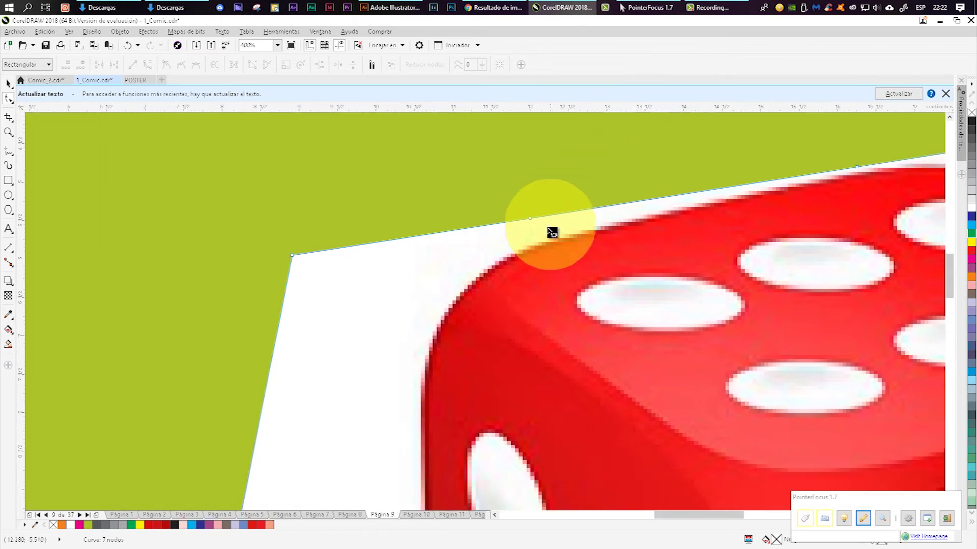
pyautogui.moveTo(531, 220); pyautogui.dragTo(423, 391)
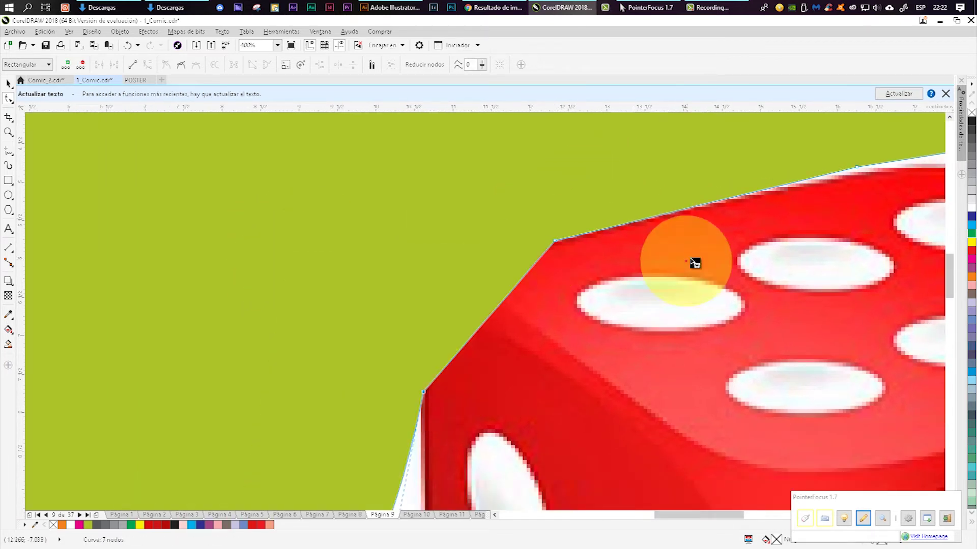
# - Fit the image's nodes to the die's contour along its top and right side, adding nodes where needed
pyautogui.moveTo(920, 165); pyautogui.dragTo(581, 258)
pyautogui.moveTo(520, 262); pyautogui.dragTo(494, 275)
pyautogui.moveTo(677, 241); pyautogui.dragTo(602, 286)
pyautogui.moveTo(699, 201); pyautogui.dragTo(610, 329)
pyautogui.moveTo(702, 308); pyautogui.dragTo(386, 307)
pyautogui.scroll(-1, 464, 290)
pyautogui.moveTo(514, 290); pyautogui.dragTo(528, 250)
pyautogui.moveTo(584, 150); pyautogui.dragTo(440, 358)
pyautogui.moveTo(494, 459); pyautogui.dragTo(435, 358)
pyautogui.doubleClick(499, 297)
pyautogui.moveTo(575, 458); pyautogui.dragTo(655, 282)
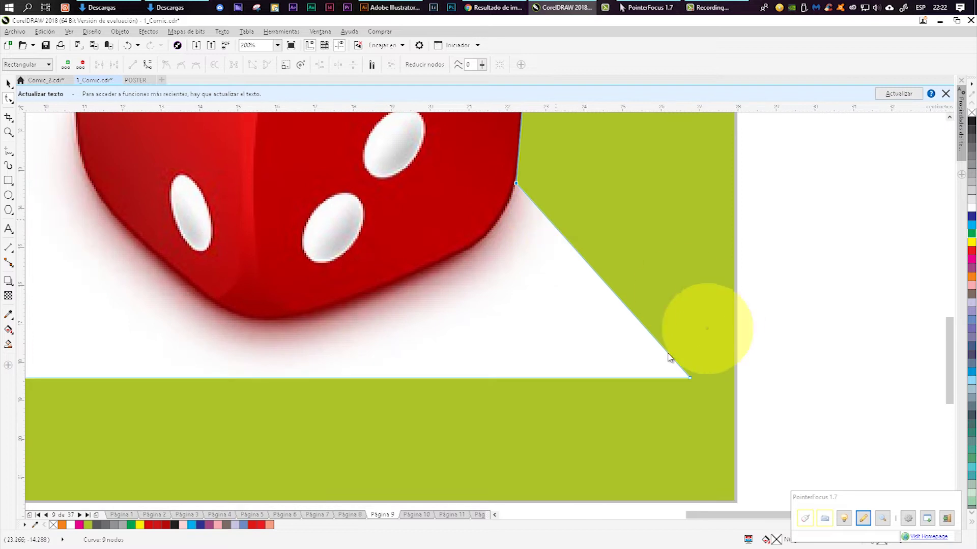
# - Fit the image's lower edge to the base of the die from right to left, adding nodes at the corners
pyautogui.moveTo(690, 378); pyautogui.dragTo(475, 218)
pyautogui.scroll(2, 447, 286)
pyautogui.scroll(-2, 584, 283)
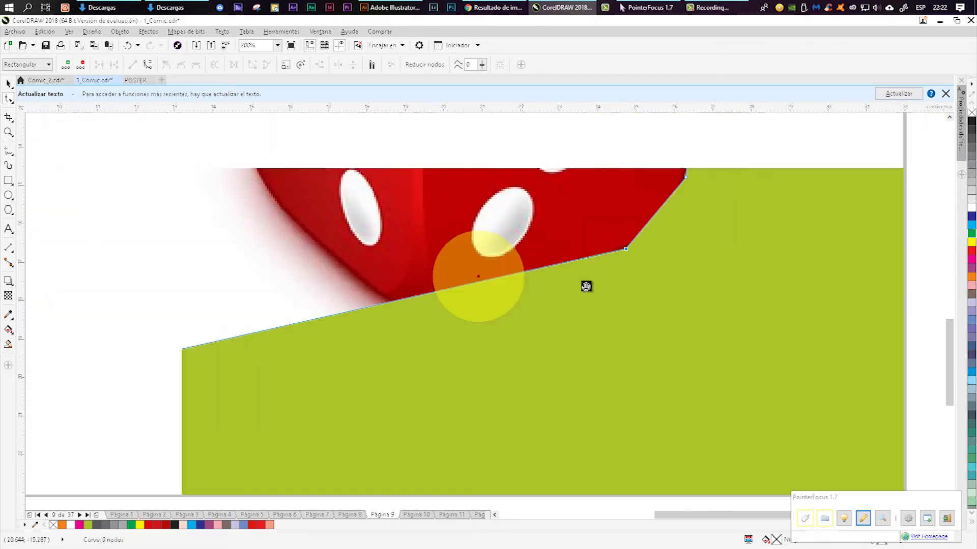
pyautogui.moveTo(538, 280); pyautogui.dragTo(534, 328)
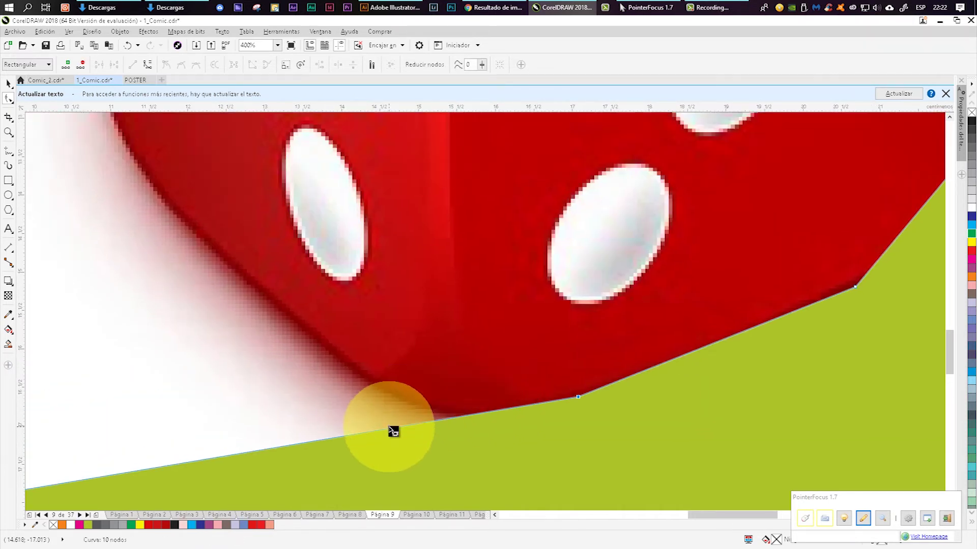
pyautogui.doubleClick(387, 429)
pyautogui.moveTo(387, 429); pyautogui.dragTo(462, 424)
pyautogui.scroll(-1, 413, 362)
pyautogui.moveTo(151, 473); pyautogui.dragTo(333, 308)
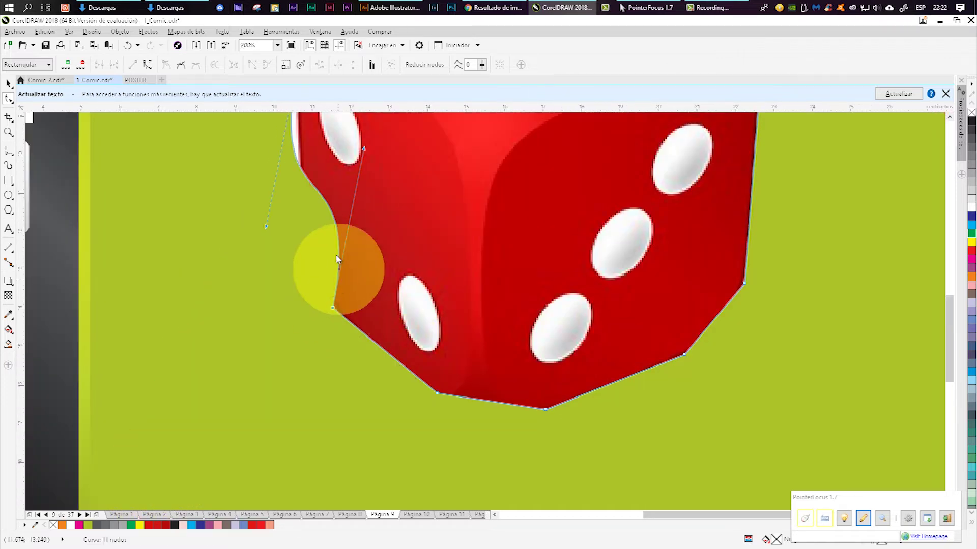
# - Select the nodes at both ends of the curved segment on the die's left side, and convert it to a straight line
pyautogui.moveTo(332, 224); pyautogui.dragTo(366, 336)
pyautogui.click(367, 329)
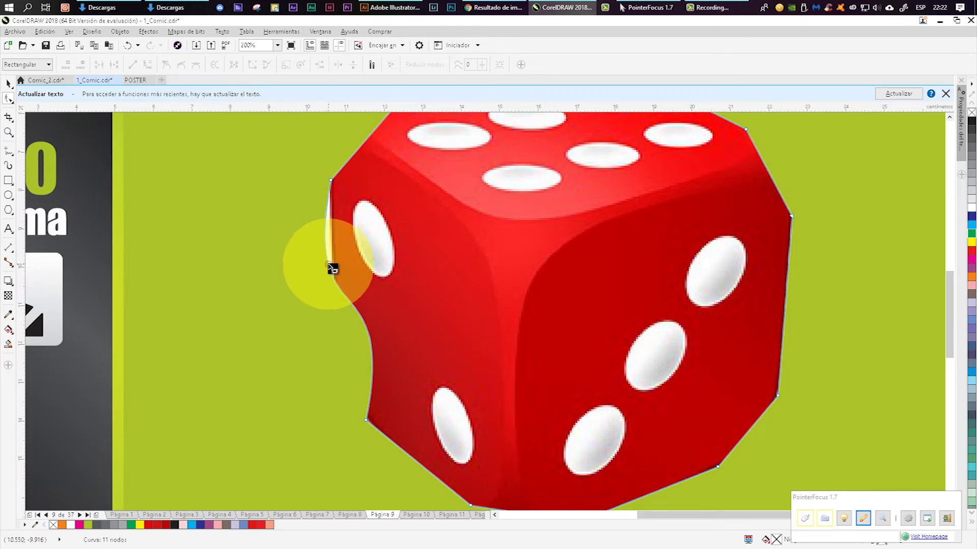
pyautogui.click(805, 519)
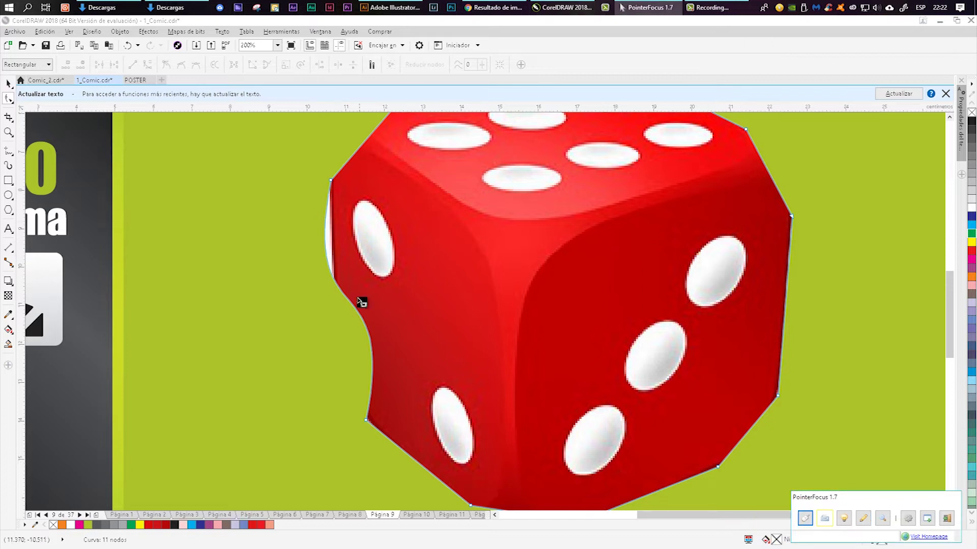
pyautogui.click(359, 314)
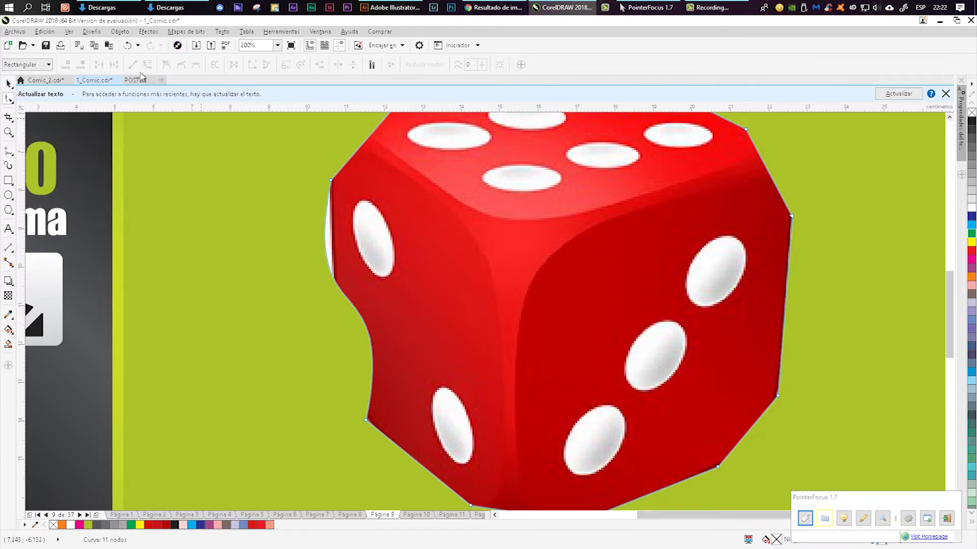
pyautogui.moveTo(480, 450); pyautogui.dragTo(435, 441)
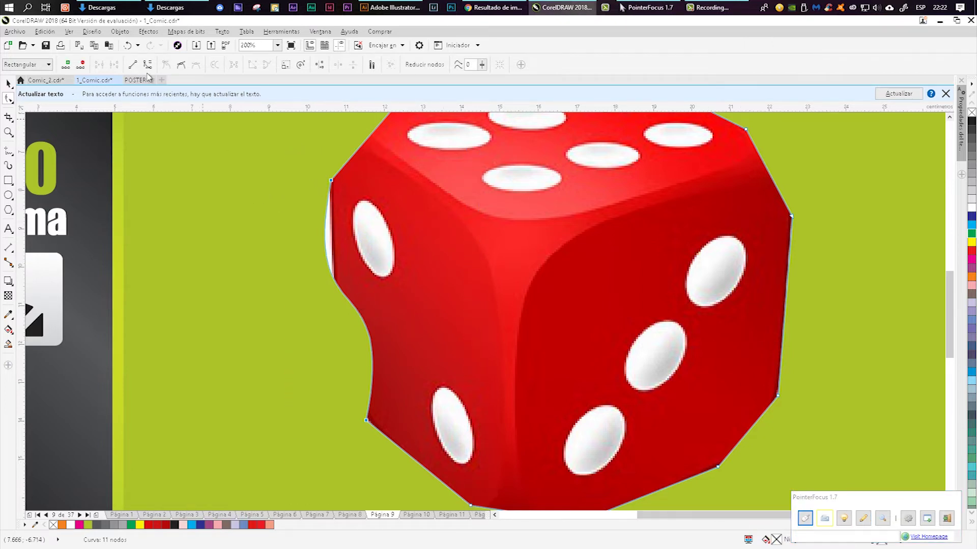
pyautogui.click(132, 64)
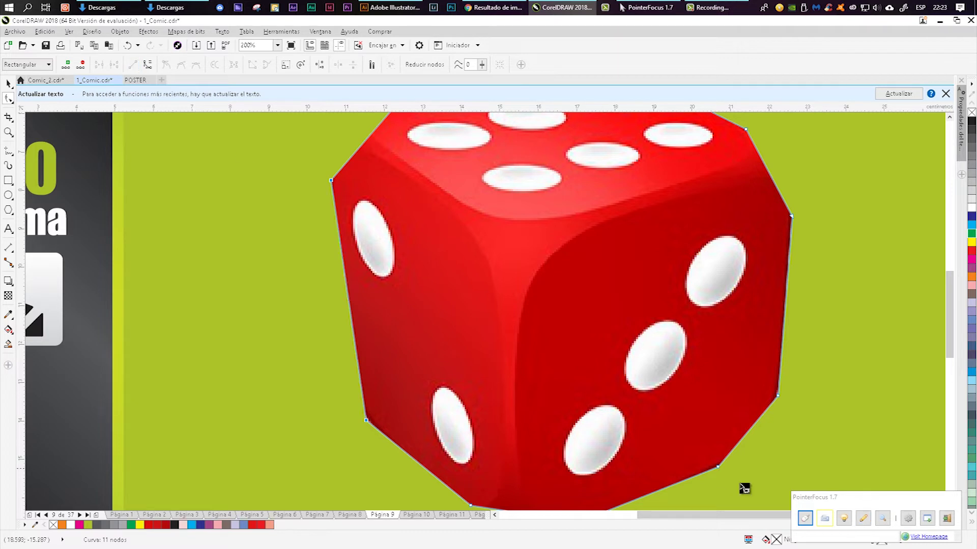
# - Add a node on the straight left edge, and move it onto the die's contour to finish the cutout
pyautogui.click(807, 518)
pyautogui.doubleClick(351, 312)
pyautogui.moveTo(351, 311); pyautogui.dragTo(361, 392)
pyautogui.scroll(1, 311, 306)
pyautogui.scroll(-1, 433, 347)
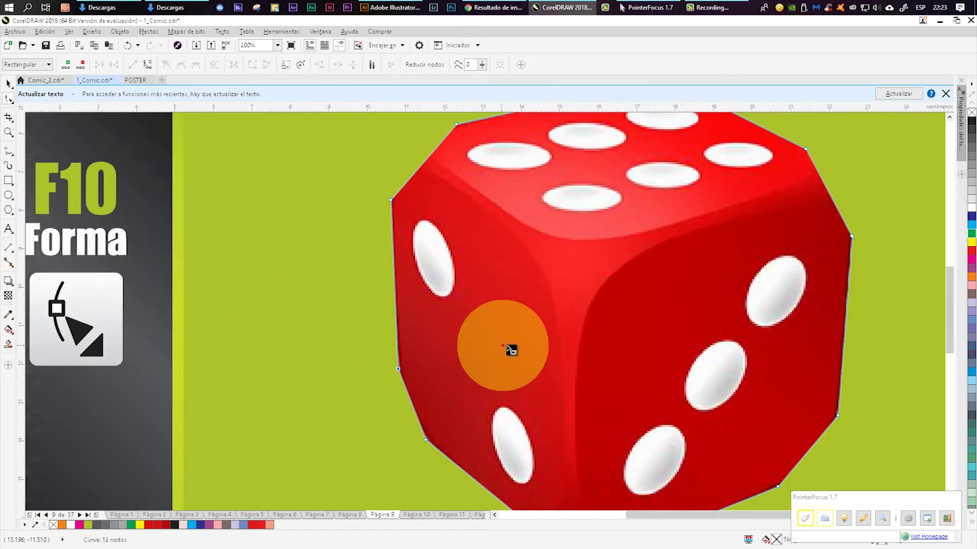
pyautogui.scroll(-2, 511, 350)
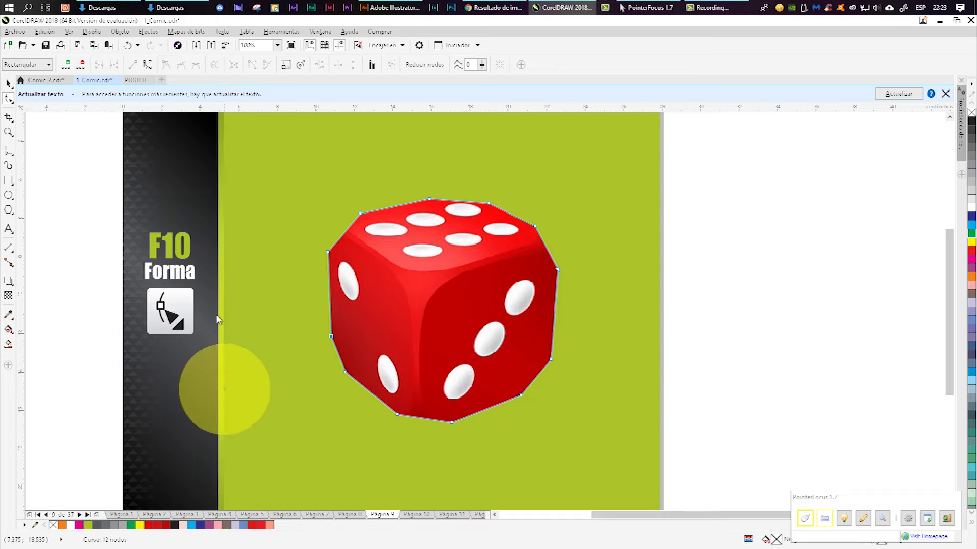
# - Go to Página 11 and show the white arc and straight line above the die
pyautogui.scroll(2, 511, 341)
pyautogui.moveTo(469, 382); pyautogui.dragTo(555, 402)
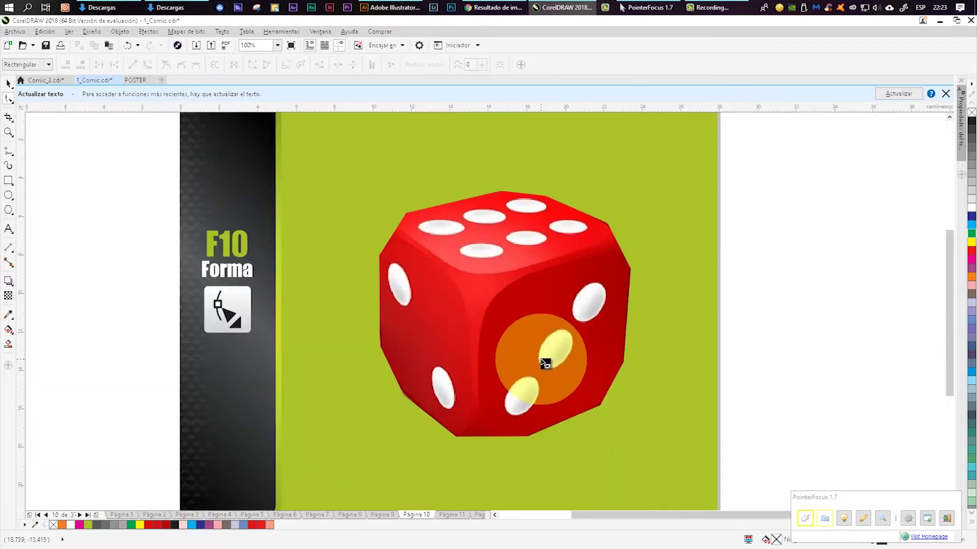
pyautogui.moveTo(547, 343); pyautogui.dragTo(487, 332)
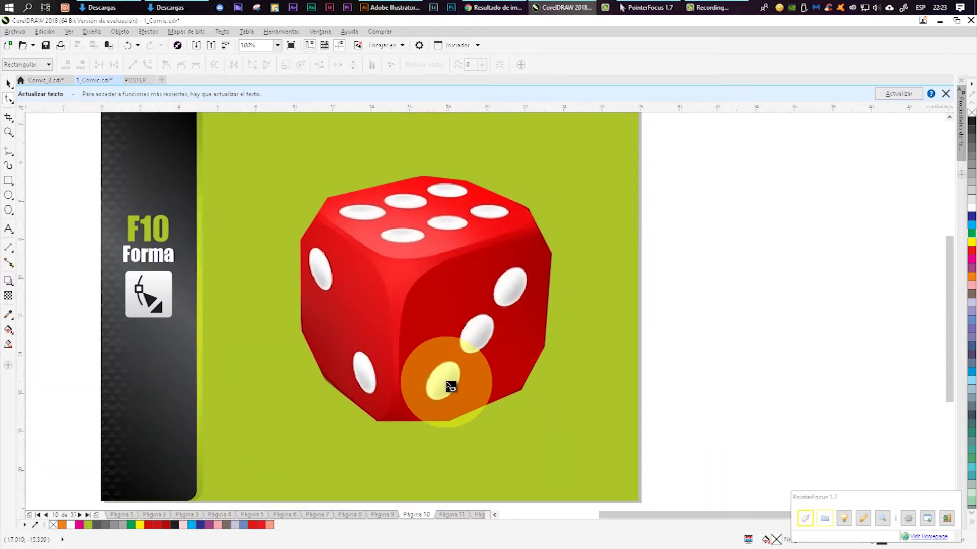
pyautogui.press('pagedown')
pyautogui.moveTo(364, 181); pyautogui.dragTo(416, 328)
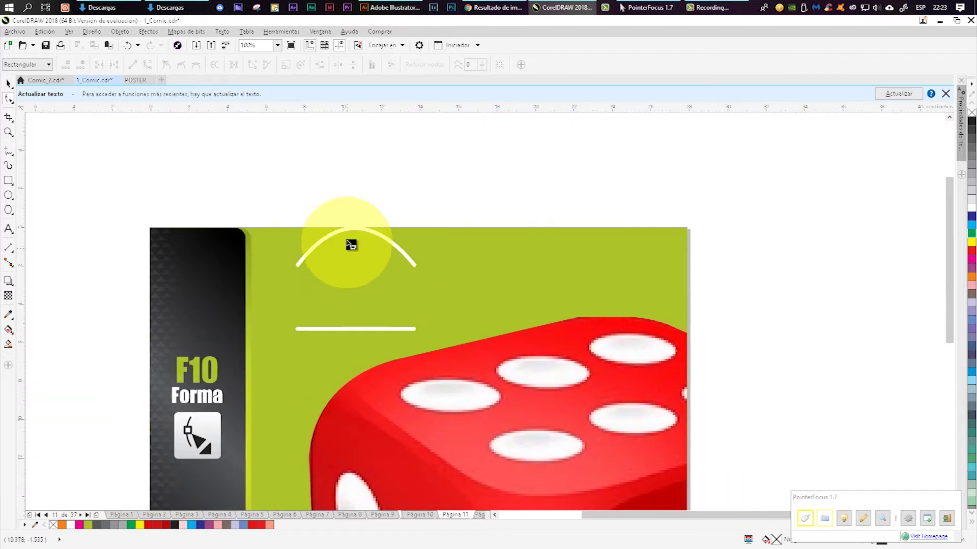
pyautogui.scroll(2, 375, 267)
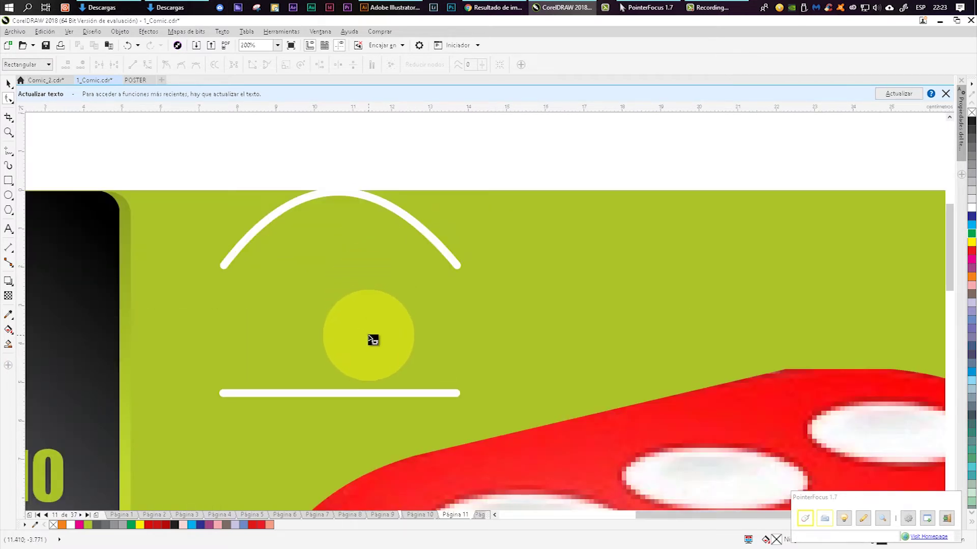
# - Trace the white arc and straight line and add check-shaped pointers to them temporarily with the red screen pen
pyautogui.click(863, 518)
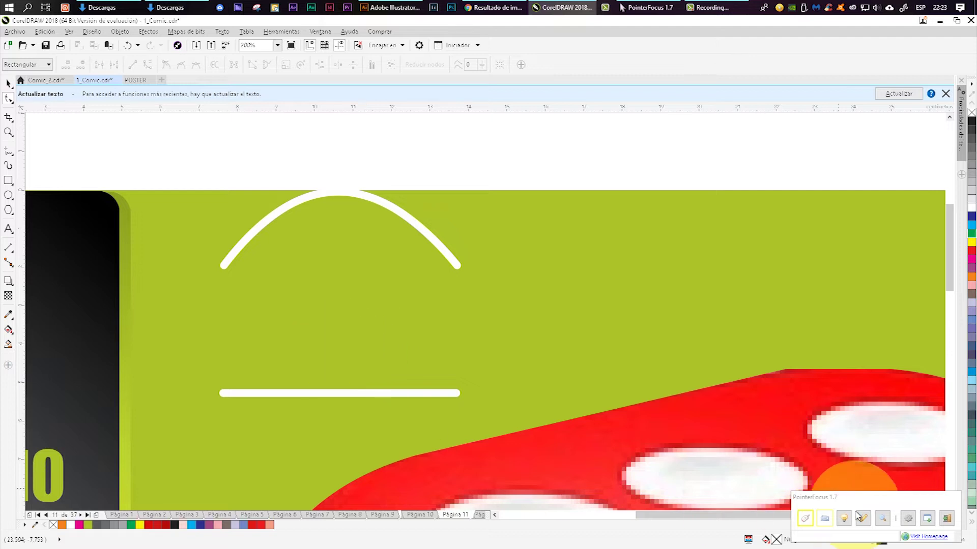
pyautogui.moveTo(219, 419); pyautogui.dragTo(484, 423)
pyautogui.click(210, 275)
pyautogui.moveTo(204, 281)
pyautogui.mouseDown()
pyautogui.moveTo(216, 248)
pyautogui.moveTo(326, 185)
pyautogui.moveTo(442, 249)
pyautogui.moveTo(461, 291)
pyautogui.mouseUp()
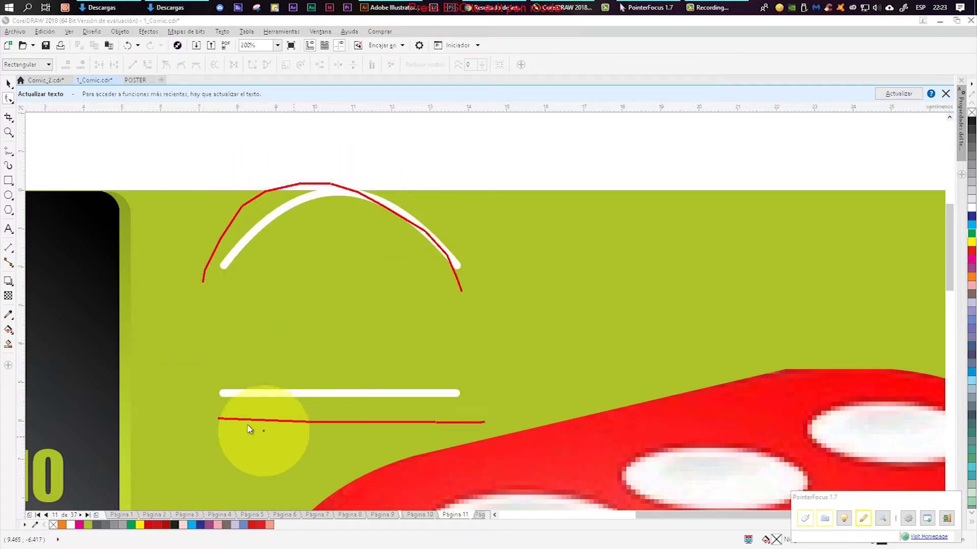
pyautogui.moveTo(483, 381)
pyautogui.mouseDown()
pyautogui.moveTo(516, 386)
pyautogui.moveTo(558, 344)
pyautogui.mouseUp()
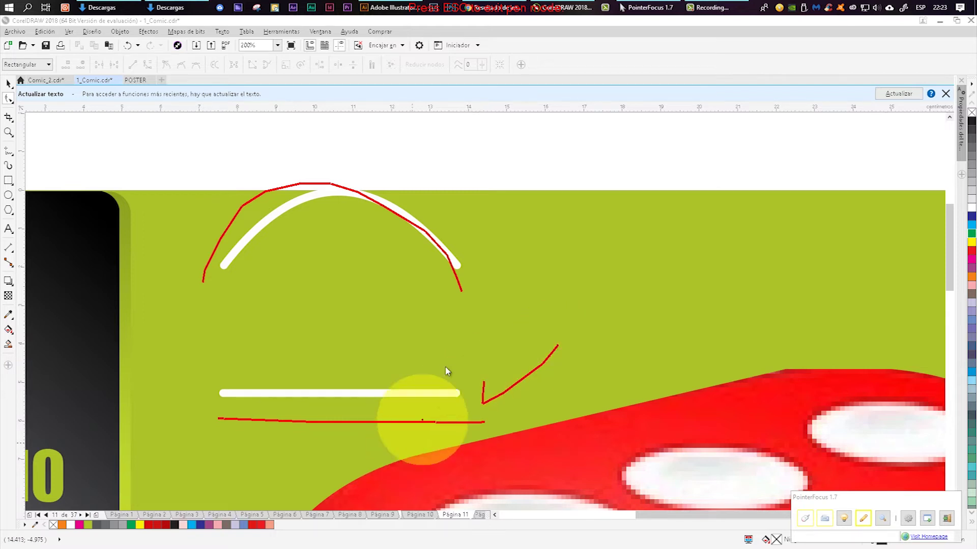
pyautogui.moveTo(465, 256)
pyautogui.mouseDown()
pyautogui.moveTo(466, 281)
pyautogui.moveTo(542, 195)
pyautogui.mouseUp()
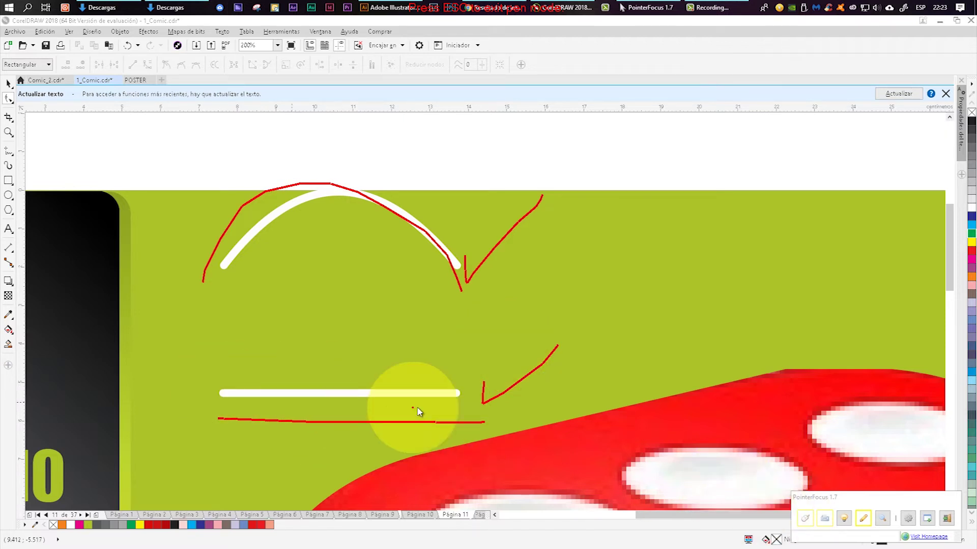
pyautogui.moveTo(325, 370)
pyautogui.mouseDown()
pyautogui.moveTo(328, 402)
pyautogui.moveTo(409, 325)
pyautogui.mouseUp()
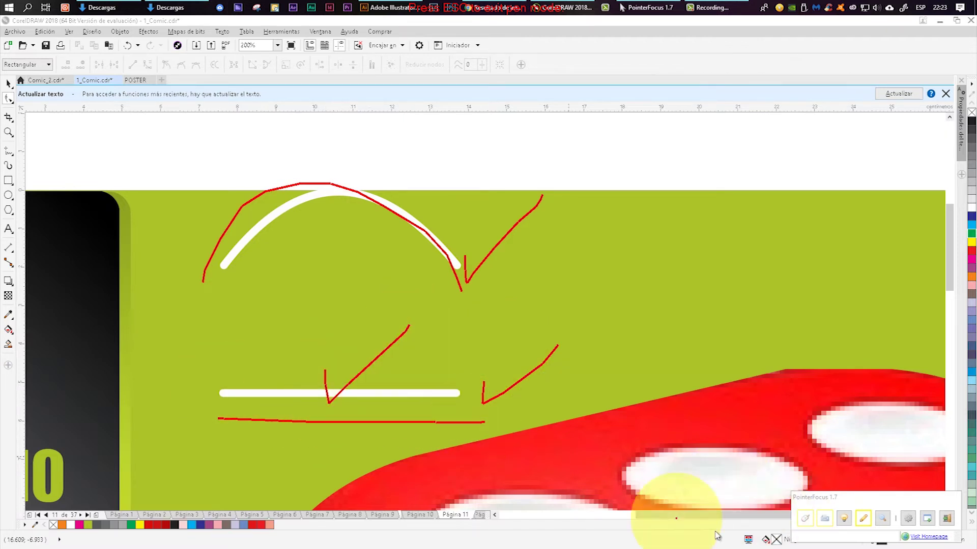
pyautogui.click(862, 518)
# - Delete the white arc above the straight line
pyautogui.click(299, 273)
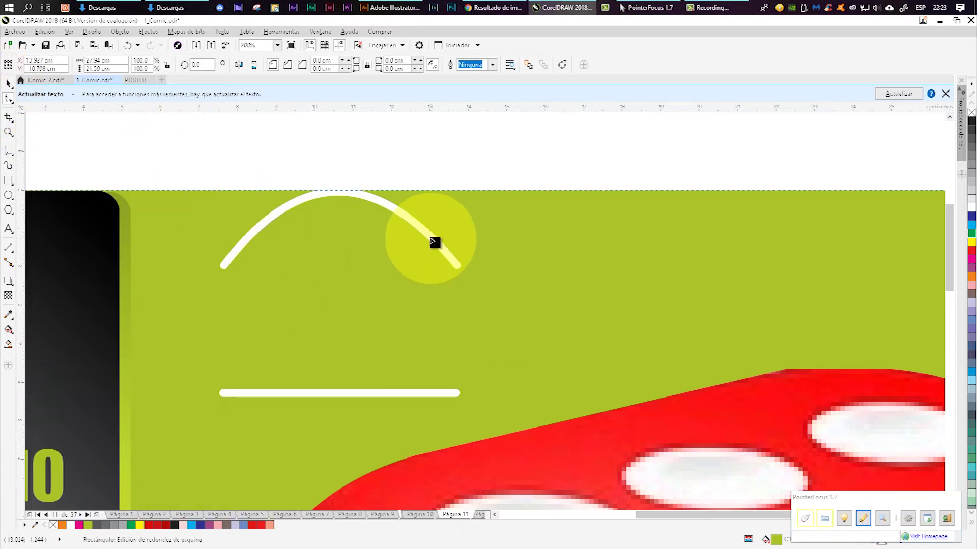
pyautogui.click(434, 242)
pyautogui.press('Delete')
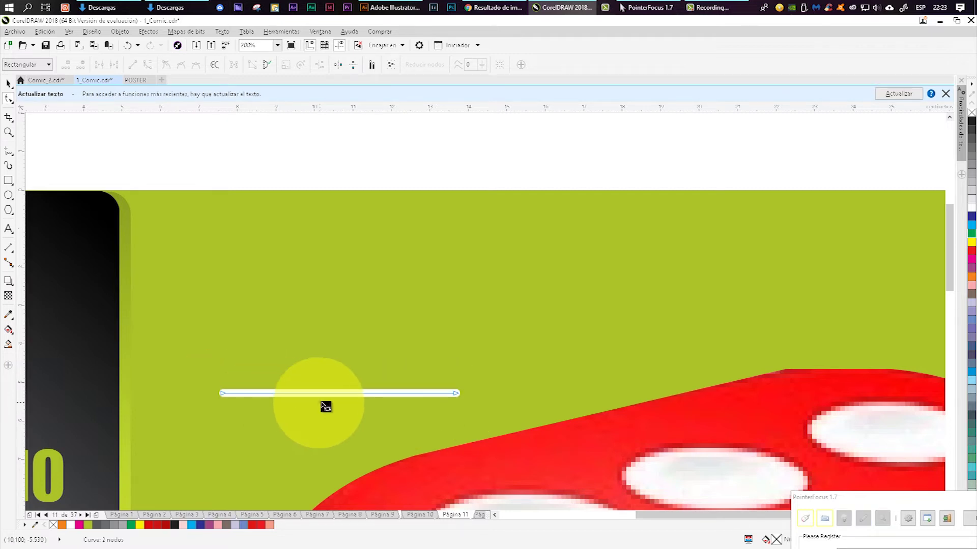
# - Convert the straight white line above the die to a curve and bend its middle upward into an arch
pyautogui.click(341, 393)
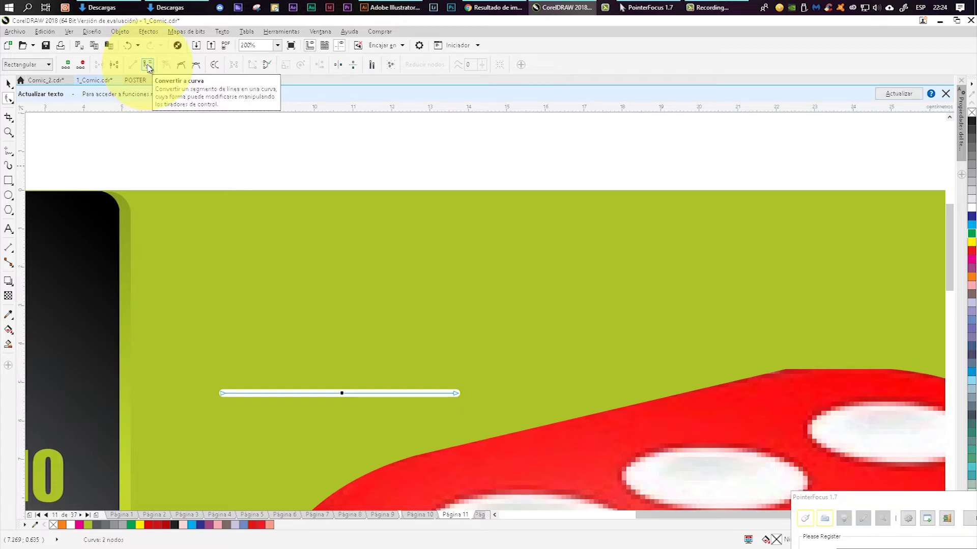
pyautogui.click(148, 65)
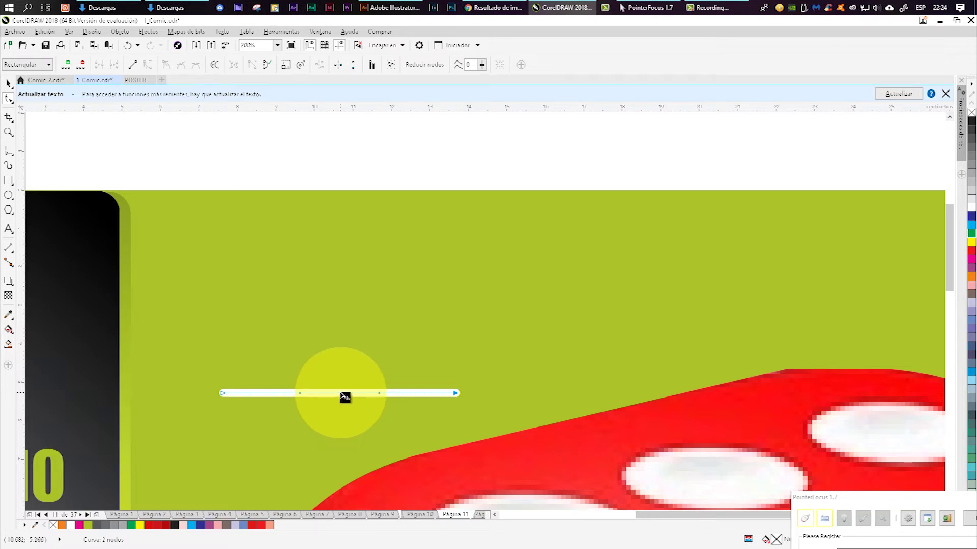
pyautogui.moveTo(342, 393); pyautogui.dragTo(361, 290)
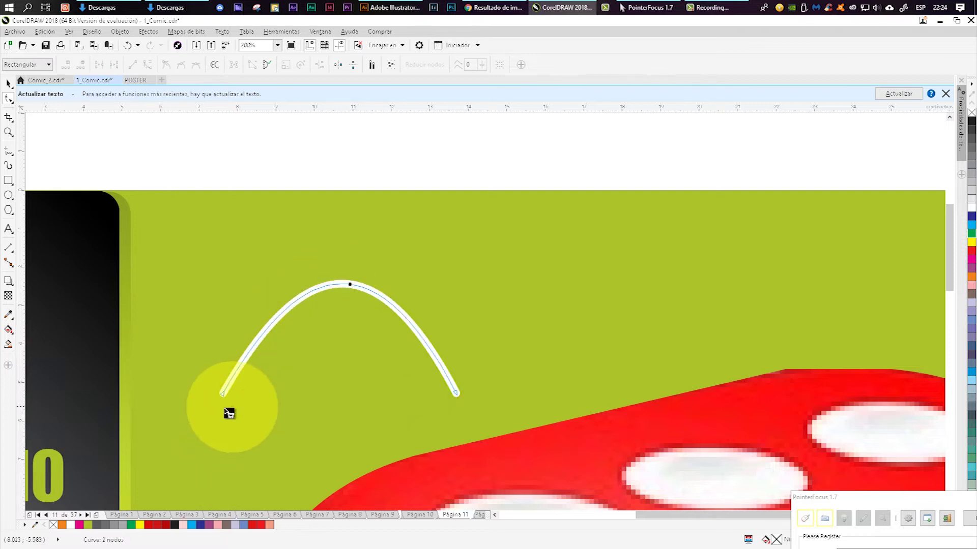
# - Widen the arch by swinging both end nodes' control handles outward, and lower its crown slightly
pyautogui.click(224, 393)
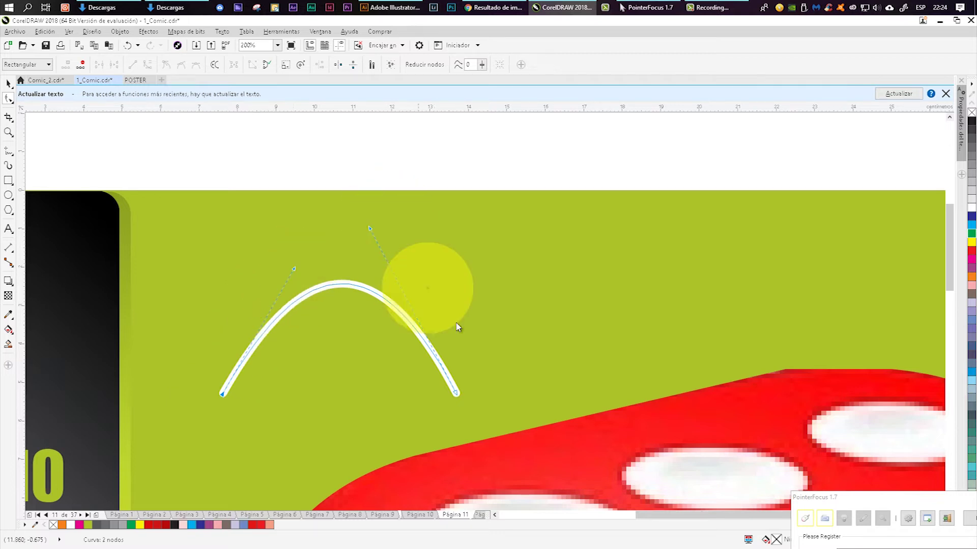
pyautogui.moveTo(375, 231); pyautogui.dragTo(463, 233)
pyautogui.moveTo(298, 273); pyautogui.dragTo(178, 250)
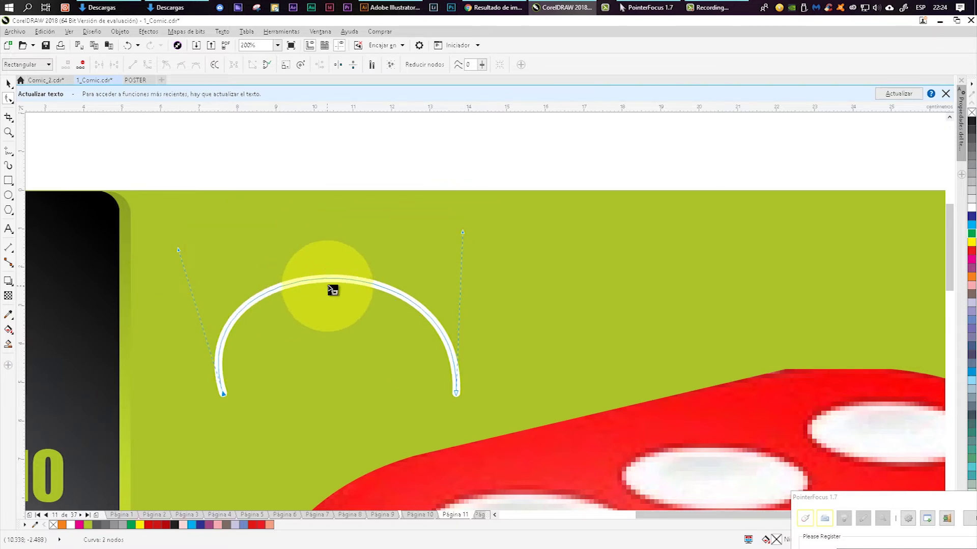
pyautogui.moveTo(339, 279)
pyautogui.mouseDown()
pyautogui.moveTo(342, 428)
pyautogui.moveTo(353, 349)
pyautogui.moveTo(353, 288)
pyautogui.moveTo(345, 288)
pyautogui.mouseUp()
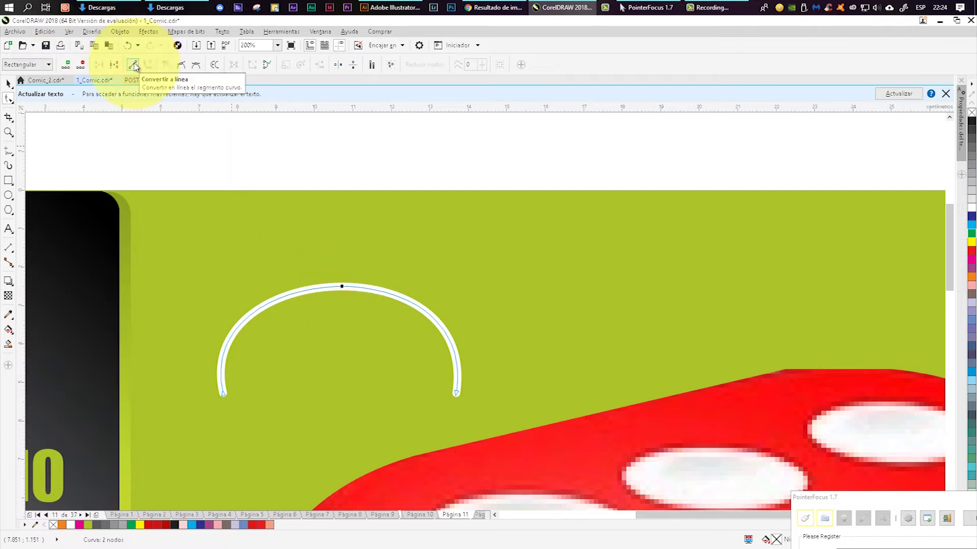
# - Turn the arch back into a straight line, convert it to a curve and arch it again, and undo that last bend
pyautogui.click(133, 65)
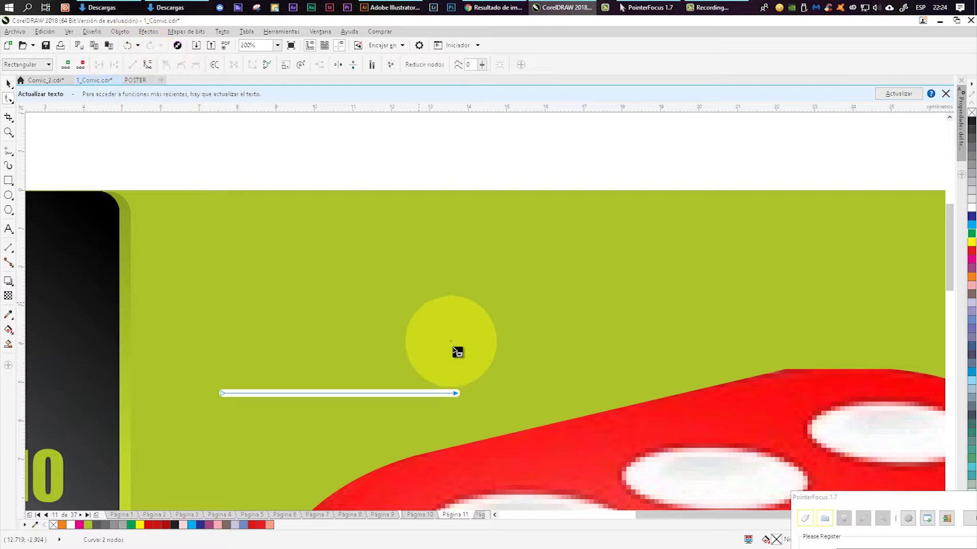
pyautogui.click(348, 393)
pyautogui.click(147, 65)
pyautogui.moveTo(356, 398); pyautogui.dragTo(338, 298)
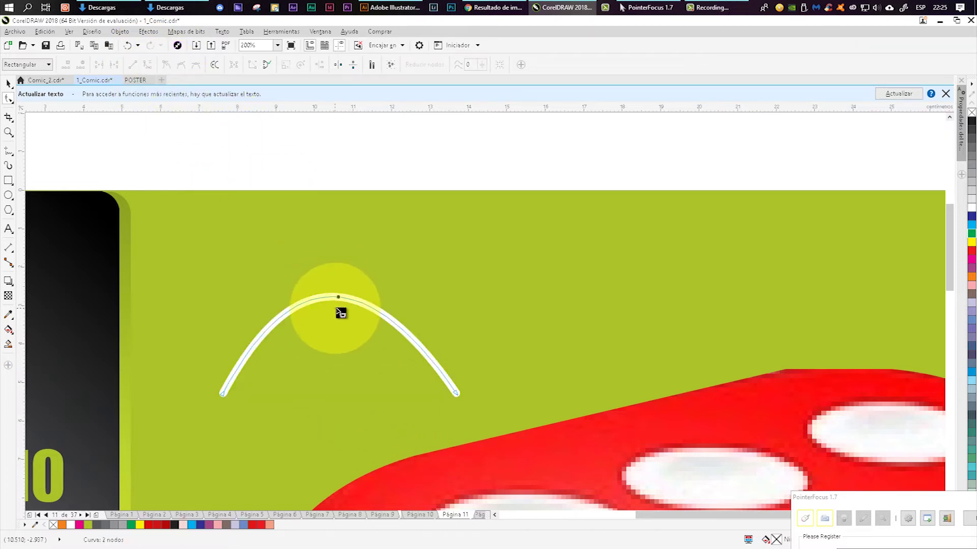
pyautogui.click(128, 45)
# - Convert the curved segment at the die's upper-left corner to a straight line
pyautogui.moveTo(460, 407); pyautogui.dragTo(540, 188)
pyautogui.click(385, 302)
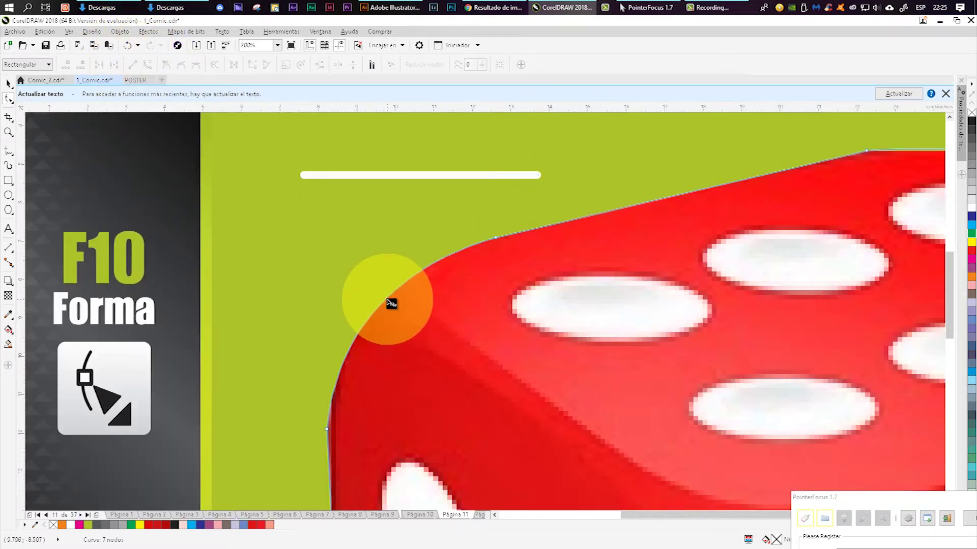
pyautogui.click(132, 64)
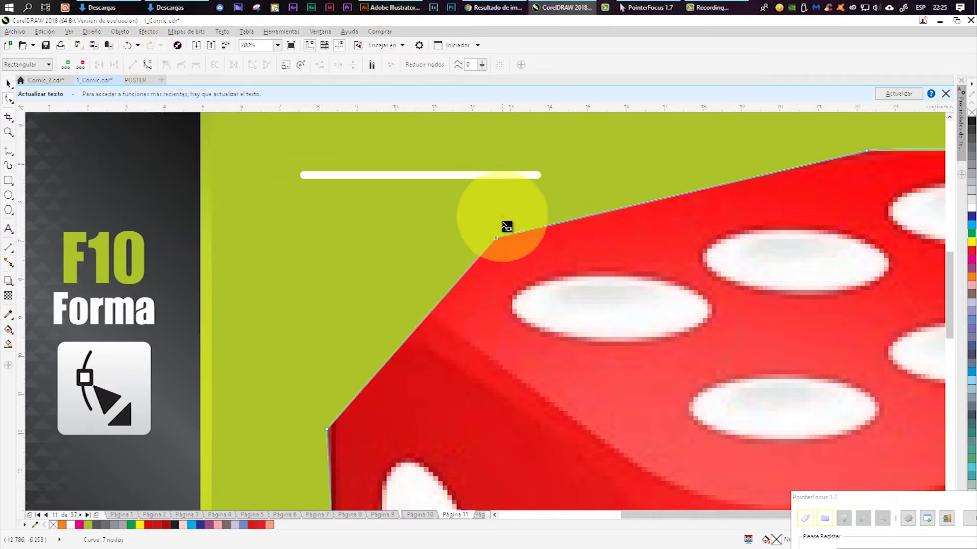
# - Convert the die's straight upper-left corner segment back to a curve and bend it onto the die's rounded contour
pyautogui.click(860, 513)
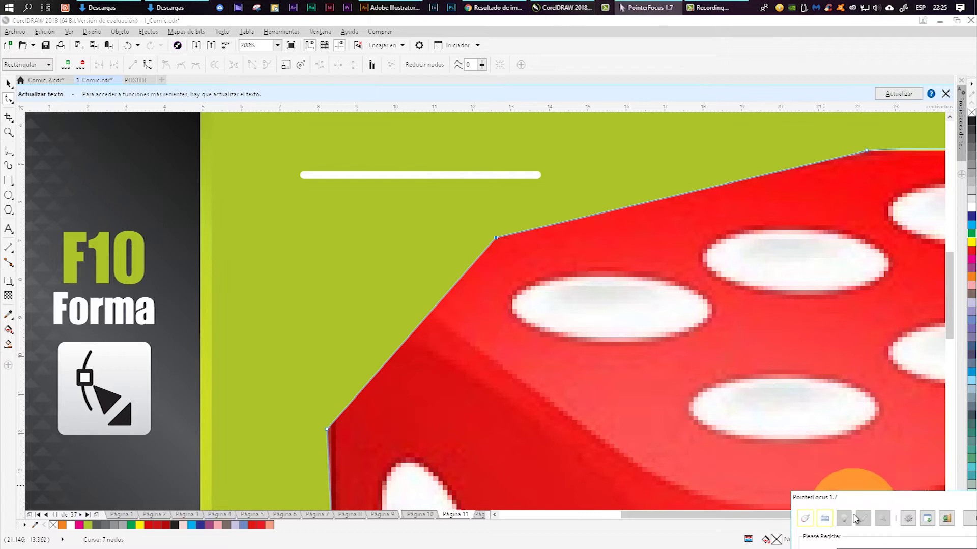
pyautogui.click(935, 519)
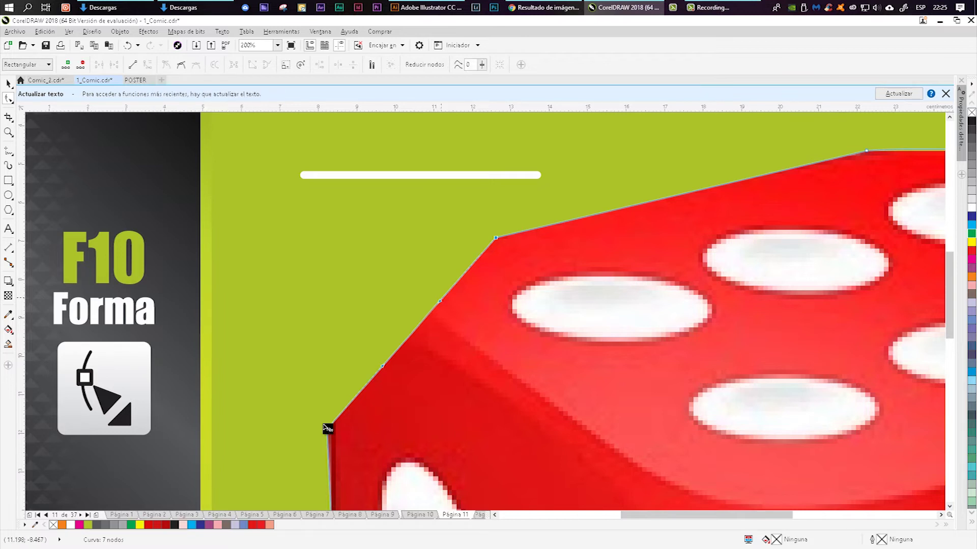
pyautogui.moveTo(328, 429)
pyautogui.mouseDown()
pyautogui.moveTo(317, 427)
pyautogui.moveTo(328, 429)
pyautogui.mouseUp()
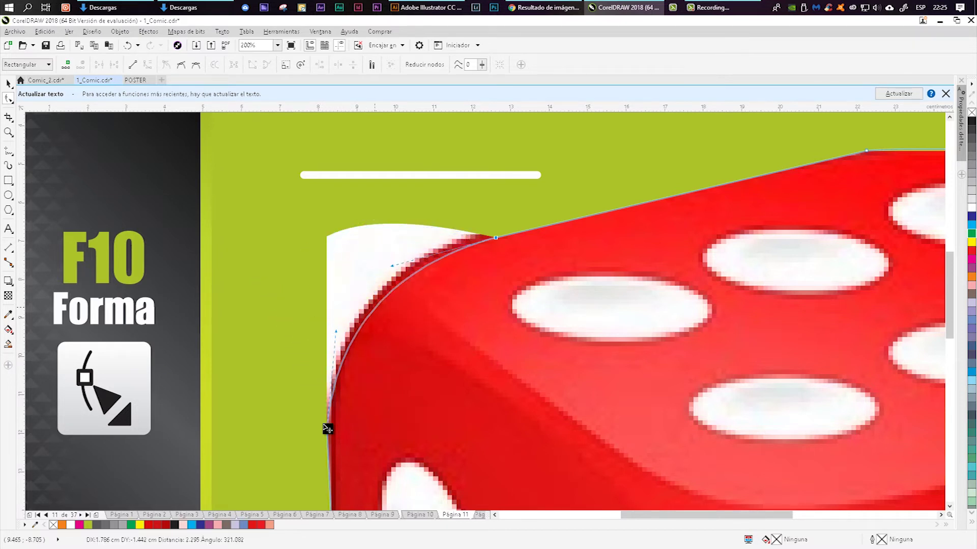
pyautogui.moveTo(373, 308); pyautogui.dragTo(373, 309)
pyautogui.moveTo(457, 250); pyautogui.dragTo(300, 302)
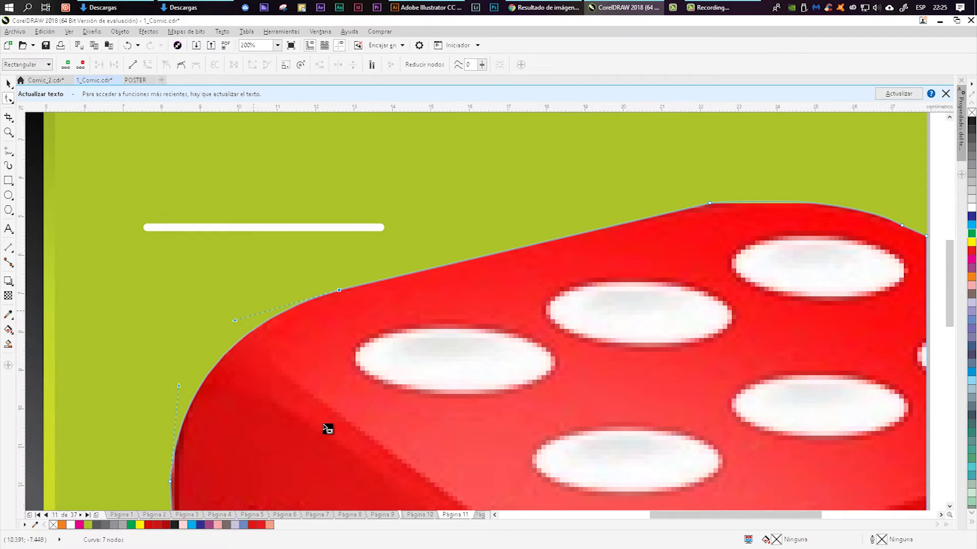
# - Advance through the slides from Página 12 to the Bezier slide on Página 14
pyautogui.press('pagedown')
pyautogui.scroll(-1, 323, 424)
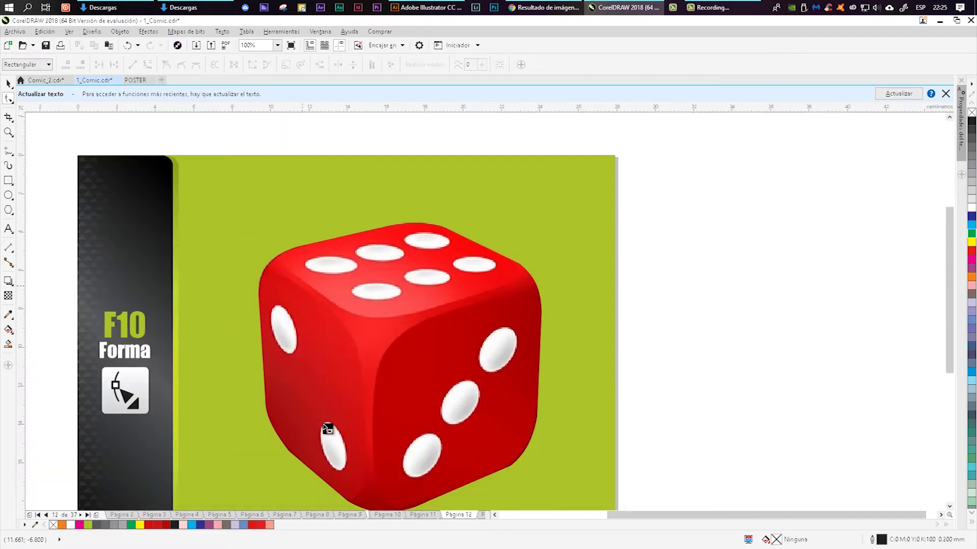
pyautogui.scroll(-1, 328, 429)
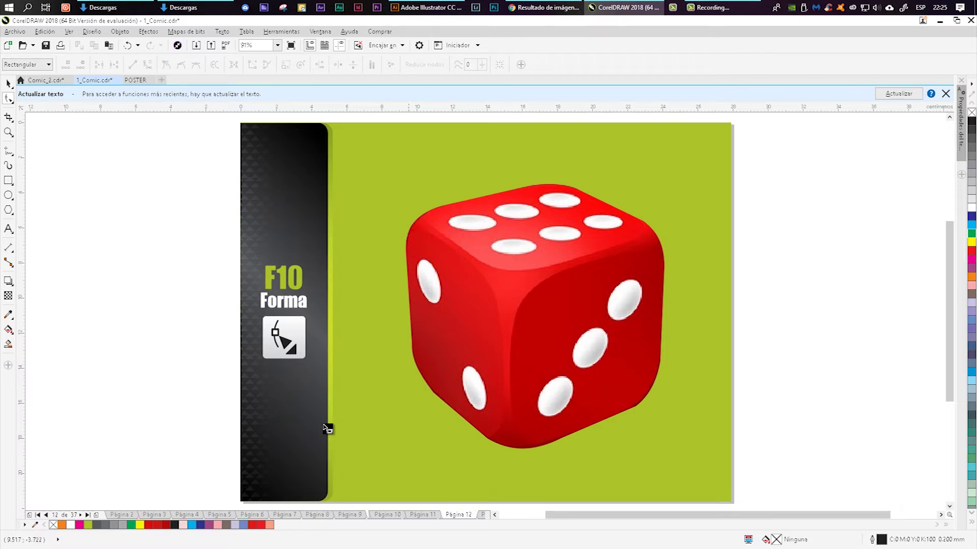
pyautogui.press('pagedown')
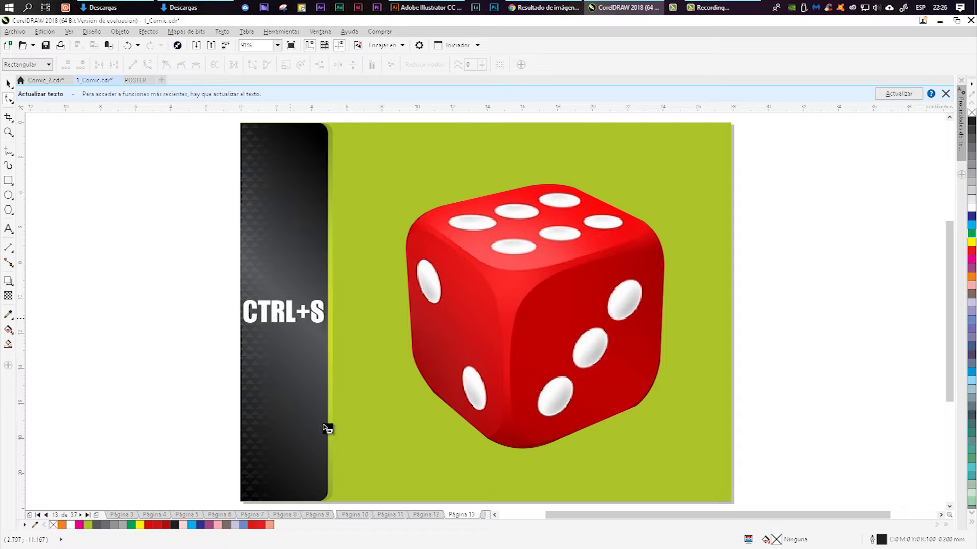
pyautogui.press('pagedown')
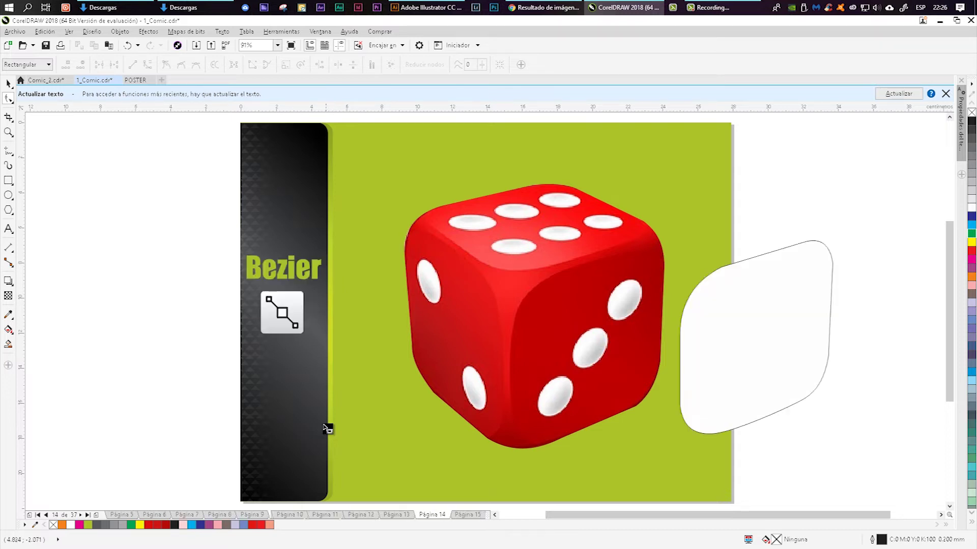
# - Show the nodes of the white rounded shape beside the die, and activate the Pluma tool
pyautogui.click(789, 311)
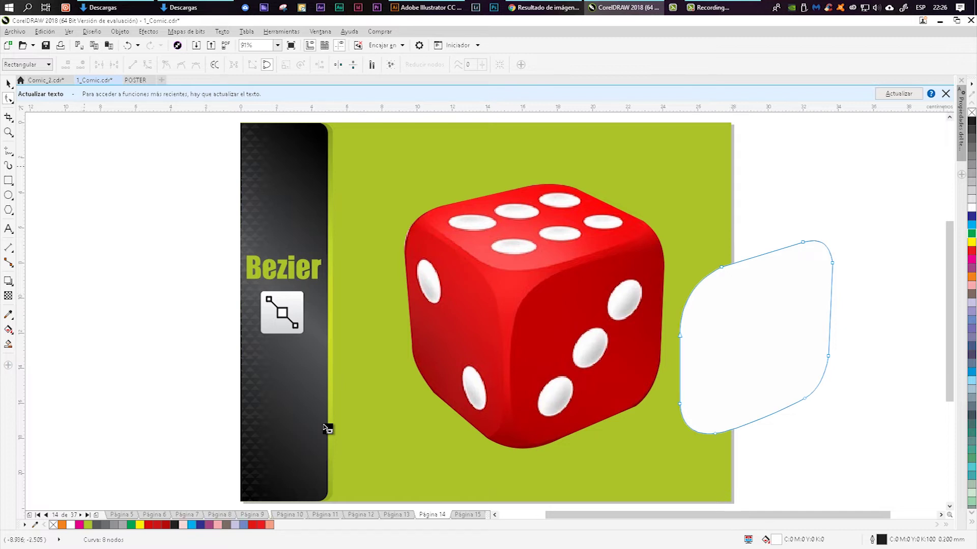
pyautogui.click(8, 151)
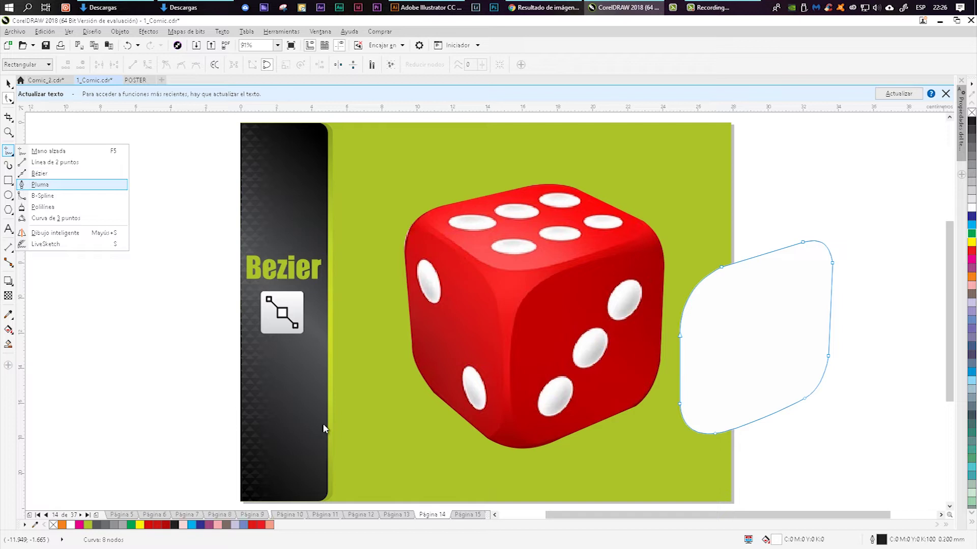
pyautogui.click(41, 185)
pyautogui.moveTo(551, 318); pyautogui.dragTo(422, 315)
pyautogui.scroll(2, 421, 315)
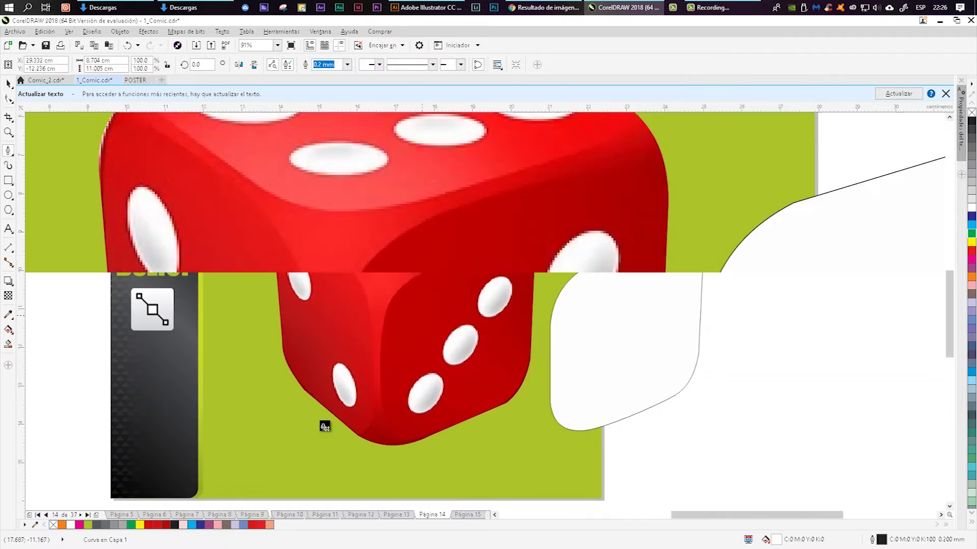
pyautogui.scroll(-2, 325, 426)
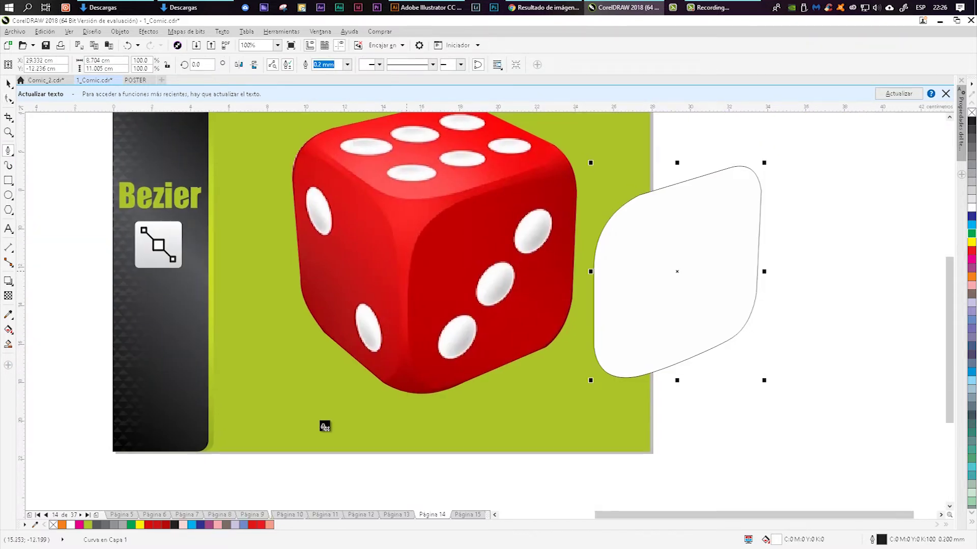
# - Draw a trial closed six-point polygon with straight segments over the die's lower-left area, and delete it
pyautogui.click(272, 385)
pyautogui.click(308, 314)
pyautogui.click(431, 352)
pyautogui.click(447, 443)
pyautogui.click(334, 457)
pyautogui.click(325, 409)
pyautogui.click(271, 385)
pyautogui.press('Delete')
# - Start tracing the die's three-dot face with straight Pluma segments along its top edge and across its upper-right corner
pyautogui.scroll(1, 349, 371)
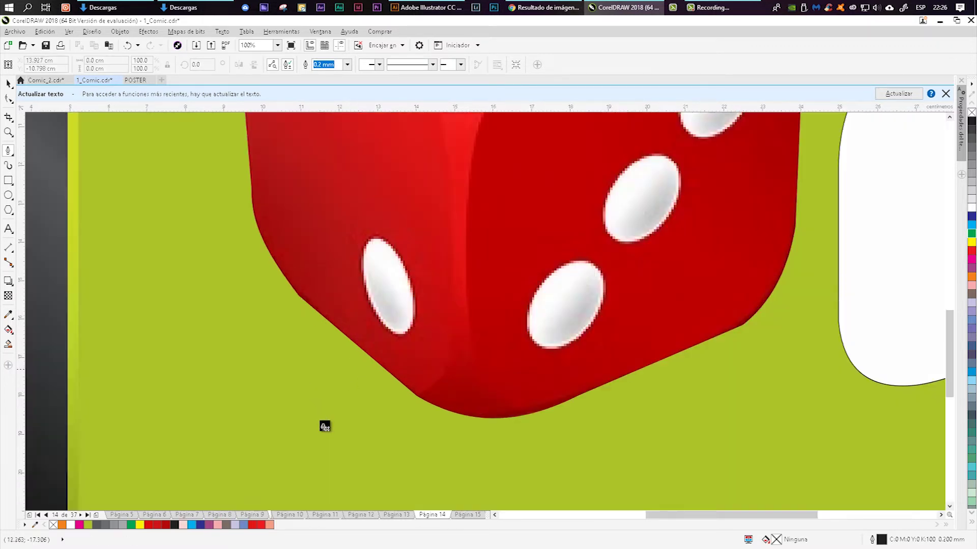
pyautogui.moveTo(409, 343); pyautogui.dragTo(306, 401)
pyautogui.scroll(-1, 325, 427)
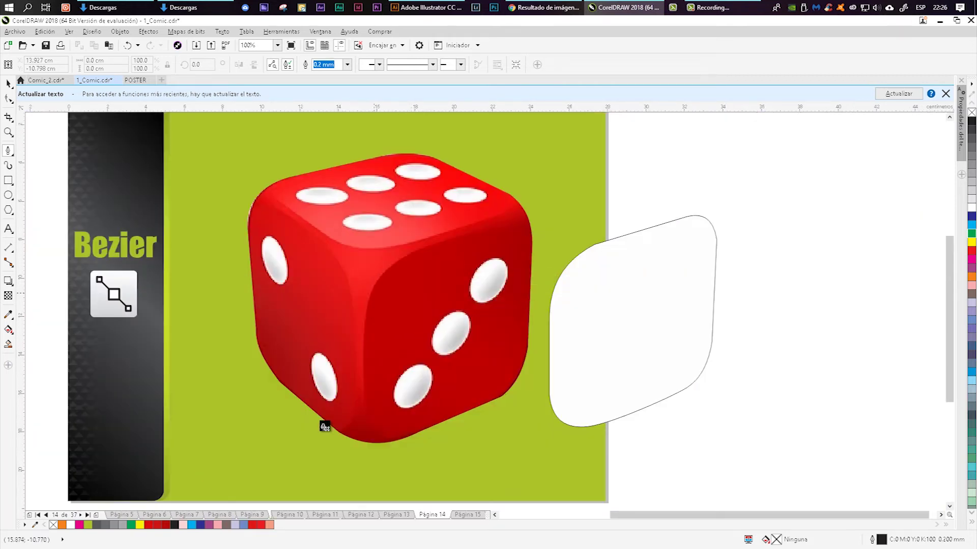
pyautogui.scroll(1, 325, 426)
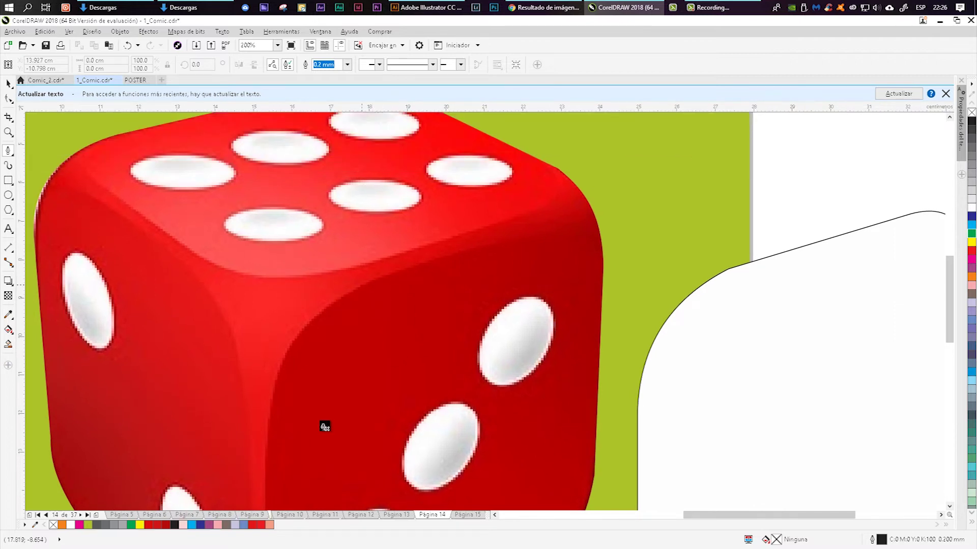
pyautogui.click(358, 287)
pyautogui.click(543, 227)
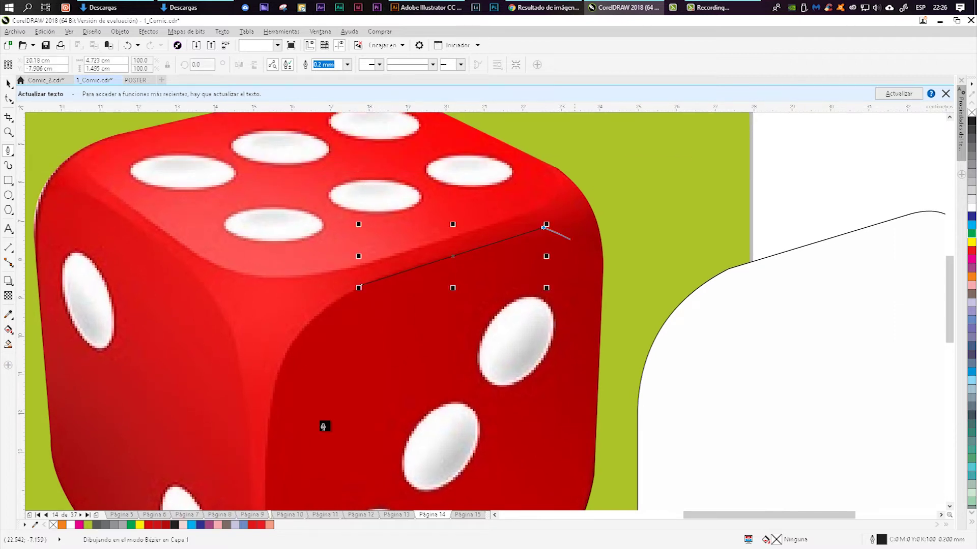
pyautogui.click(603, 271)
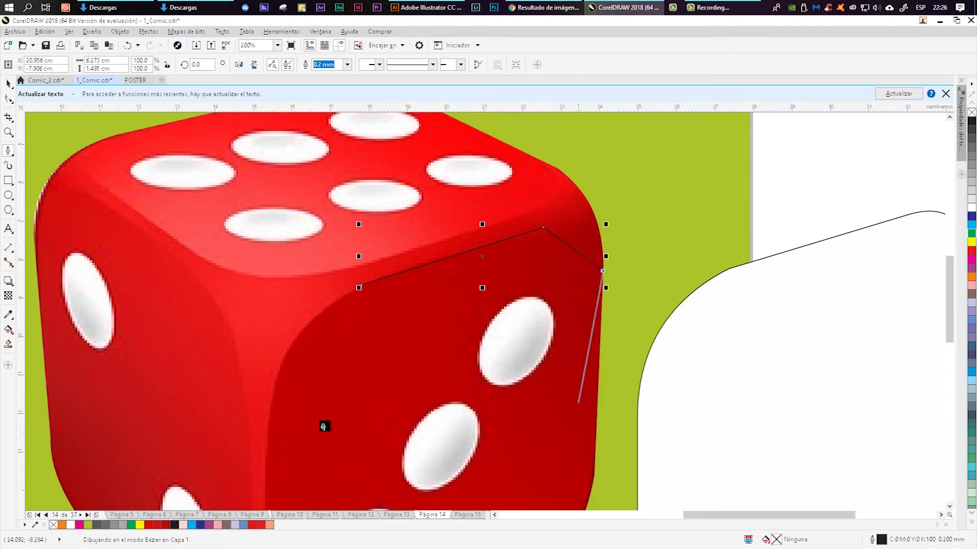
# - Continue the face outline down its right edge and across its lower-right corner
pyautogui.scroll(-3, 603, 271)
pyautogui.click(593, 478)
pyautogui.click(499, 423)
pyautogui.moveTo(408, 447); pyautogui.dragTo(541, 338)
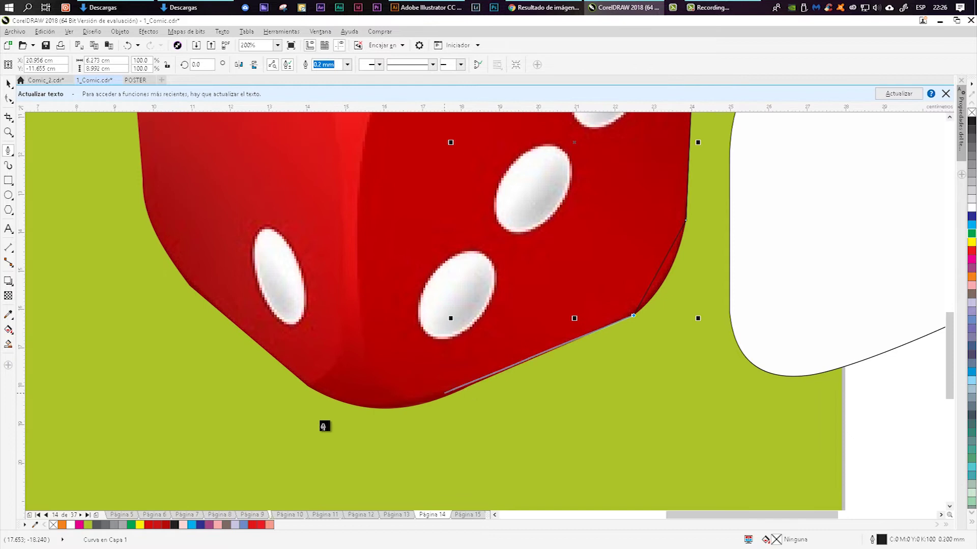
# - Trace the face's bottom edge, lower-left corner and left edge, and close the outline at its starting node
pyautogui.click(448, 394)
pyautogui.click(358, 326)
pyautogui.moveTo(373, 235); pyautogui.dragTo(368, 309)
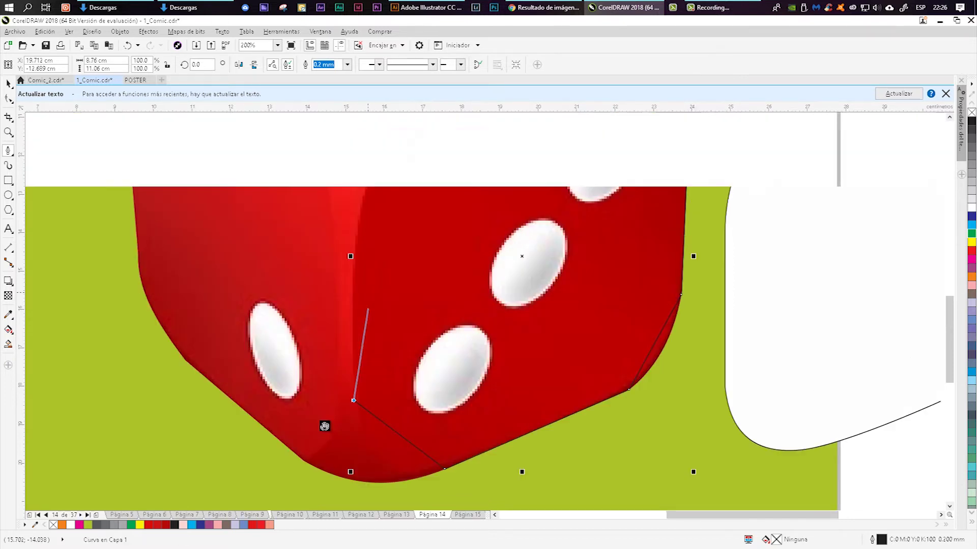
pyautogui.click(381, 285)
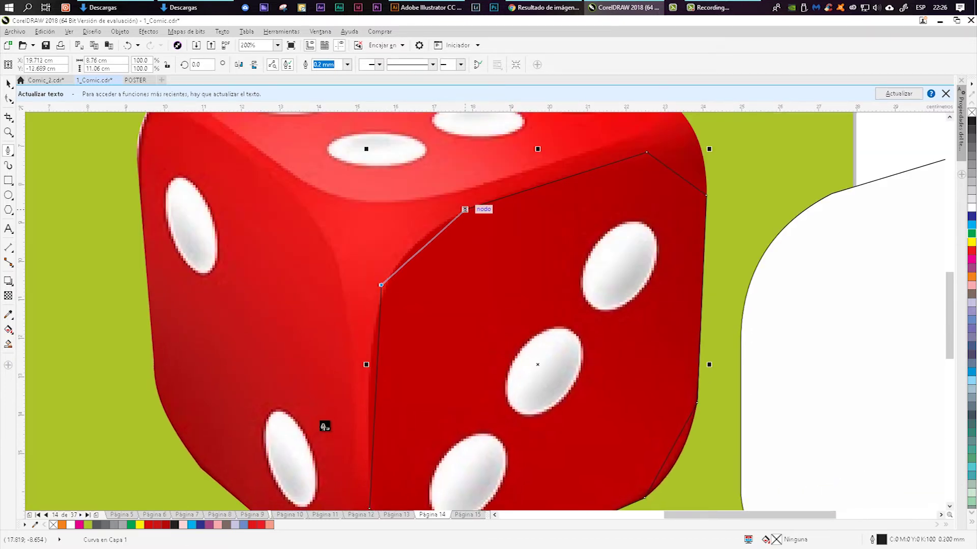
pyautogui.click(465, 210)
# - Try several palette colours on the traced face outline, and fill it with white
pyautogui.scroll(-1, 557, 299)
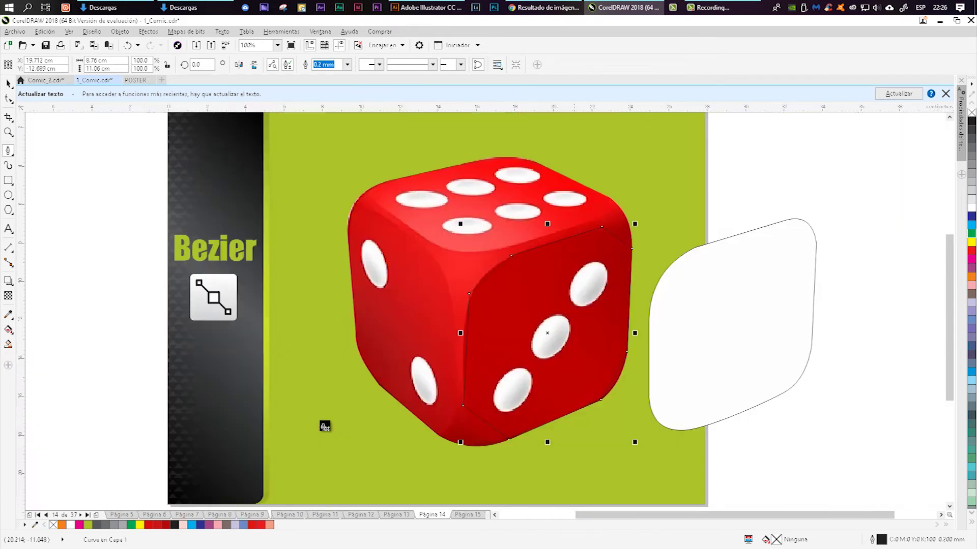
pyautogui.moveTo(557, 299); pyautogui.dragTo(480, 257)
pyautogui.click(971, 208)
pyautogui.click(972, 225)
pyautogui.click(972, 259)
pyautogui.click(971, 293)
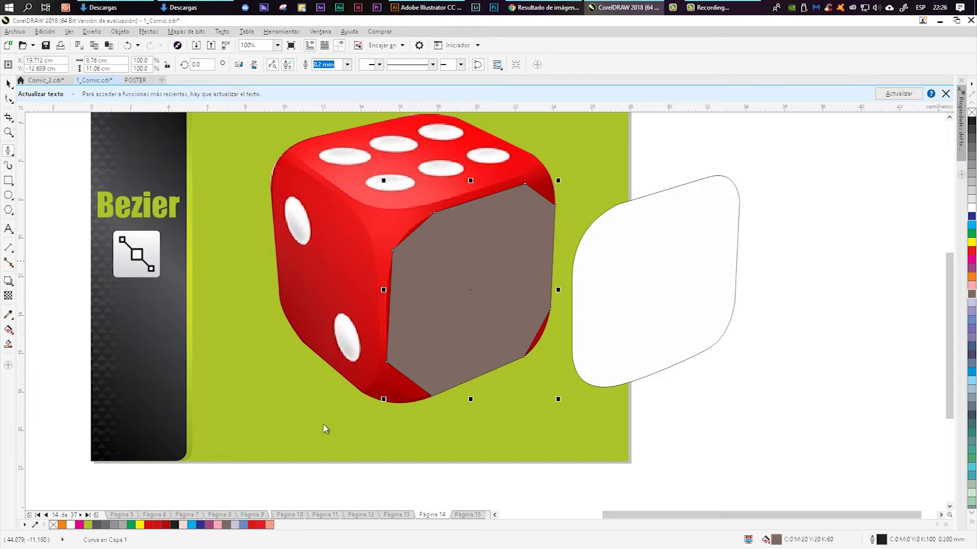
pyautogui.click(972, 208)
# - Convert the face outline's upper-left corner segment to a curve and bend it outward to follow the die's rounded corner
pyautogui.scroll(1, 465, 216)
pyautogui.moveTo(465, 216); pyautogui.dragTo(425, 288)
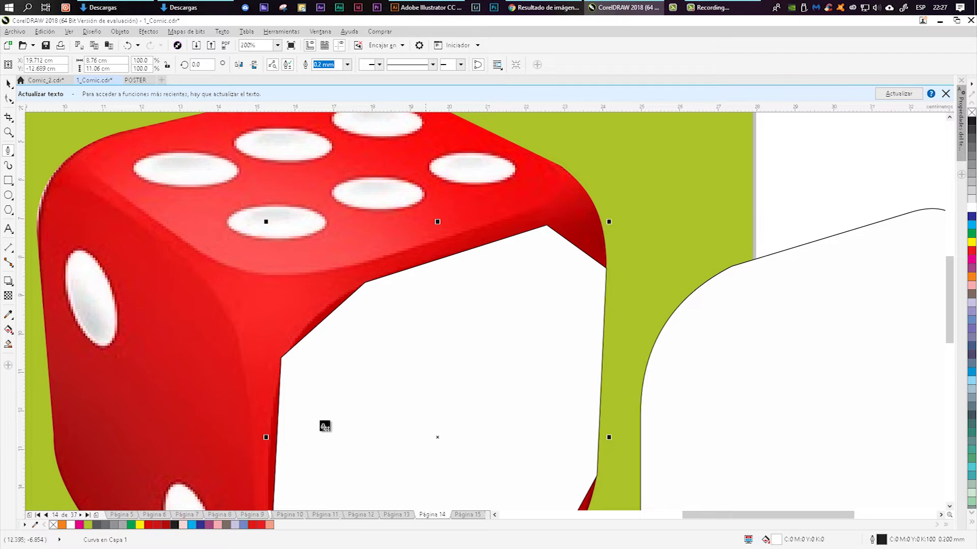
pyautogui.press('F10')
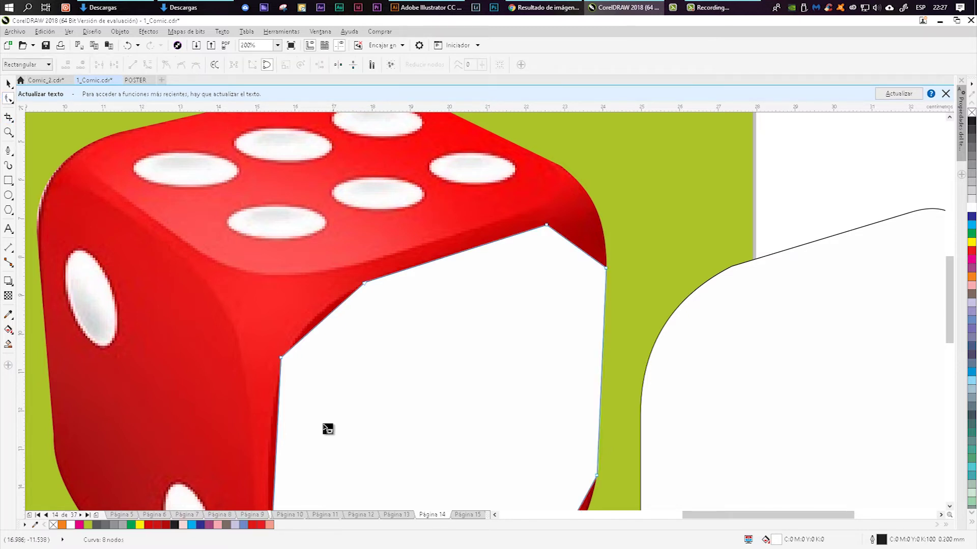
pyautogui.scroll(2, 327, 430)
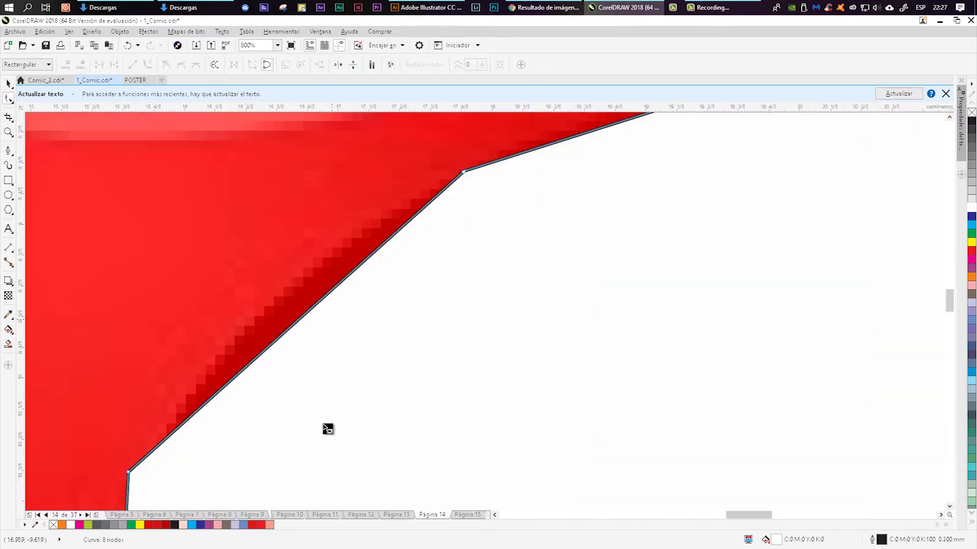
pyautogui.scroll(-1, 328, 429)
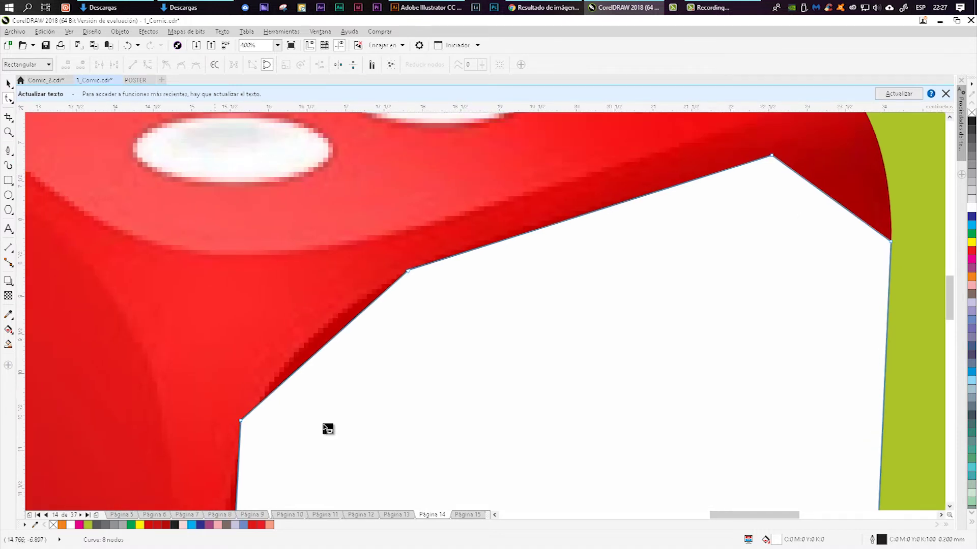
pyautogui.click(327, 344)
pyautogui.click(148, 65)
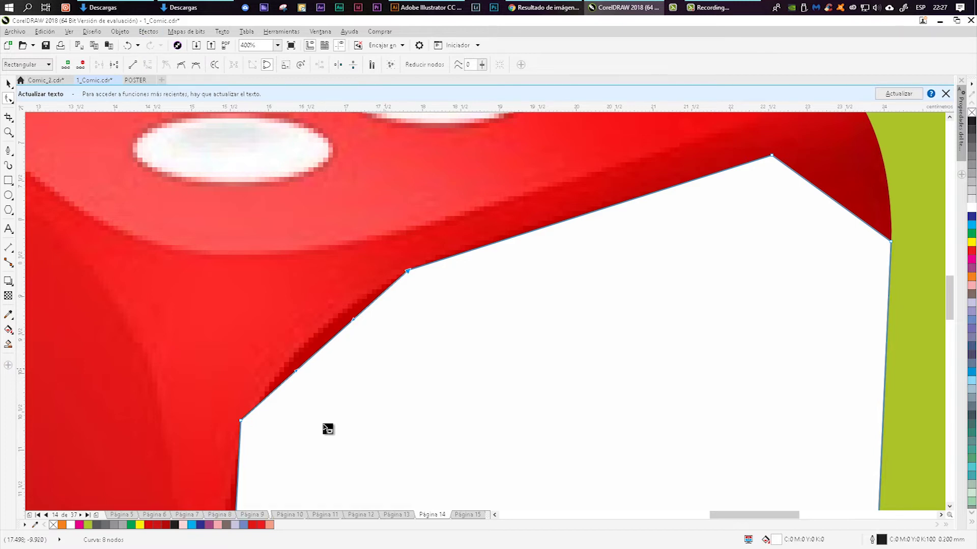
pyautogui.moveTo(324, 345); pyautogui.dragTo(284, 317)
# - Convert the outline's upper-right corner segment to a curve and bend it outward to round that corner
pyautogui.moveTo(527, 339); pyautogui.dragTo(324, 427)
pyautogui.click(627, 285)
pyautogui.click(147, 65)
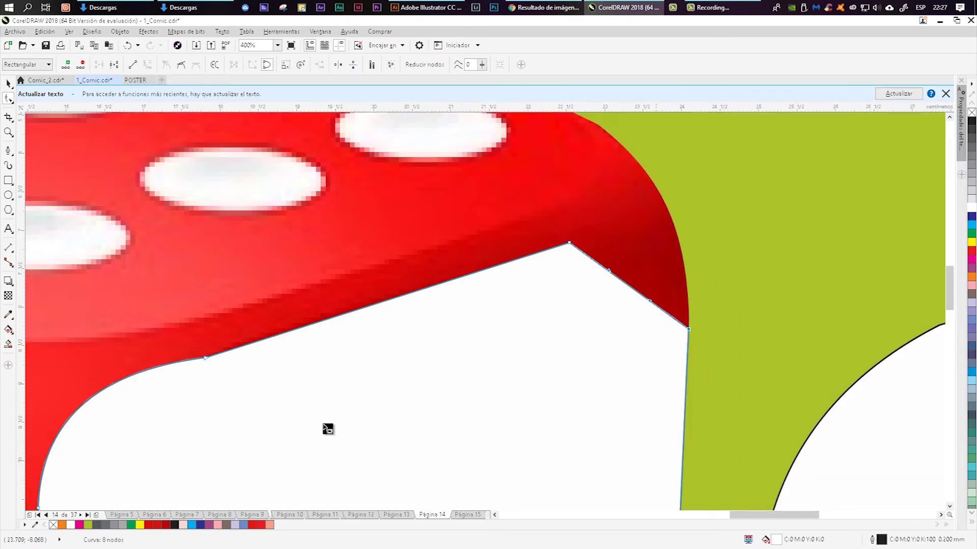
pyautogui.moveTo(630, 286); pyautogui.dragTo(660, 251)
# - Convert the outline's lower-right corner segment to a curve and bend it out to the die's edge
pyautogui.moveTo(528, 496)
pyautogui.mouseDown()
pyautogui.moveTo(478, 281)
pyautogui.moveTo(404, 76)
pyautogui.moveTo(399, 33)
pyautogui.mouseUp()
pyautogui.click(473, 279)
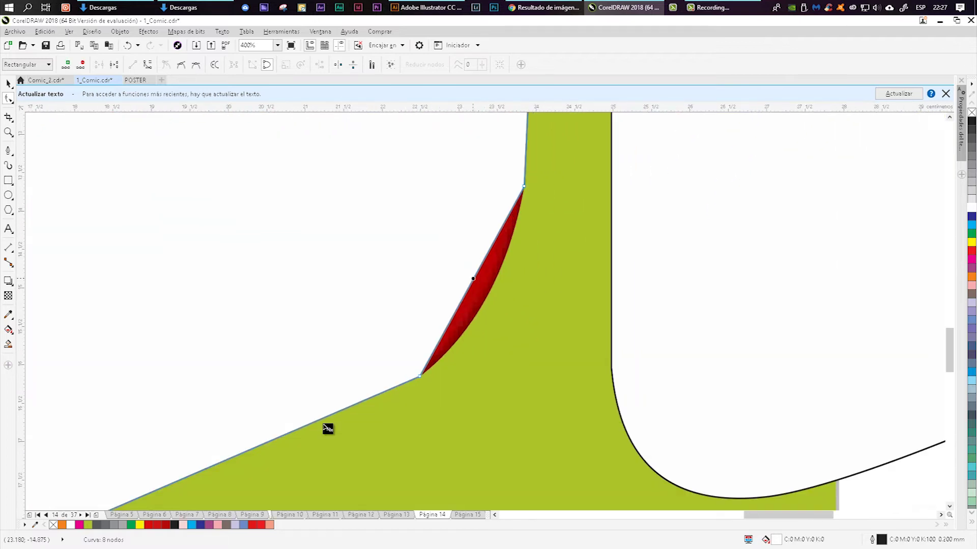
pyautogui.click(148, 65)
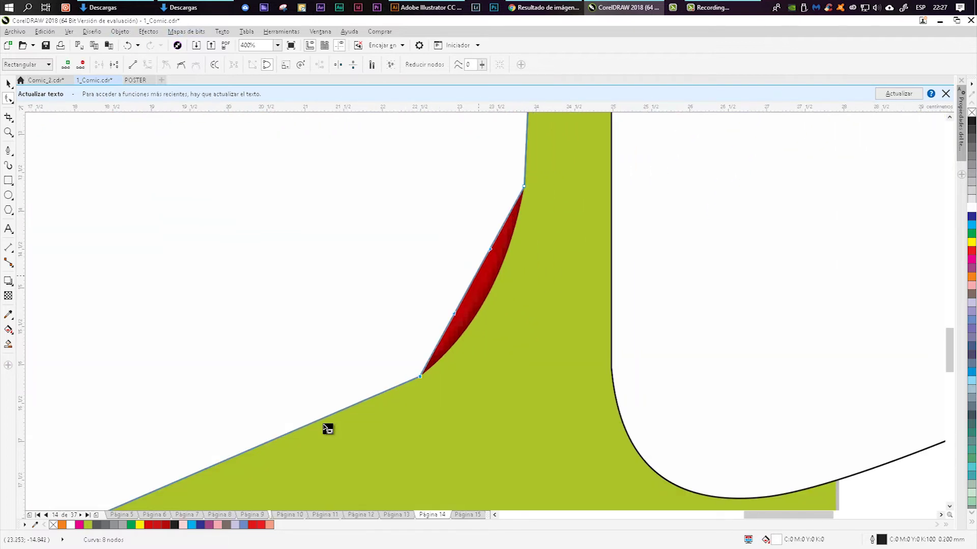
pyautogui.moveTo(476, 275); pyautogui.dragTo(491, 289)
# - Convert the outline's lower-left corner segment to a curve and bend it outward to complete the rounded face
pyautogui.moveTo(214, 386); pyautogui.dragTo(452, 320)
pyautogui.click(452, 328)
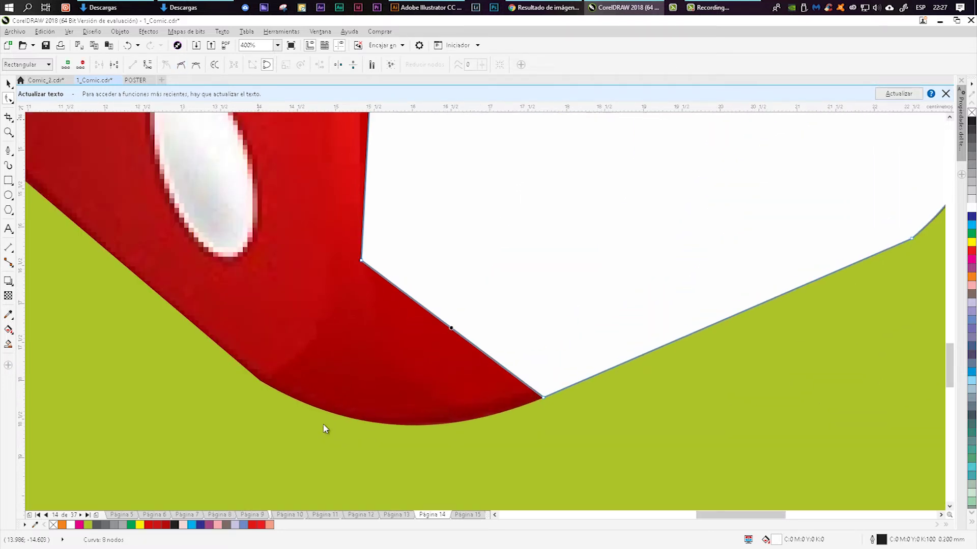
pyautogui.moveTo(459, 335); pyautogui.dragTo(415, 402)
pyautogui.scroll(-4, 415, 402)
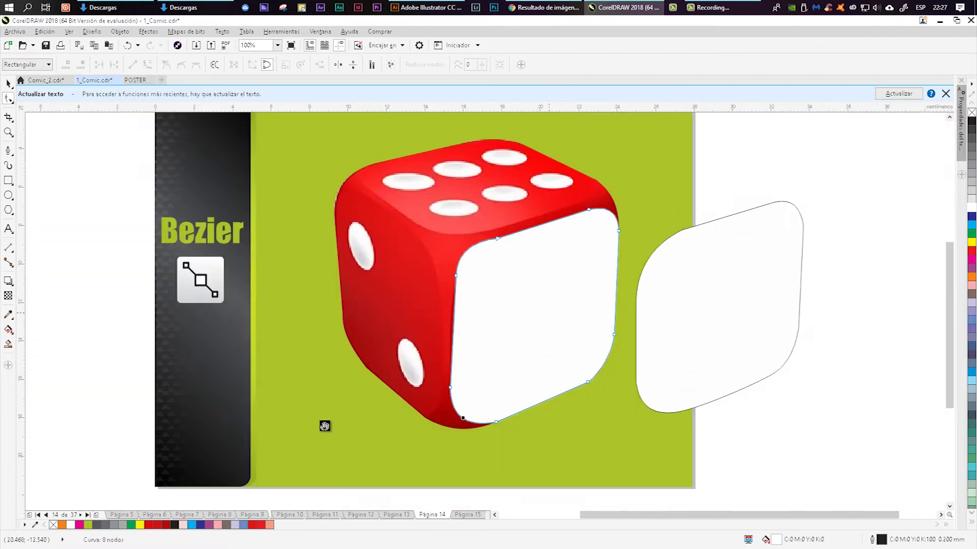
# - Deselect the rounded face, go to page 15 and look over the three traced faces covering the die
pyautogui.moveTo(549, 313); pyautogui.dragTo(478, 358)
pyautogui.click(8, 84)
pyautogui.click(642, 354)
pyautogui.press('Escape')
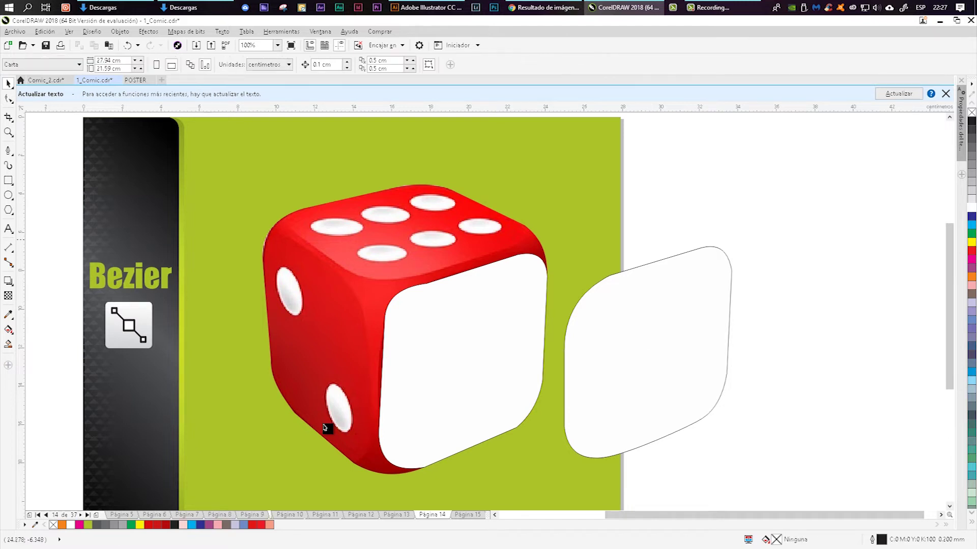
pyautogui.press('pagedown')
pyautogui.press('Tab')
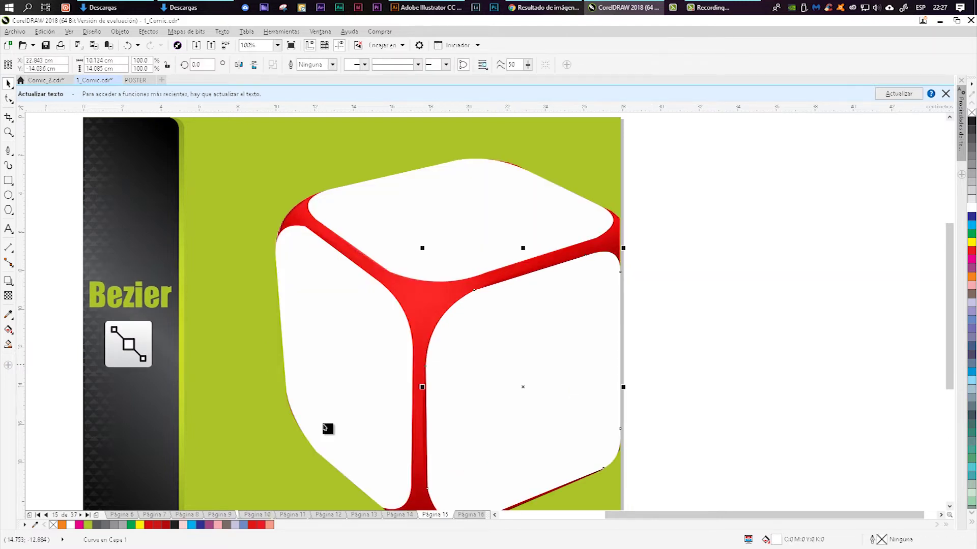
pyautogui.click(324, 428)
pyautogui.press('Tab')
pyautogui.press('Tab')
pyautogui.scroll(-1, 324, 425)
pyautogui.scroll(1, 324, 426)
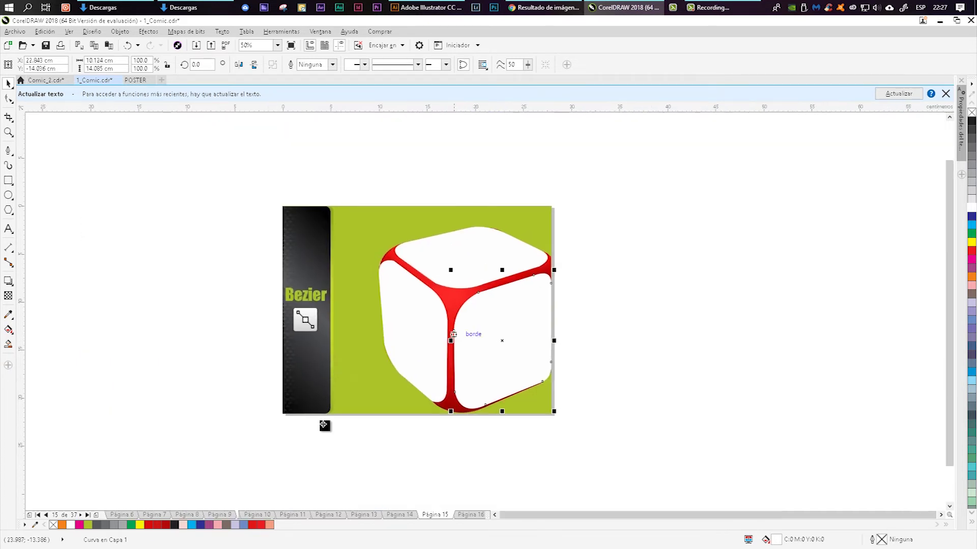
# - Go to page 16 and move the die's detached white left face to about X 9.55 cm, Y -17.06 cm
pyautogui.press('pagedown')
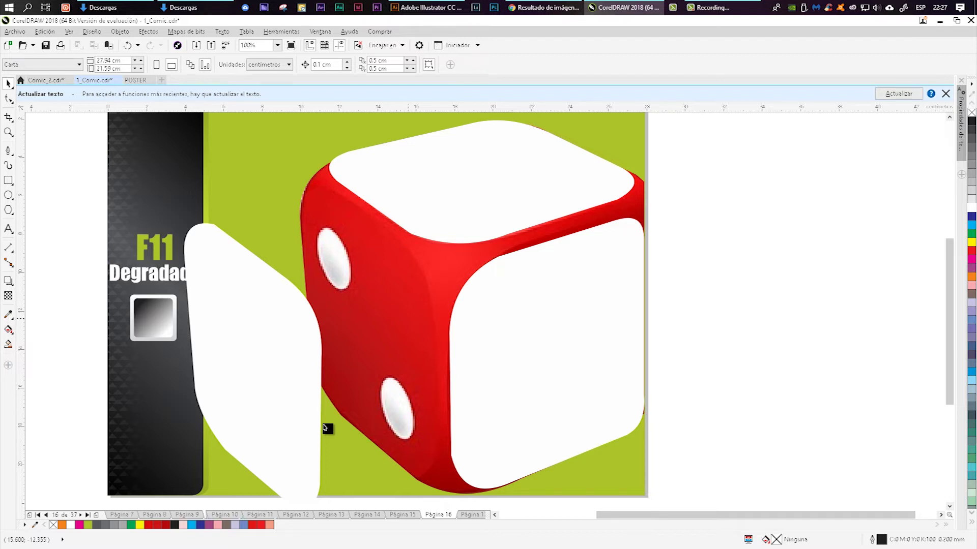
pyautogui.moveTo(320, 424); pyautogui.dragTo(370, 353)
pyautogui.moveTo(454, 259); pyautogui.dragTo(468, 233)
pyautogui.moveTo(469, 233); pyautogui.dragTo(400, 303)
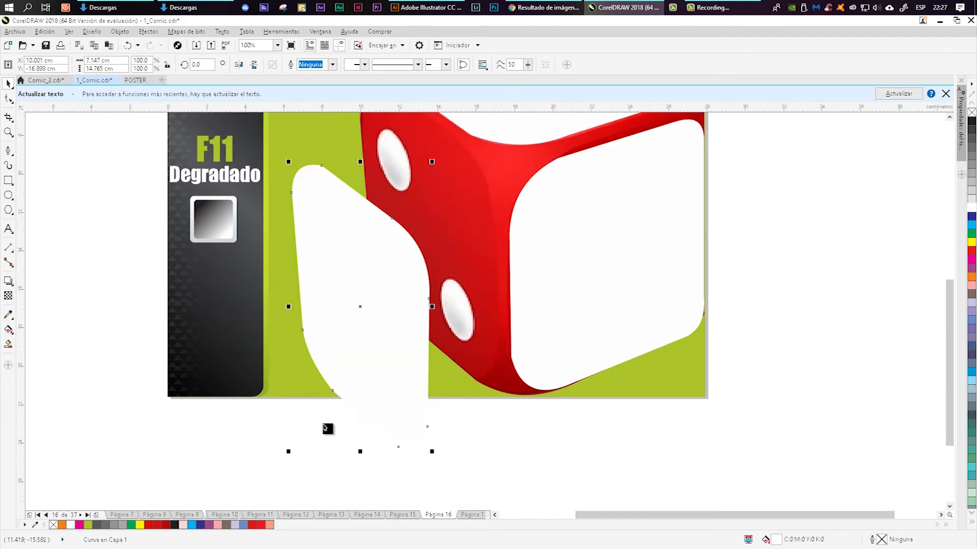
pyautogui.moveTo(432, 239); pyautogui.dragTo(370, 310)
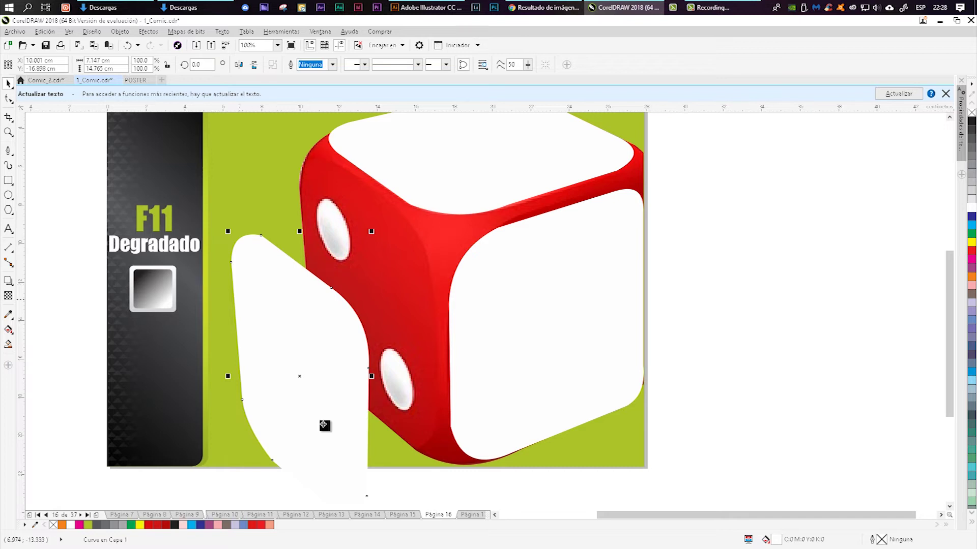
pyautogui.click(323, 424)
pyautogui.moveTo(323, 424); pyautogui.dragTo(315, 428)
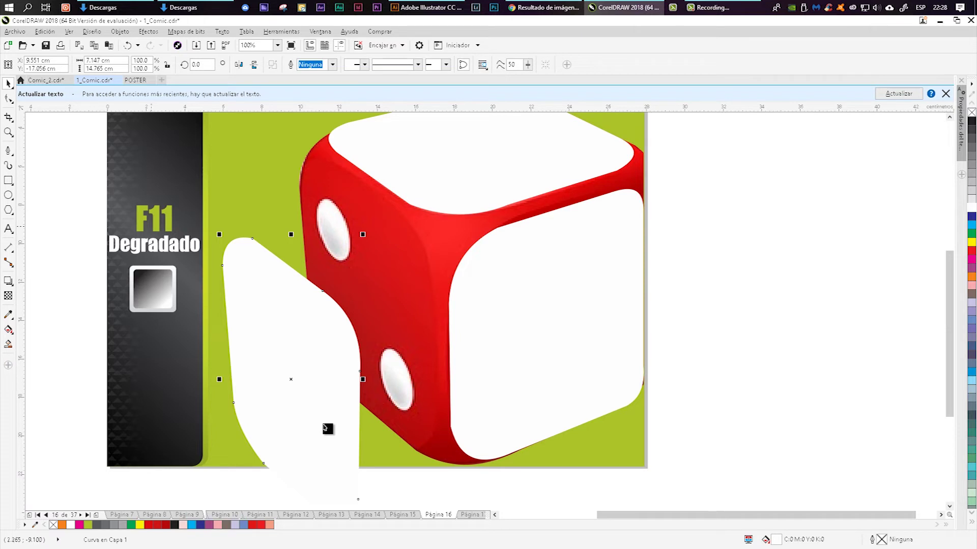
pyautogui.click(325, 429)
# - Open the face's gradient fill settings, close them without applying, and move the face to about X 9.19 cm, Y -15.86 cm
pyautogui.press('F11')
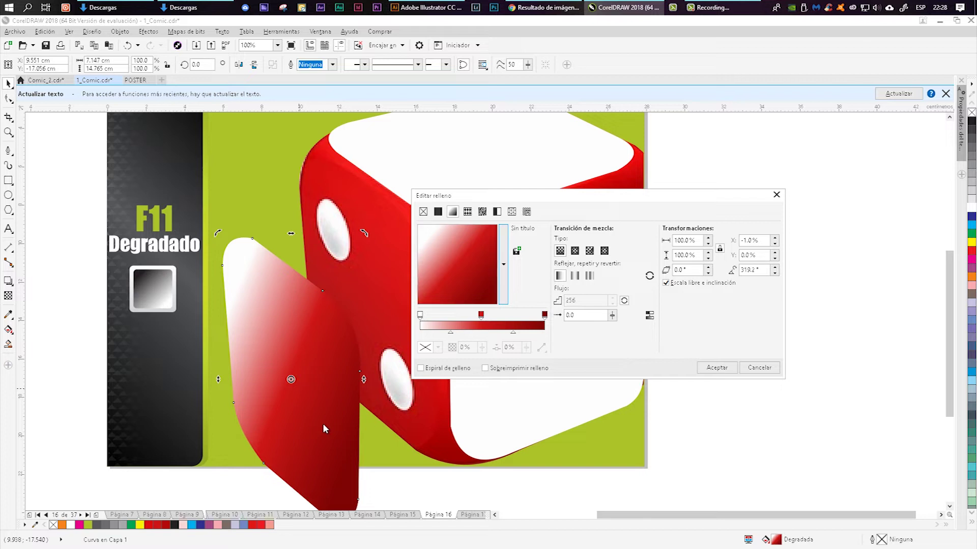
pyautogui.click(776, 195)
pyautogui.moveTo(332, 348); pyautogui.dragTo(343, 300)
pyautogui.moveTo(328, 428); pyautogui.dragTo(326, 429)
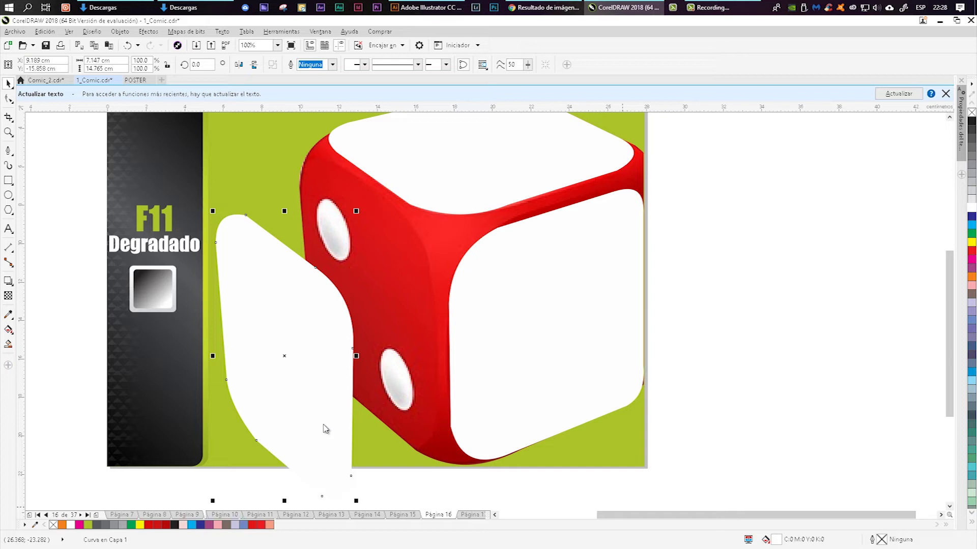
# - Reopen the gradient fill settings for the white left face and shift the gradient's middle node to 51%
pyautogui.hotkey('shift', 'F11')
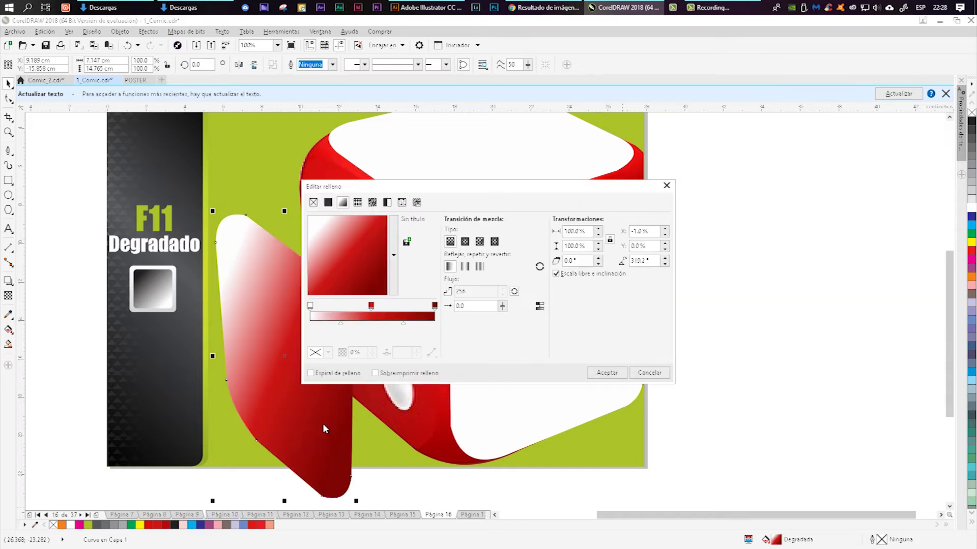
pyautogui.moveTo(391, 186); pyautogui.dragTo(621, 192)
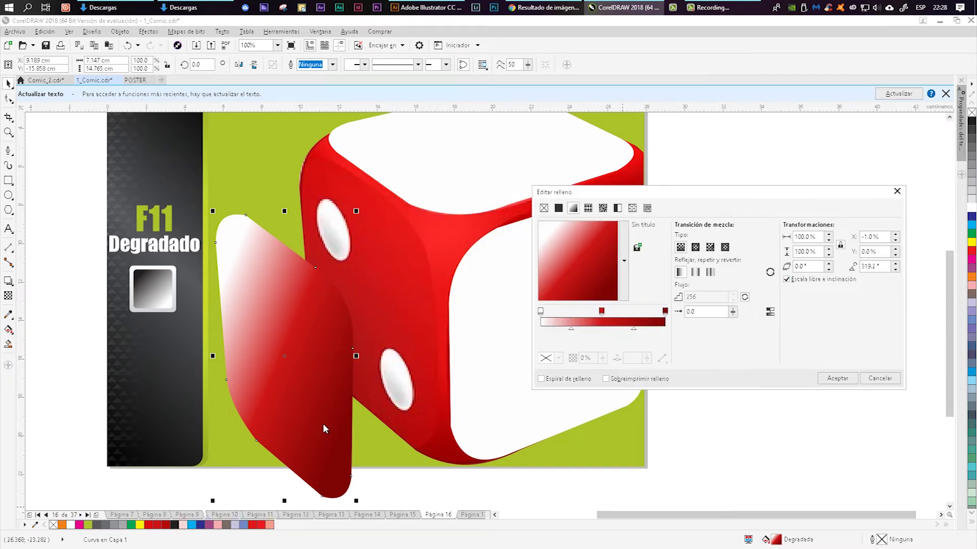
pyautogui.click(540, 312)
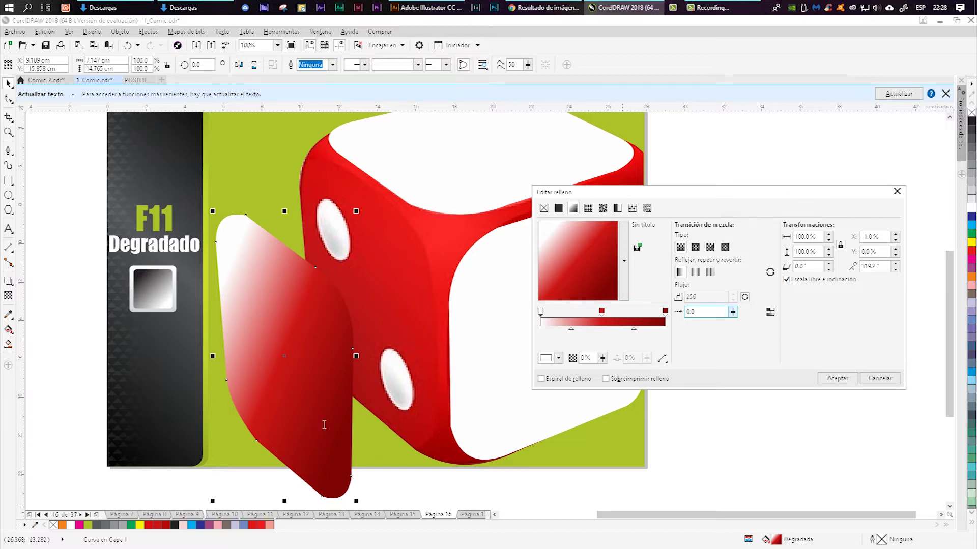
pyautogui.click(664, 311)
pyautogui.click(541, 311)
pyautogui.moveTo(601, 311)
pyautogui.mouseDown()
pyautogui.moveTo(580, 312)
pyautogui.moveTo(629, 311)
pyautogui.moveTo(588, 311)
pyautogui.moveTo(604, 312)
pyautogui.mouseUp()
pyautogui.click(603, 340)
# - Add two extra nodes to the gradient, one on each side of the middle node, and remove both
pyautogui.doubleClick(576, 322)
pyautogui.click(576, 340)
pyautogui.doubleClick(636, 322)
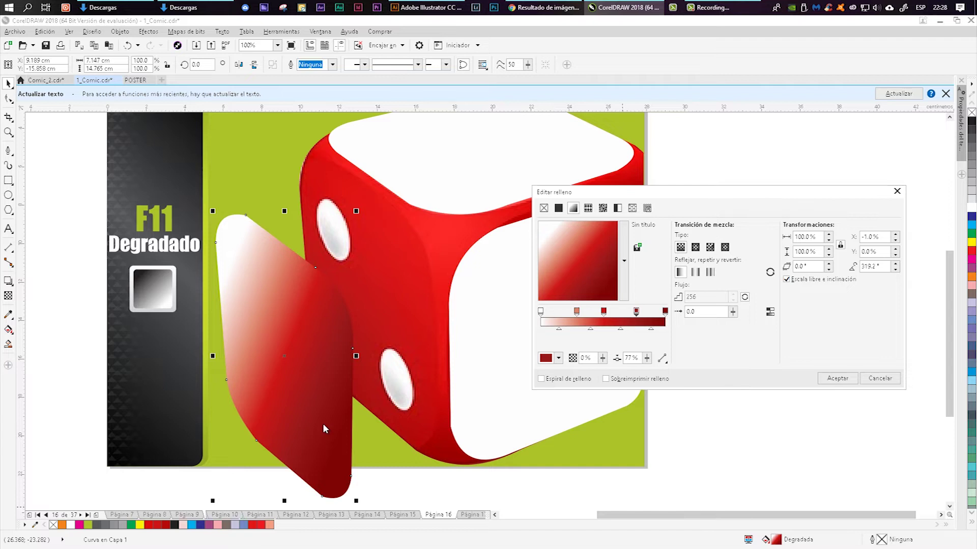
pyautogui.doubleClick(576, 311)
pyautogui.doubleClick(636, 311)
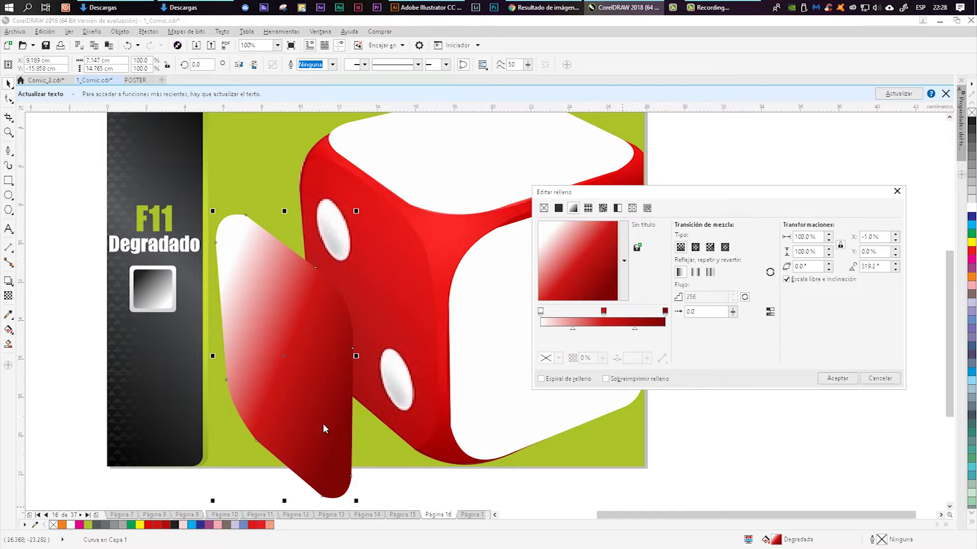
# - Nudge the blend midpoint between the gradient's white and middle red nodes slightly towards the middle node
pyautogui.moveTo(572, 329)
pyautogui.mouseDown()
pyautogui.moveTo(595, 329)
pyautogui.moveTo(551, 329)
pyautogui.moveTo(587, 329)
pyautogui.moveTo(574, 329)
pyautogui.mouseUp()
pyautogui.click(595, 339)
pyautogui.moveTo(662, 193); pyautogui.dragTo(675, 196)
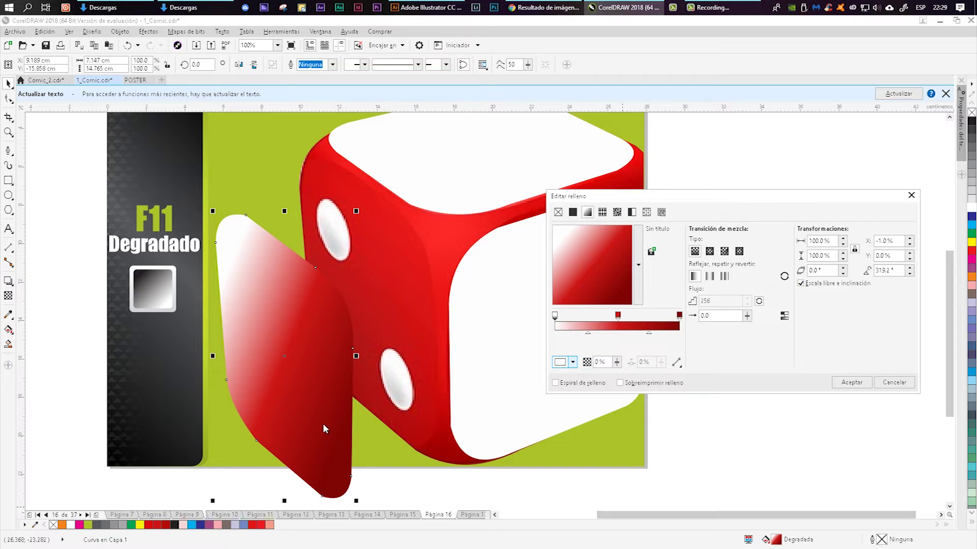
# - Set the first gradient node's colour to a blue-violet with C 84, M 86, Y 0, K 0
pyautogui.click(572, 362)
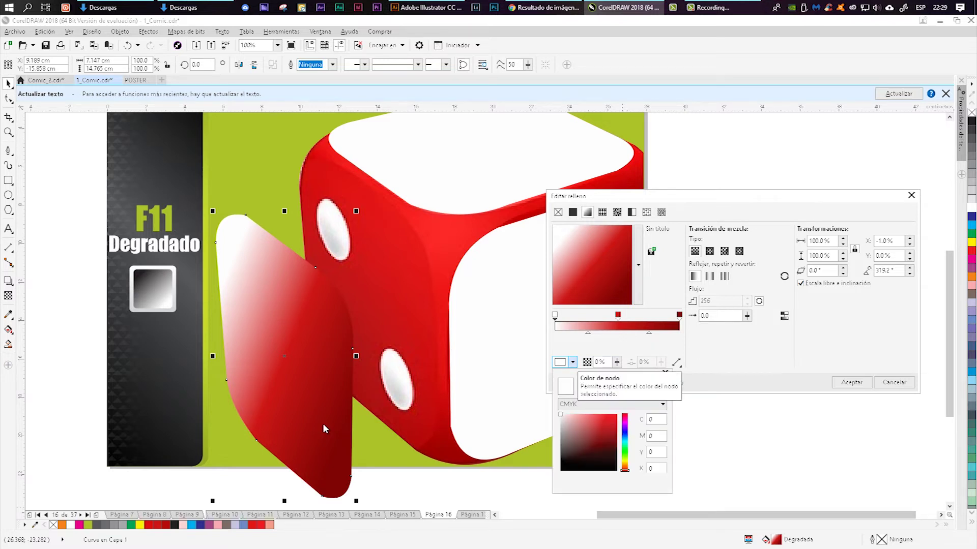
pyautogui.moveTo(585, 436); pyautogui.dragTo(602, 449)
pyautogui.moveTo(625, 458); pyautogui.dragTo(625, 431)
pyautogui.click(611, 422)
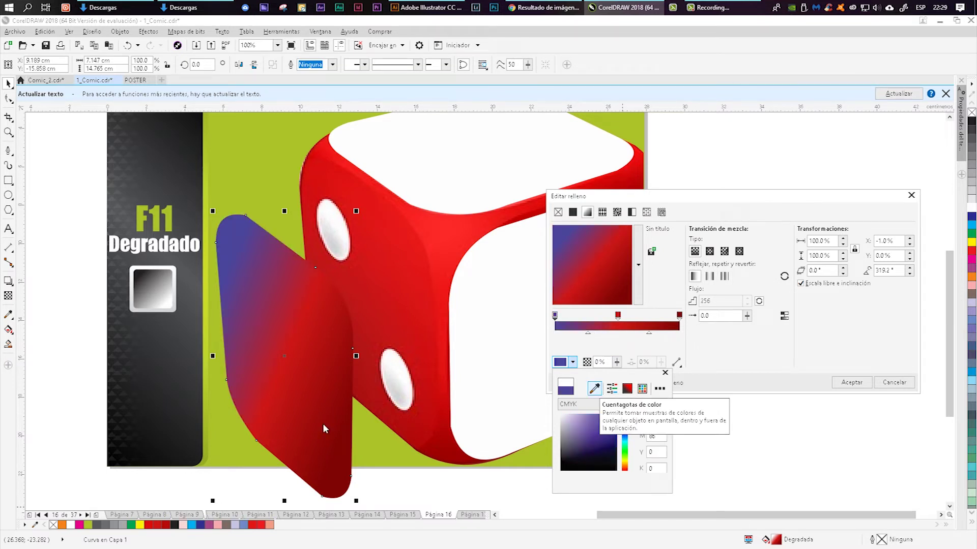
# - Sample reds from the die with the colour eyedropper for the gradient's first node (#AA0503) and middle node (#D01413)
pyautogui.click(594, 389)
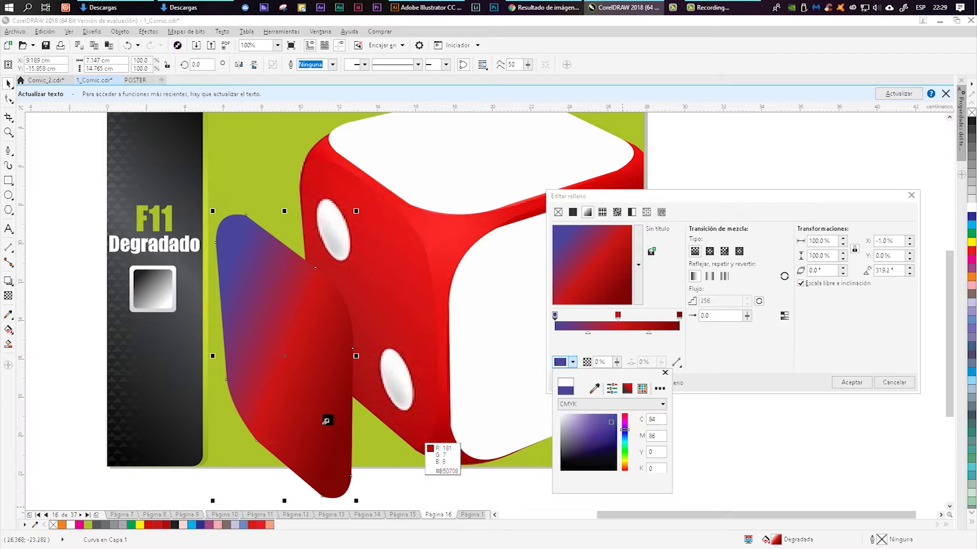
pyautogui.click(326, 420)
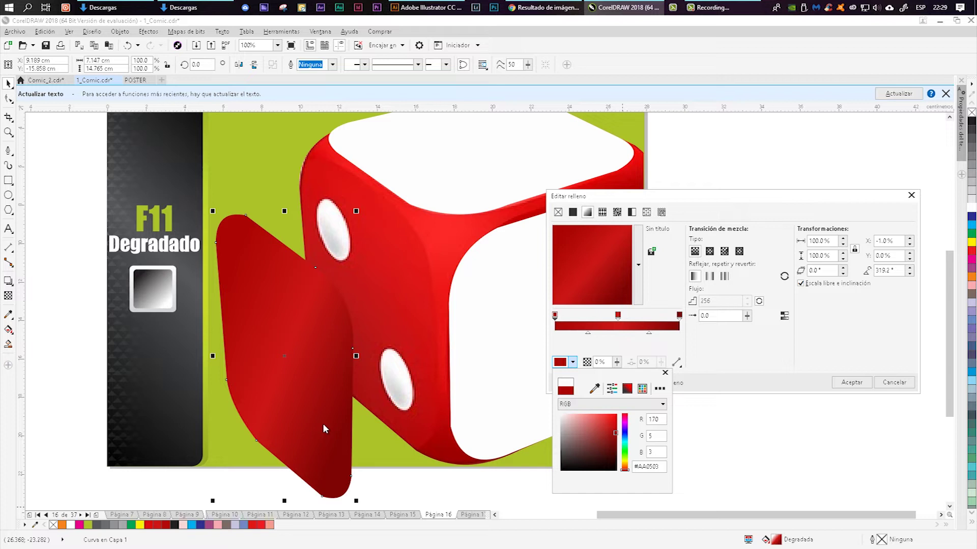
pyautogui.click(618, 315)
pyautogui.click(572, 362)
pyautogui.click(594, 388)
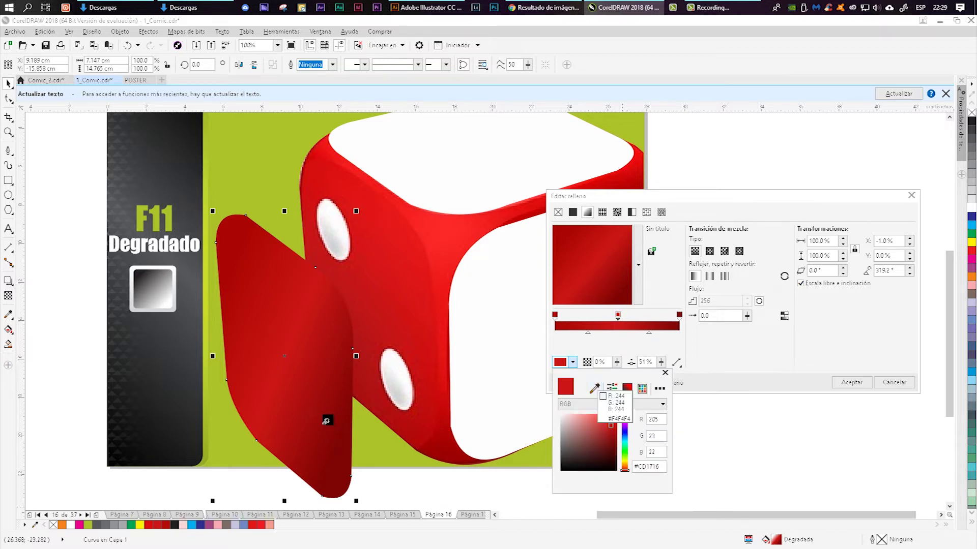
pyautogui.click(324, 425)
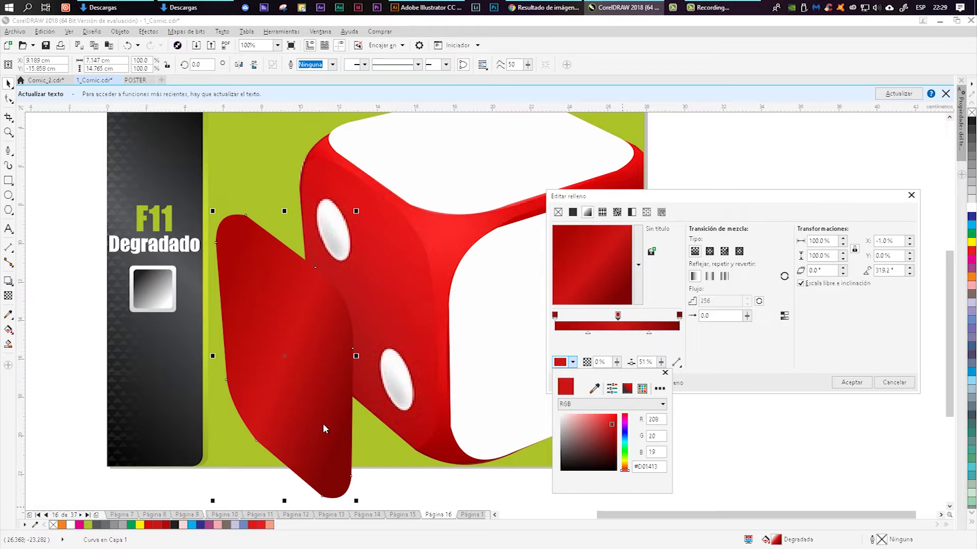
pyautogui.click(324, 425)
# - Sample a colour for the gradient's last node, discard the bright red #D30E08, and use dark red #800703
pyautogui.click(679, 316)
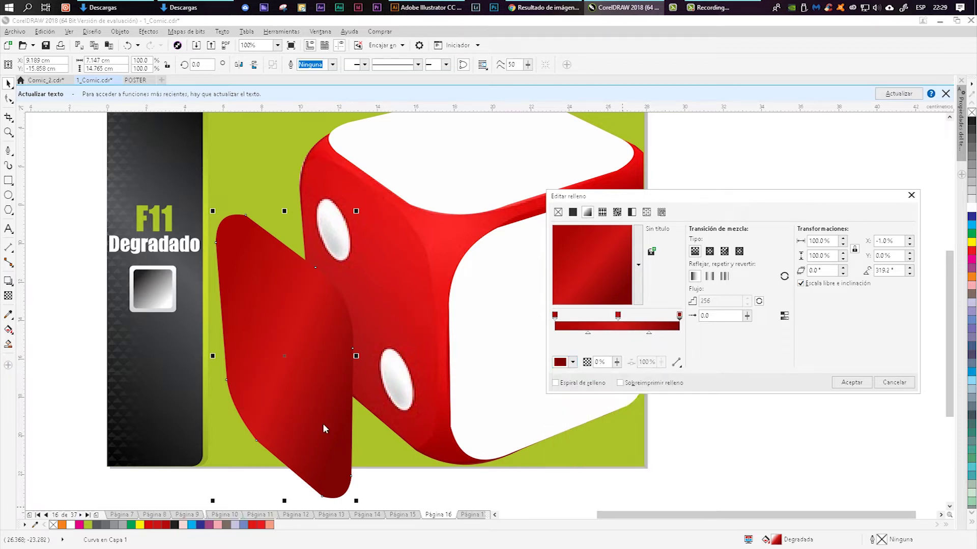
pyautogui.click(572, 362)
pyautogui.click(594, 388)
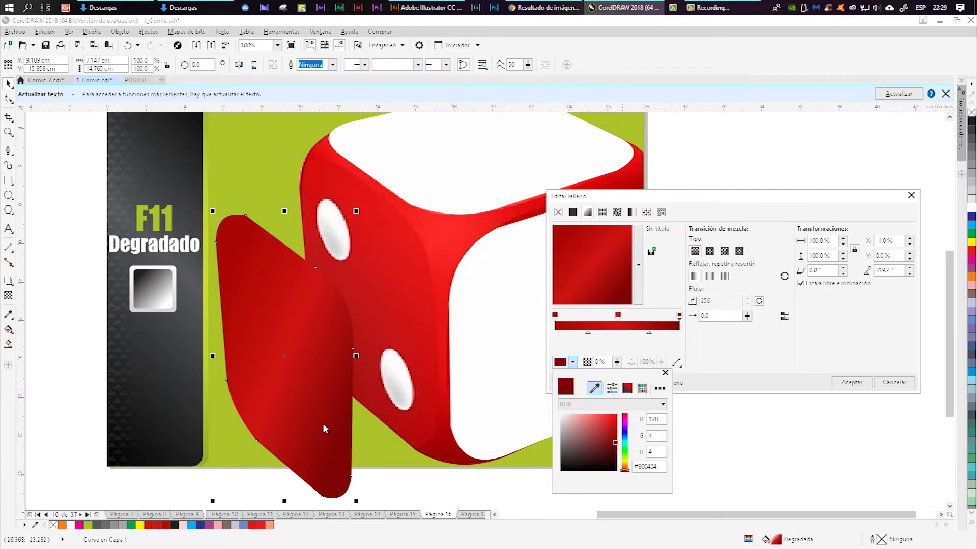
pyautogui.click(325, 429)
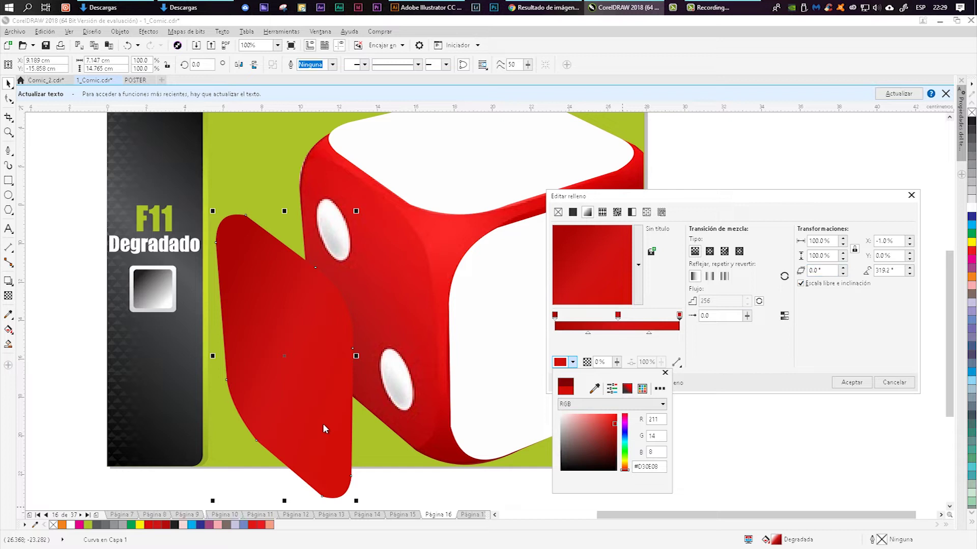
pyautogui.hotkey('ctrl', 'z')
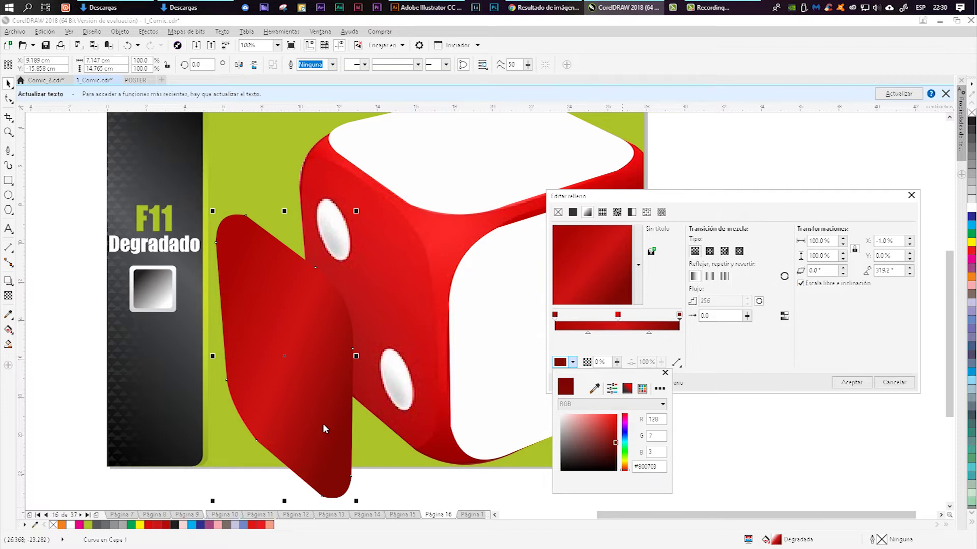
# - Sample a dark red with the colour eyedropper for the gradient's first node
pyautogui.click(554, 315)
pyautogui.click(555, 315)
pyautogui.click(573, 362)
pyautogui.click(595, 388)
pyautogui.click(325, 429)
# - Move the gradient's middle red node to 46 %, rotate the gradient to about 108° and apply the fill
pyautogui.moveTo(620, 291)
pyautogui.mouseDown()
pyautogui.moveTo(574, 297)
pyautogui.moveTo(594, 299)
pyautogui.moveTo(567, 291)
pyautogui.moveTo(559, 275)
pyautogui.moveTo(606, 234)
pyautogui.moveTo(614, 237)
pyautogui.moveTo(570, 237)
pyautogui.moveTo(577, 297)
pyautogui.moveTo(611, 315)
pyautogui.mouseUp()
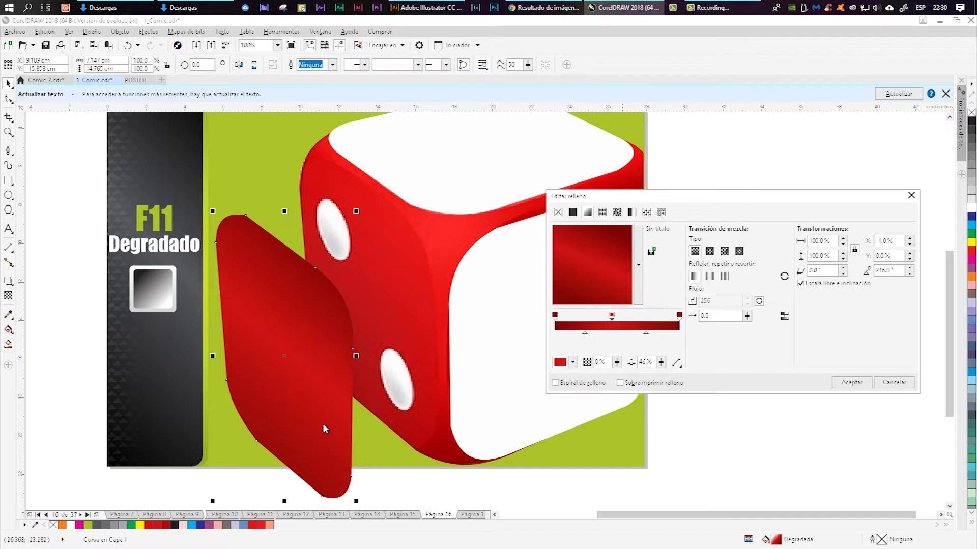
pyautogui.moveTo(605, 234); pyautogui.dragTo(582, 234)
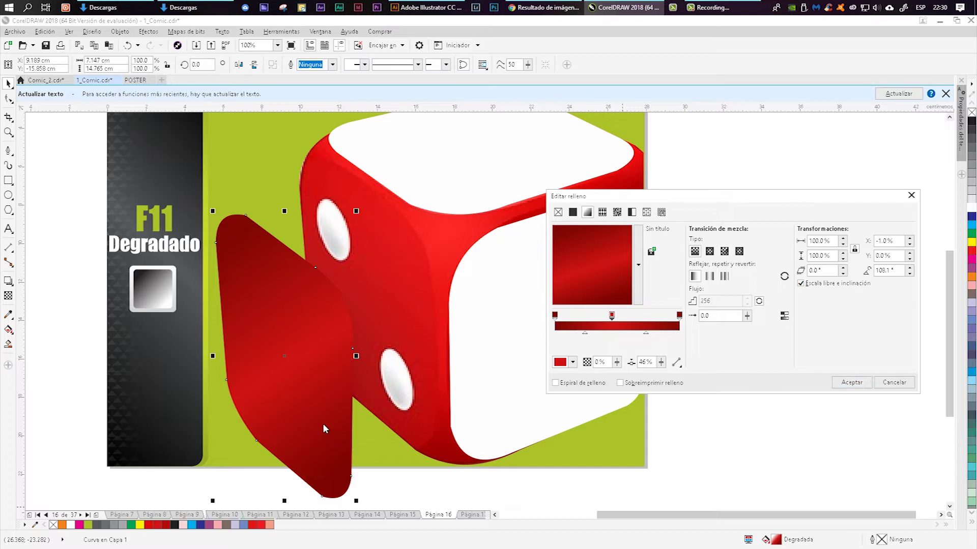
pyautogui.click(851, 382)
# - Move the gradient-filled face onto the left side of the die
pyautogui.moveTo(319, 355); pyautogui.dragTo(407, 305)
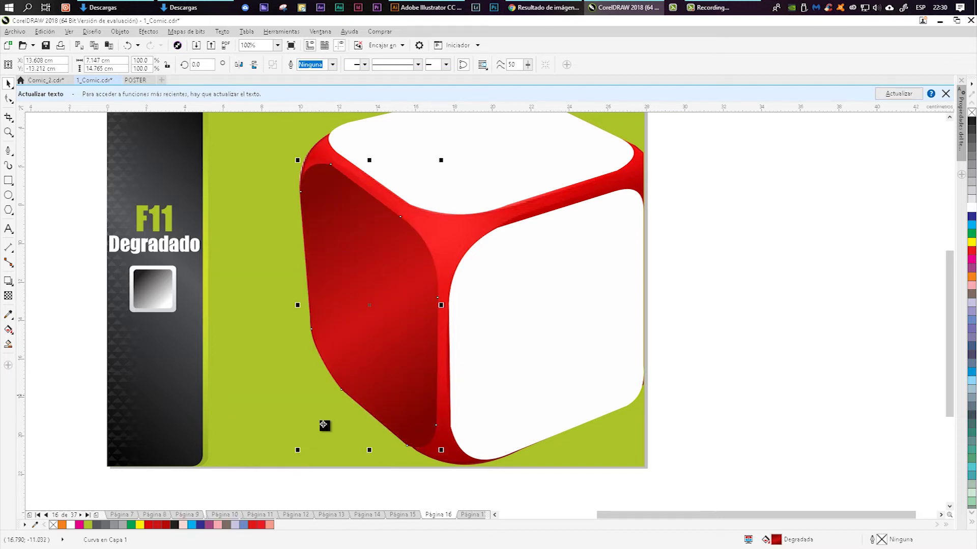
pyautogui.moveTo(594, 255); pyautogui.dragTo(526, 274)
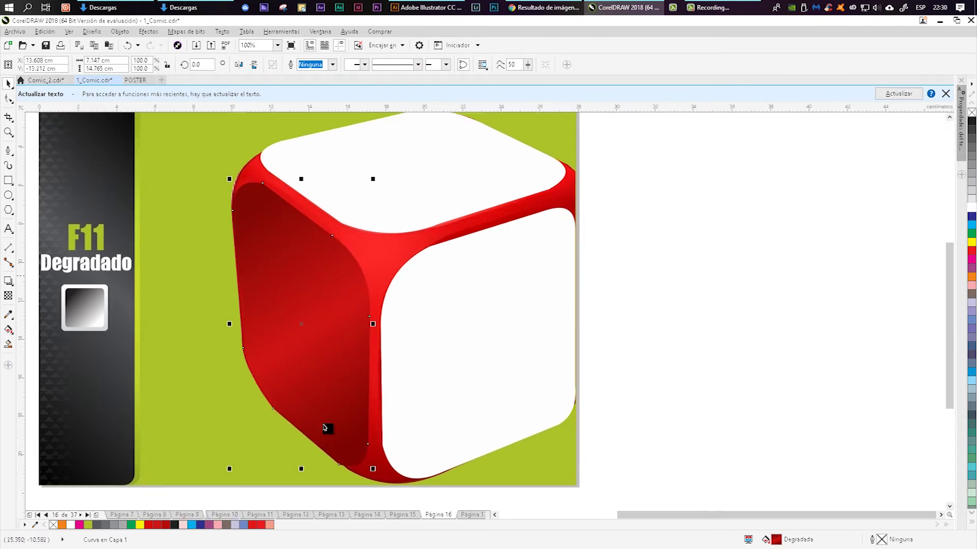
pyautogui.scroll(-1, 562, 277)
pyautogui.scroll(1, 531, 311)
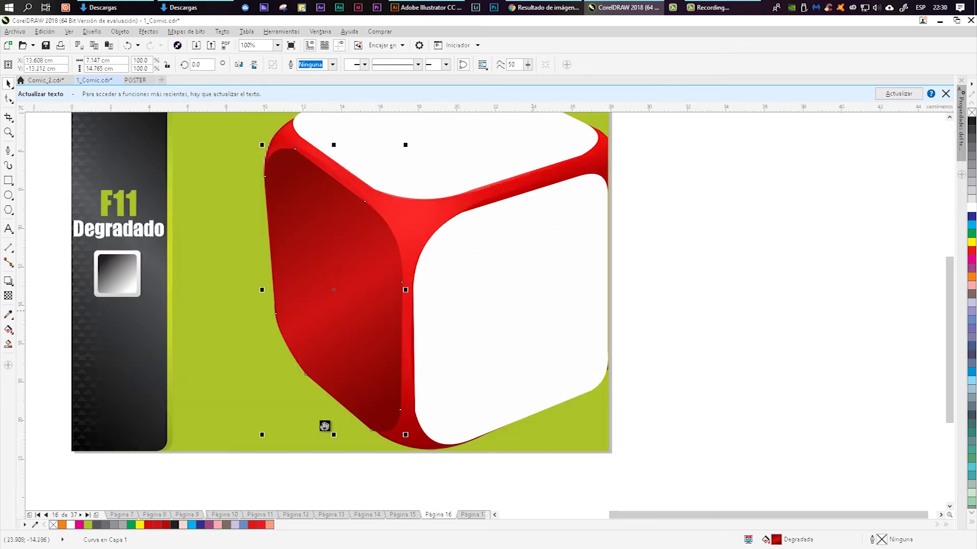
pyautogui.moveTo(531, 310); pyautogui.dragTo(546, 363)
# - Copy the outline and fill properties from the die's gradient-filled left face to its white right face
pyautogui.click(507, 358)
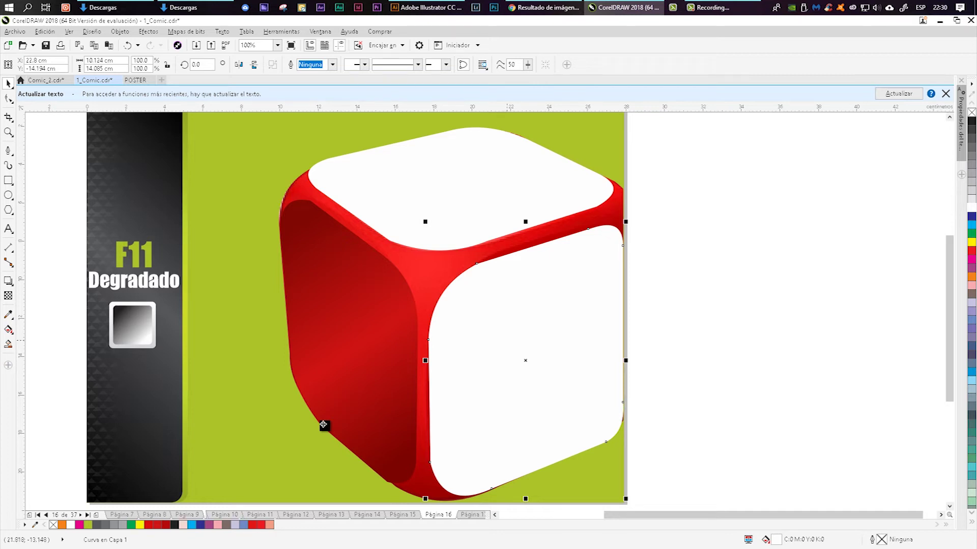
pyautogui.click(525, 360)
pyautogui.click(507, 316)
pyautogui.press('Escape')
pyautogui.click(507, 336)
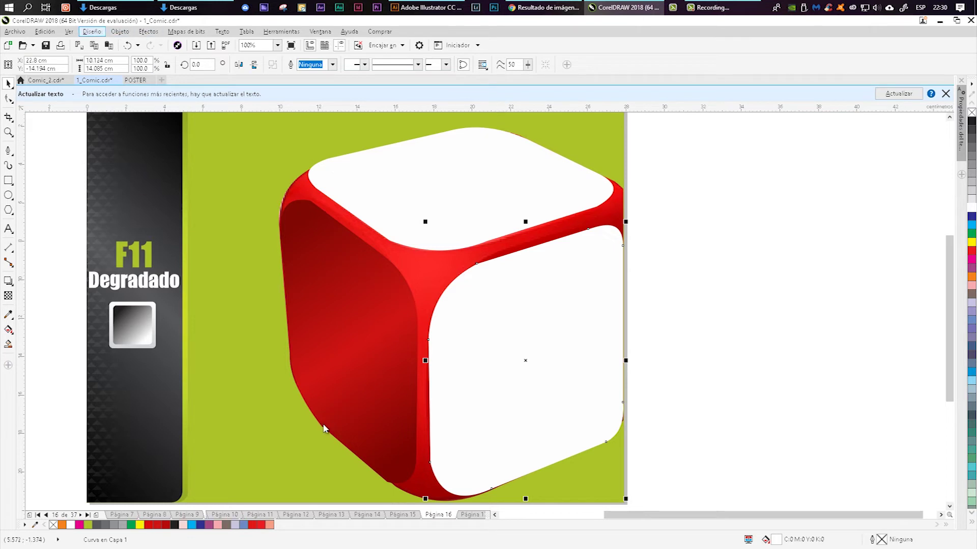
pyautogui.click(121, 31)
pyautogui.moveTo(92, 32)
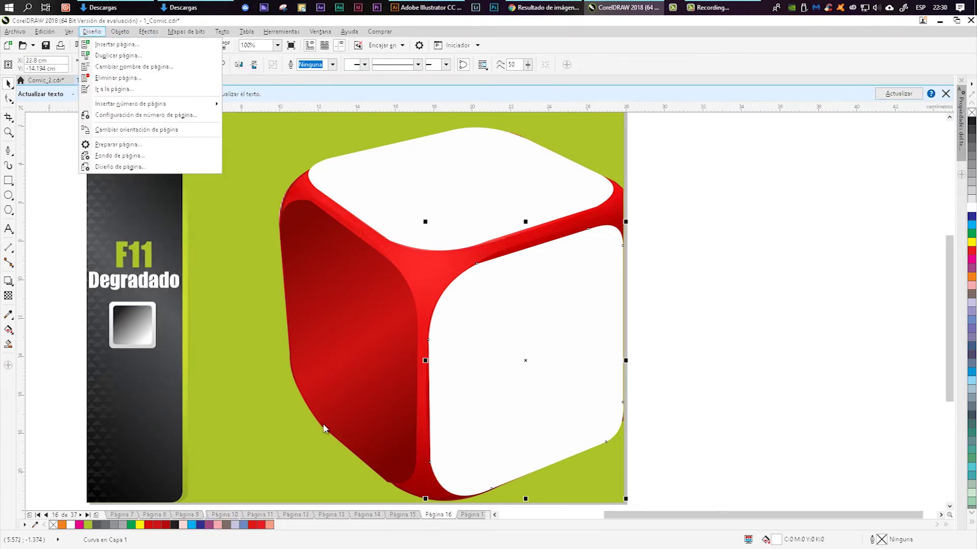
pyautogui.moveTo(44, 32)
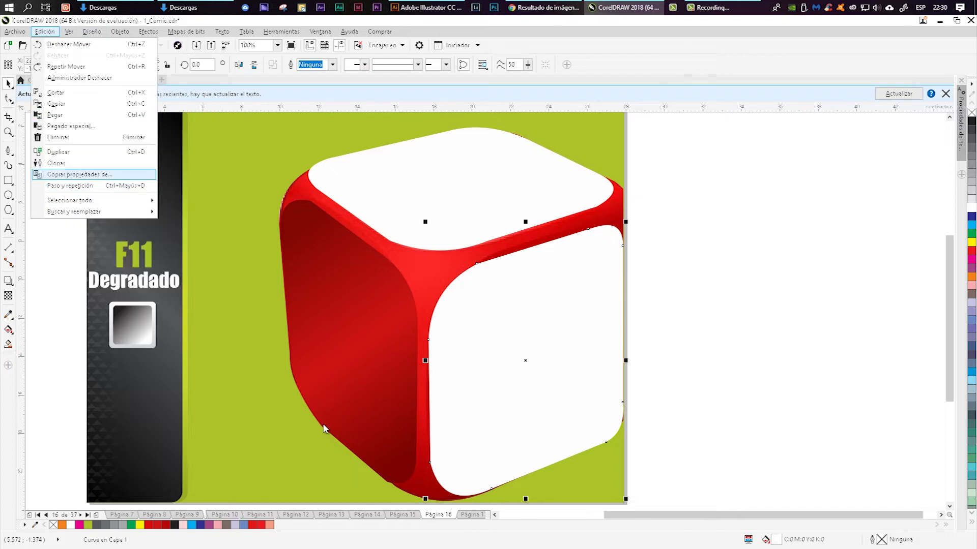
pyautogui.click(80, 175)
pyautogui.moveTo(483, 234); pyautogui.dragTo(714, 266)
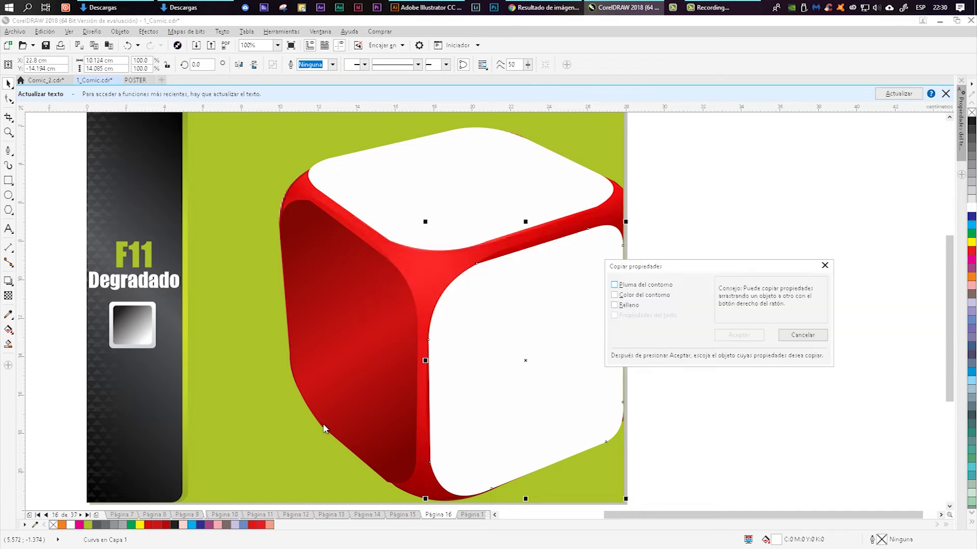
pyautogui.click(615, 285)
pyautogui.click(615, 295)
pyautogui.press('Return')
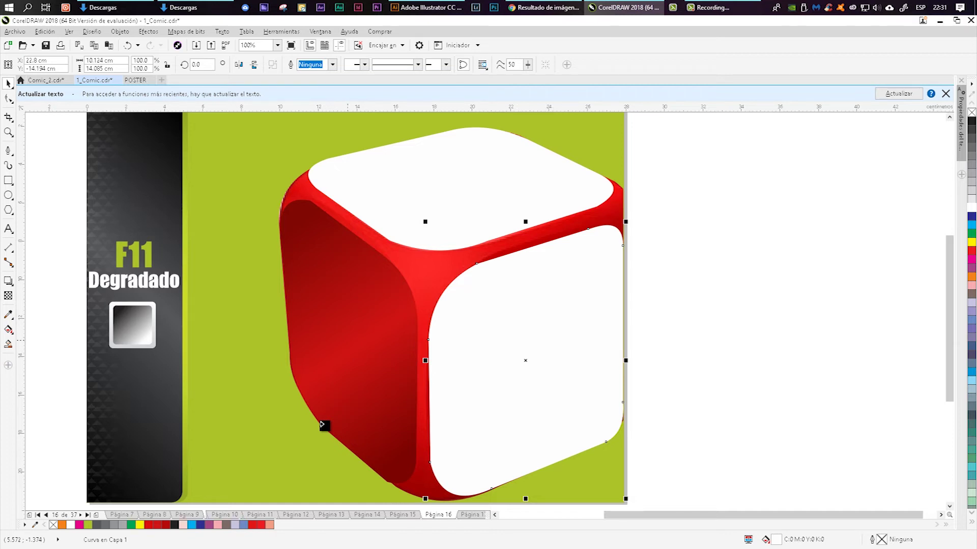
pyautogui.click(322, 425)
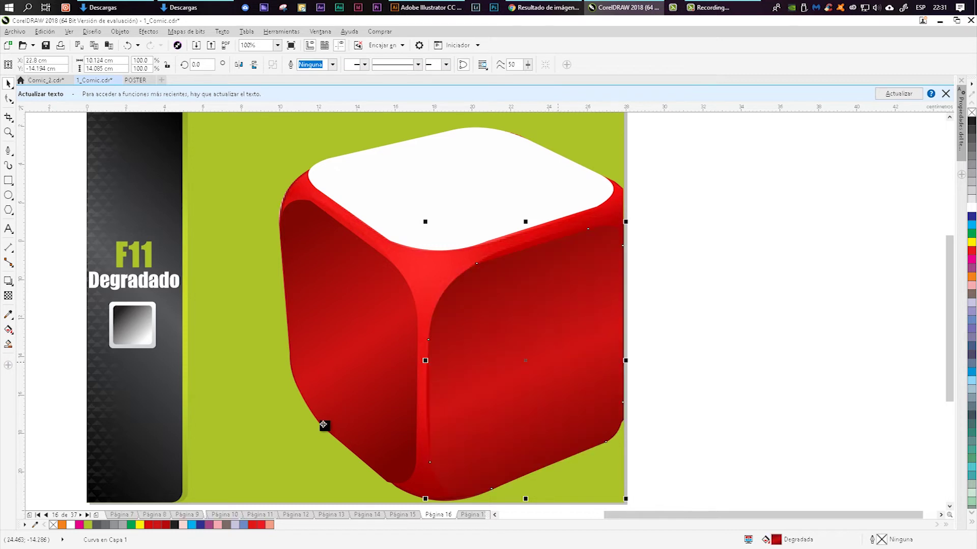
# - Copy the gradient fill from the die's left face to its white top face with Copy Properties From
pyautogui.scroll(-1, 528, 357)
pyautogui.scroll(1, 498, 298)
pyautogui.click(501, 275)
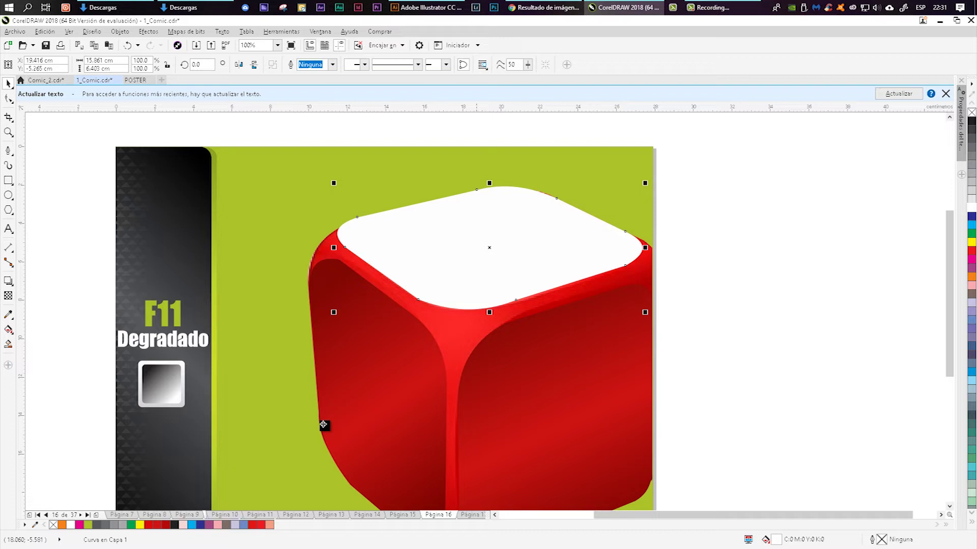
pyautogui.click(45, 32)
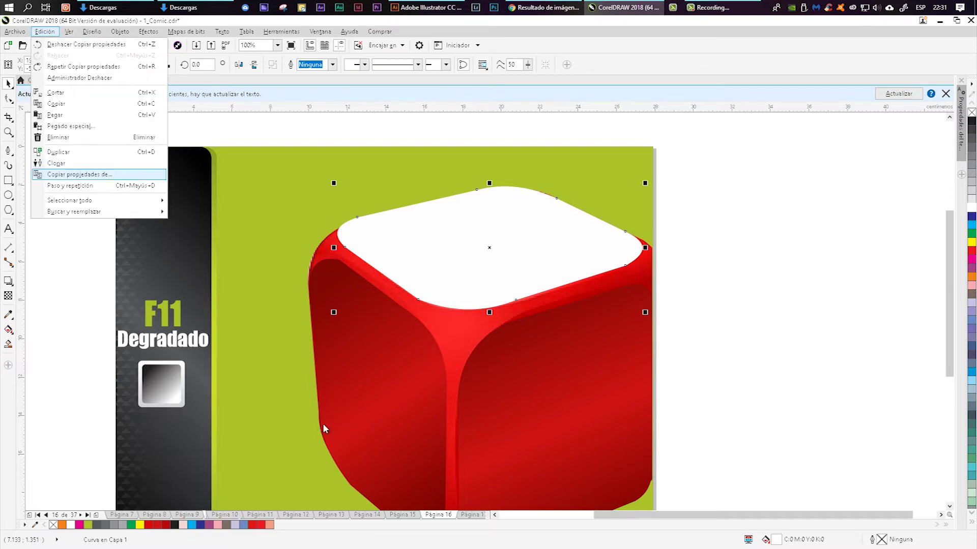
pyautogui.click(79, 174)
pyautogui.moveTo(451, 235); pyautogui.dragTo(682, 242)
pyautogui.press('Return')
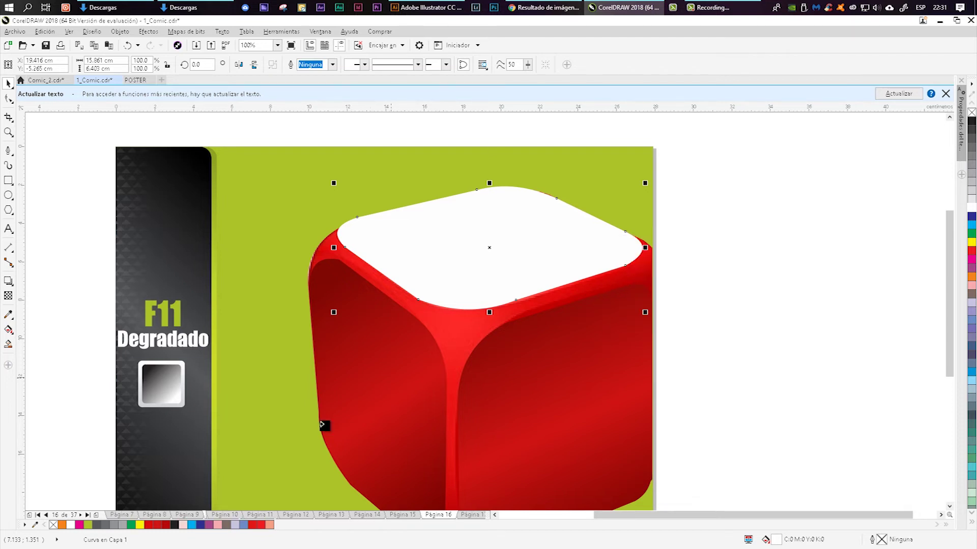
pyautogui.click(322, 423)
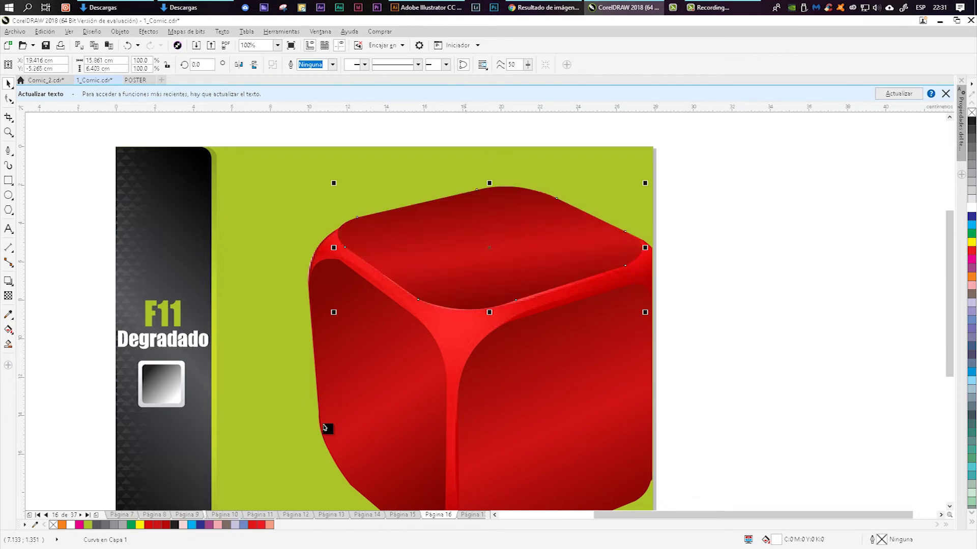
# - Examine the die's gradient-filled faces up close and within the full page
pyautogui.scroll(-1, 324, 427)
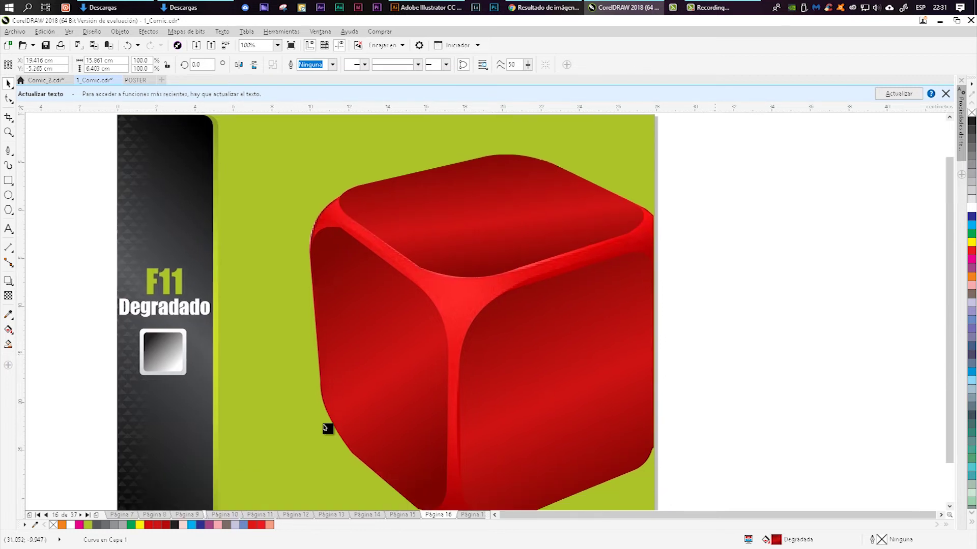
pyautogui.scroll(-2, 325, 428)
pyautogui.scroll(2, 325, 427)
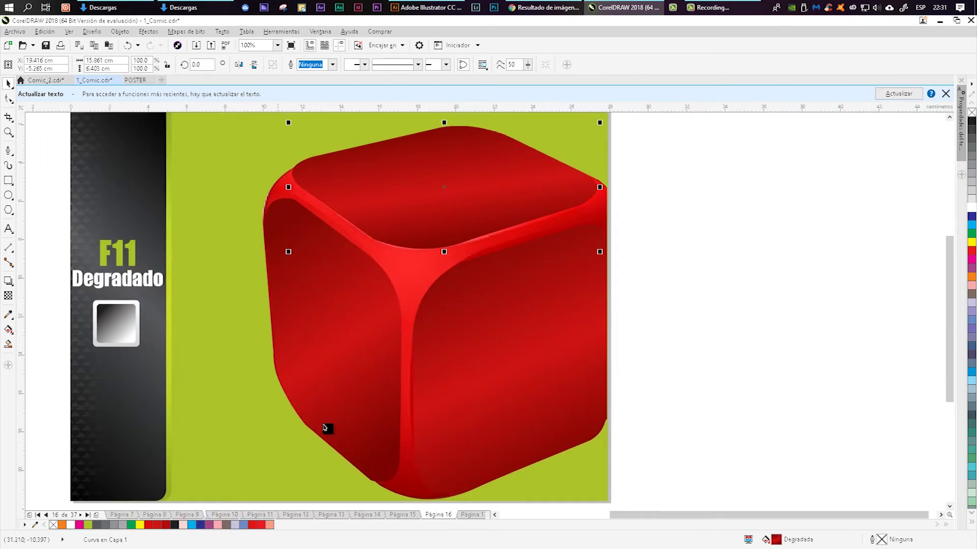
pyautogui.scroll(-1, 324, 427)
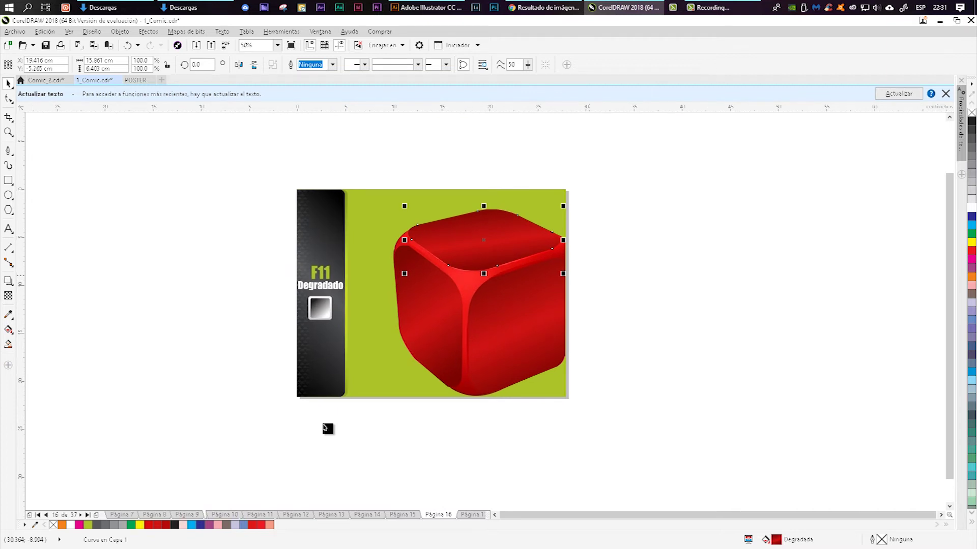
pyautogui.click(325, 427)
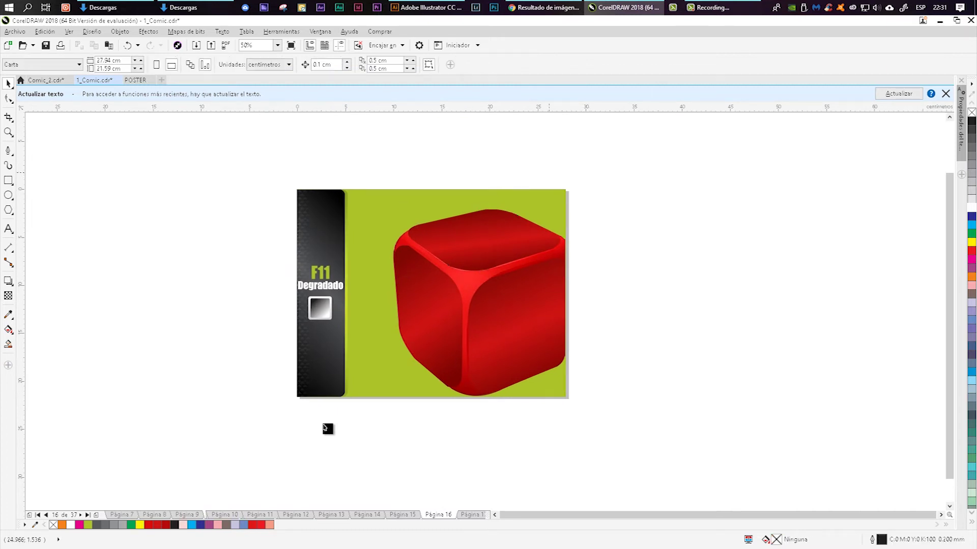
pyautogui.scroll(-2, 735, 226)
pyautogui.moveTo(637, 243); pyautogui.dragTo(479, 263)
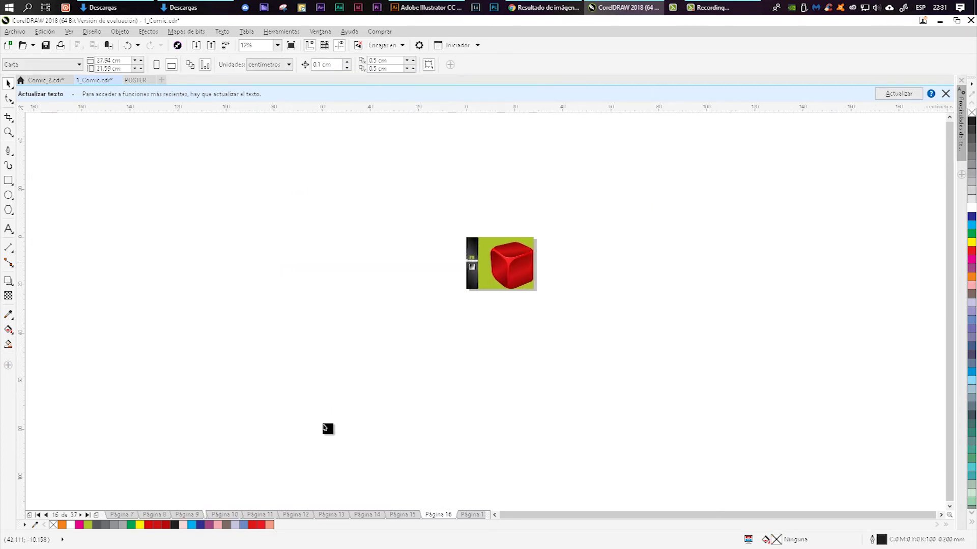
pyautogui.scroll(1, 479, 263)
pyautogui.scroll(5, 483, 263)
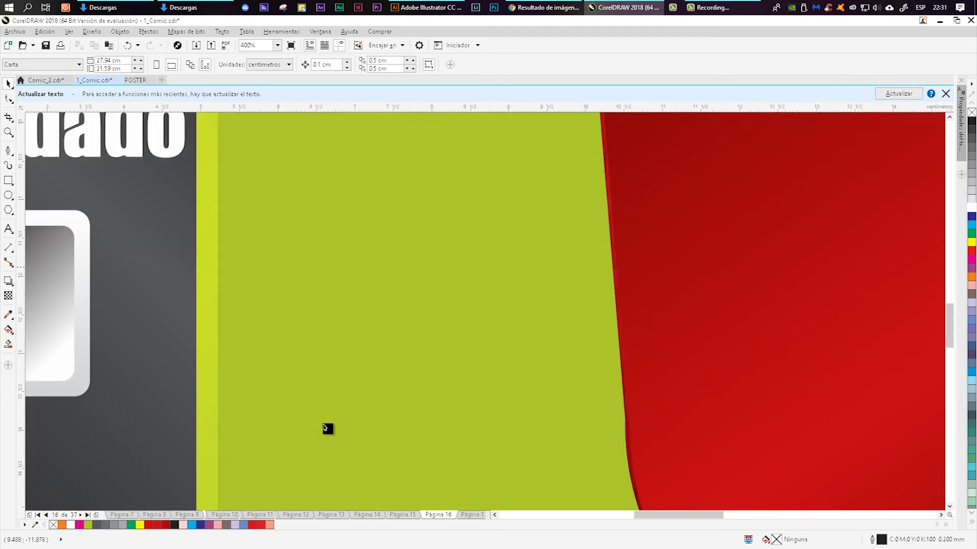
pyautogui.hotkey('shift', 'F4')
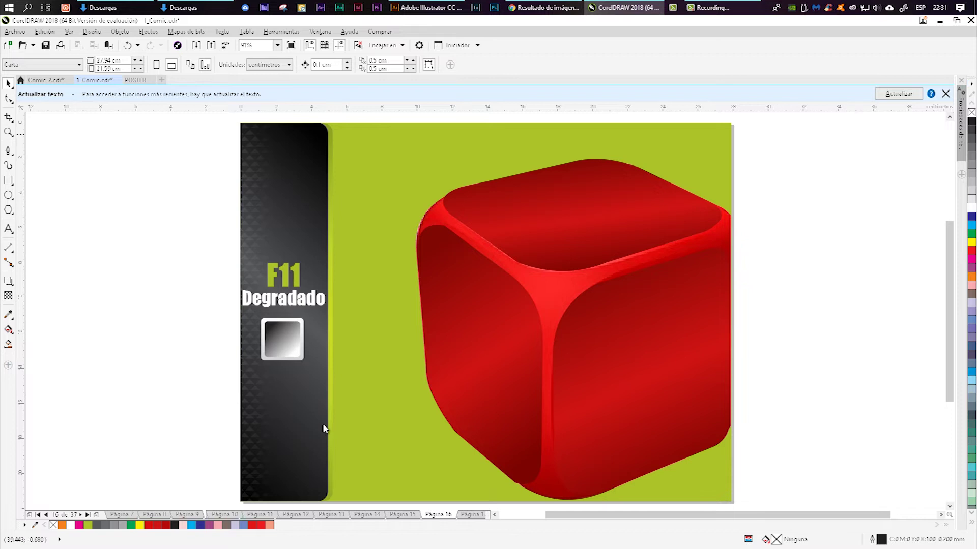
# - Go to page 18, the Ctrl+Shift ellipse slide, and select the red circle between the yellow square and blue pentagon
pyautogui.press('pagedown')
pyautogui.press('pagedown')
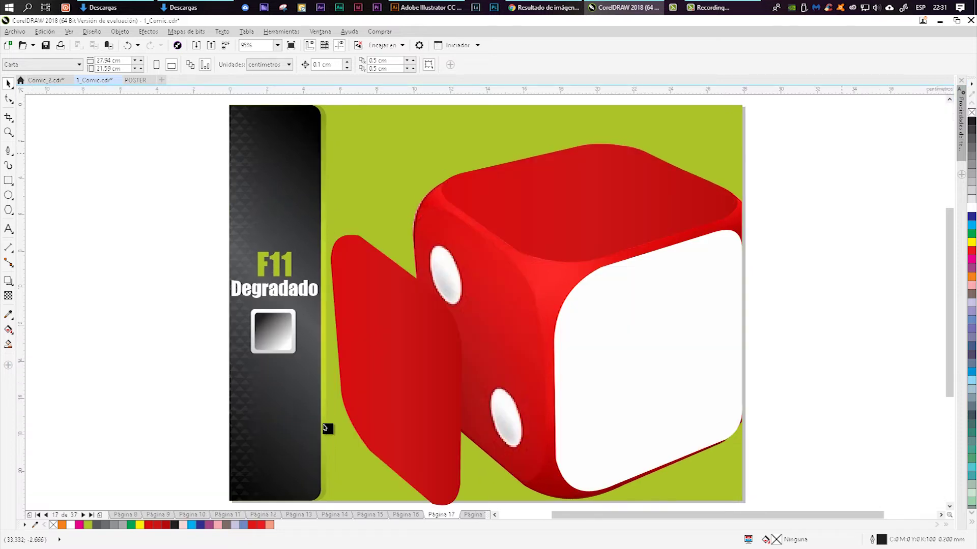
pyautogui.press('pagedown')
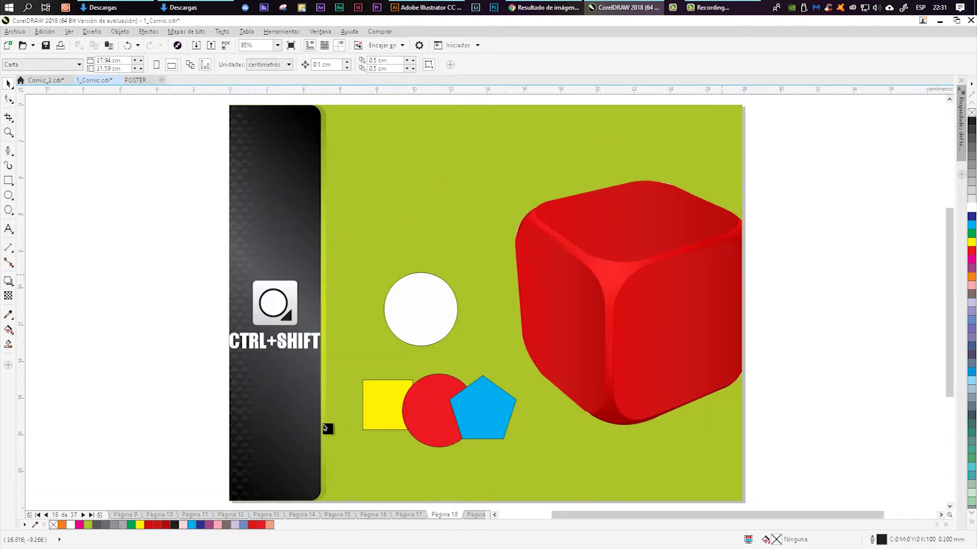
pyautogui.moveTo(322, 168); pyautogui.dragTo(189, 150)
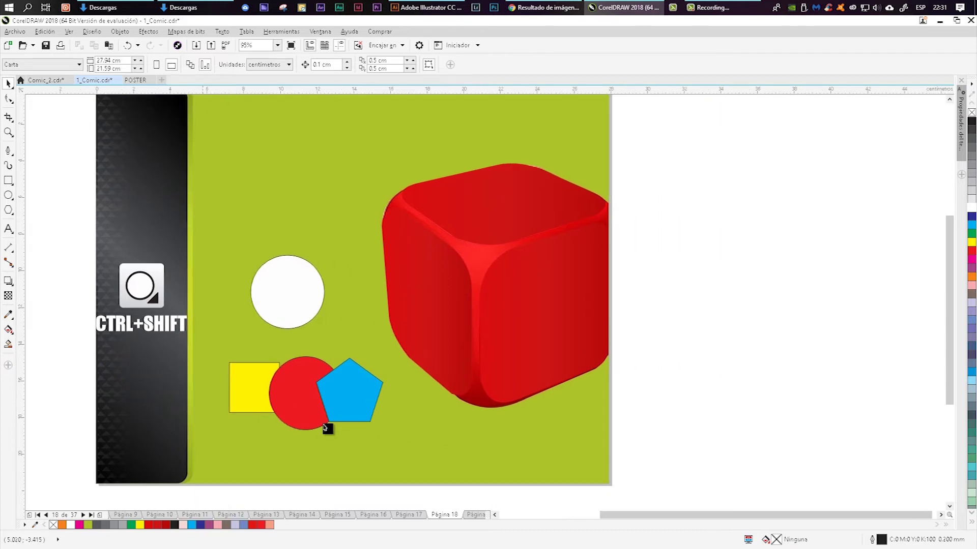
pyautogui.moveTo(323, 424); pyautogui.dragTo(450, 353)
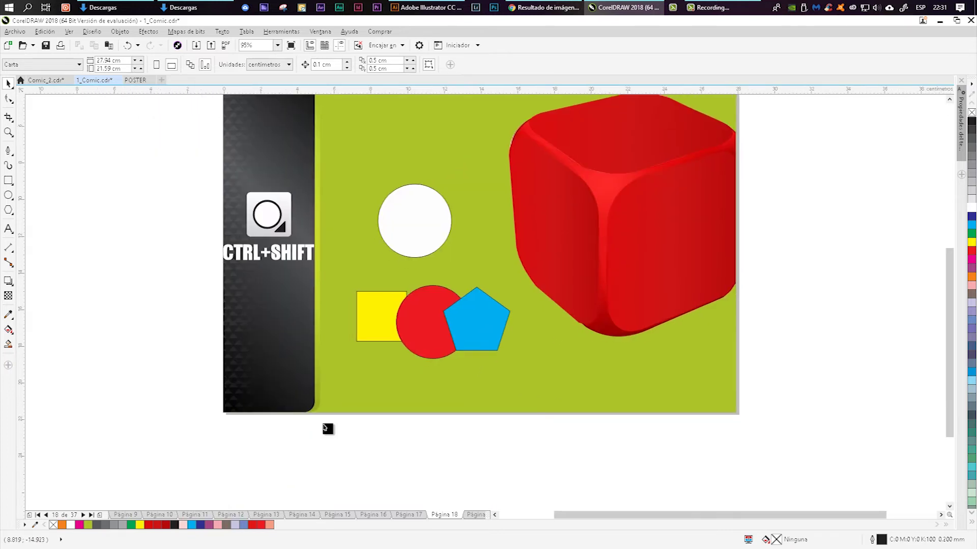
pyautogui.scroll(3, 436, 410)
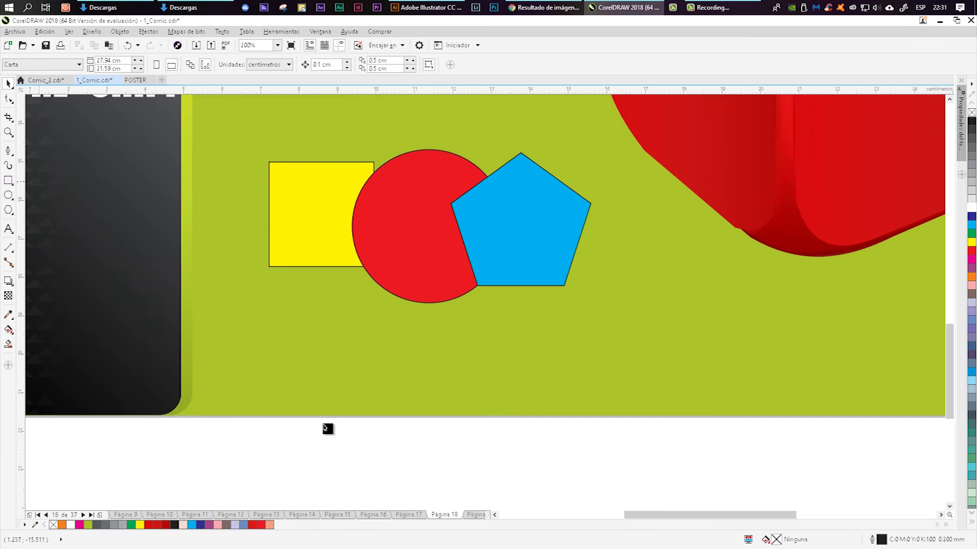
pyautogui.click(430, 244)
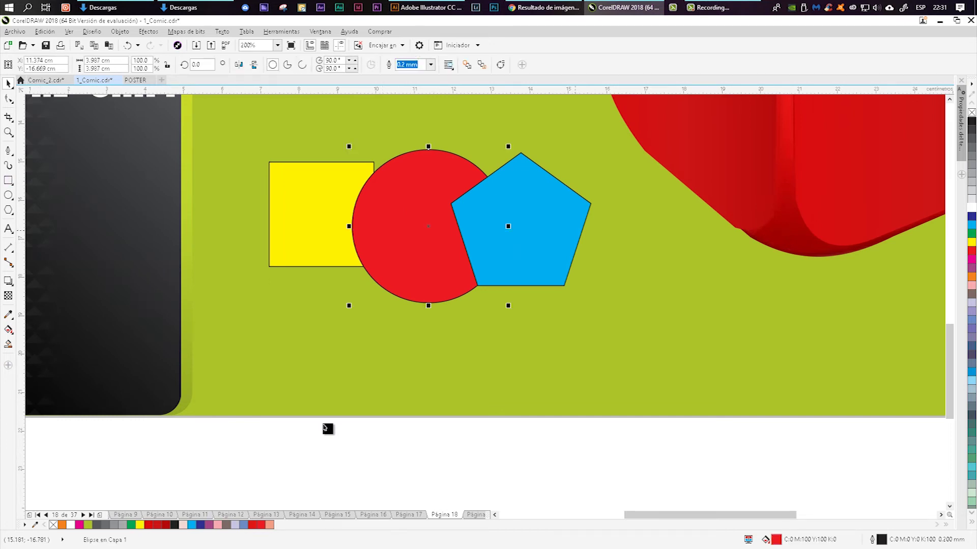
# - Draw a square of about 2.74 cm below the sample yellow square and fill it with yellow
pyautogui.click(8, 180)
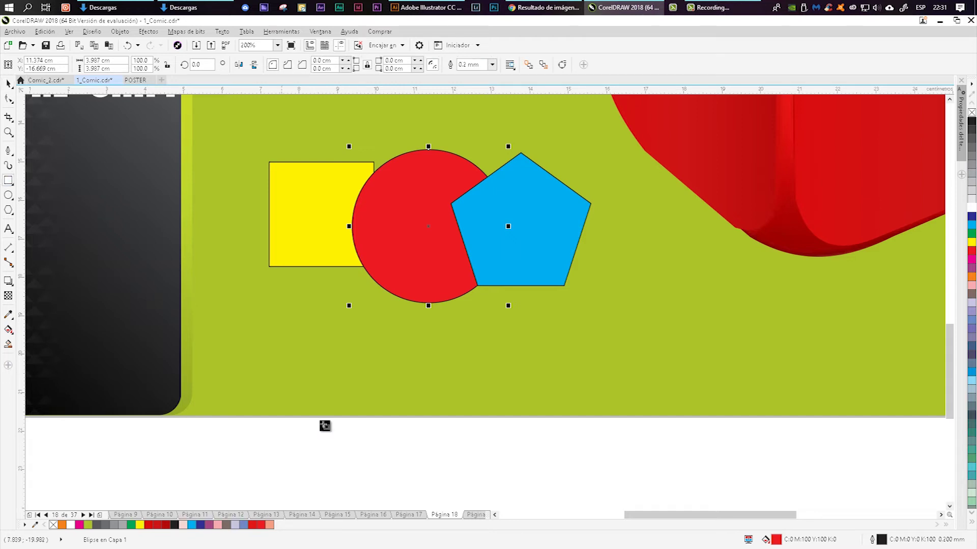
pyautogui.moveTo(269, 334); pyautogui.dragTo(376, 440)
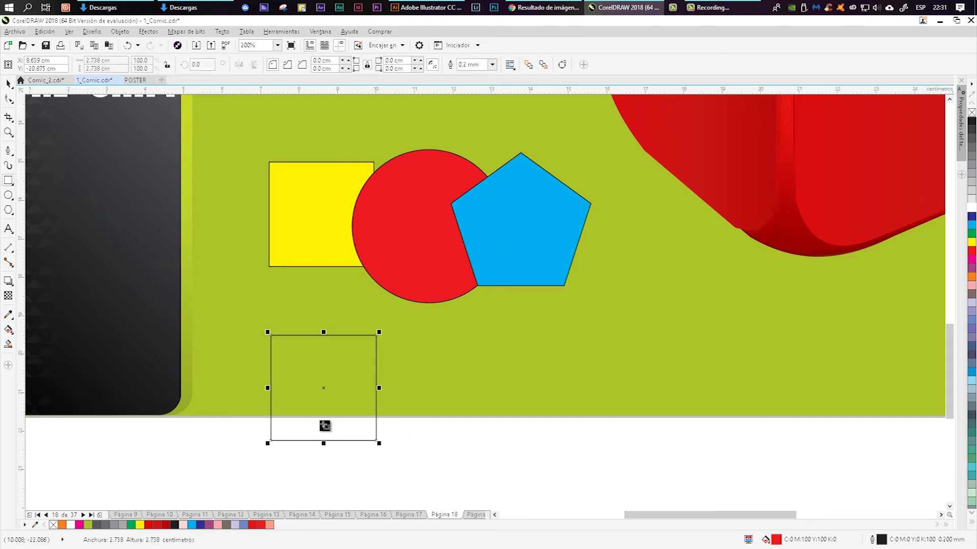
pyautogui.click(972, 242)
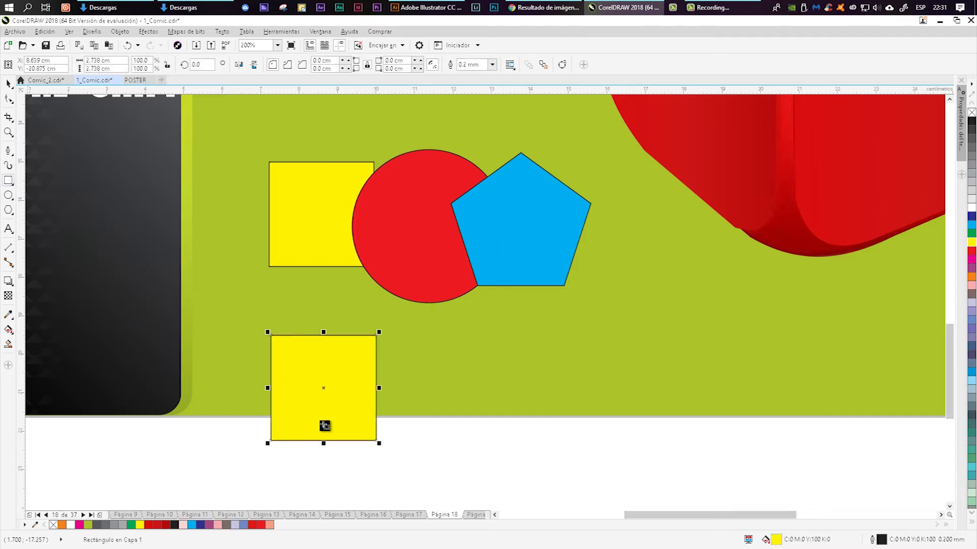
# - Draw a circle about 3.78 cm in diameter overlapping the right side of the new yellow square
pyautogui.click(8, 196)
pyautogui.moveTo(415, 396); pyautogui.dragTo(488, 469)
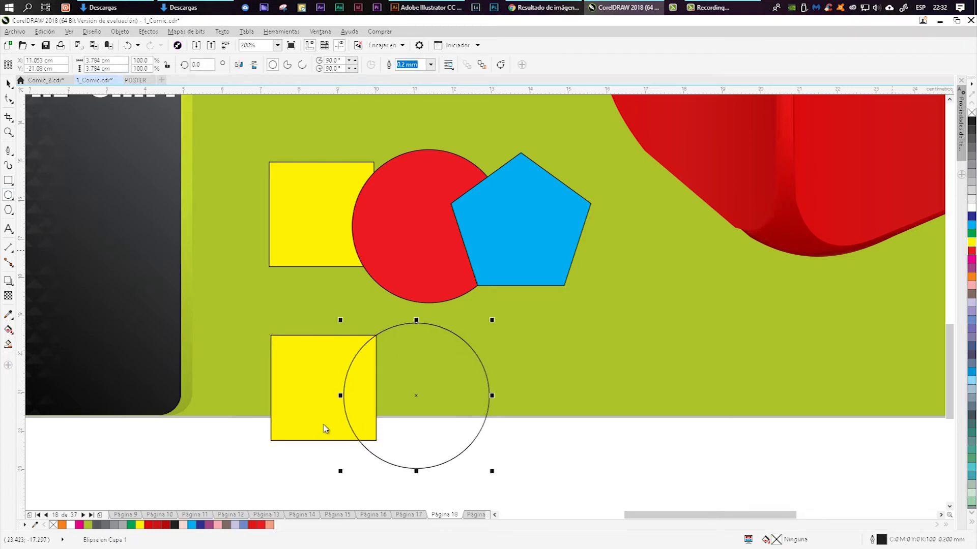
# - Fill the lower circle red and draw a cyan-filled pentagon about 4.03 by 3.83 cm overlapping its right side
pyautogui.click(972, 250)
pyautogui.click(8, 209)
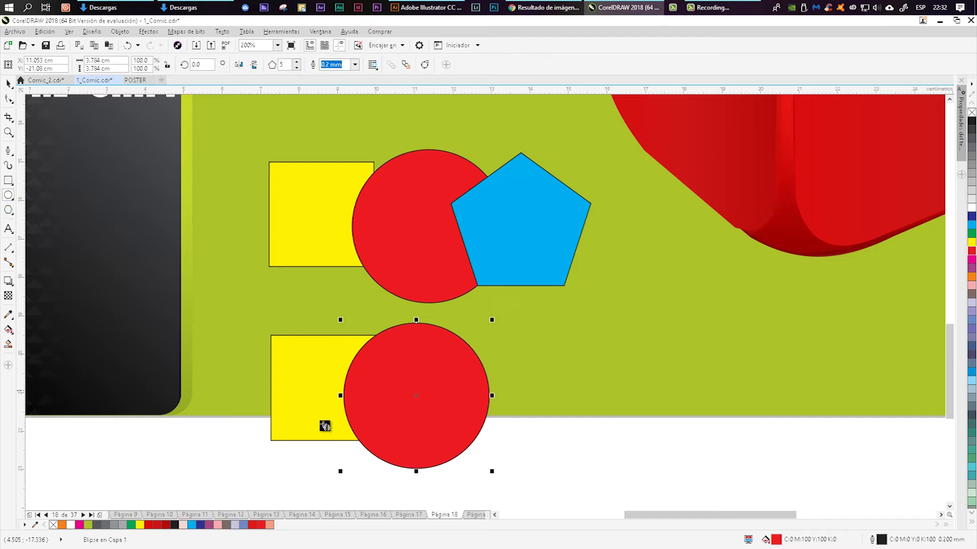
pyautogui.moveTo(462, 320); pyautogui.dragTo(623, 473)
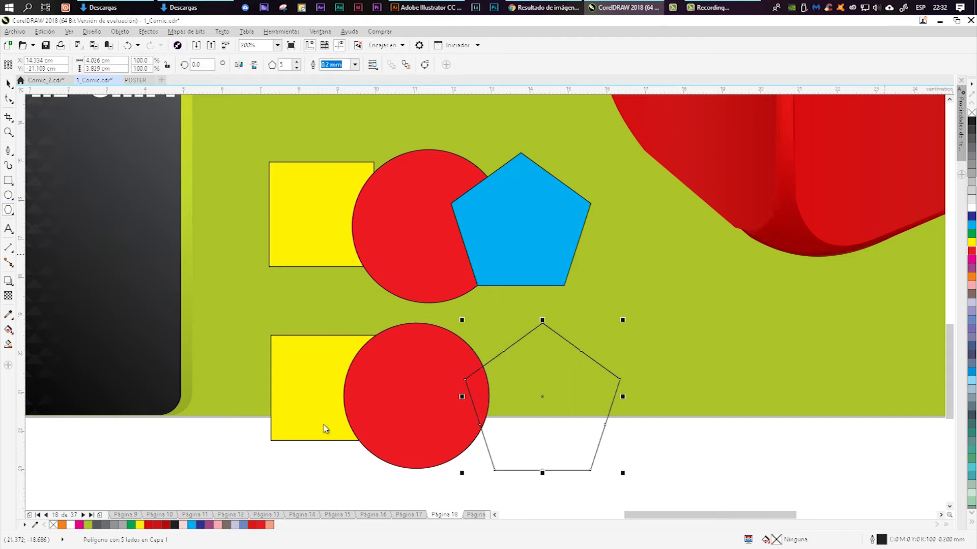
pyautogui.click(971, 224)
pyautogui.press('space')
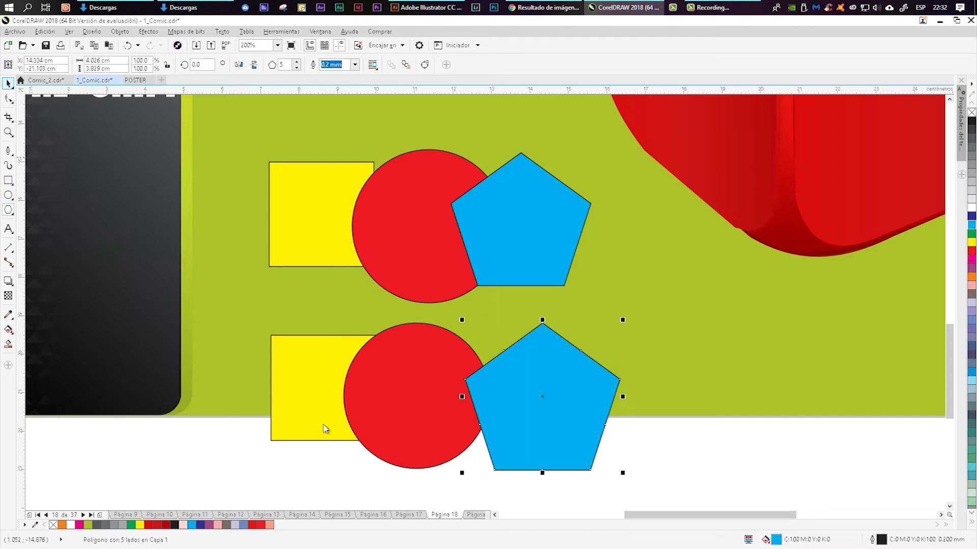
# - Cycle the selection forward and backward through the lower yellow square, red circle and blue pentagon
pyautogui.click(324, 426)
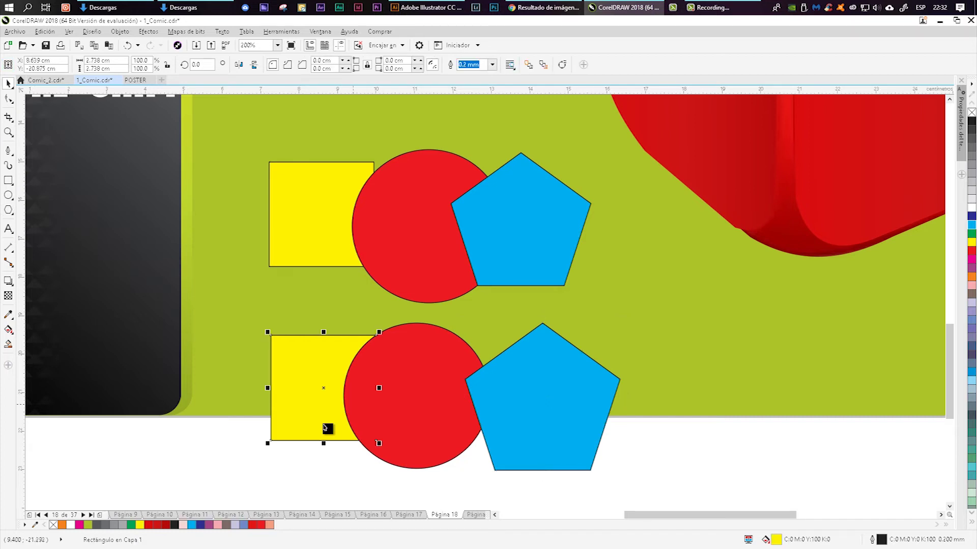
pyautogui.press('Tab')
pyautogui.press('Tab')
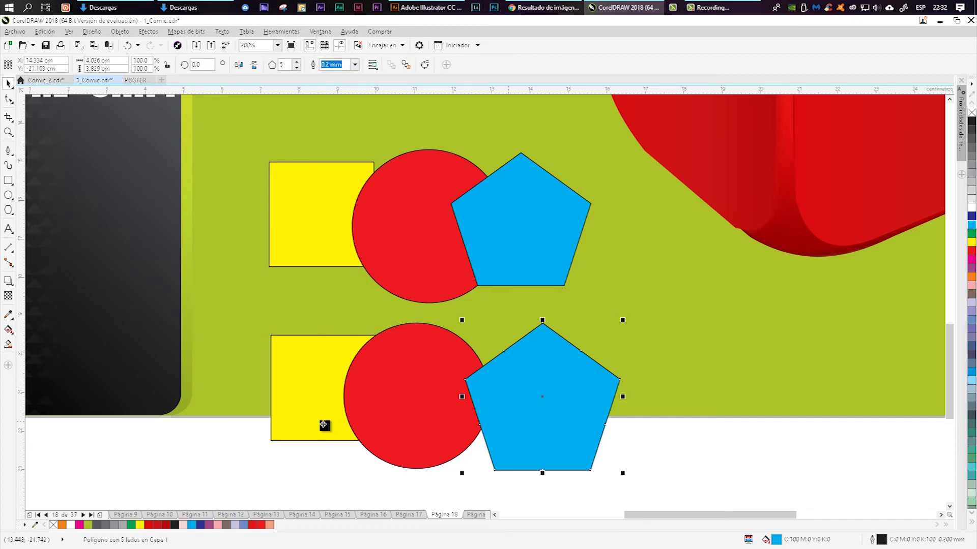
pyautogui.hotkey('shift', 'Tab')
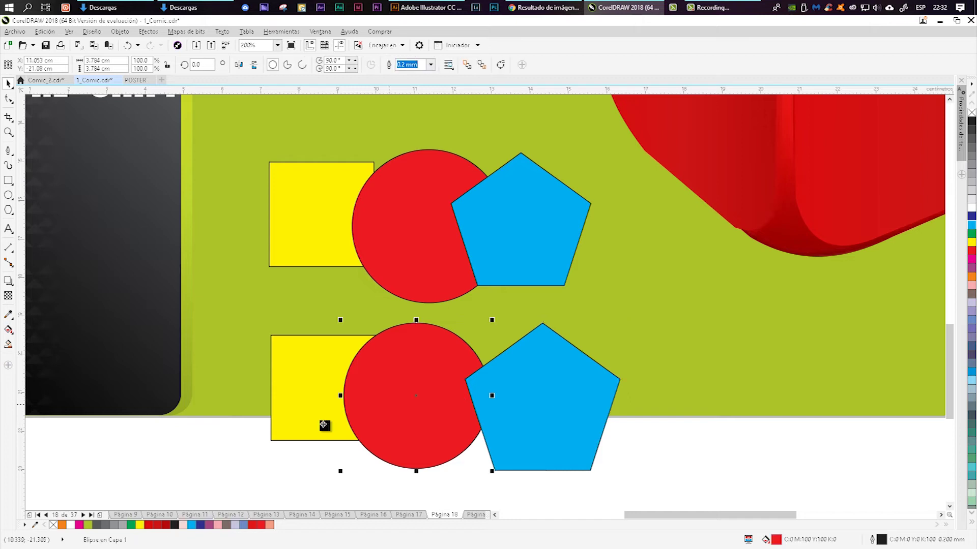
pyautogui.hotkey('shift', 'Tab')
pyautogui.press('Tab')
# - Move the lower blue pentagon left so it overlaps more of the red circle
pyautogui.click(539, 398)
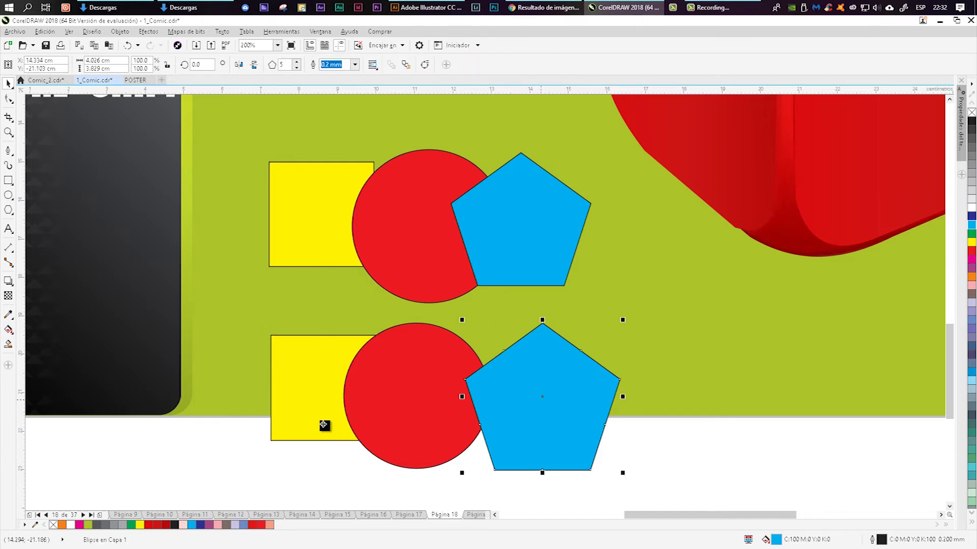
pyautogui.moveTo(537, 398); pyautogui.dragTo(503, 397)
pyautogui.click(326, 428)
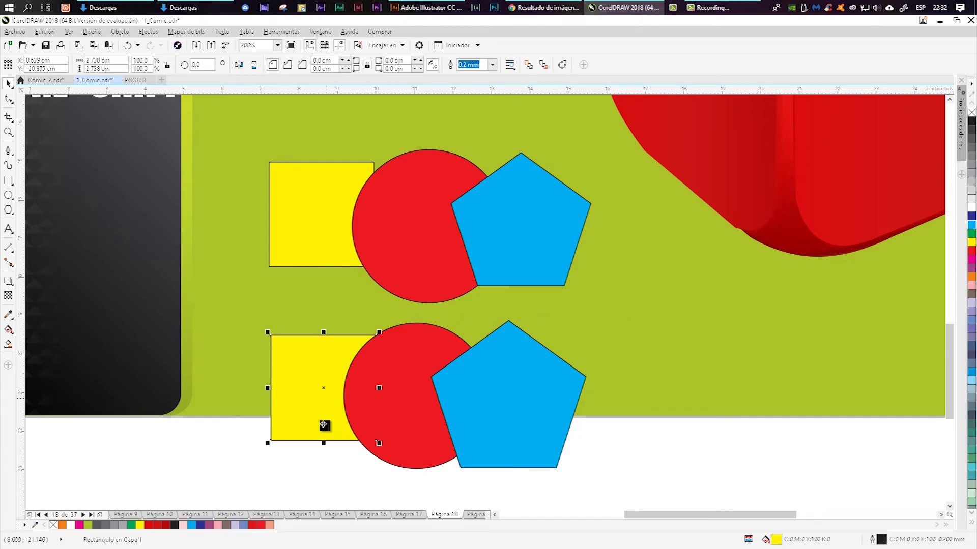
# - Cycle the selection from the lower yellow square to the red circle and nudge the circle left to about X 10.31 cm
pyautogui.scroll(-1, 326, 427)
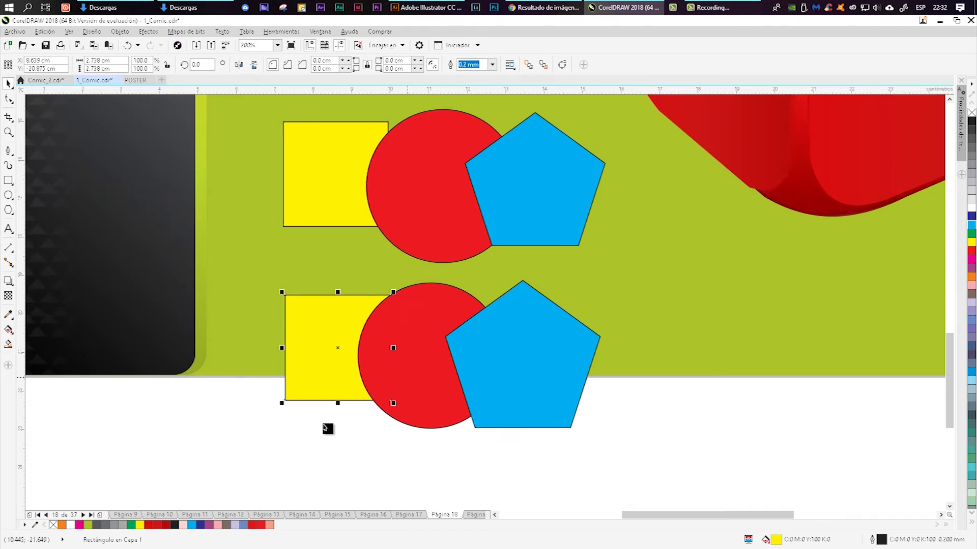
pyautogui.press('Tab')
pyautogui.moveTo(323, 425); pyautogui.dragTo(296, 478)
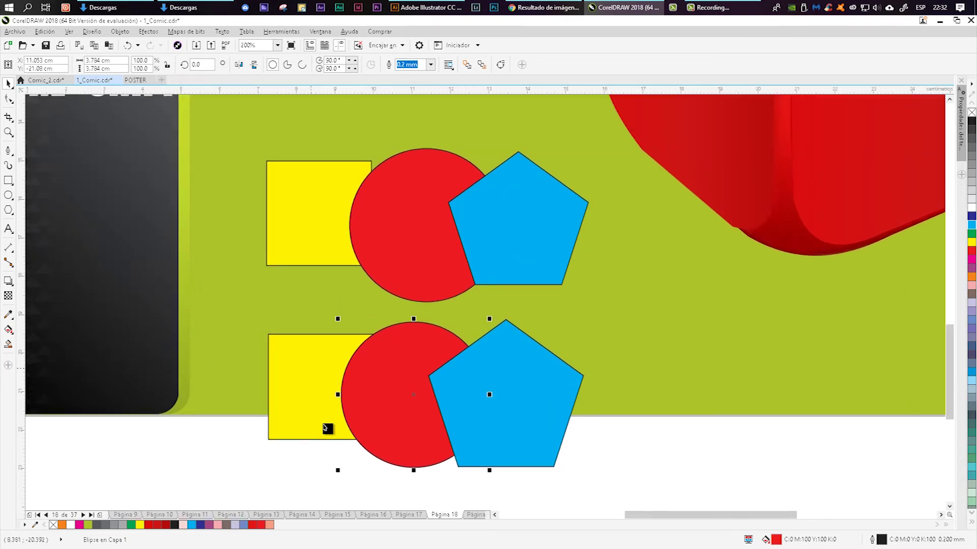
pyautogui.click(326, 428)
pyautogui.press('Tab')
pyautogui.click(325, 428)
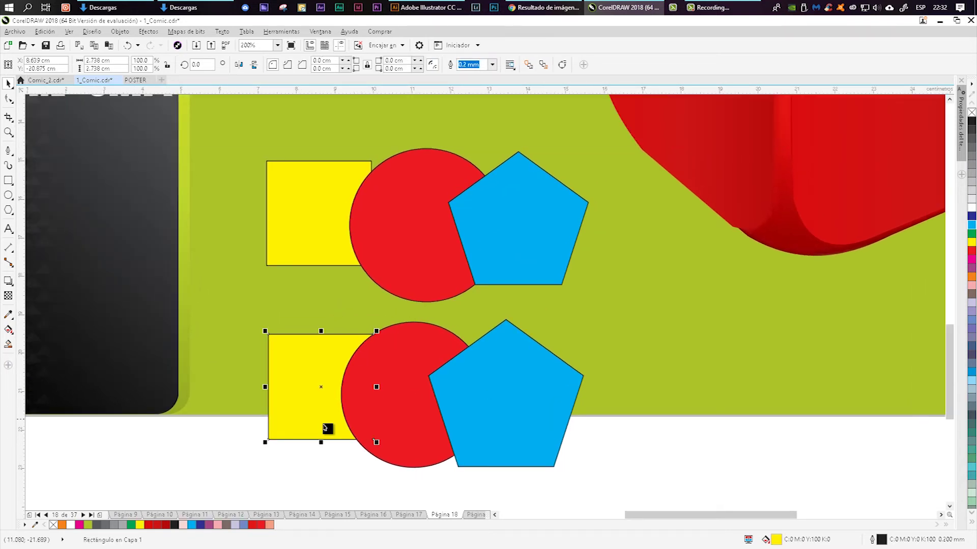
pyautogui.press('Tab')
pyautogui.press('Left')
pyautogui.press('Left')
pyautogui.press('Left')
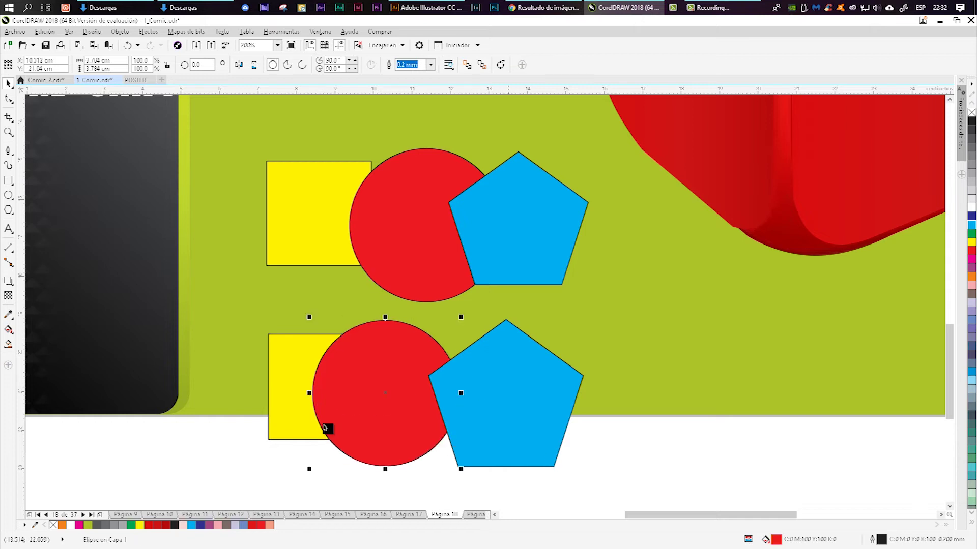
# - Advance the selection to the lower blue pentagon and nudge it left to about X 11.97 cm
pyautogui.press('Tab')
pyautogui.press('Left')
pyautogui.press('Left')
pyautogui.press('Left')
pyautogui.press('Left')
pyautogui.press('Left')
pyautogui.press('Left')
# - Delete both rows of yellow squares, red circles and blue pentagons from the page
pyautogui.press('F3')
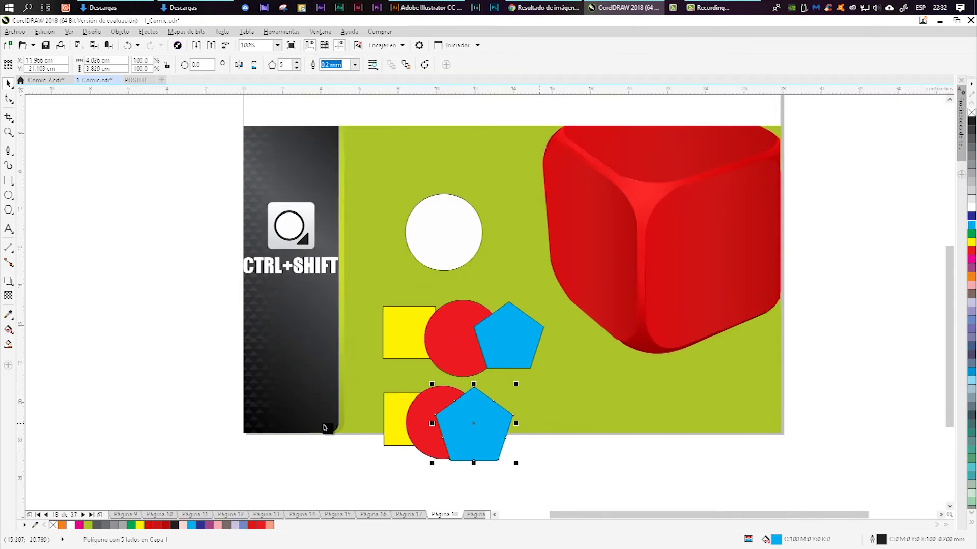
pyautogui.hotkey('ctrl', 'a')
pyautogui.press('Delete')
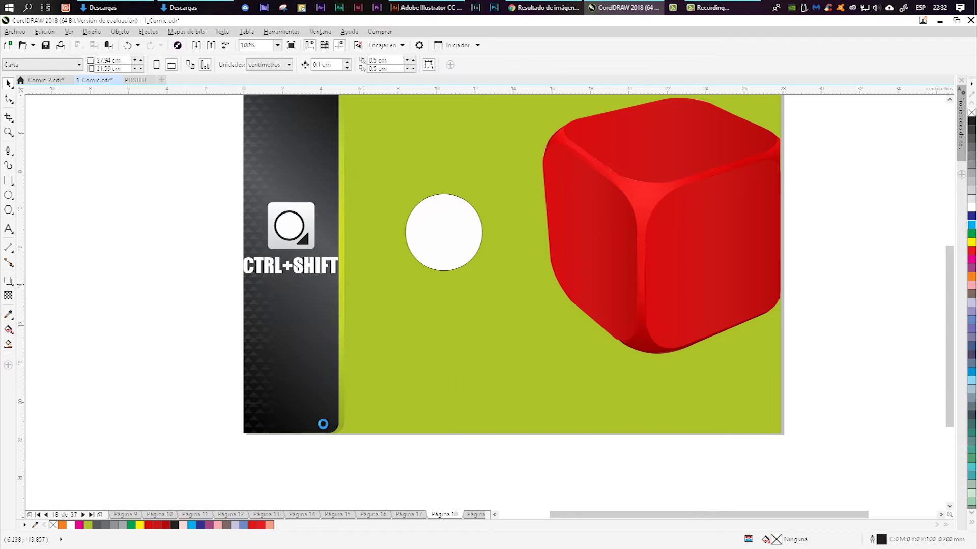
# - On page 19, draw a white-filled circle about 4.95 cm in diameter below the existing concentric circles
pyautogui.press('pagedown')
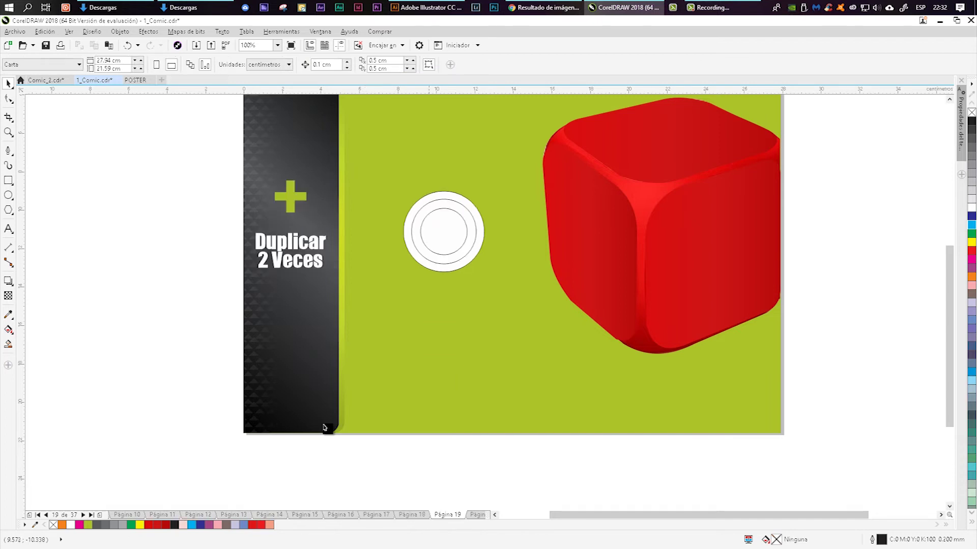
pyautogui.scroll(2, 324, 427)
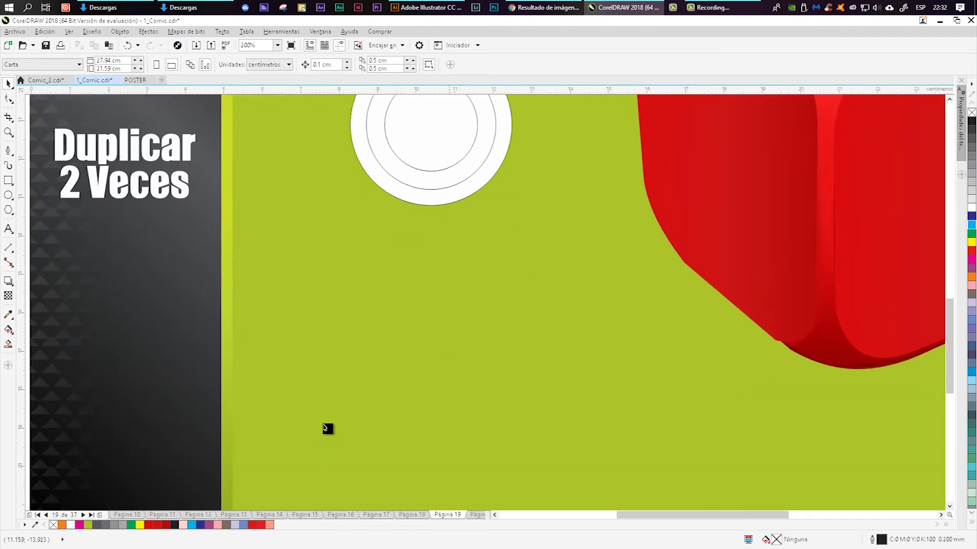
pyautogui.click(8, 195)
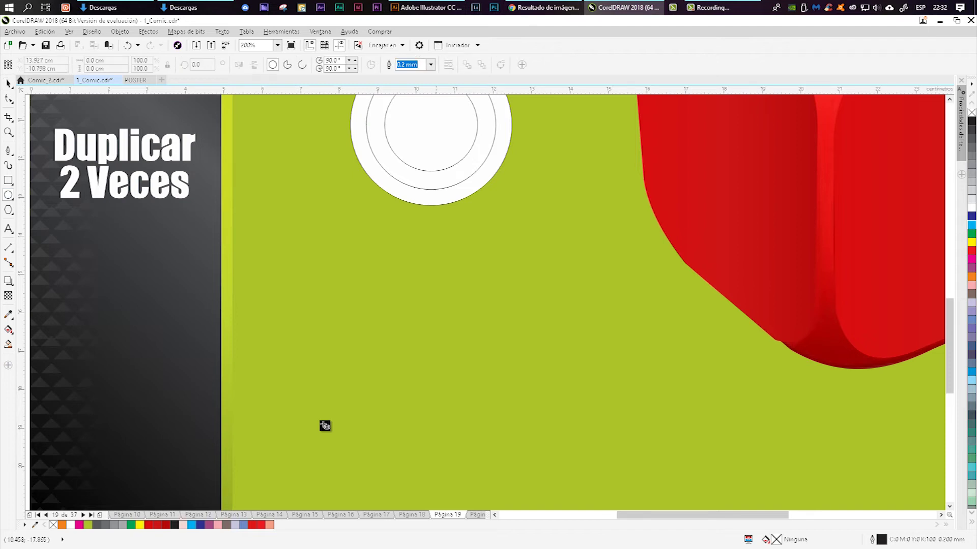
pyautogui.scroll(-2, 325, 425)
pyautogui.scroll(2, 325, 426)
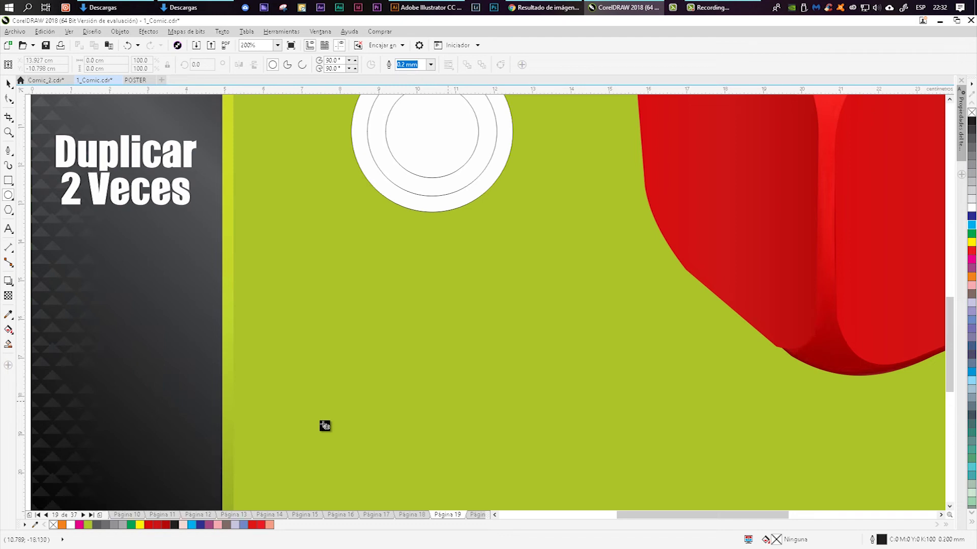
pyautogui.moveTo(460, 393); pyautogui.dragTo(558, 491)
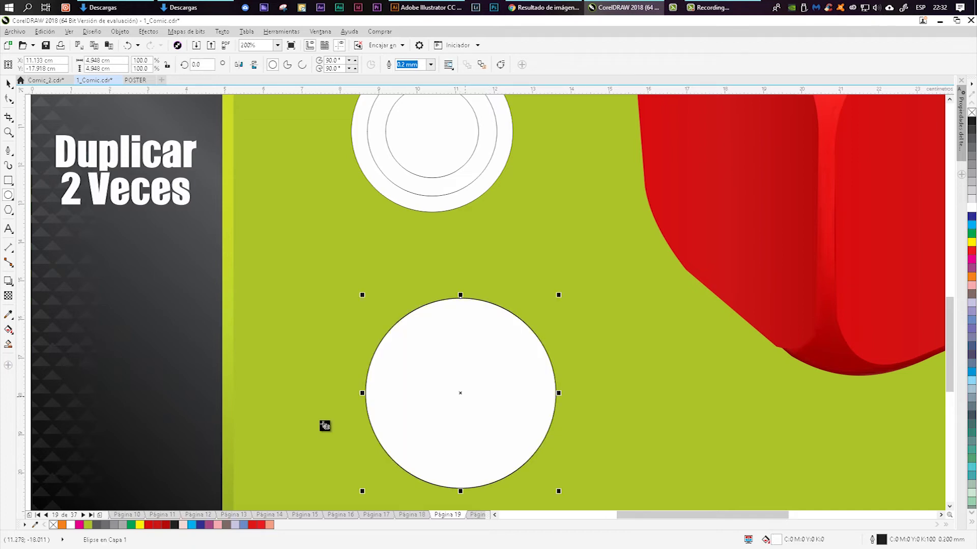
# - Draw a circle about 3.76 cm in diameter inside the new white circle and align their centres horizontally and vertically
pyautogui.moveTo(465, 400); pyautogui.dragTo(536, 464)
pyautogui.press('space')
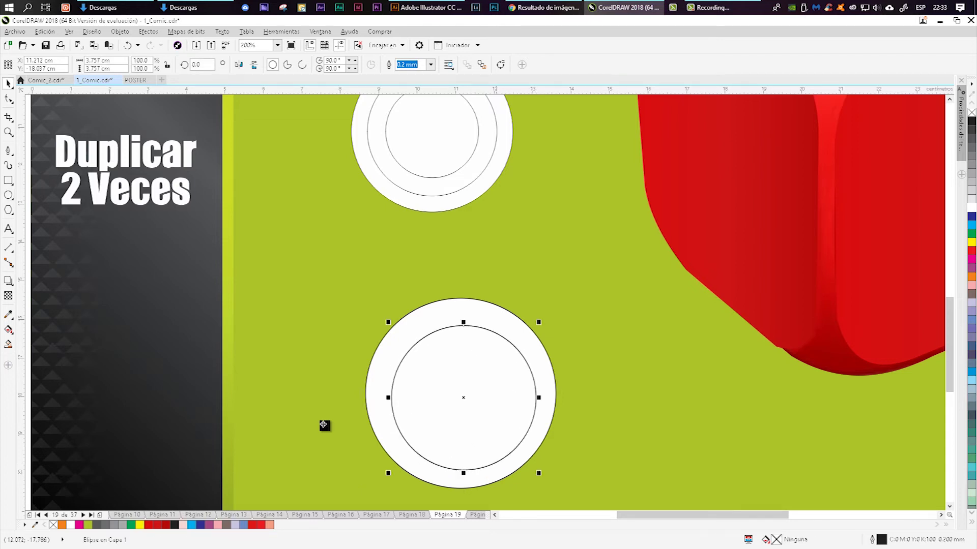
pyautogui.keyDown('shift'); pyautogui.click(545, 397); pyautogui.keyUp('shift')
pyautogui.press('e')
pyautogui.press('c')
pyautogui.click(616, 378)
pyautogui.click(501, 391)
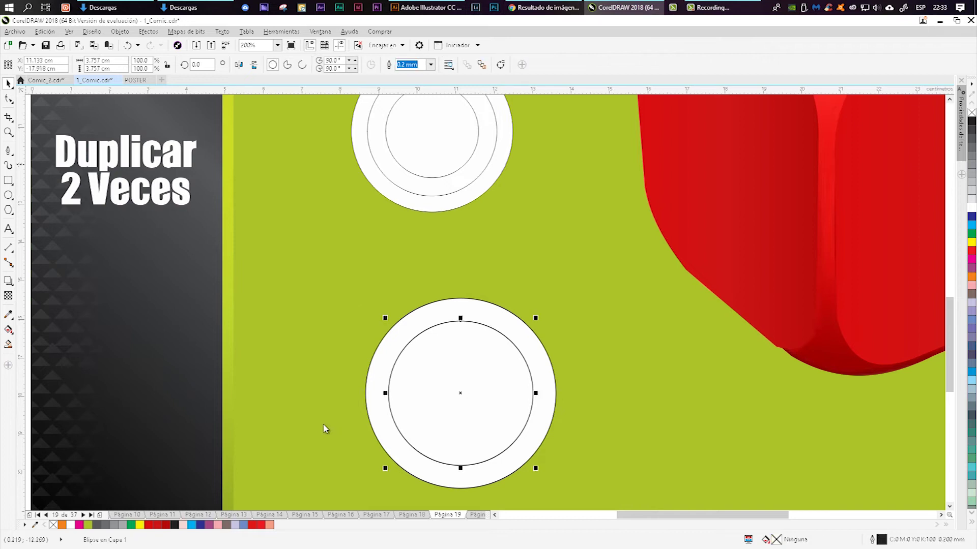
# - Draw a third circle about 2.51 cm in diameter from the shared centre of the two circles
pyautogui.click(8, 195)
pyautogui.moveTo(461, 393); pyautogui.dragTo(497, 442)
pyautogui.press('space')
pyautogui.click(325, 428)
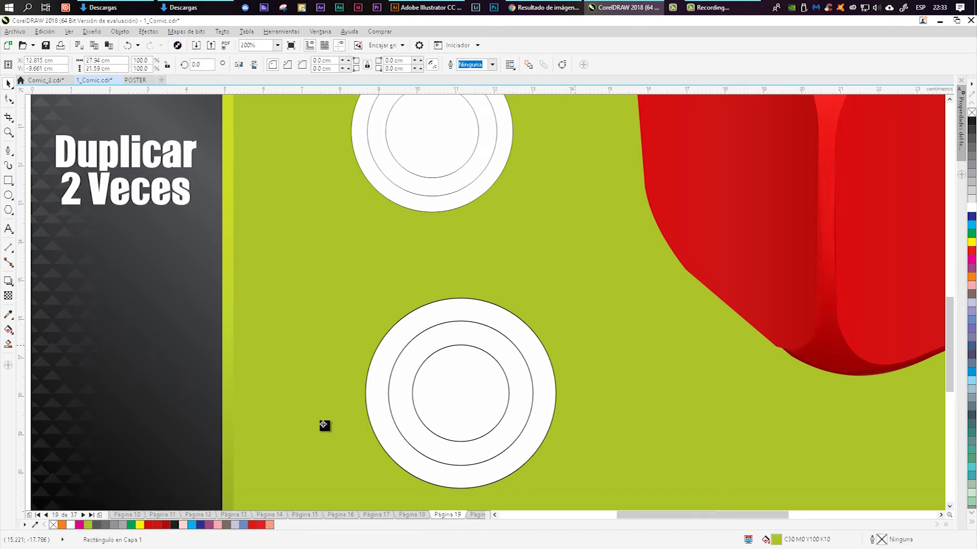
pyautogui.moveTo(325, 427); pyautogui.dragTo(283, 384)
pyautogui.hotkey('ctrl', 'z')
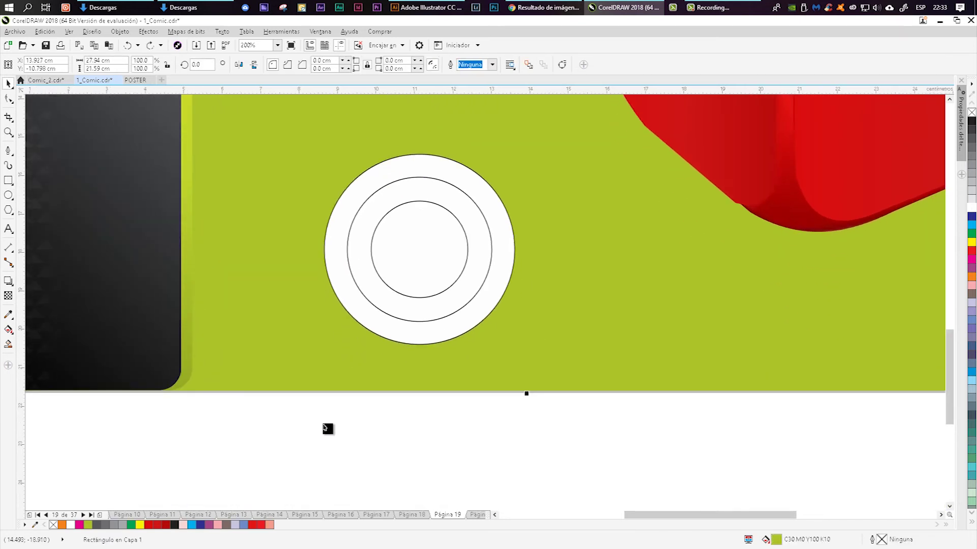
# - Draw a cyan-filled circle about 1.64 cm wide beside the concentric circles and an orange-filled one about 3.18 cm wide over it
pyautogui.press('F3')
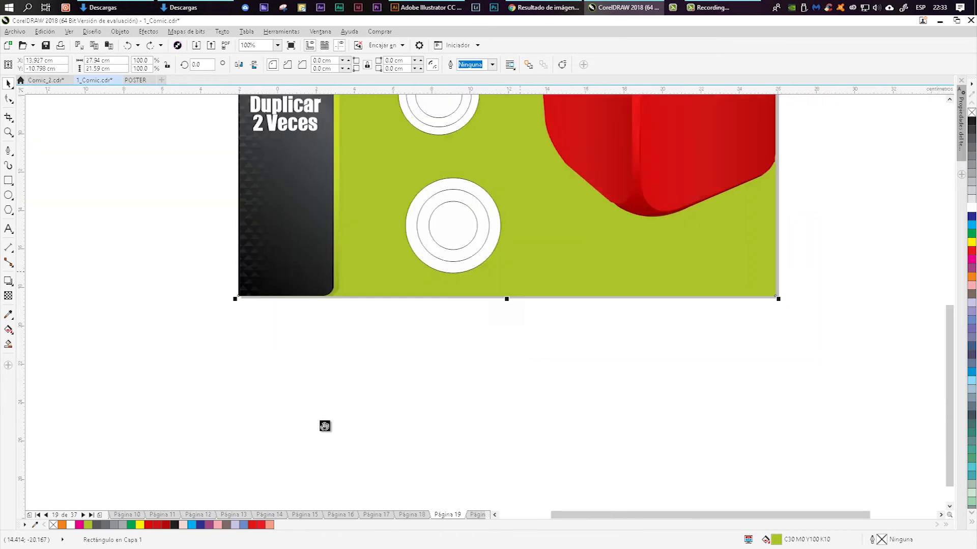
pyautogui.scroll(1, 325, 427)
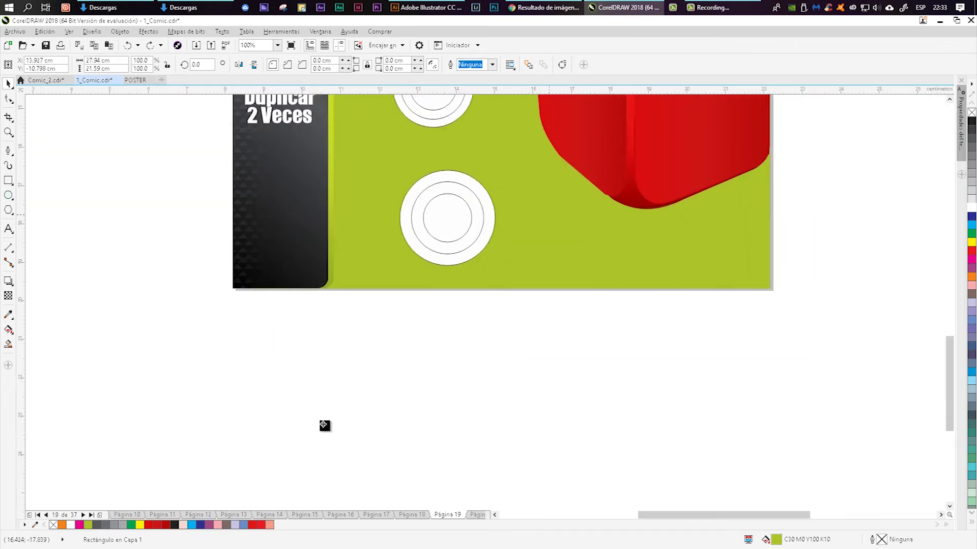
pyautogui.press('space')
pyautogui.press('space')
pyautogui.press('space')
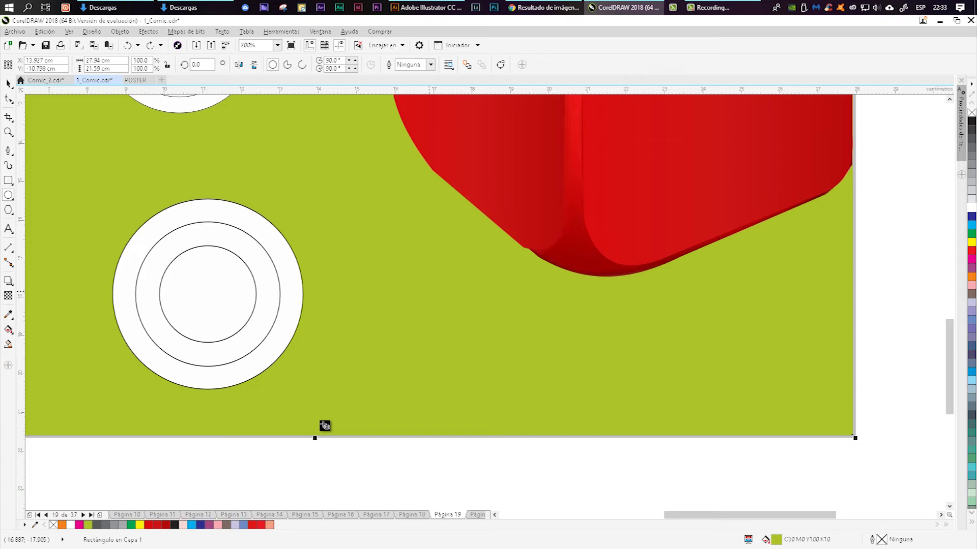
pyautogui.moveTo(396, 261); pyautogui.dragTo(466, 330)
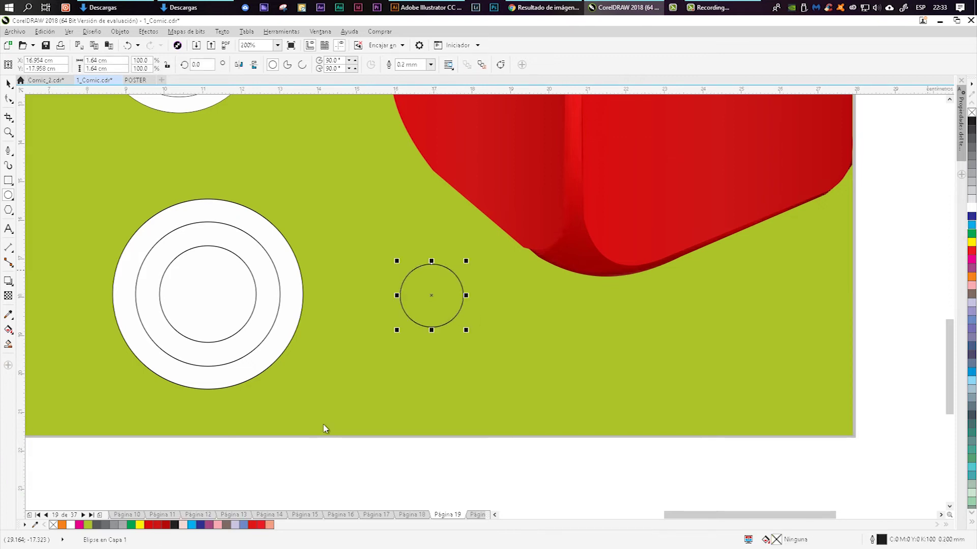
pyautogui.click(972, 225)
pyautogui.moveTo(376, 237); pyautogui.dragTo(497, 359)
pyautogui.click(971, 277)
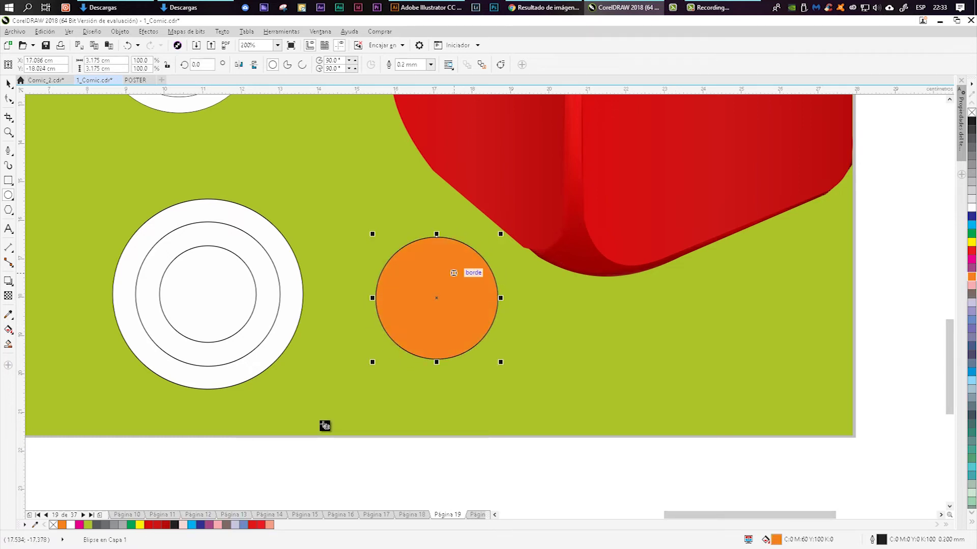
# - Delete the orange and cyan circles beside the concentric circles
pyautogui.press('Delete')
pyautogui.press('space')
pyautogui.click(436, 286)
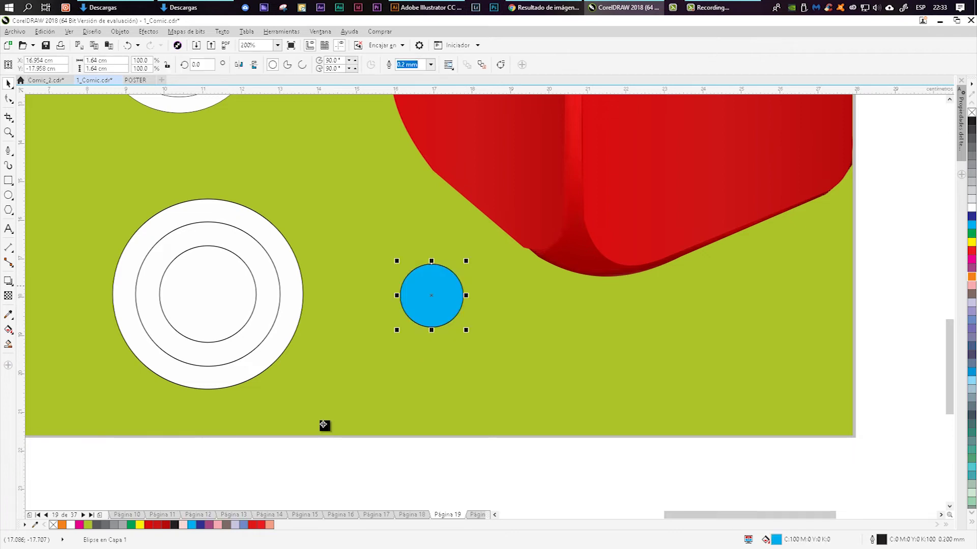
pyautogui.press('Delete')
# - Cycle the selection through the lower concentric circles
pyautogui.press('Tab')
pyautogui.press('Tab')
pyautogui.press('Tab')
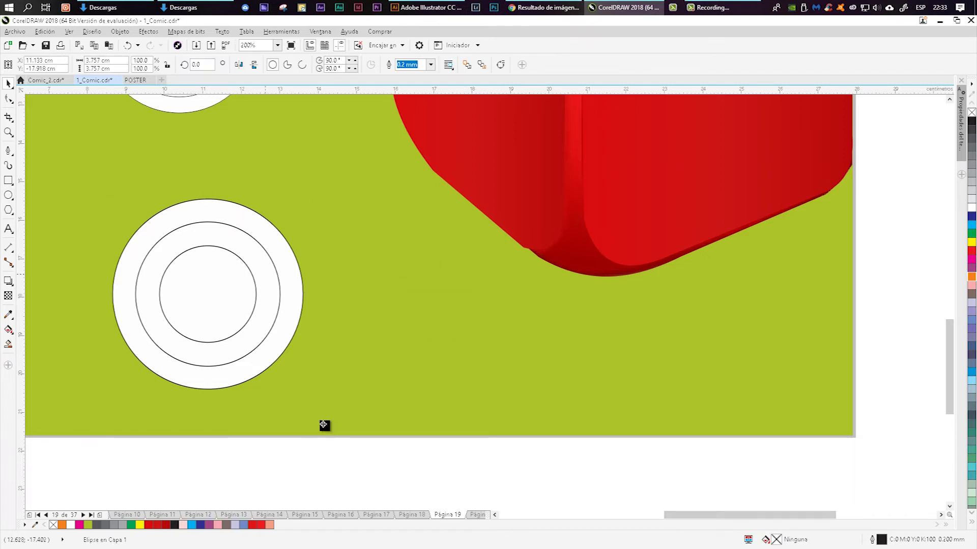
pyautogui.moveTo(337, 223); pyautogui.dragTo(434, 317)
pyautogui.scroll(-2, 435, 318)
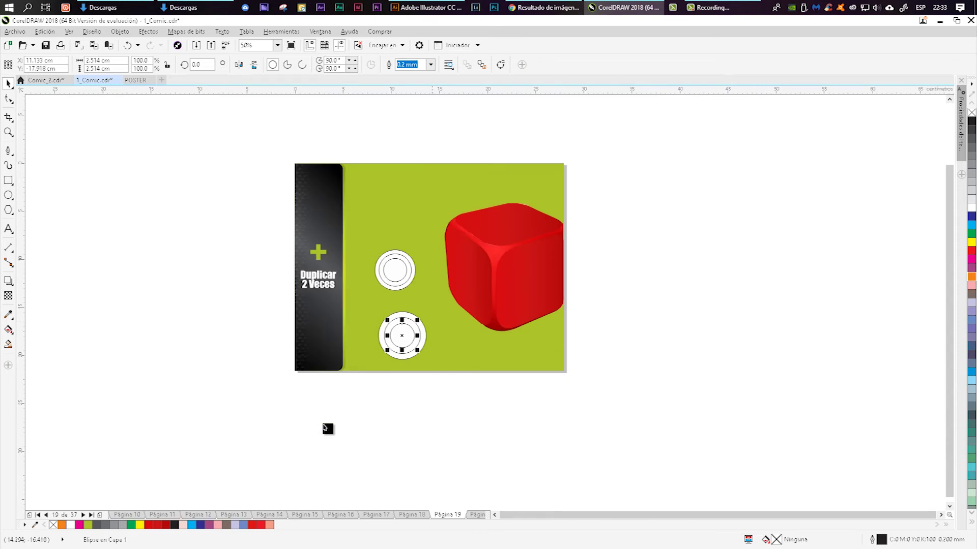
# - Go to page 20 and select the group of three coloured concentric circles
pyautogui.press('pagedown')
pyautogui.scroll(1, 386, 253)
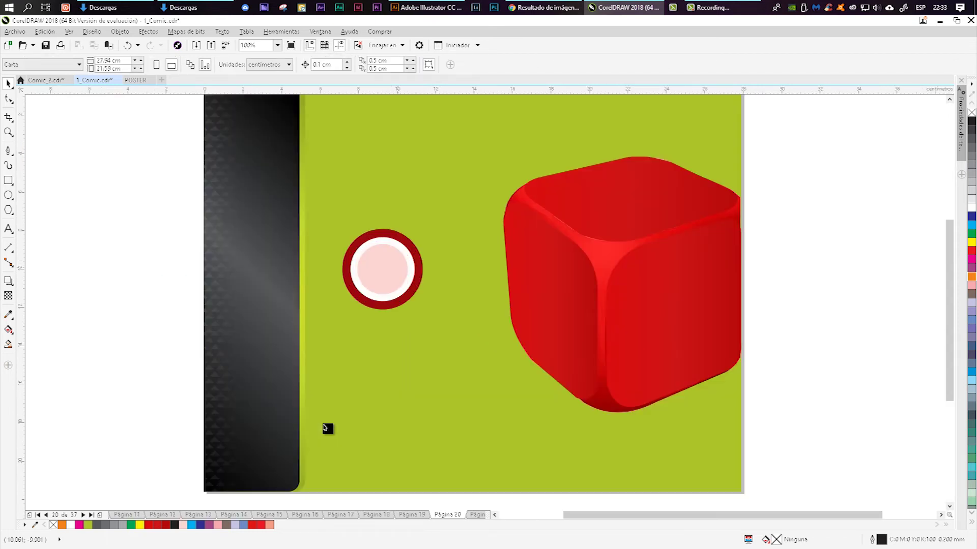
pyautogui.scroll(1, 386, 253)
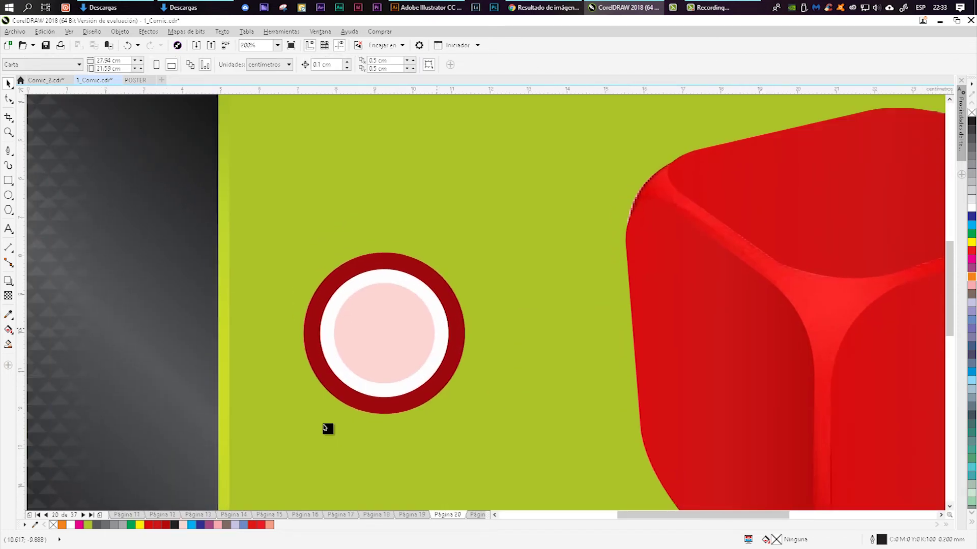
pyautogui.scroll(1, 327, 429)
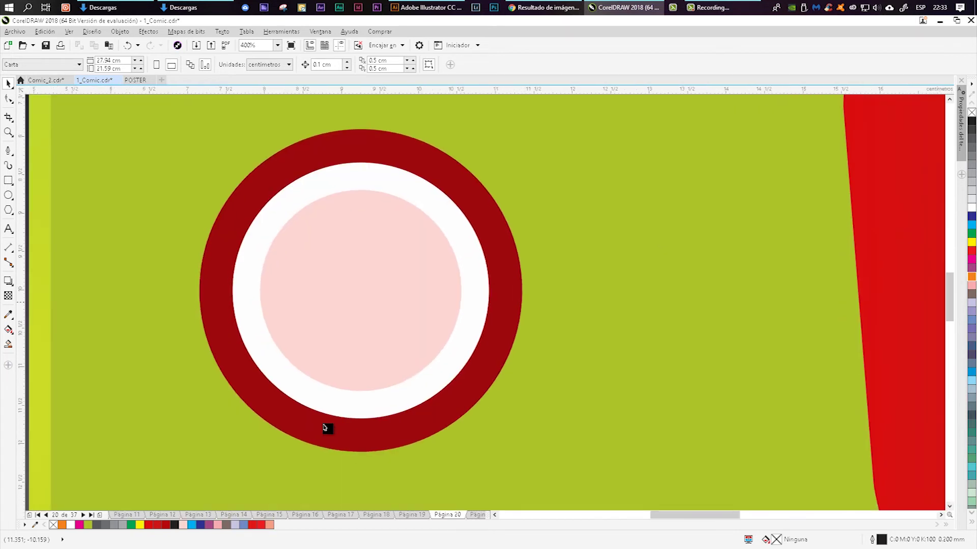
pyautogui.click(323, 425)
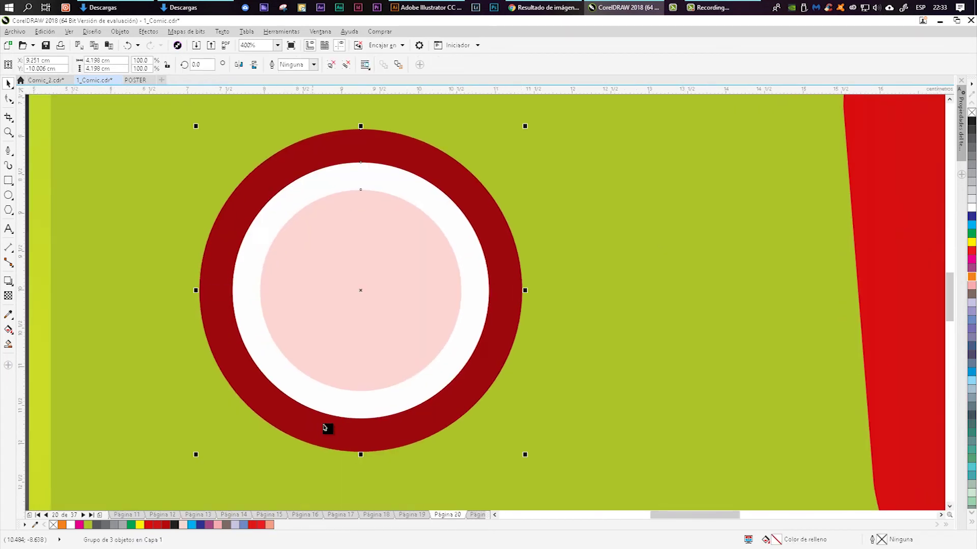
# - Try several palette fills, including pink, on the grouped concentric circles and undo them
pyautogui.click(971, 259)
pyautogui.click(972, 285)
pyautogui.click(971, 337)
pyautogui.hotkey('ctrl', 'z')
pyautogui.hotkey('ctrl', 'z')
pyautogui.hotkey('ctrl', 'z')
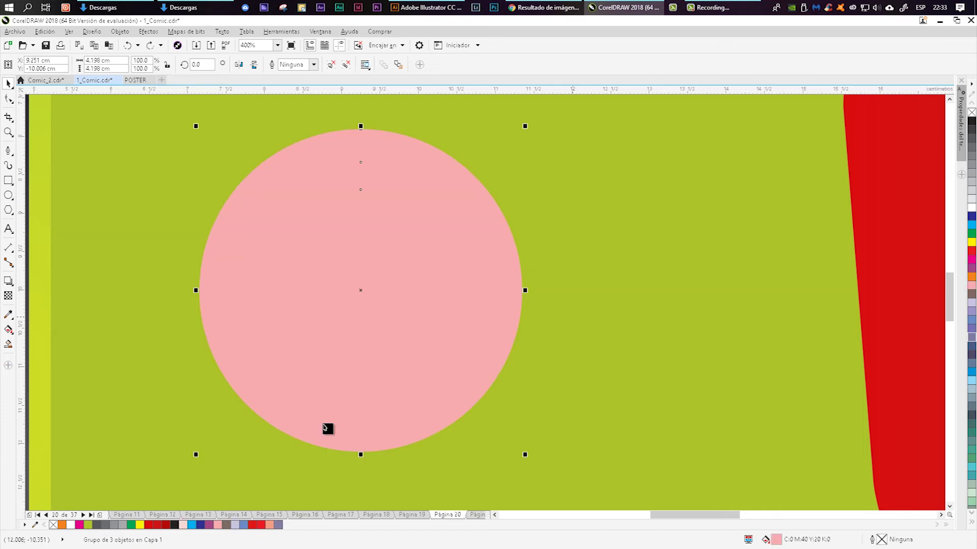
# - Ungroup the three concentric circles, then try moving the outer circle by itself and undo the move
pyautogui.click(571, 317)
pyautogui.click(506, 308)
pyautogui.hotkey('ctrl', 'u')
pyautogui.click(557, 306)
pyautogui.moveTo(512, 301); pyautogui.dragTo(548, 336)
pyautogui.hotkey('ctrl', 'z')
# - Try fills such as light blue on the ungrouped outer circle and settle on red (C0 M100 Y100 K0)
pyautogui.click(971, 320)
pyautogui.click(972, 345)
pyautogui.click(971, 380)
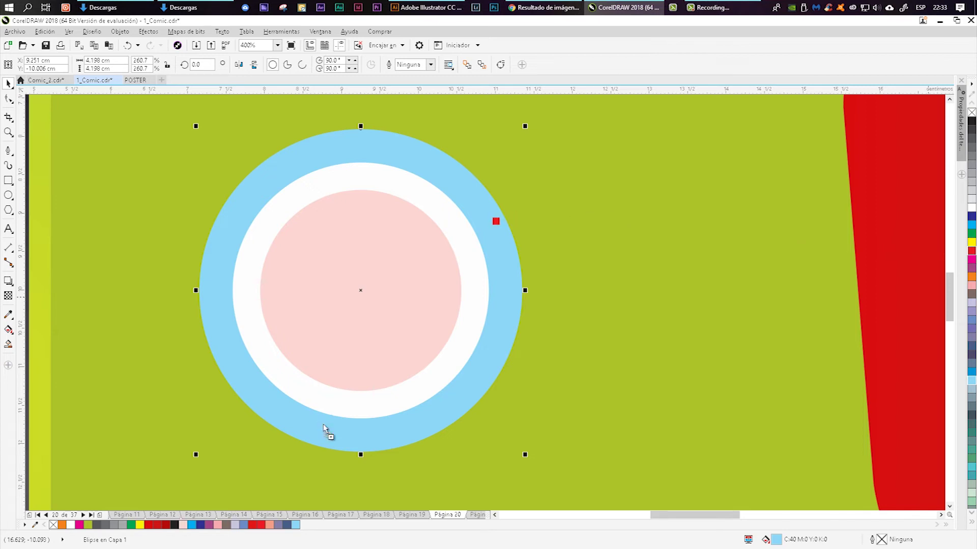
pyautogui.click(326, 431)
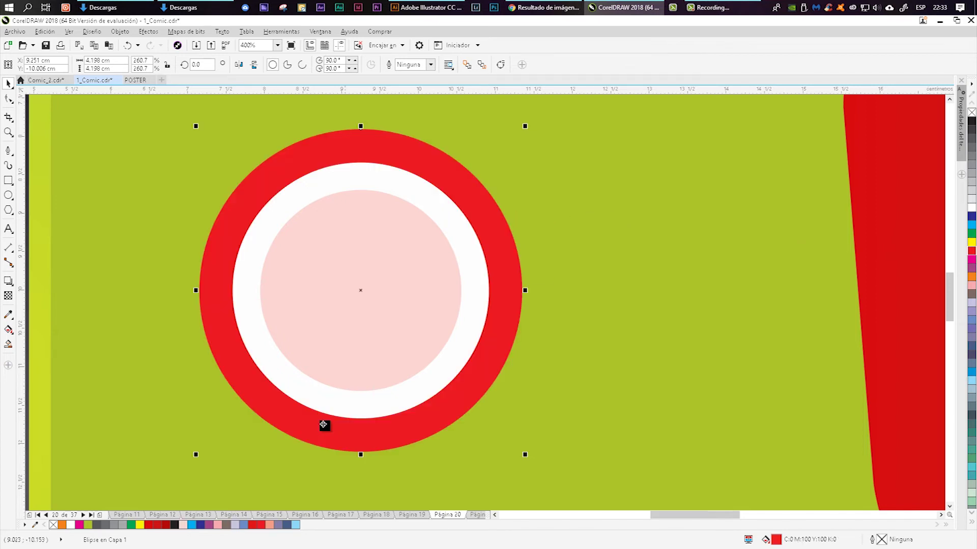
# - Try a black 0.2 mm outline on all three concentric circles, undo it and deselect them
pyautogui.scroll(-2, 325, 428)
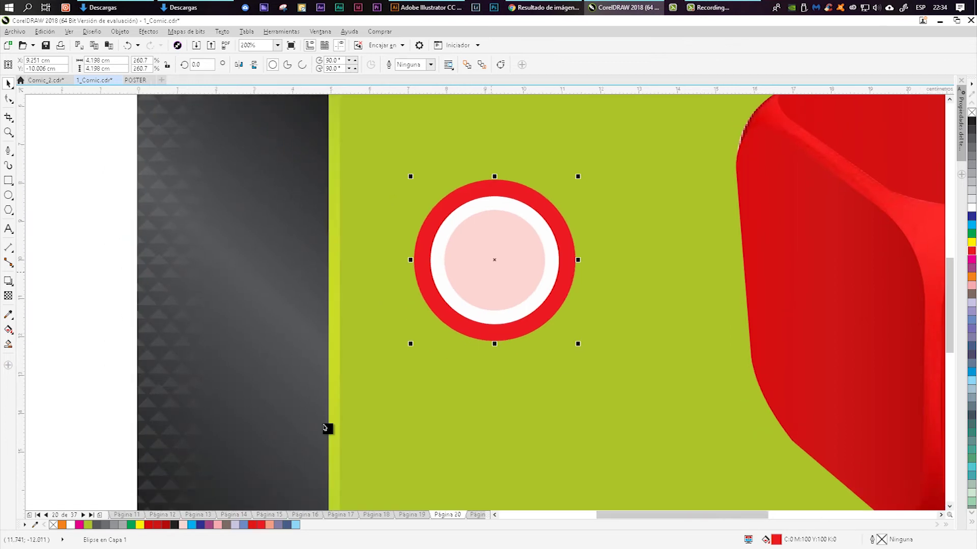
pyautogui.moveTo(393, 157); pyautogui.dragTo(623, 389)
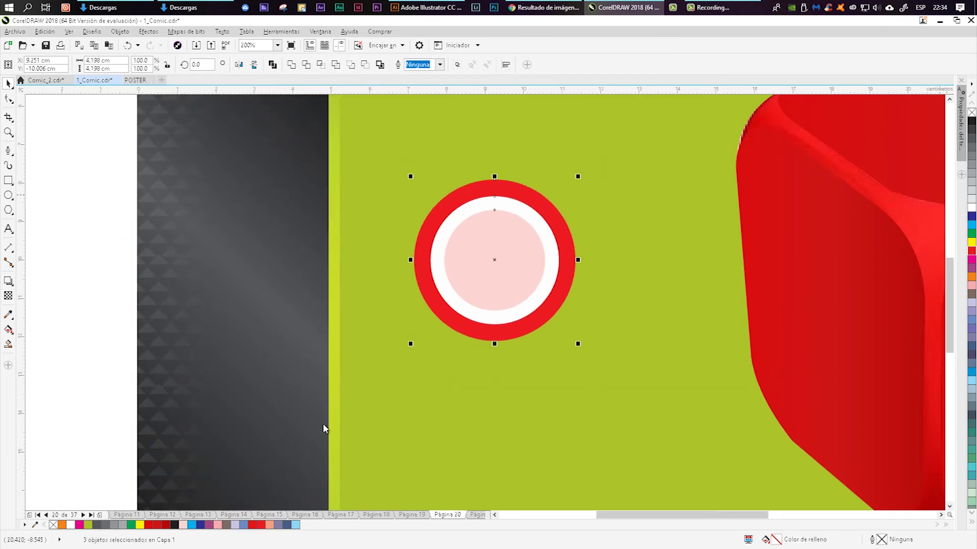
pyautogui.rightClick(972, 121)
pyautogui.scroll(2, 447, 282)
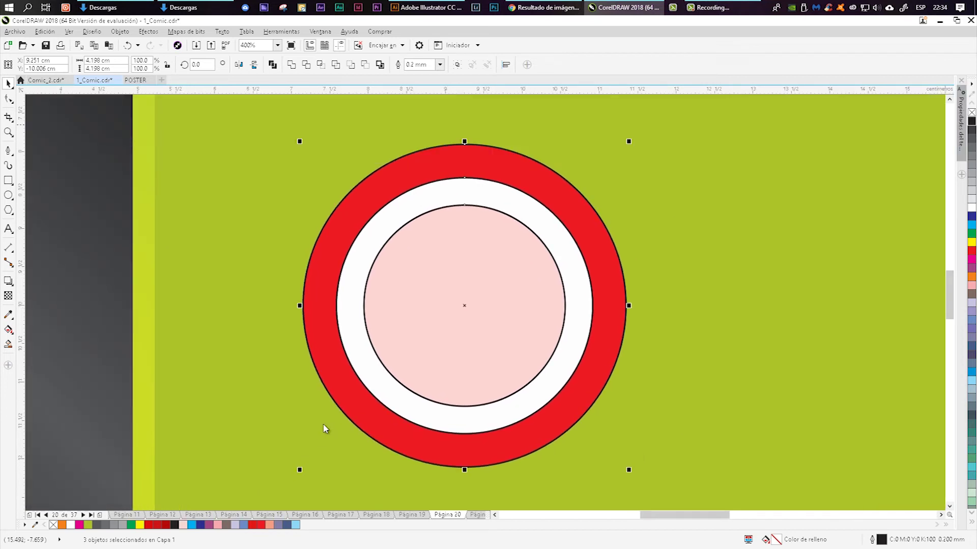
pyautogui.hotkey('ctrl', 'z')
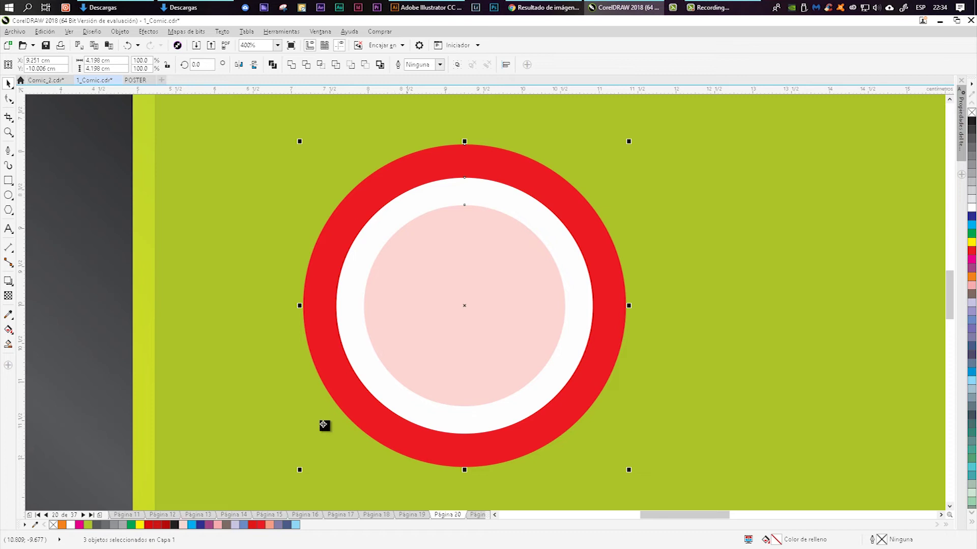
pyautogui.scroll(-2, 323, 425)
pyautogui.scroll(-2, 324, 426)
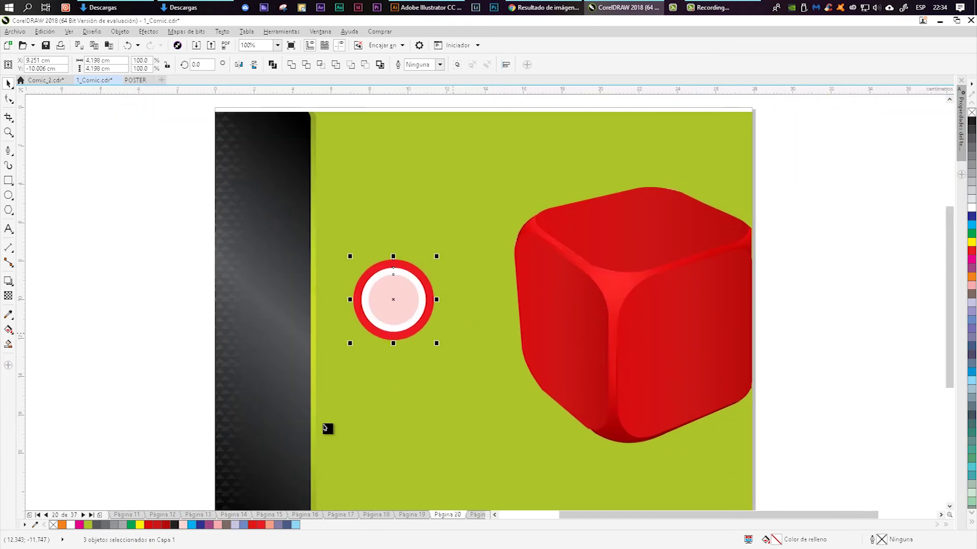
pyautogui.press('Escape')
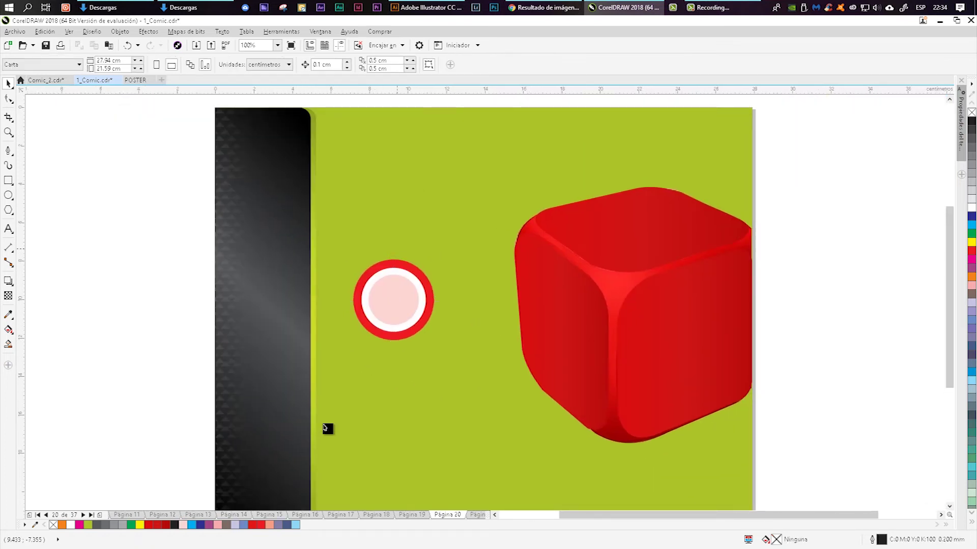
# - Look at the grouping and Shift examples on pages 21 and 22, then return to page 20
pyautogui.press('pagedown')
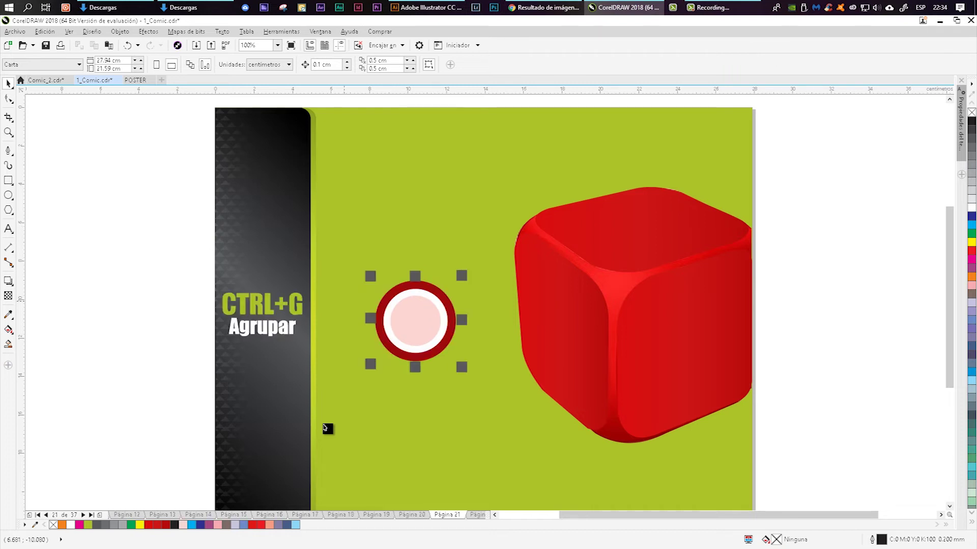
pyautogui.moveTo(349, 254); pyautogui.dragTo(492, 395)
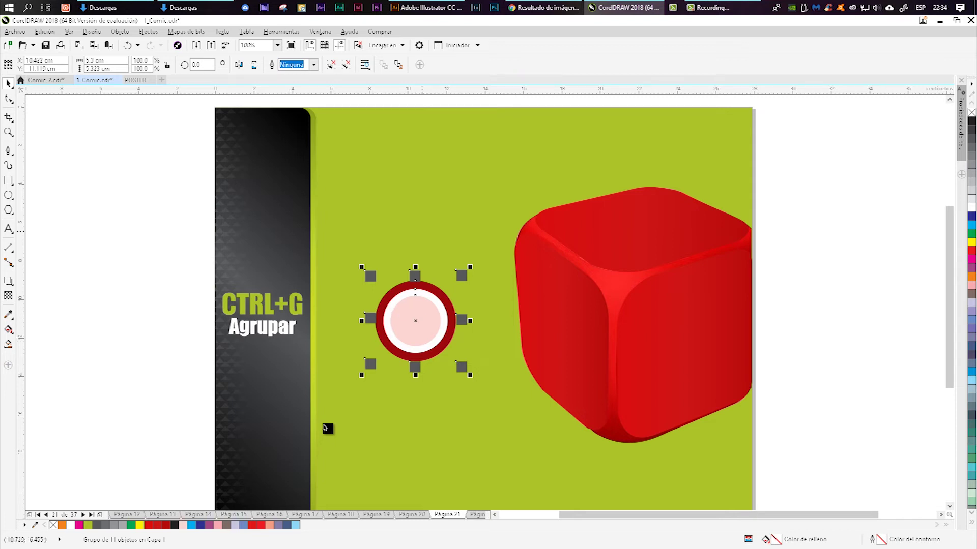
pyautogui.press('pagedown')
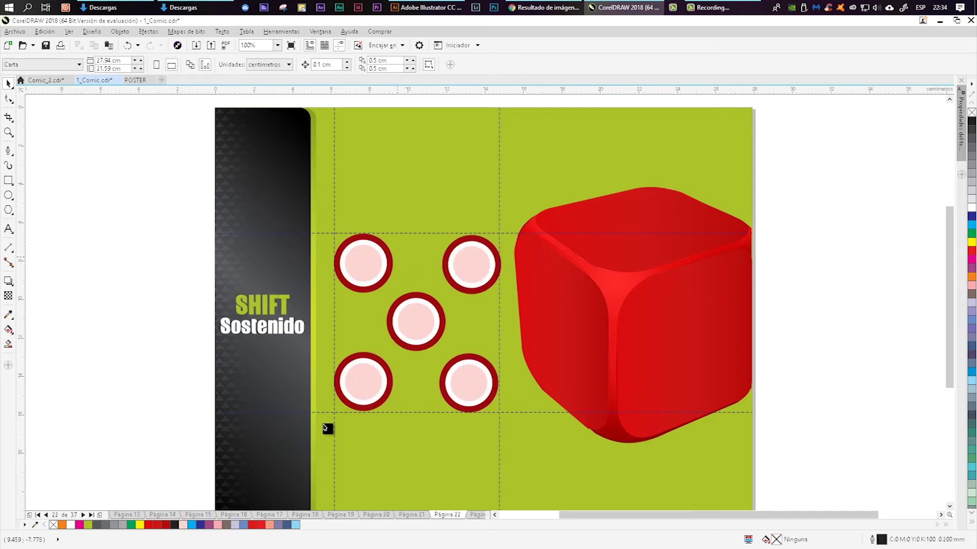
pyautogui.press('pageup')
pyautogui.press('pageup')
# - Group the three concentric circles and move the group down to about X 9.59 cm, Y -11.62 cm
pyautogui.press('Tab')
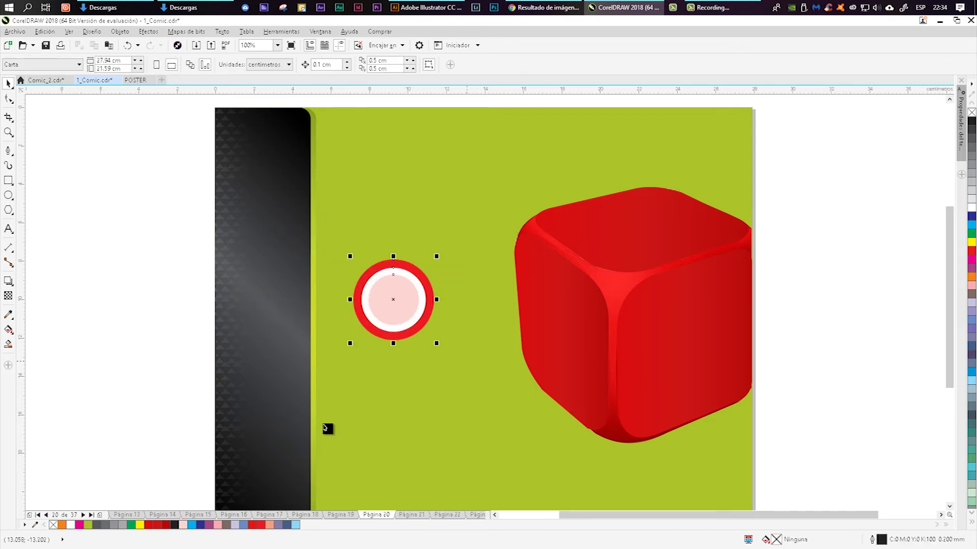
pyautogui.hotkey('ctrl', 'g')
pyautogui.moveTo(393, 300)
pyautogui.mouseDown()
pyautogui.moveTo(431, 378)
pyautogui.moveTo(427, 175)
pyautogui.moveTo(272, 246)
pyautogui.moveTo(397, 333)
pyautogui.moveTo(448, 240)
pyautogui.moveTo(399, 261)
pyautogui.mouseUp()
pyautogui.click(483, 397)
pyautogui.moveTo(400, 261); pyautogui.dragTo(418, 339)
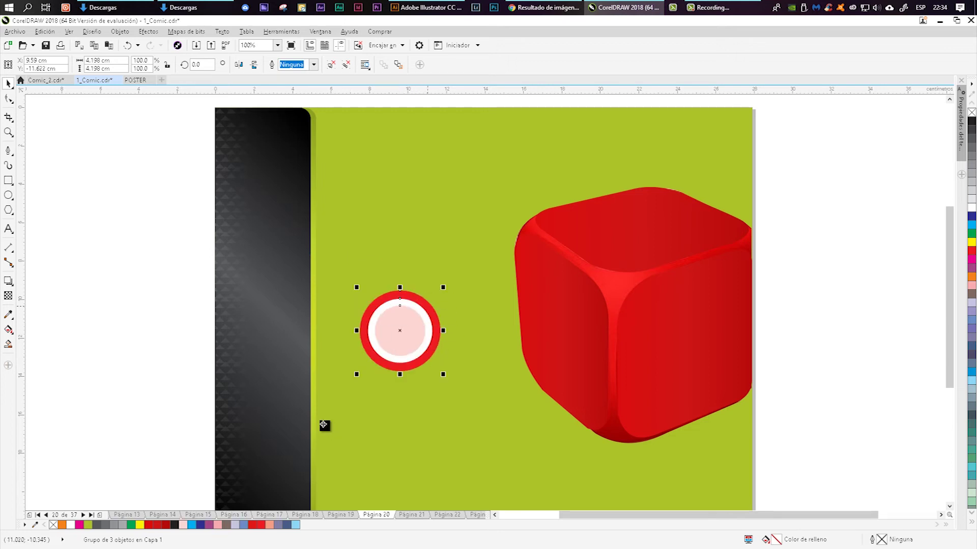
# - Ungroup the circles and move the pink and white circles separately away from the red one
pyautogui.hotkey('ctrl', 'u')
pyautogui.click(460, 316)
pyautogui.click(411, 337)
pyautogui.moveTo(411, 336); pyautogui.dragTo(442, 250)
pyautogui.click(435, 330)
pyautogui.moveTo(409, 337); pyautogui.dragTo(339, 292)
pyautogui.click(408, 353)
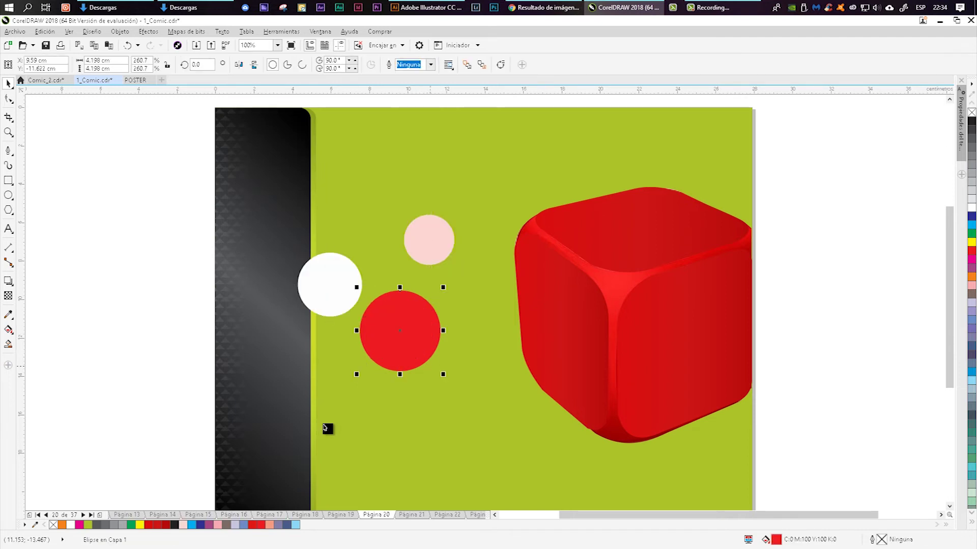
# - On page 21, try copying the grouped dot with its square markers below the original and undo the copy
pyautogui.press('pagedown')
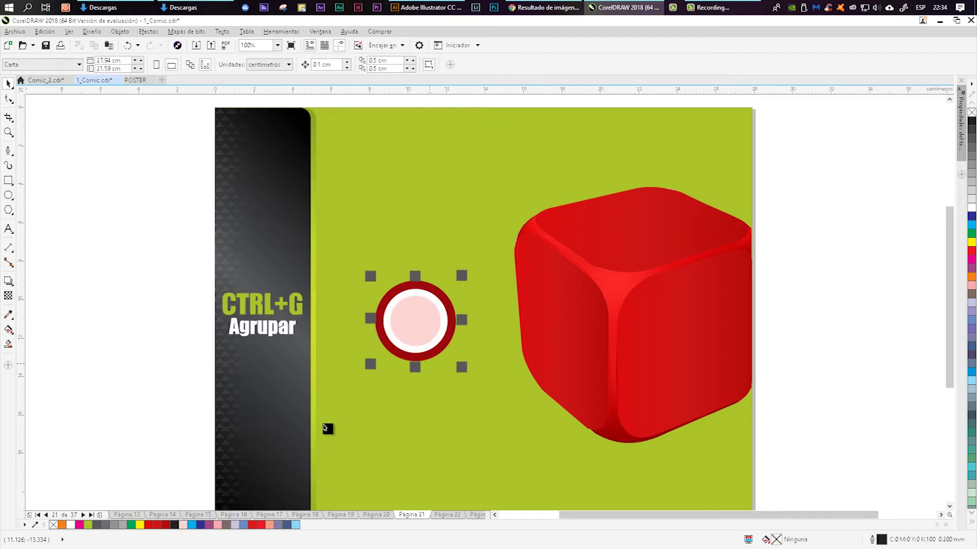
pyautogui.moveTo(590, 388)
pyautogui.mouseDown()
pyautogui.moveTo(616, 283)
pyautogui.moveTo(612, 331)
pyautogui.mouseUp()
pyautogui.click(611, 331)
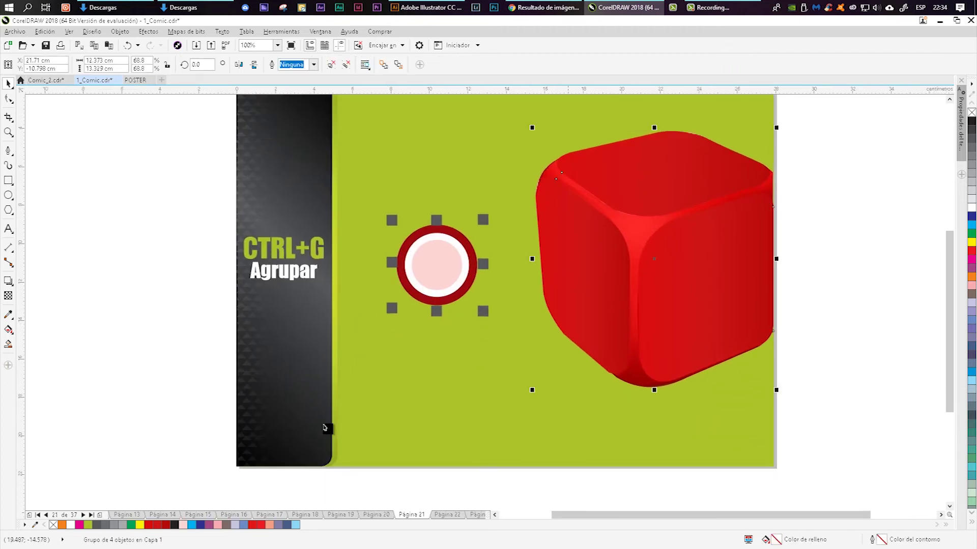
pyautogui.click(452, 276)
pyautogui.moveTo(453, 279); pyautogui.dragTo(480, 405)
pyautogui.rightClick(480, 405)
pyautogui.hotkey('ctrl', 'z')
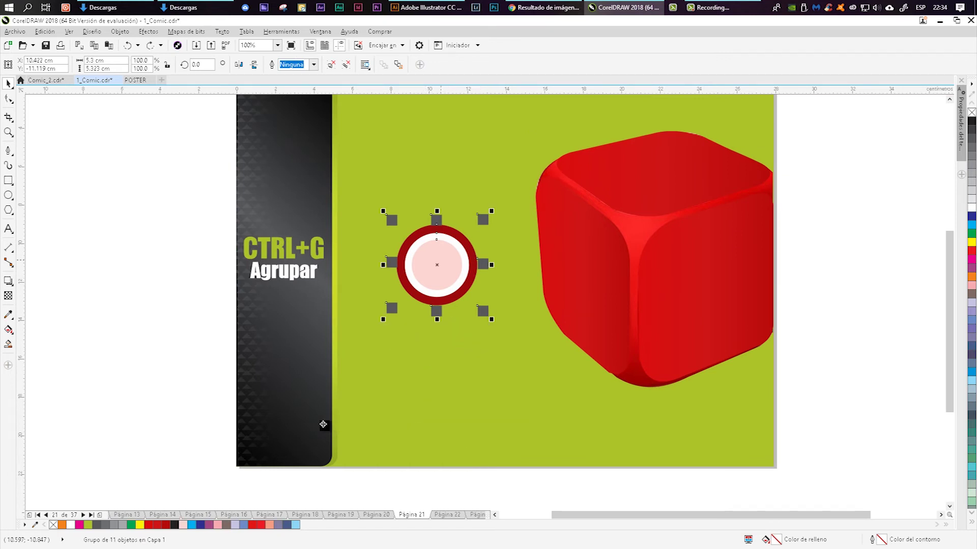
# - On page 22, delete the centre, upper-right and both lower dots, keeping only the upper-left one
pyautogui.press('pagedown')
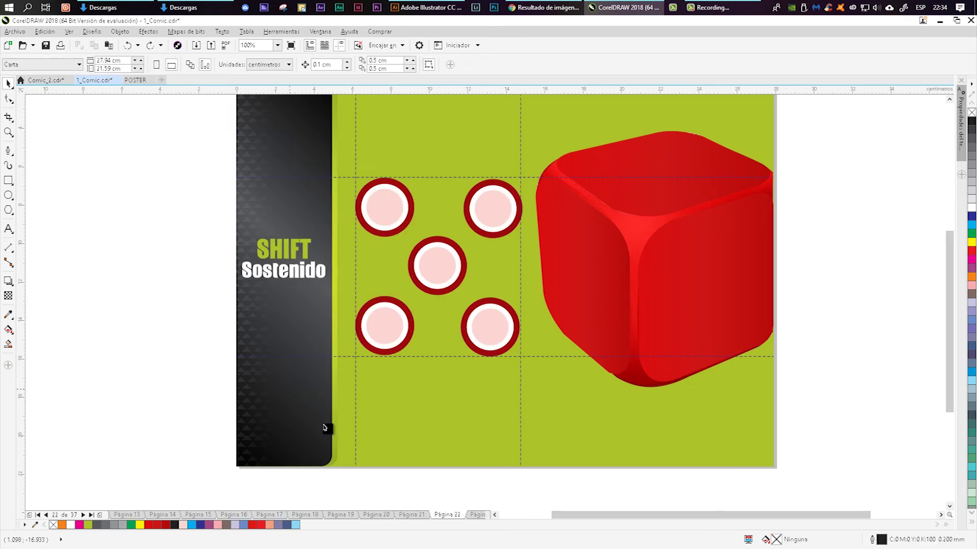
pyautogui.click(437, 265)
pyautogui.press('Delete')
pyautogui.click(488, 211)
pyautogui.press('Delete')
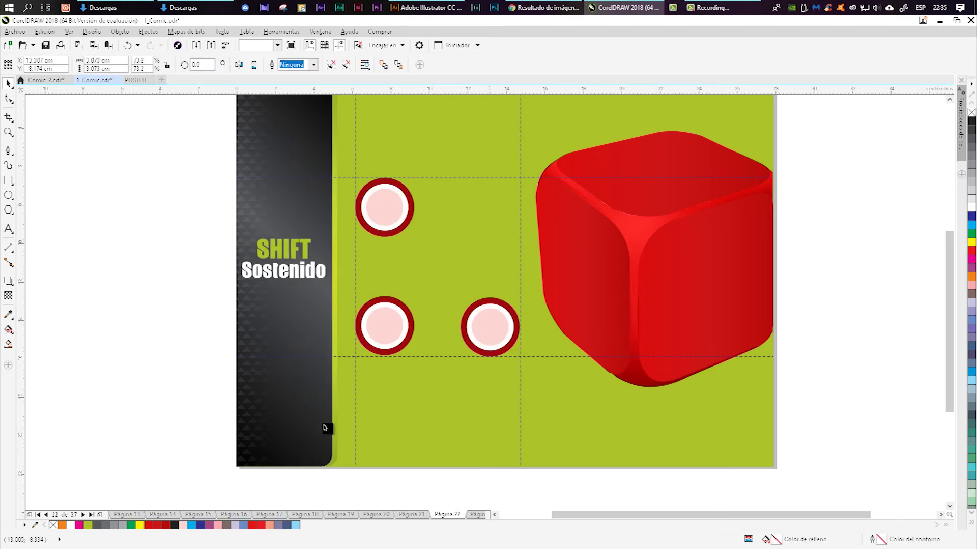
pyautogui.click(489, 327)
pyautogui.press('Delete')
pyautogui.click(425, 327)
pyautogui.click(385, 325)
pyautogui.press('Delete')
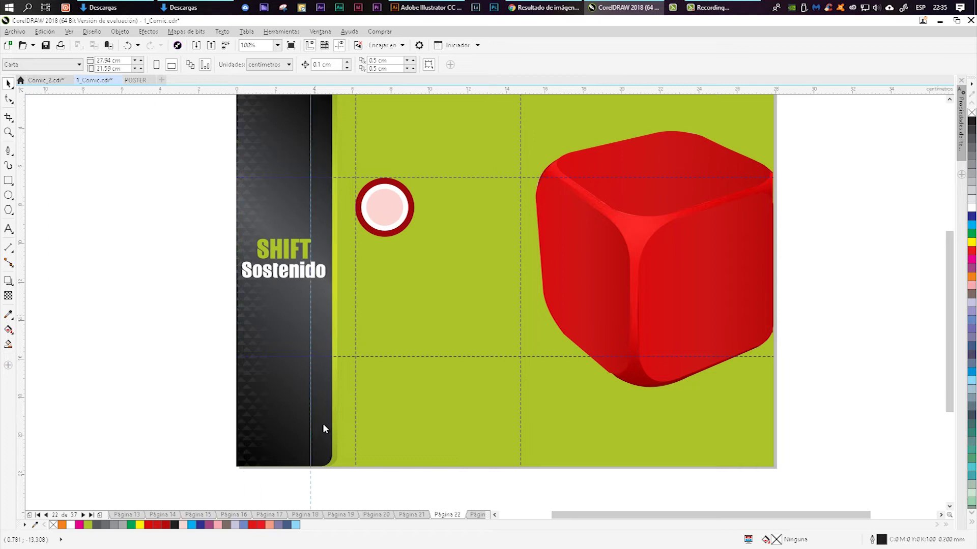
# - Place vertical and horizontal guidelines along the four dashed lines that frame the dot area
pyautogui.click(355, 327)
pyautogui.moveTo(21, 292); pyautogui.dragTo(520, 329)
pyautogui.moveTo(542, 90); pyautogui.dragTo(512, 356)
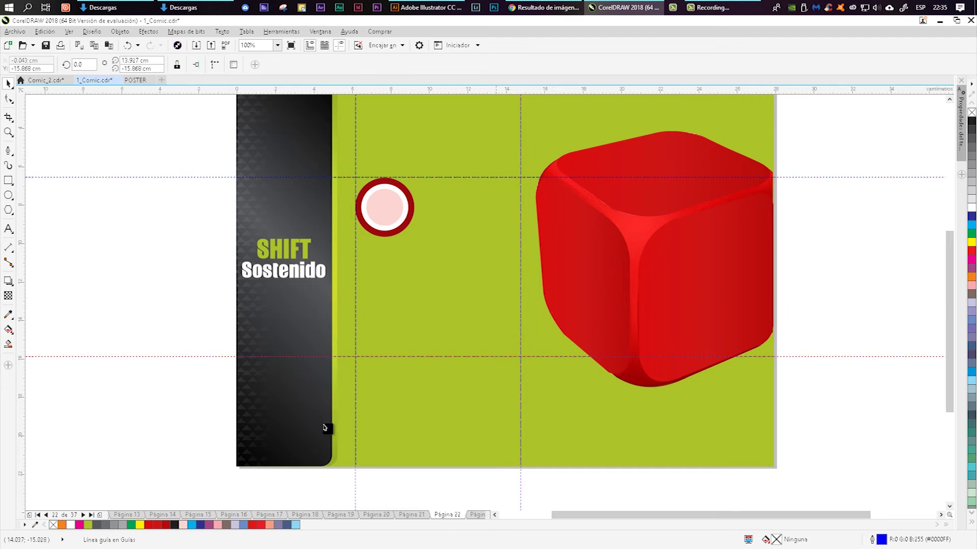
pyautogui.scroll(1, 324, 427)
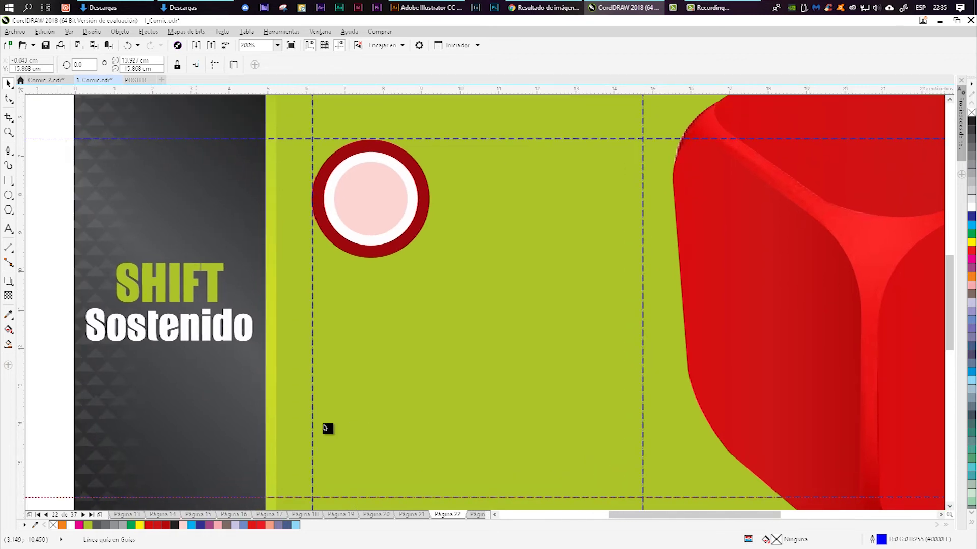
# - Try duplicating the remaining dot with the Duplicate command and undo the duplicate
pyautogui.click(354, 210)
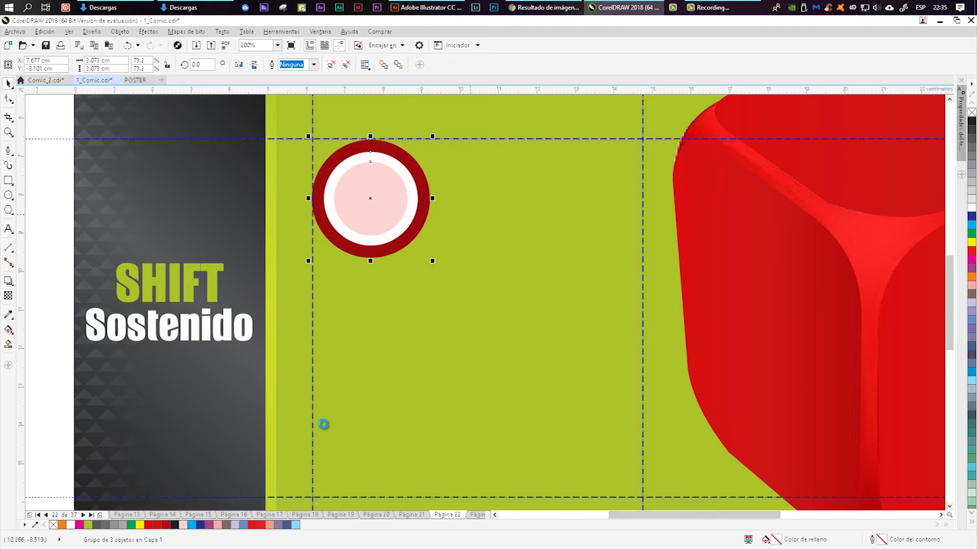
pyautogui.scroll(-1, 325, 429)
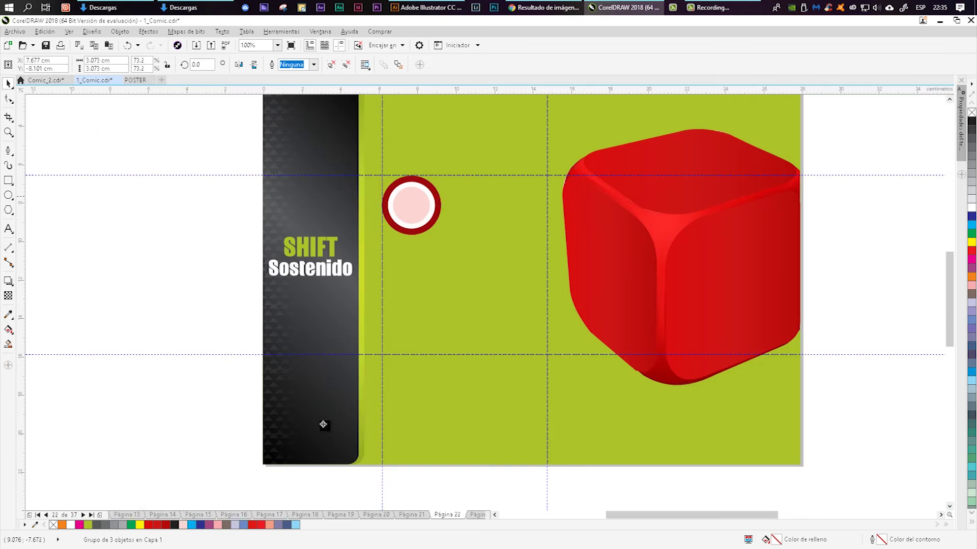
pyautogui.scroll(1, 324, 429)
pyautogui.hotkey('ctrl', 'd')
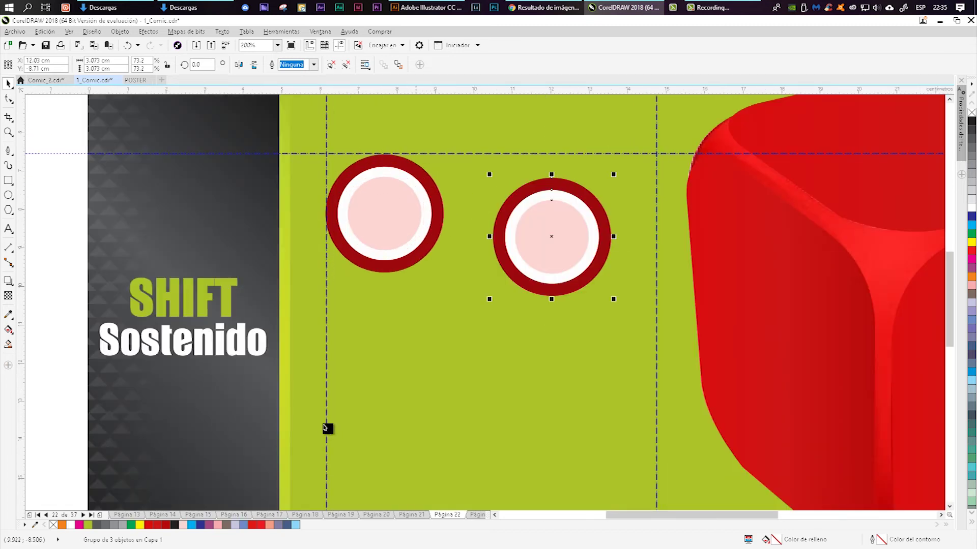
pyautogui.hotkey('ctrl', 'z')
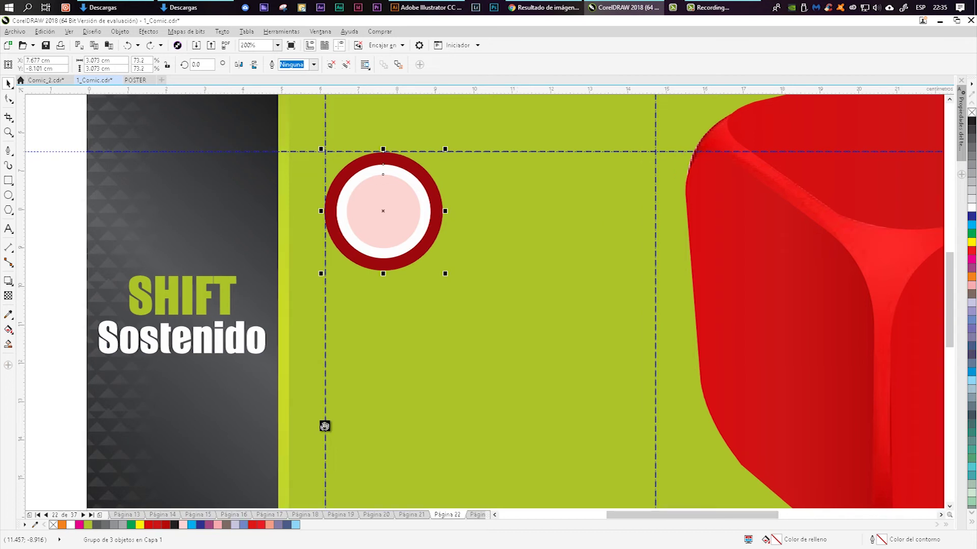
pyautogui.scroll(-1, 324, 429)
pyautogui.moveTo(487, 148)
pyautogui.mouseDown()
pyautogui.moveTo(464, 226)
pyautogui.moveTo(432, 275)
pyautogui.mouseUp()
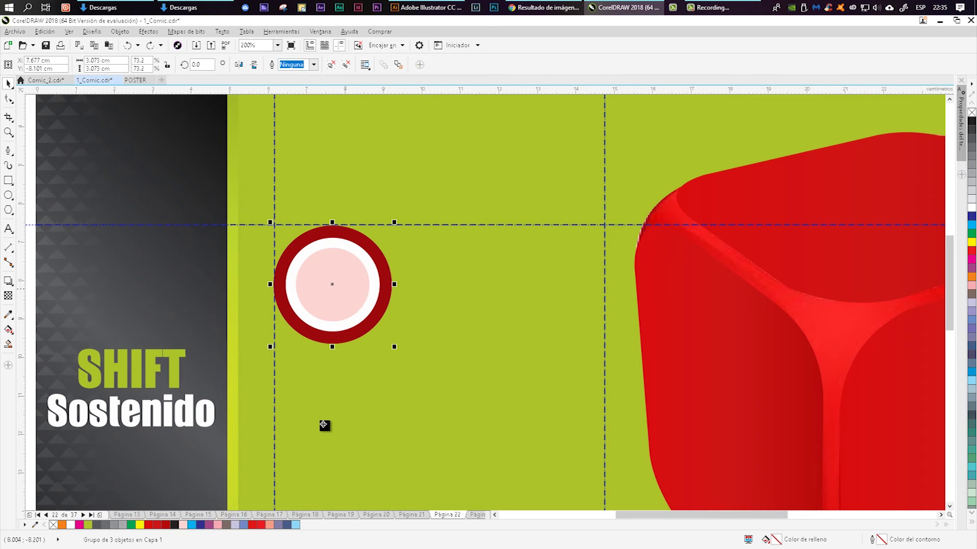
# - Try placing unconstrained copies of the dot diagonally around the original and undo them
pyautogui.hotkey('ctrl', 'shift', 'z')
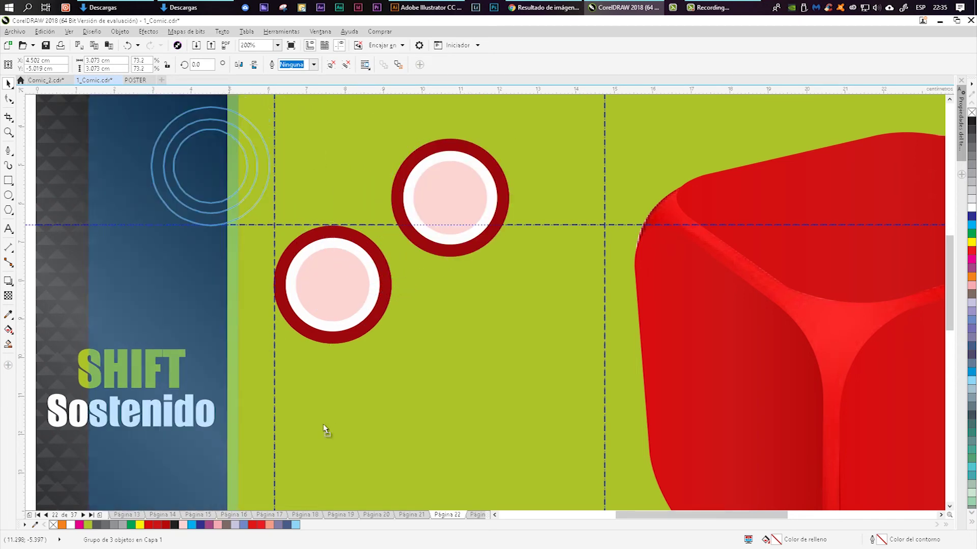
pyautogui.moveTo(258, 228); pyautogui.dragTo(449, 198)
pyautogui.moveTo(402, 268); pyautogui.dragTo(323, 314)
pyautogui.hotkey('ctrl', 'z')
pyautogui.hotkey('ctrl', 'z')
pyautogui.hotkey('ctrl', 'z')
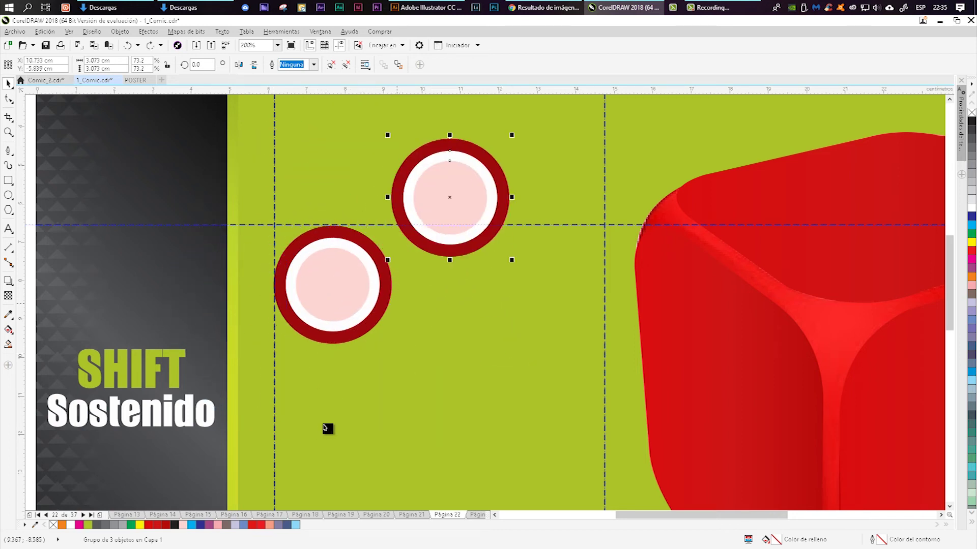
# - Copy the dot horizontally until the copy meets the right vertical guideline, centred at about X 13.25 cm
pyautogui.moveTo(342, 293); pyautogui.dragTo(501, 296)
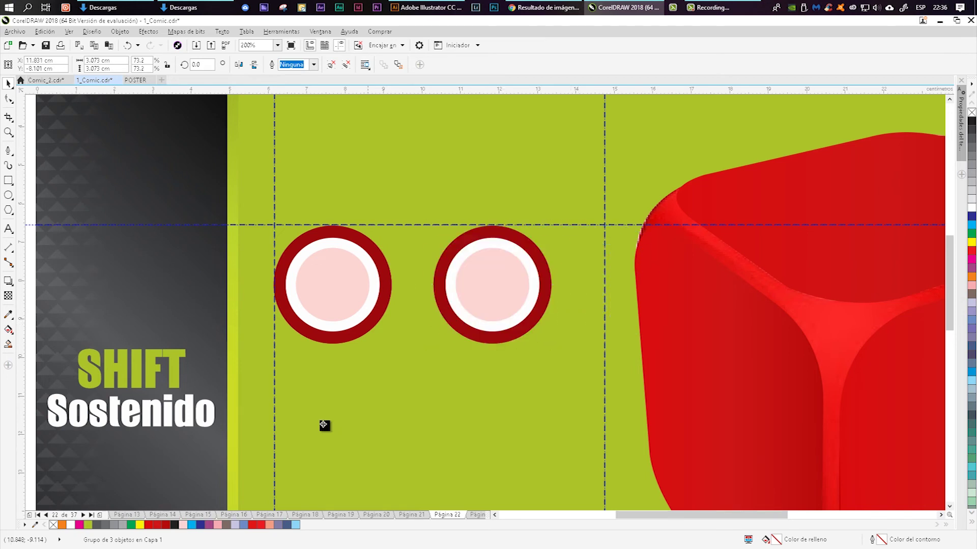
pyautogui.hotkey('ctrl', 'z')
pyautogui.moveTo(324, 425); pyautogui.dragTo(540, 425)
pyautogui.moveTo(546, 297); pyautogui.dragTo(546, 297)
pyautogui.rightClick(546, 297)
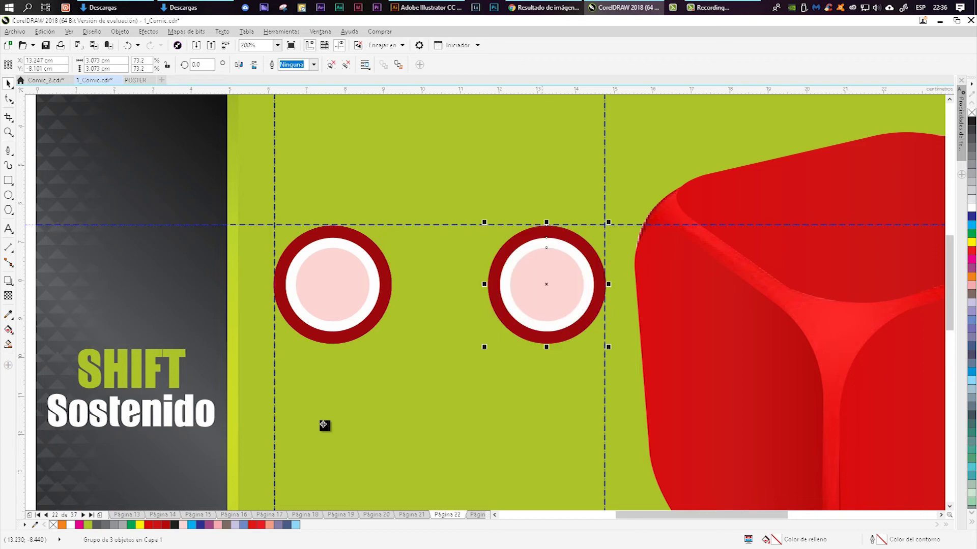
# - Copy both upper dots straight down to the lower guideline and place a fifth dot in the middle at about X 10.49 cm, Y -11.39 cm
pyautogui.scroll(-1, 456, 305)
pyautogui.moveTo(457, 341); pyautogui.dragTo(411, 245)
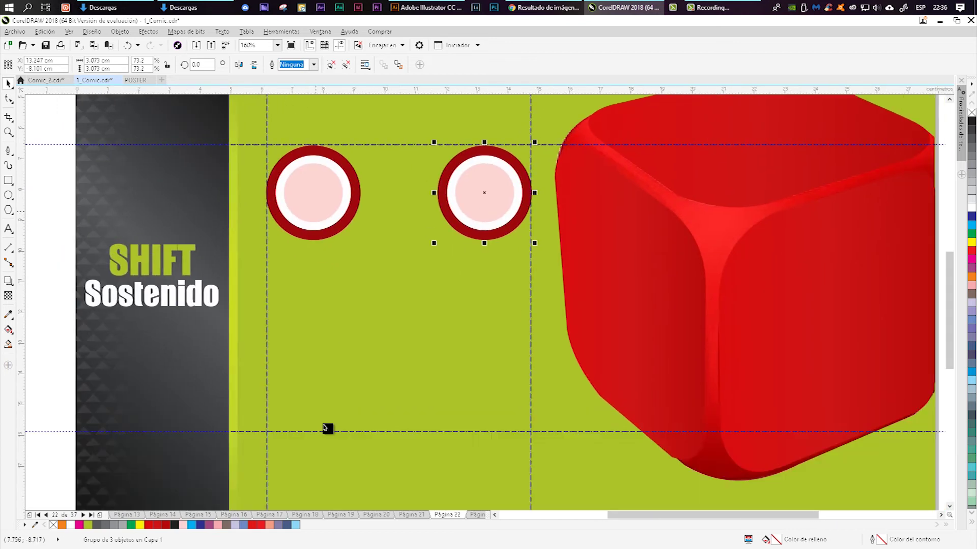
pyautogui.keyDown('shift'); pyautogui.click(315, 212); pyautogui.keyUp('shift')
pyautogui.moveTo(312, 208)
pyautogui.mouseDown()
pyautogui.moveTo(313, 392)
pyautogui.moveTo(413, 319)
pyautogui.moveTo(418, 294)
pyautogui.moveTo(407, 292)
pyautogui.mouseUp()
pyautogui.rightClick(313, 392)
pyautogui.click(323, 384)
pyautogui.scroll(-3, 325, 429)
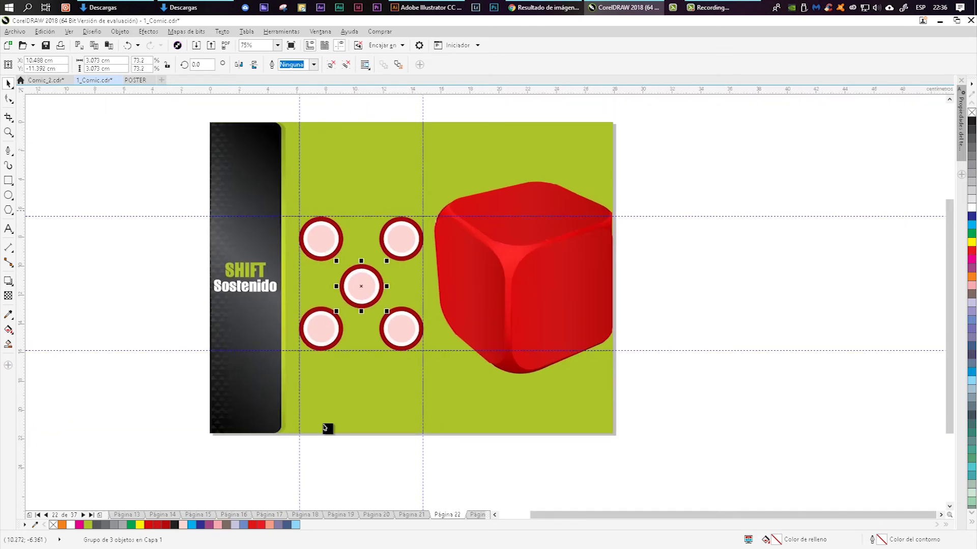
pyautogui.click(326, 429)
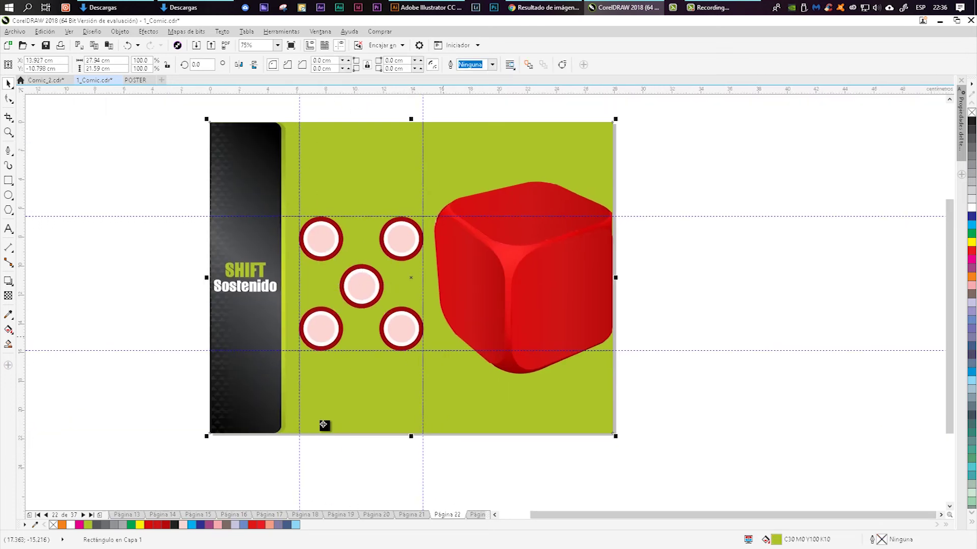
# - Go to page 23 and lock its green background rectangle in place
pyautogui.press('pagedown')
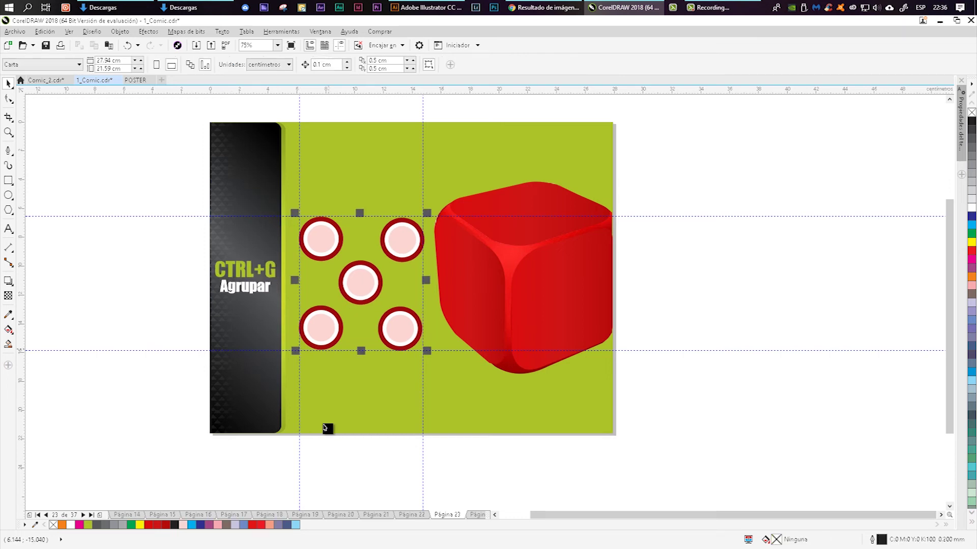
pyautogui.click(325, 429)
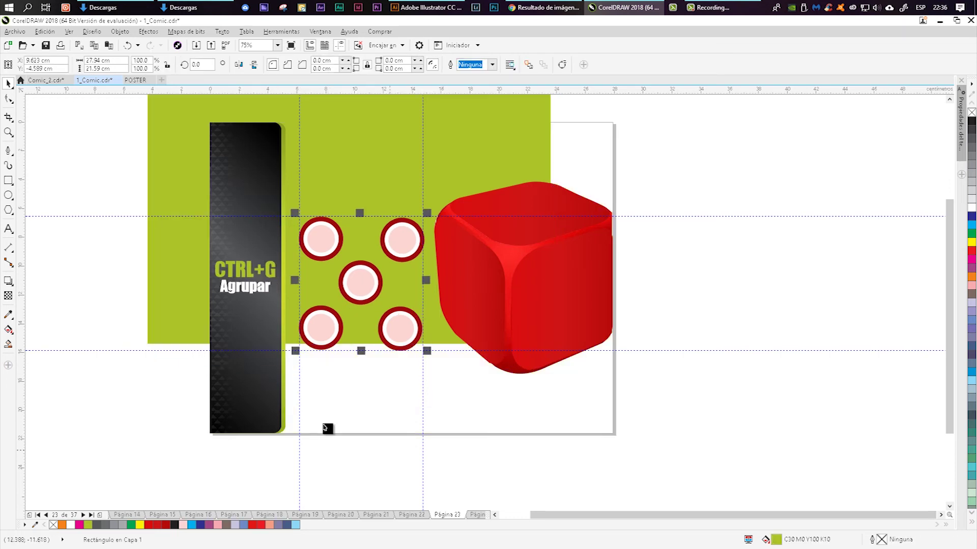
pyautogui.rightClick(323, 426)
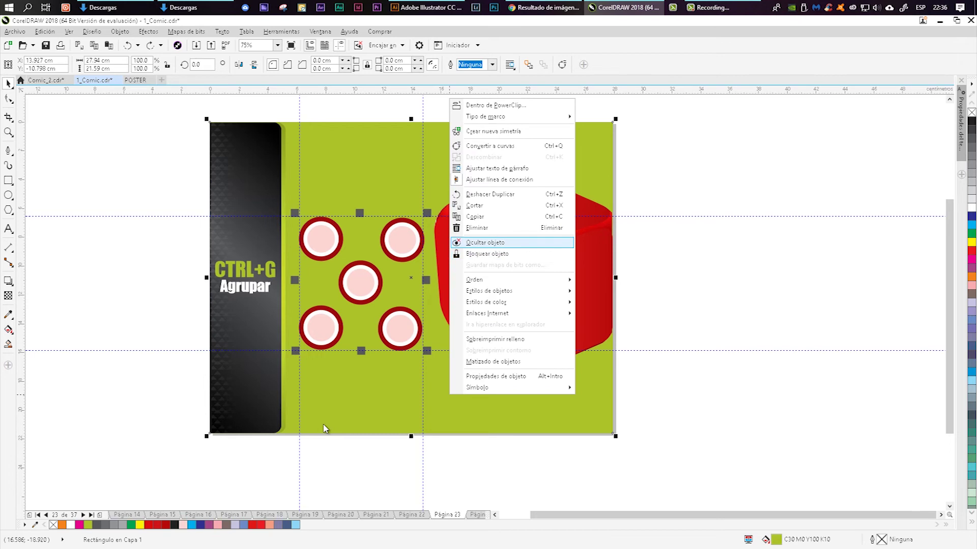
pyautogui.click(478, 242)
# - Group the five dots on page 23 together with the gray squares around them
pyautogui.moveTo(416, 346); pyautogui.dragTo(265, 175)
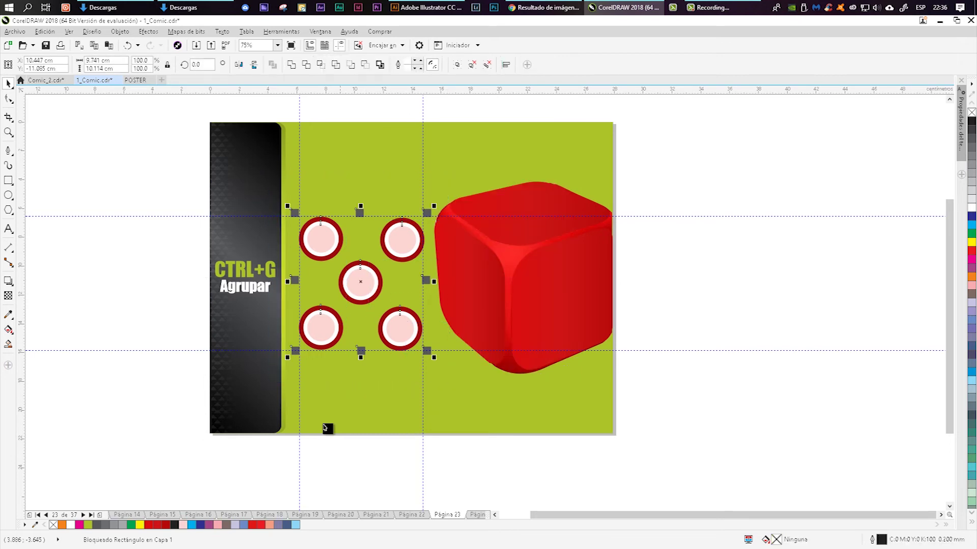
pyautogui.hotkey('ctrl', 'g')
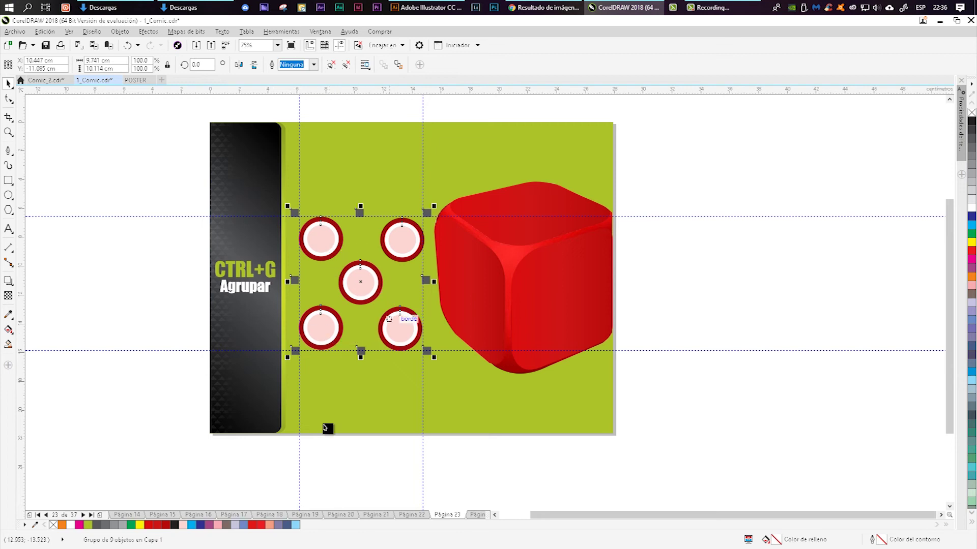
pyautogui.scroll(1, 345, 284)
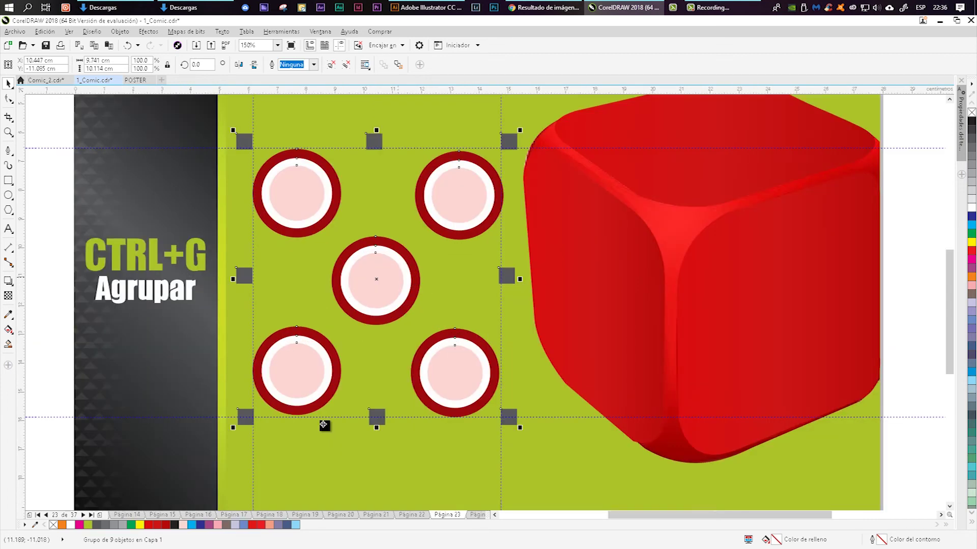
pyautogui.scroll(-1, 323, 425)
pyautogui.scroll(1, 323, 425)
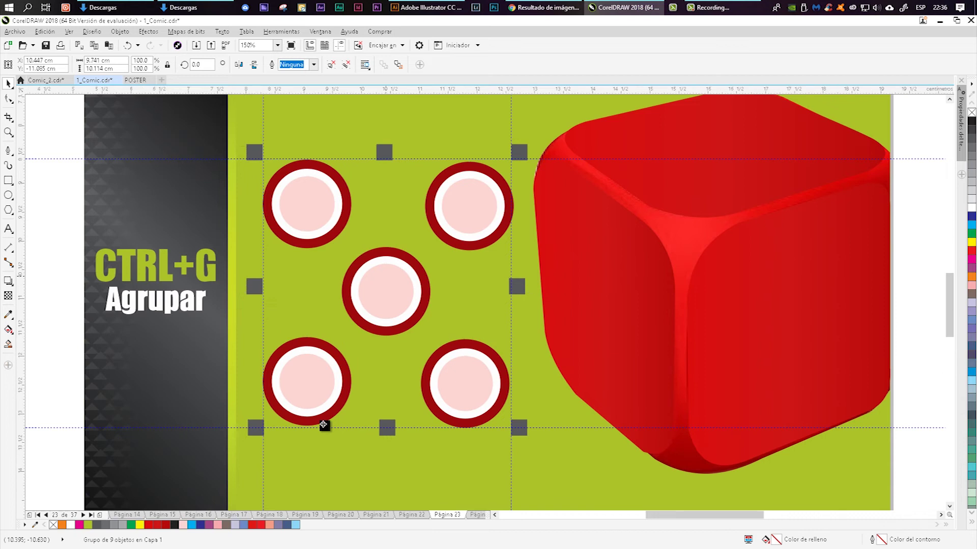
pyautogui.scroll(1, 324, 425)
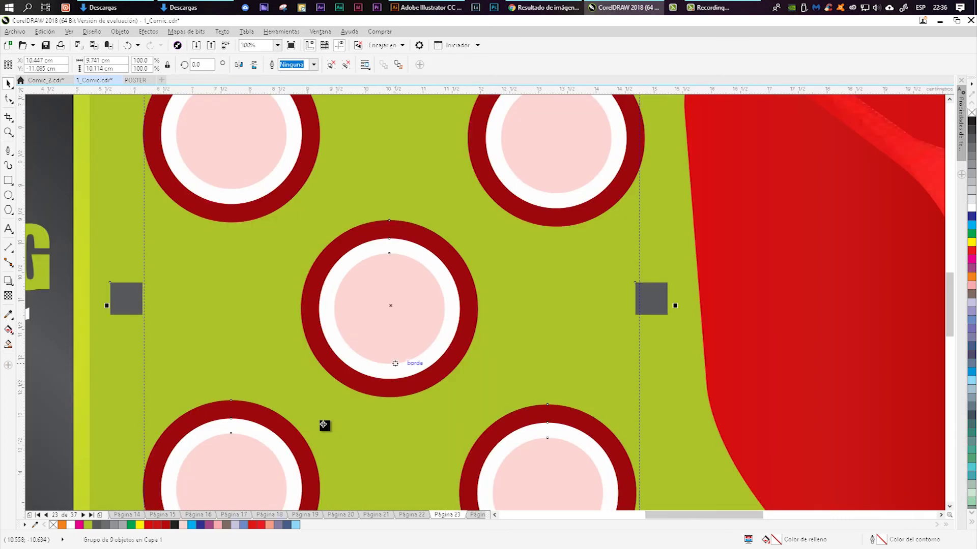
pyautogui.scroll(-1, 324, 426)
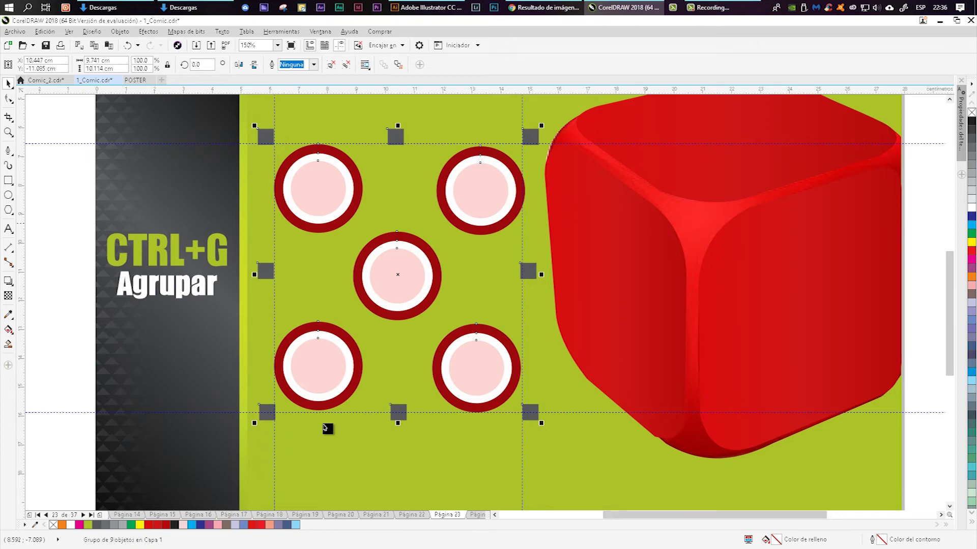
pyautogui.scroll(-1, 326, 427)
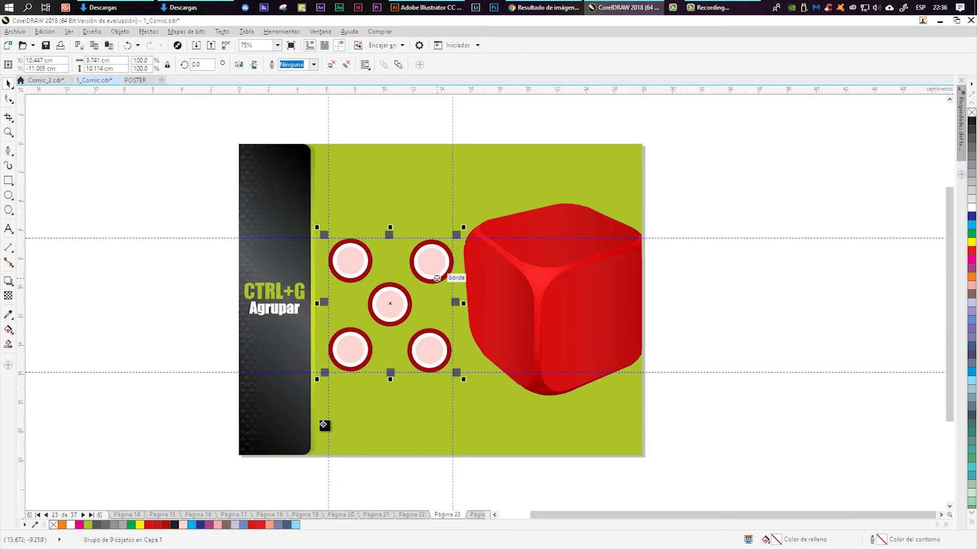
# - Go to page 24 and delete the dot groups over the die's left and right faces
pyautogui.press('pagedown')
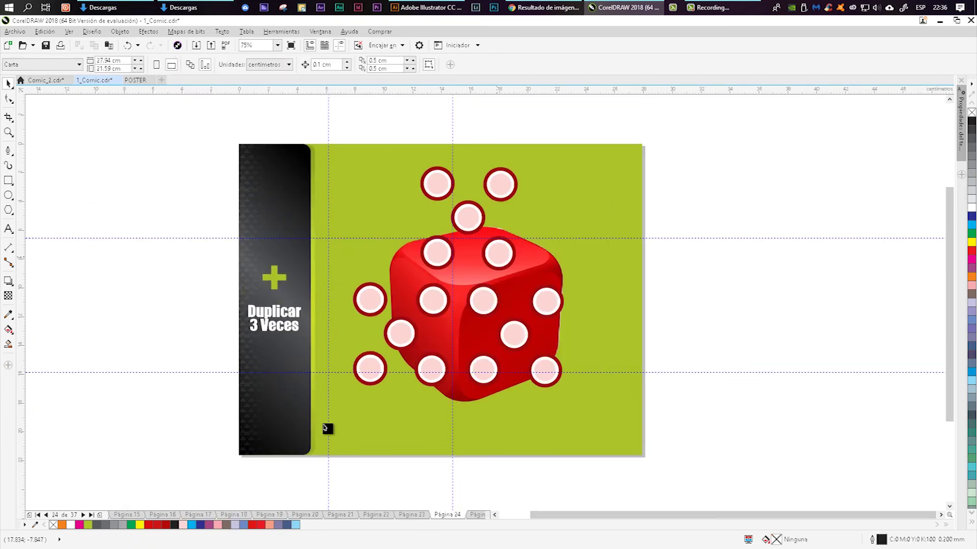
pyautogui.press('Tab')
pyautogui.press('Tab')
pyautogui.press('Delete')
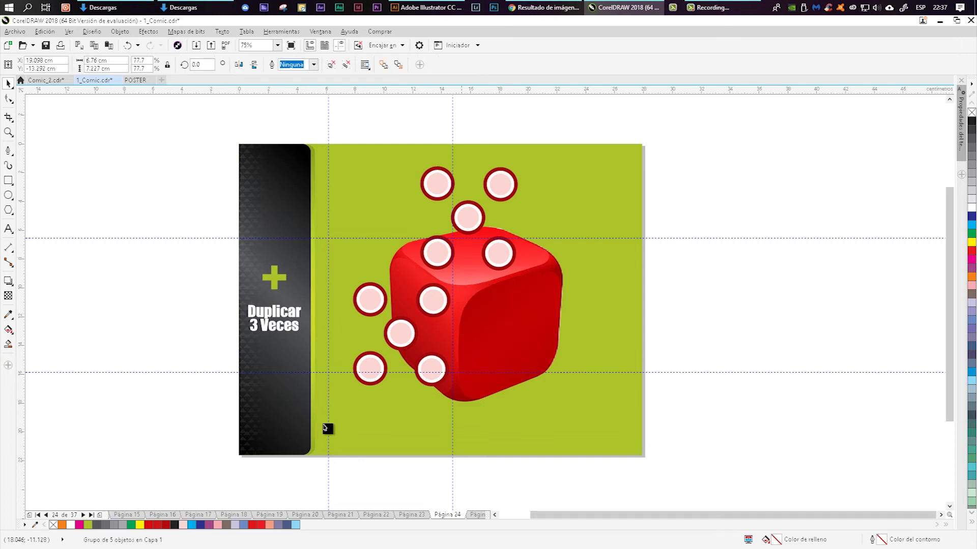
pyautogui.press('Delete')
# - Copy the dot group above the die to the left and right faces, the right copy at about X 20.12 cm, Y -14.30 cm
pyautogui.press('Tab')
pyautogui.moveTo(468, 217); pyautogui.dragTo(529, 349)
pyautogui.rightClick(386, 340)
pyautogui.rightClick(529, 349)
pyautogui.moveTo(614, 325); pyautogui.dragTo(612, 286)
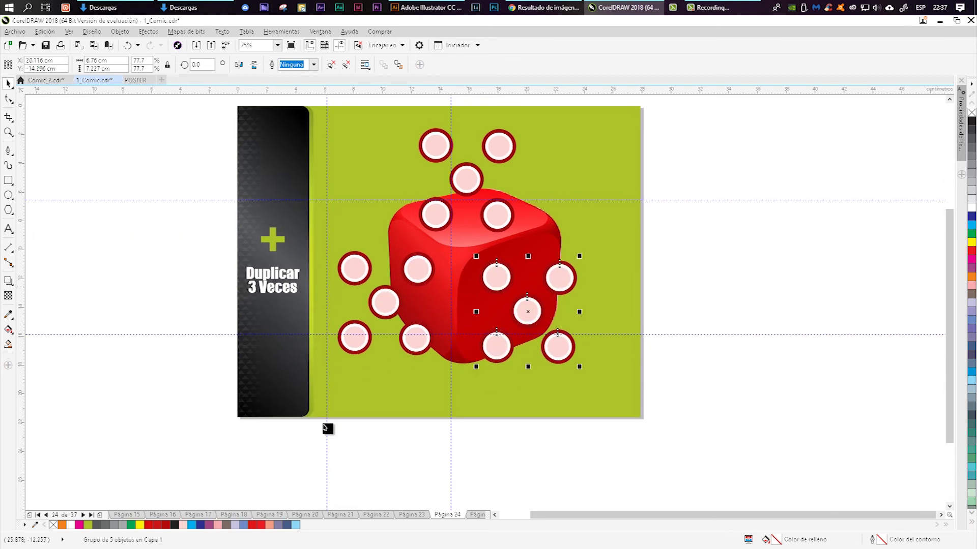
# - Place a practice copy of the five-dot group in the blank area beside the page, at about X 34.63 cm, Y -11.20 cm
pyautogui.moveTo(677, 264); pyautogui.dragTo(560, 279)
pyautogui.click(561, 278)
pyautogui.click(445, 296)
pyautogui.moveTo(445, 296)
pyautogui.mouseDown()
pyautogui.moveTo(627, 271)
pyautogui.moveTo(654, 252)
pyautogui.mouseUp()
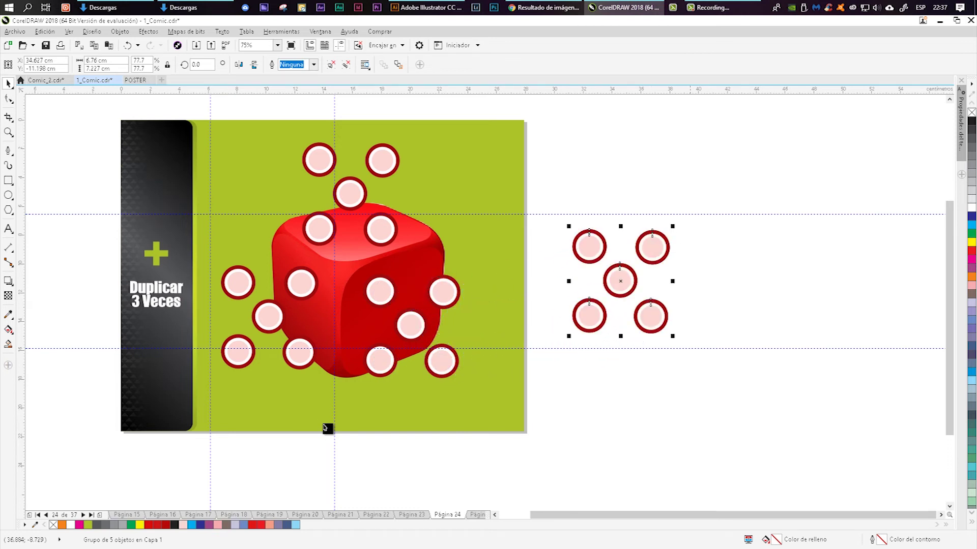
pyautogui.click(712, 279)
pyautogui.moveTo(713, 280); pyautogui.dragTo(692, 231)
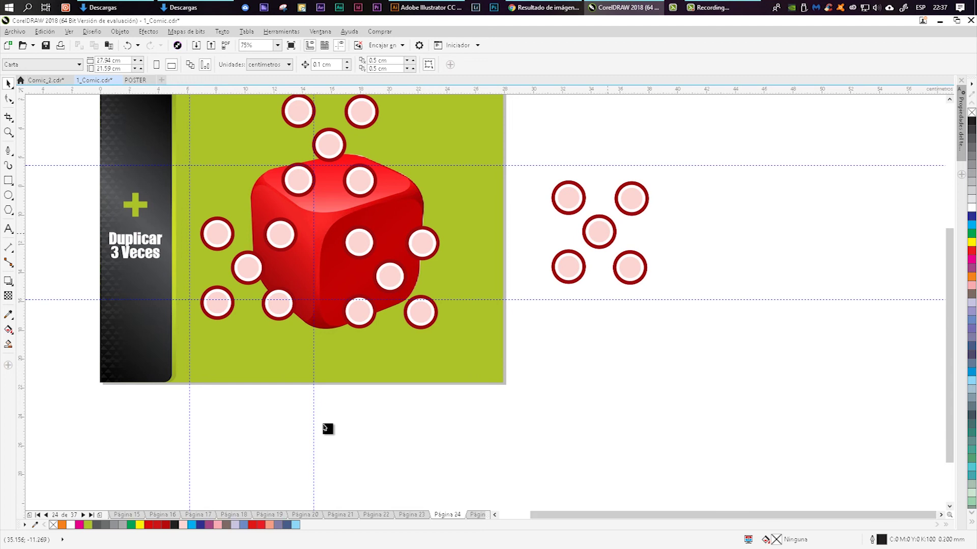
# - Copy the off-page dot group straight below itself, try shifting the original slightly and undo that shift
pyautogui.click(597, 232)
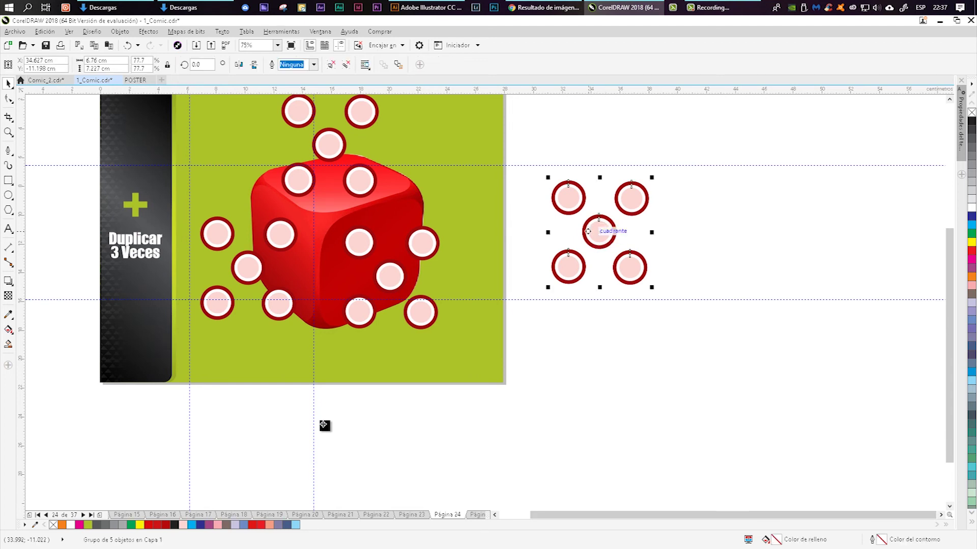
pyautogui.moveTo(588, 232); pyautogui.dragTo(588, 358)
pyautogui.click(610, 231)
pyautogui.moveTo(610, 232); pyautogui.dragTo(641, 239)
pyautogui.hotkey('ctrl', 'z')
# - Place two more copies of the off-page dot groups farther from the page and delete all the practice copies
pyautogui.moveTo(404, 258); pyautogui.dragTo(595, 230)
pyautogui.rightClick(596, 230)
pyautogui.press('Escape')
pyautogui.moveTo(398, 384); pyautogui.dragTo(623, 338)
pyautogui.rightClick(622, 338)
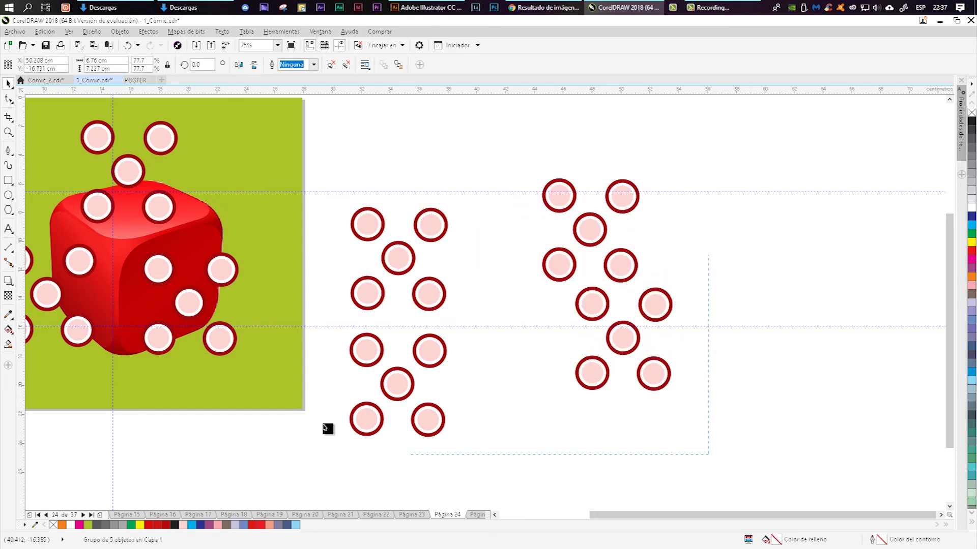
pyautogui.scroll(1, 325, 429)
pyautogui.press('Delete')
pyautogui.hscroll(-5, 326, 428)
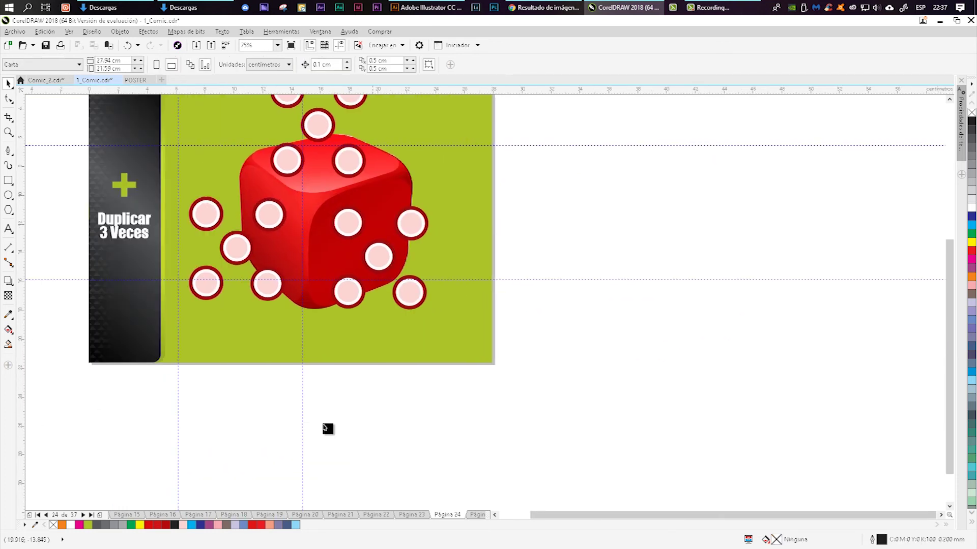
pyautogui.scroll(3, 325, 429)
pyautogui.scroll(1, 326, 429)
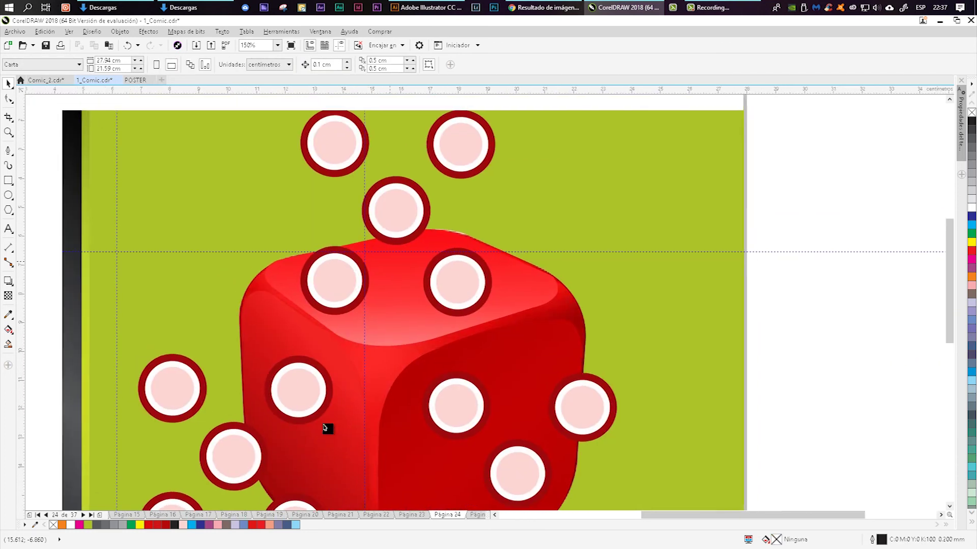
pyautogui.scroll(-1, 325, 429)
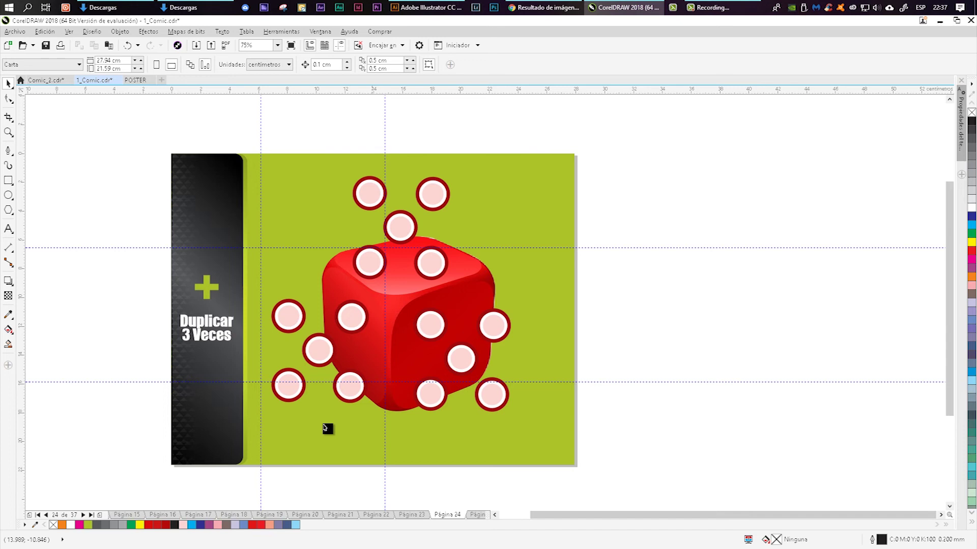
pyautogui.scroll(2, 325, 428)
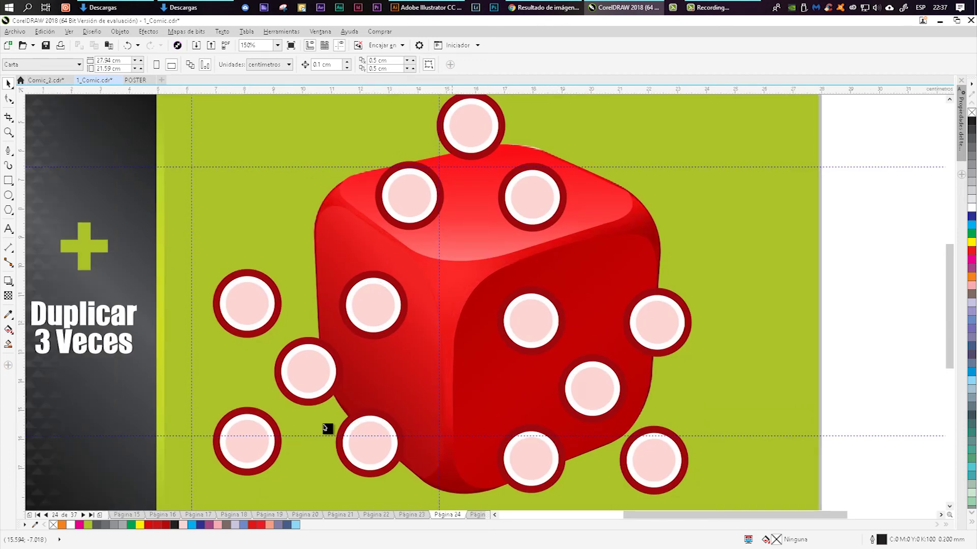
pyautogui.scroll(-2, 325, 426)
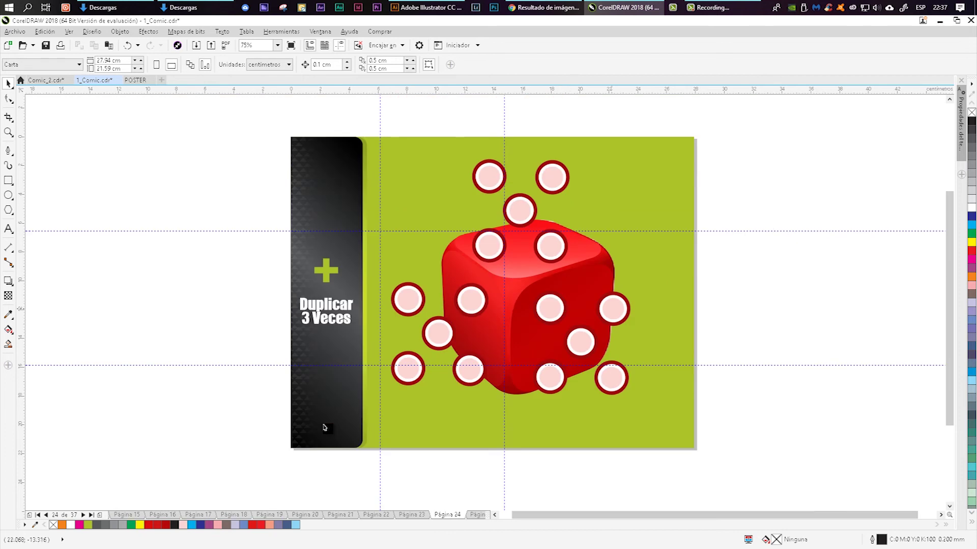
pyautogui.scroll(2, 324, 427)
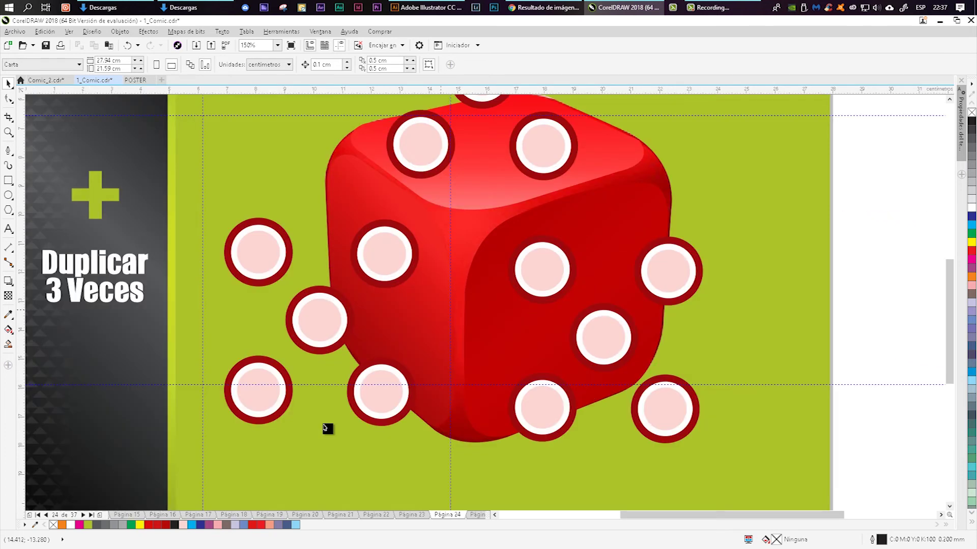
# - Examine the finished perspective example of the die on page 25 and return to page 24
pyautogui.moveTo(570, 304); pyautogui.dragTo(551, 310)
pyautogui.click(515, 286)
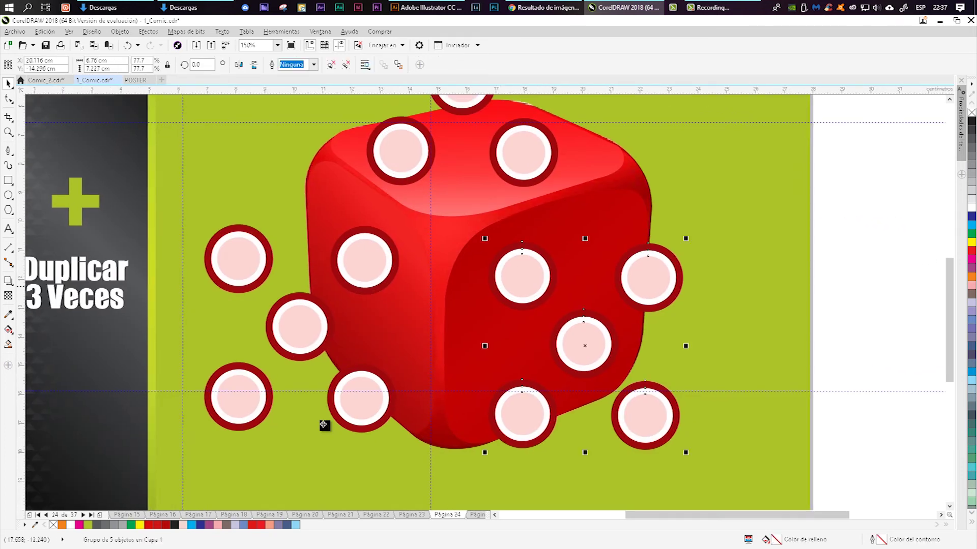
pyautogui.press('pagedown')
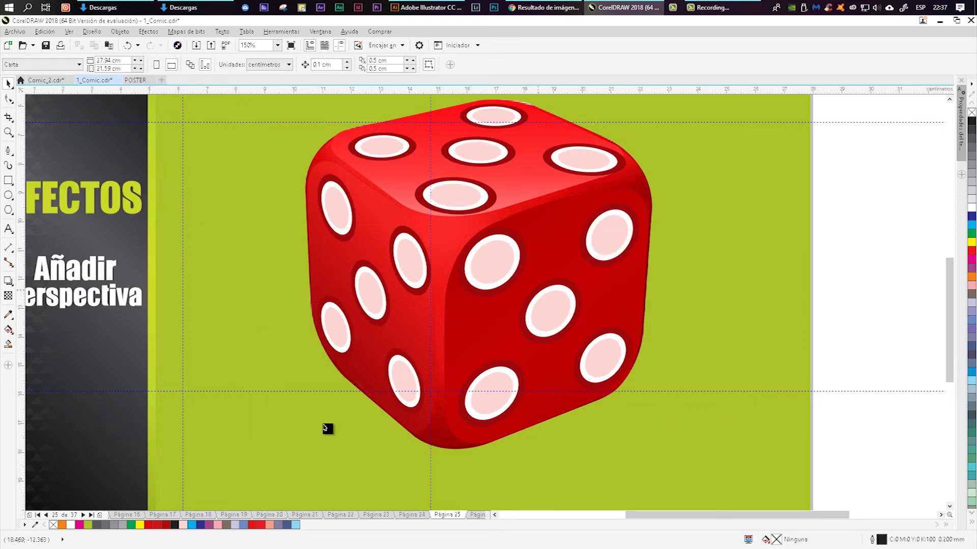
pyautogui.moveTo(340, 328); pyautogui.dragTo(431, 332)
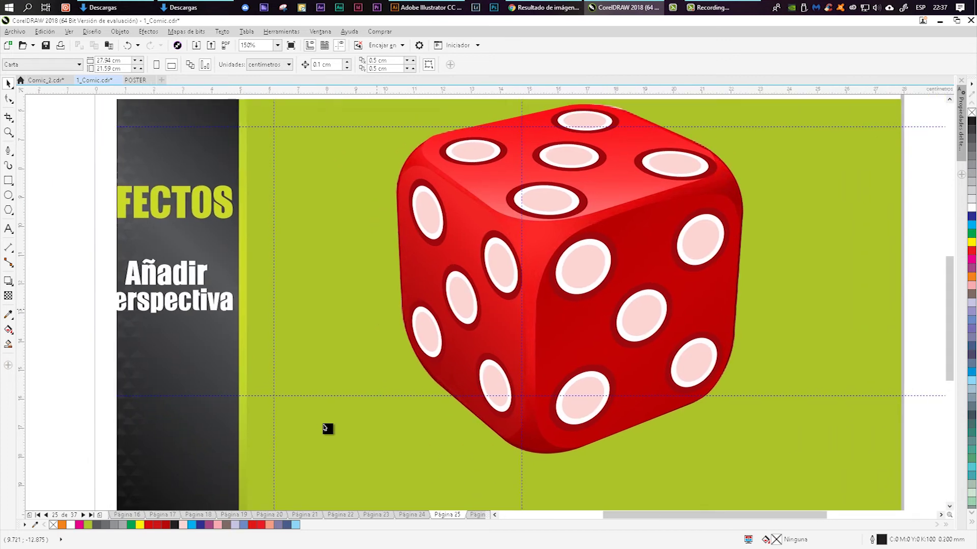
pyautogui.press('pageup')
# - Position the right face's dot group at about X 19.02 cm, Y -13.95 cm and apply the Add Perspective effect to it
pyautogui.moveTo(626, 283); pyautogui.dragTo(417, 287)
pyautogui.click(449, 297)
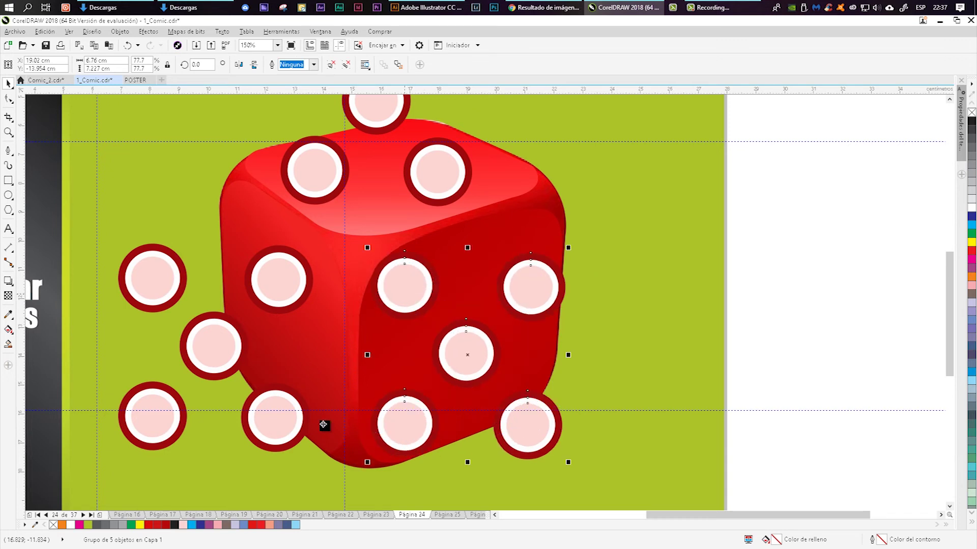
pyautogui.hotkey('alt', 'c')
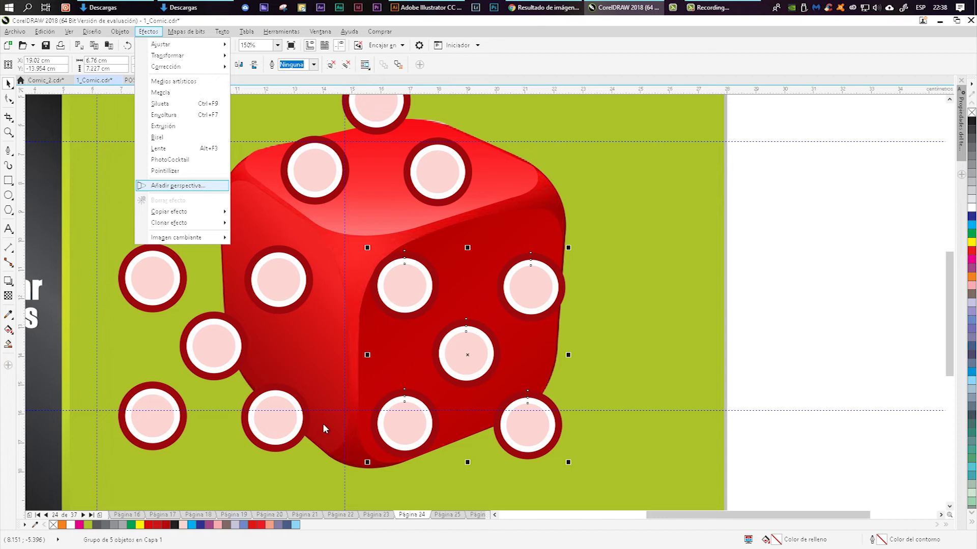
pyautogui.press('Return')
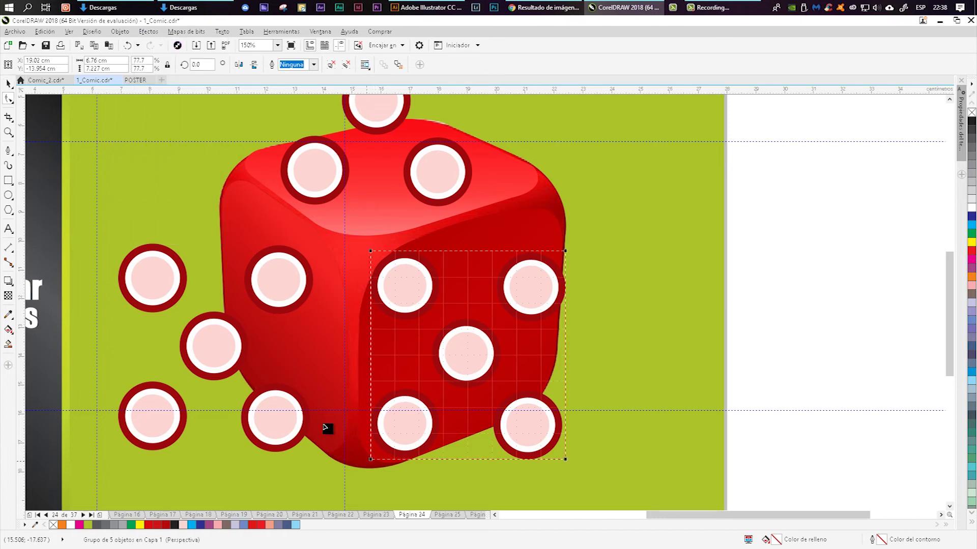
# - Try exaggerated perspective distortions on three corners of the right face's dot group and undo them
pyautogui.moveTo(565, 251); pyautogui.dragTo(755, 149)
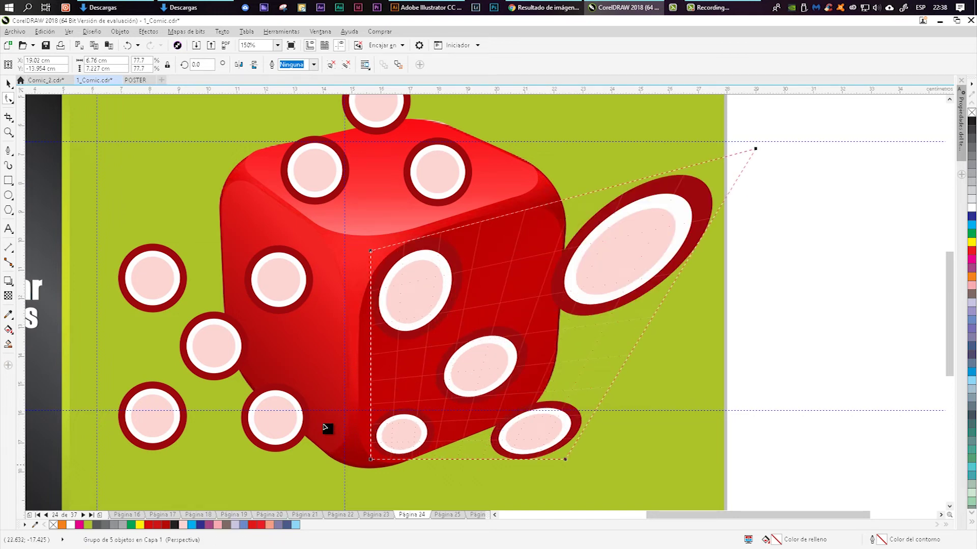
pyautogui.moveTo(565, 459); pyautogui.dragTo(568, 331)
pyautogui.moveTo(371, 459); pyautogui.dragTo(332, 492)
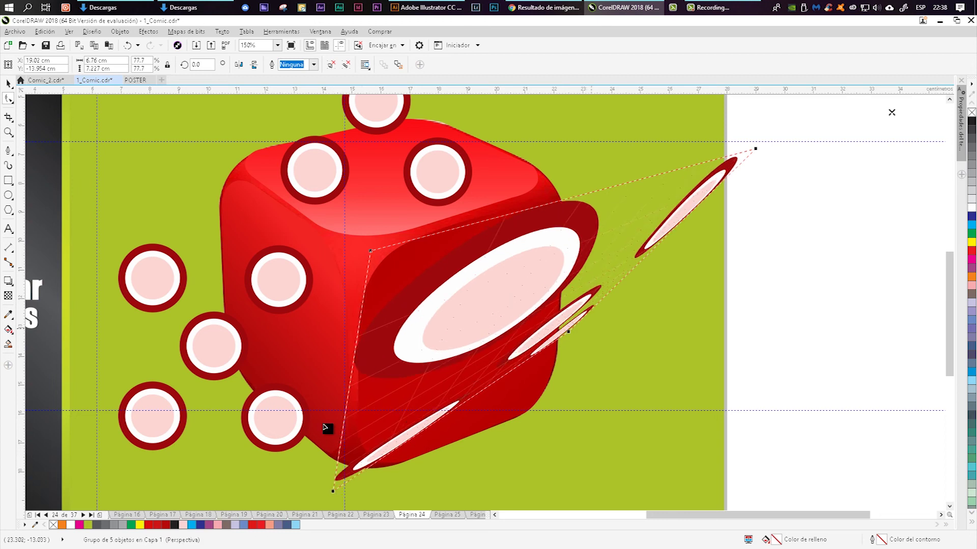
pyautogui.hotkey('ctrl', 'z')
pyautogui.hotkey('ctrl', 'z')
pyautogui.hotkey('ctrl', 'z')
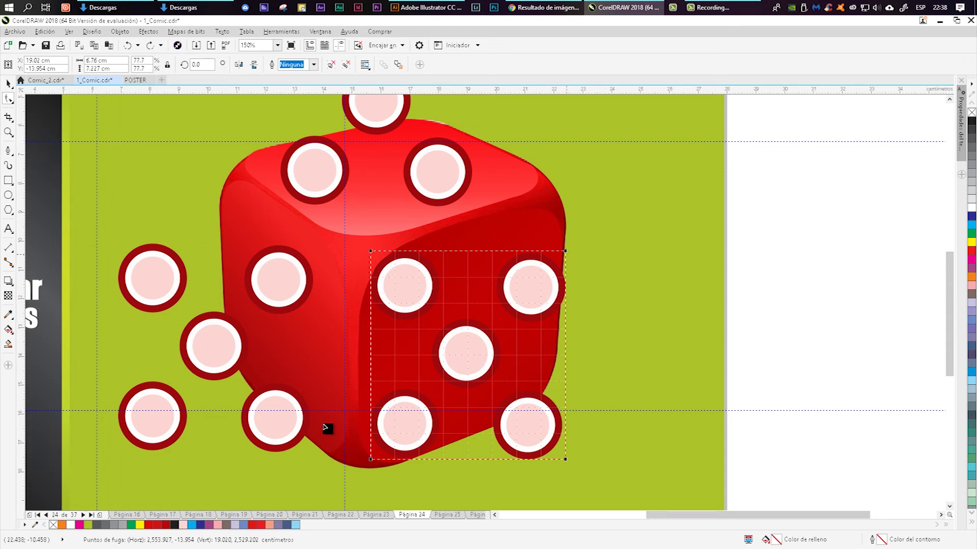
# - Fit the upper-right, lower-right and lower-left perspective corners of the dot group to the outline of the die's right face
pyautogui.moveTo(565, 251); pyautogui.dragTo(554, 197)
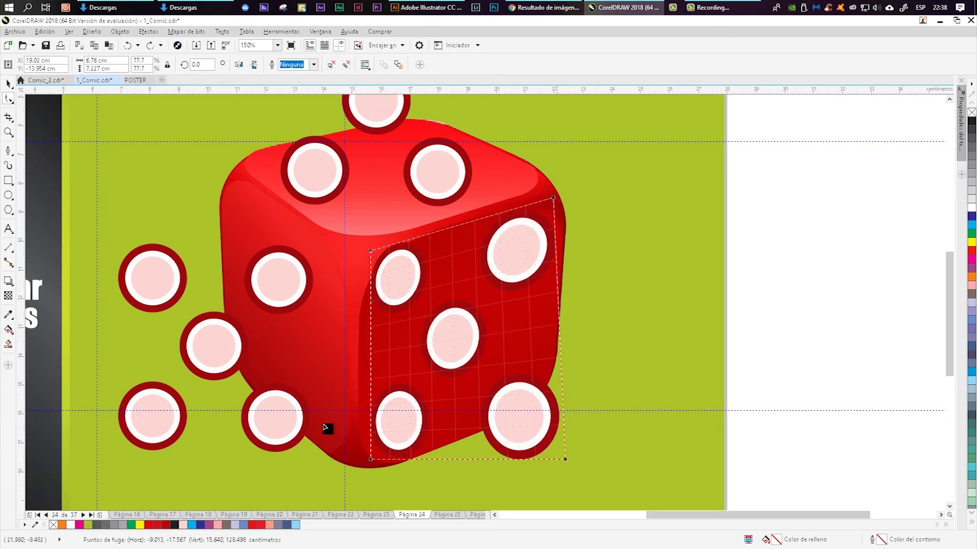
pyautogui.moveTo(565, 459); pyautogui.dragTo(540, 386)
pyautogui.moveTo(370, 460); pyautogui.dragTo(369, 463)
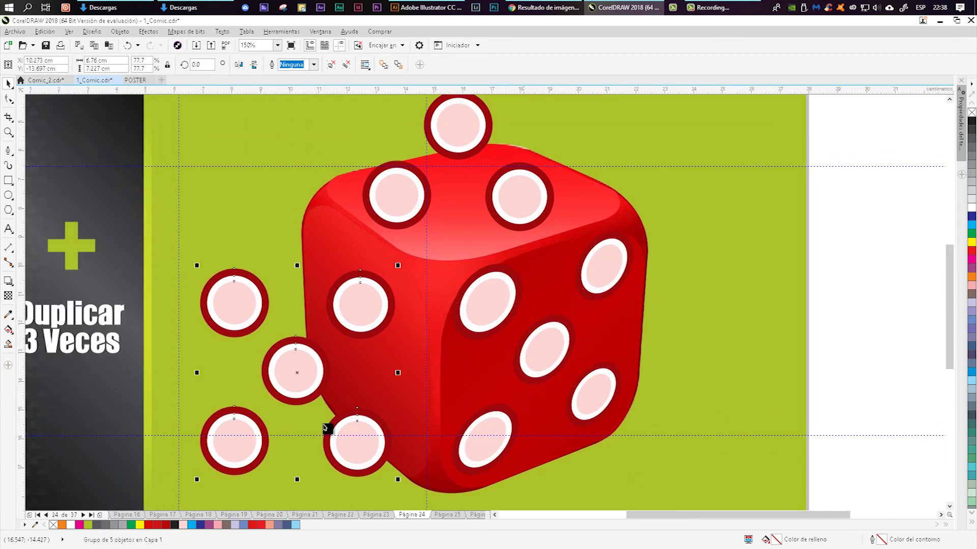
# - Position the left face's dot group at about X 11.07 cm, Y -13.71 cm and apply the Add Perspective effect to it
pyautogui.moveTo(324, 425); pyautogui.dragTo(347, 425)
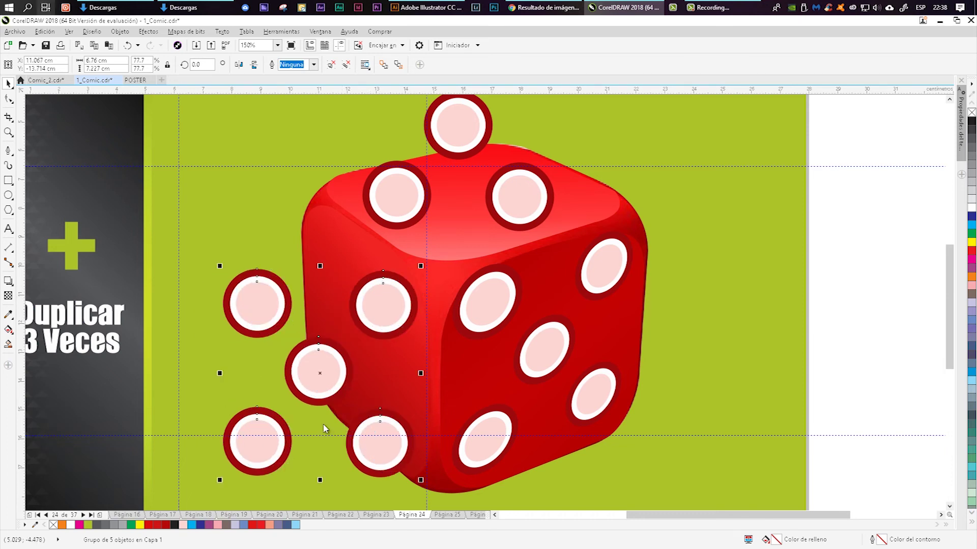
pyautogui.click(148, 31)
pyautogui.click(176, 186)
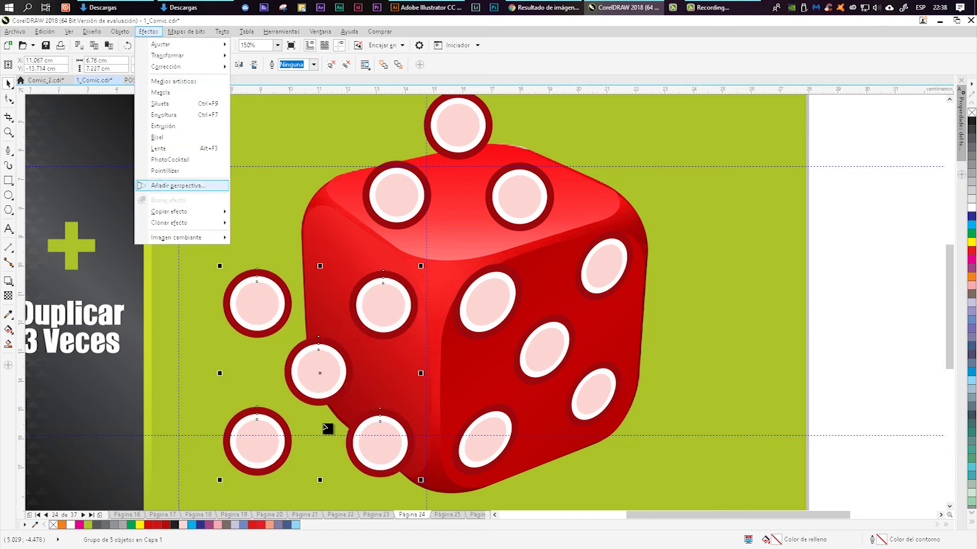
# - Fit the upper-left and lower-left perspective corners of the dot group to the outline of the die's left face
pyautogui.moveTo(223, 269); pyautogui.dragTo(312, 208)
pyautogui.moveTo(223, 477); pyautogui.dragTo(318, 391)
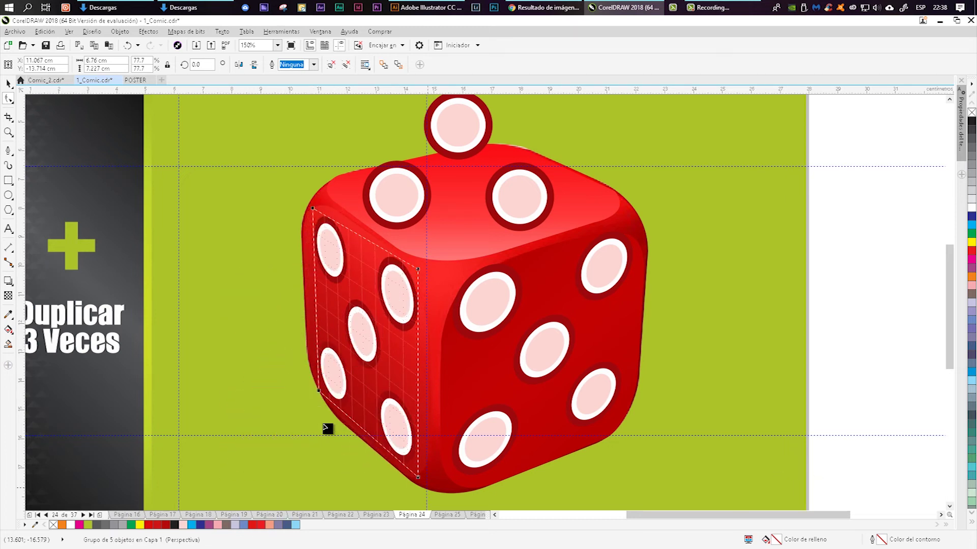
pyautogui.moveTo(359, 312); pyautogui.dragTo(325, 426)
pyautogui.press('Escape')
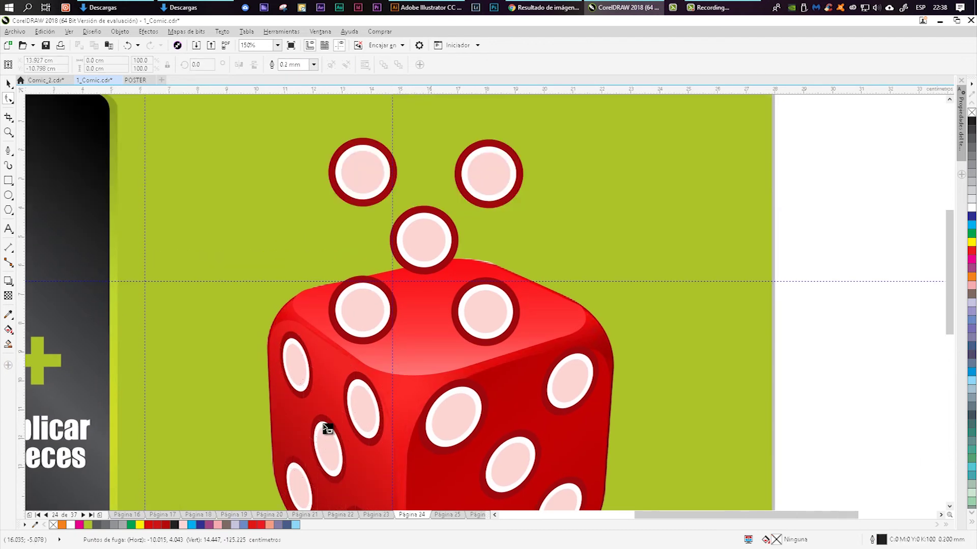
pyautogui.press('space')
# - Draw a rectangle about 5.15 × 5.87 cm to the right of the die and fill it with yellow
pyautogui.press('F3')
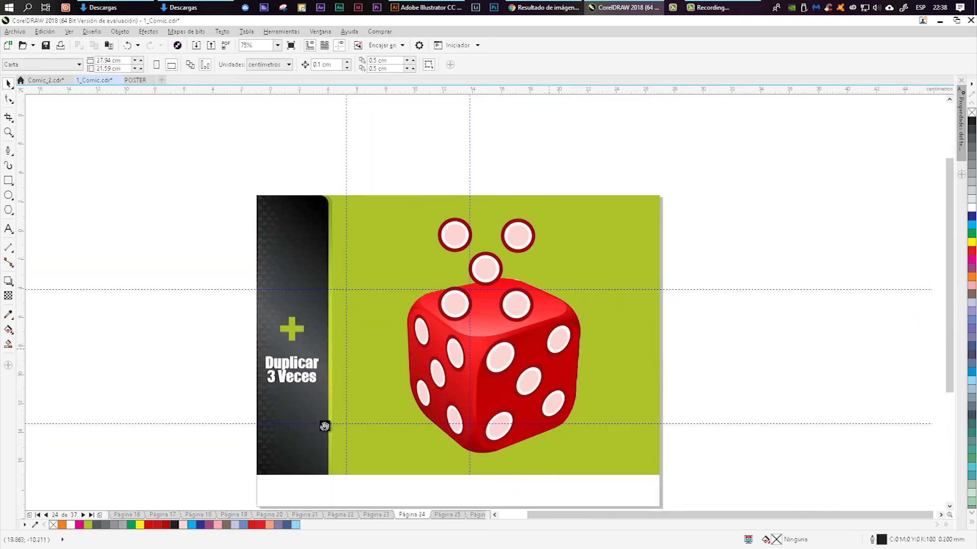
pyautogui.moveTo(544, 385); pyautogui.dragTo(507, 363)
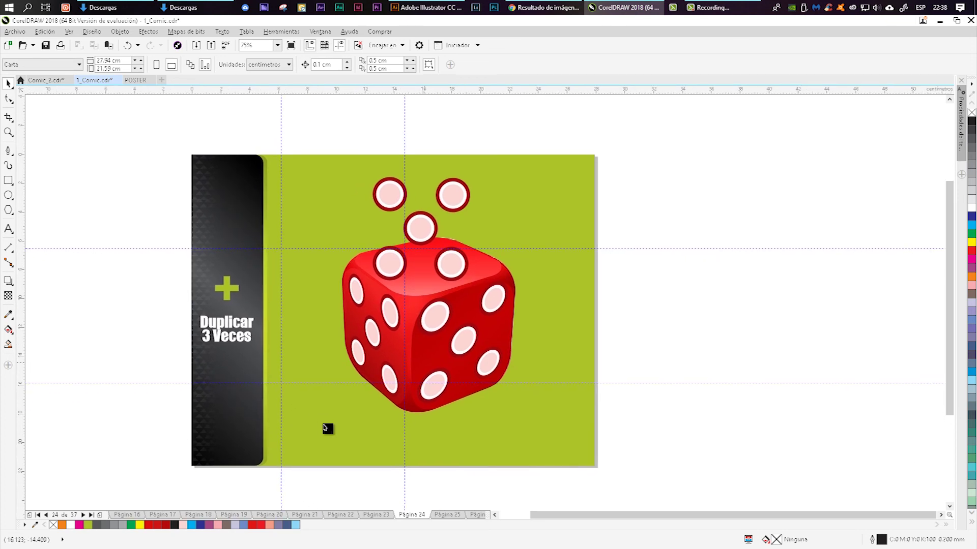
pyautogui.scroll(1, 449, 287)
pyautogui.moveTo(501, 349)
pyautogui.mouseDown()
pyautogui.moveTo(483, 264)
pyautogui.moveTo(283, 266)
pyautogui.mouseUp()
pyautogui.press('F6')
pyautogui.moveTo(424, 175); pyautogui.dragTo(573, 345)
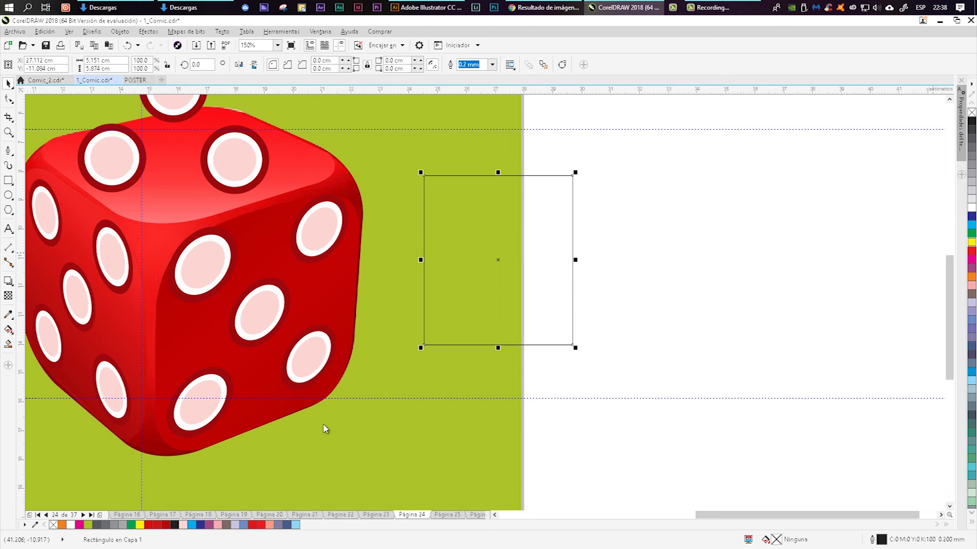
pyautogui.click(971, 242)
# - Try Add Perspective on the yellow rectangle by distorting three of its corners and delete the rectangle
pyautogui.click(148, 31)
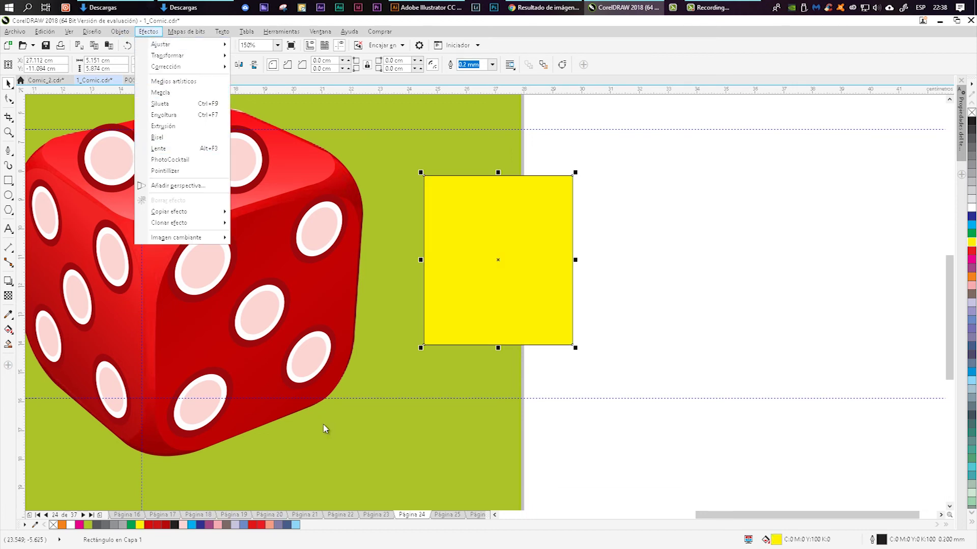
pyautogui.click(178, 186)
pyautogui.moveTo(424, 175); pyautogui.dragTo(481, 228)
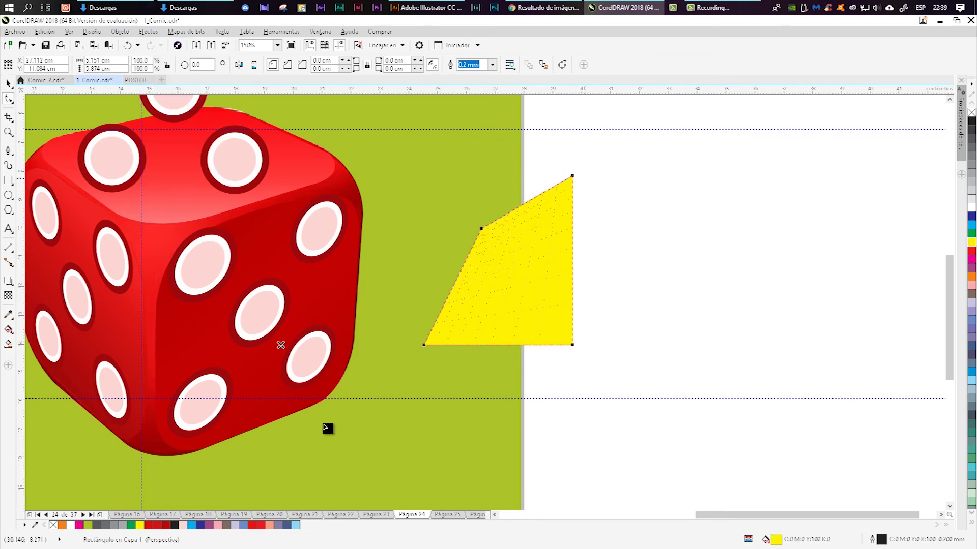
pyautogui.moveTo(573, 175); pyautogui.dragTo(615, 218)
pyautogui.moveTo(423, 344); pyautogui.dragTo(518, 280)
pyautogui.press('space')
pyautogui.click(552, 269)
pyautogui.press('Delete')
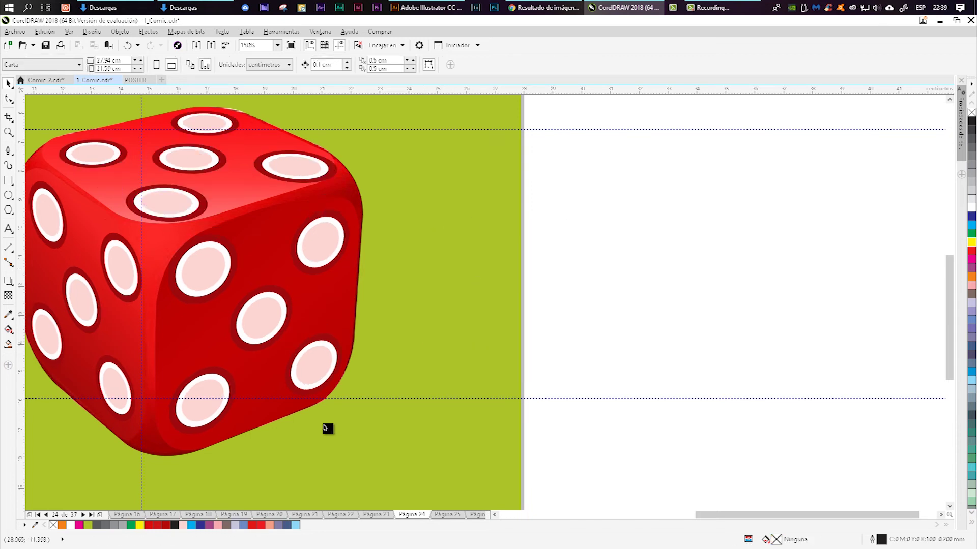
# - Review the finished die with dots on all three faces on pages 25 and 26 and continue to page 27
pyautogui.press('pagedown')
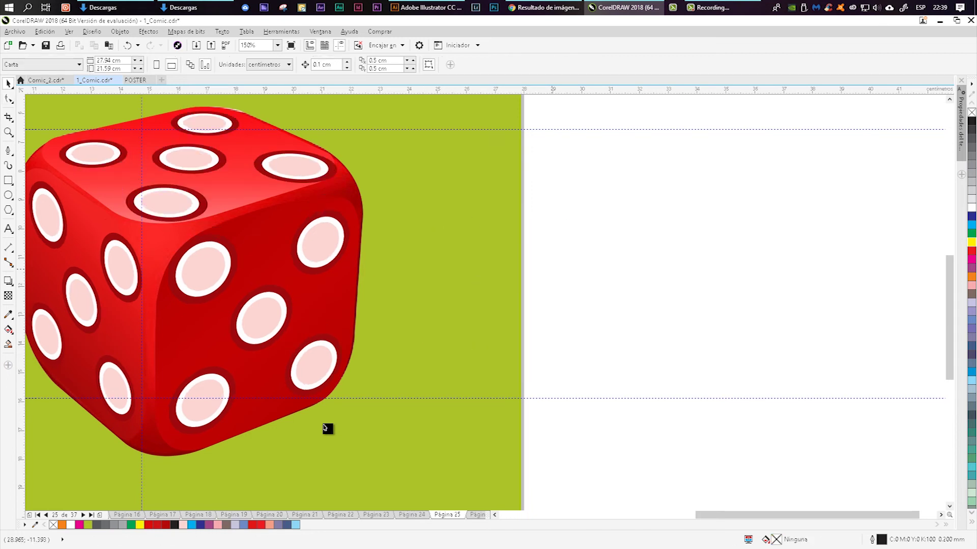
pyautogui.press('F4')
pyautogui.moveTo(489, 250); pyautogui.dragTo(448, 199)
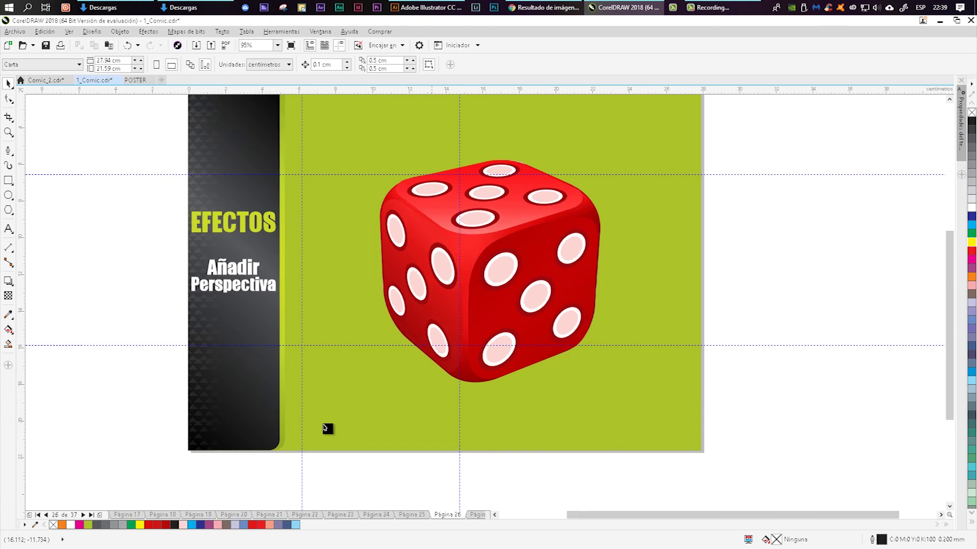
pyautogui.press('pagedown')
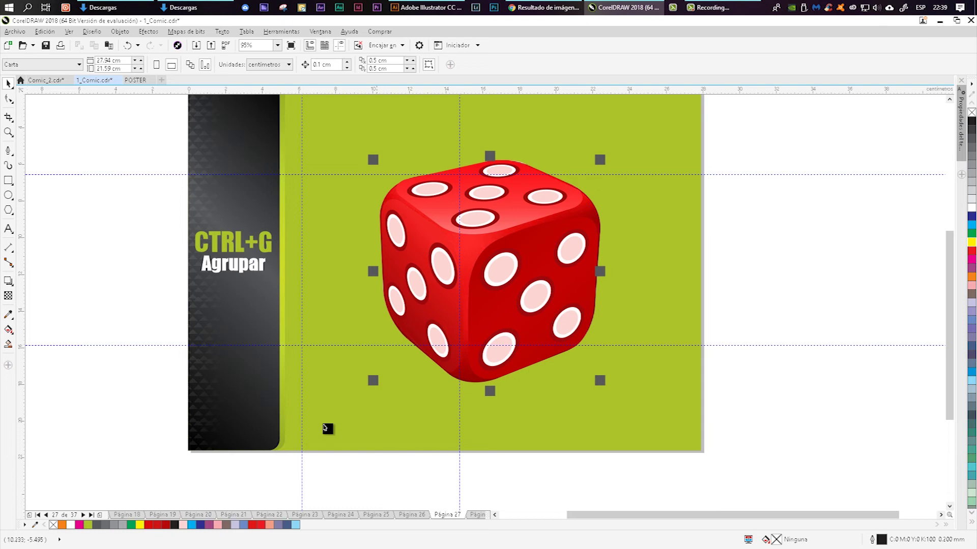
# - Select the die's parts on page 27, try moving two dot groups off the page and undo the move
pyautogui.scroll(-3, 326, 429)
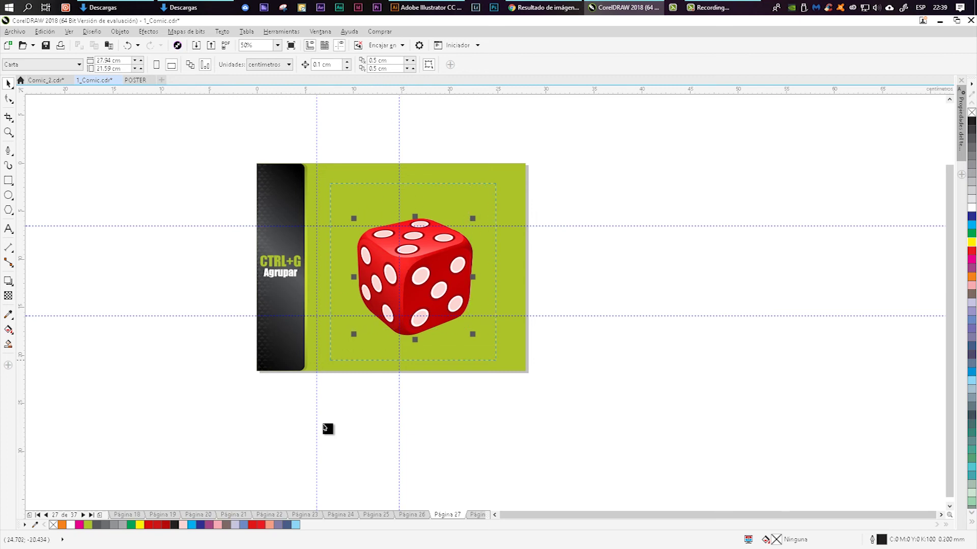
pyautogui.moveTo(330, 183); pyautogui.dragTo(504, 364)
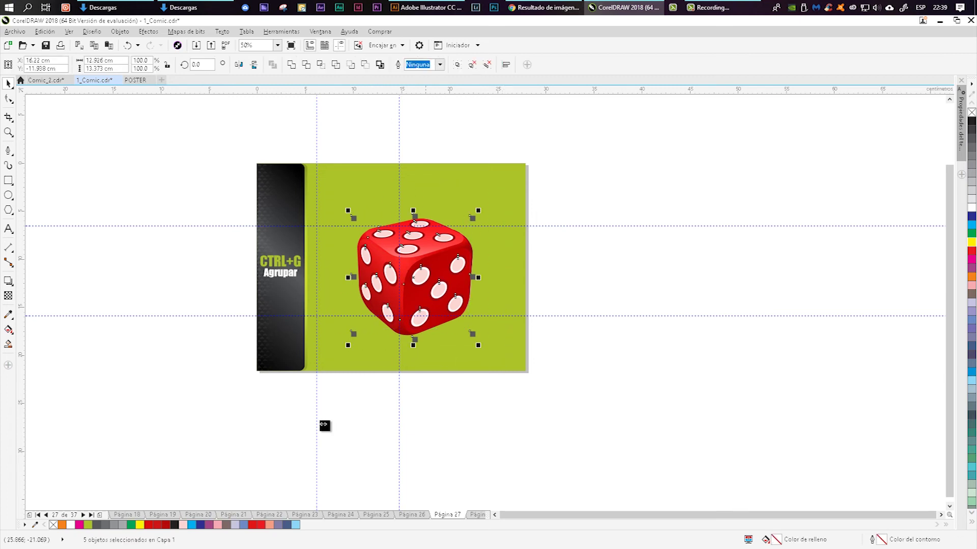
pyautogui.click(319, 188)
pyautogui.moveTo(319, 188); pyautogui.dragTo(498, 363)
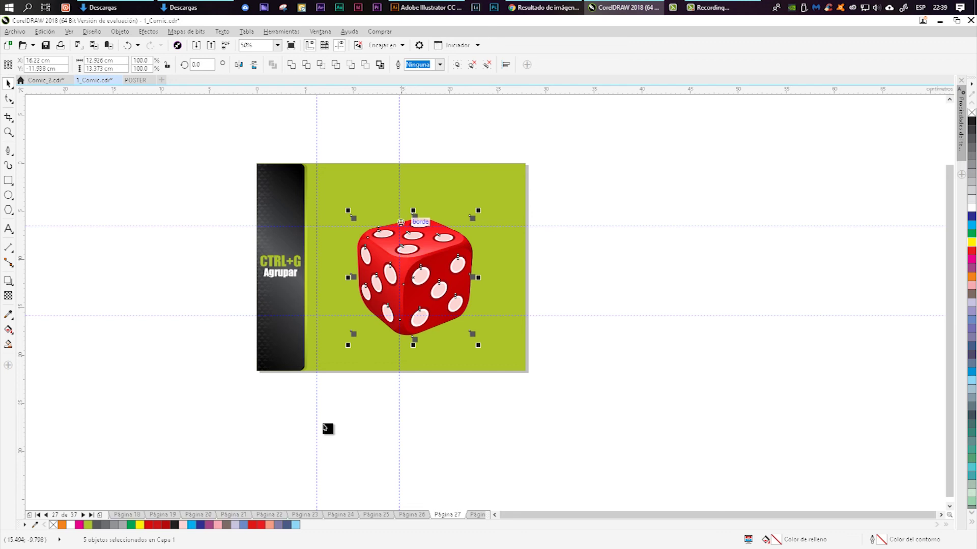
pyautogui.scroll(1, 399, 249)
pyautogui.click(328, 196)
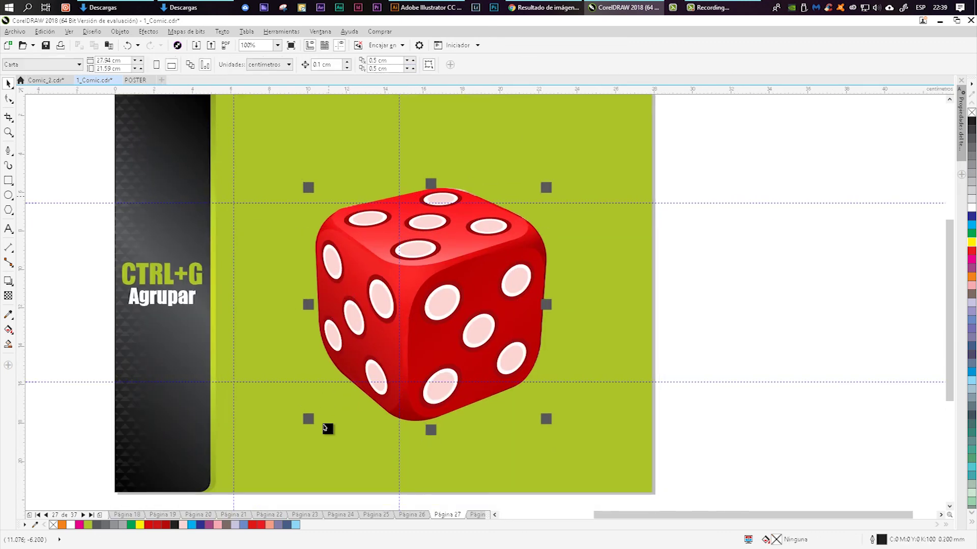
pyautogui.moveTo(326, 187)
pyautogui.mouseDown()
pyautogui.moveTo(551, 428)
pyautogui.moveTo(547, 419)
pyautogui.mouseUp()
pyautogui.moveTo(447, 291); pyautogui.dragTo(695, 271)
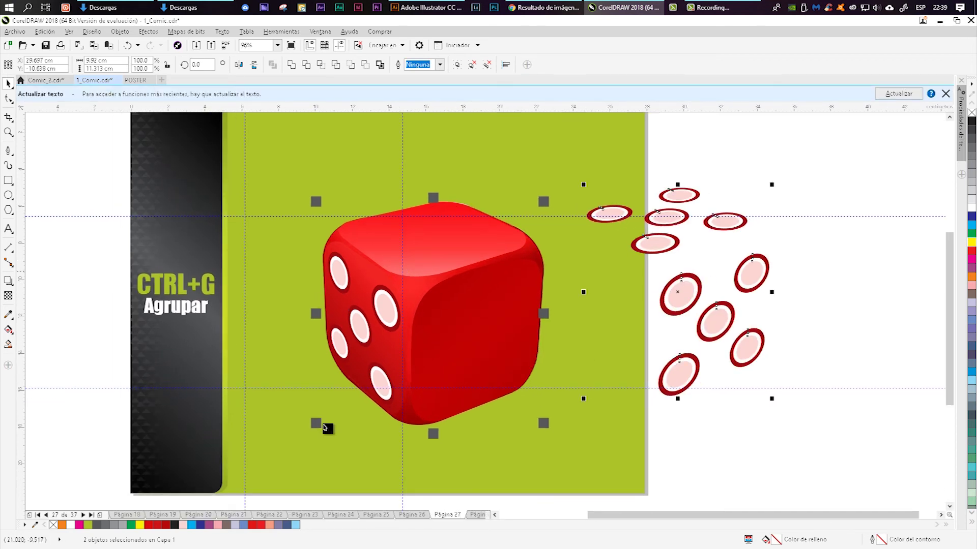
pyautogui.hotkey('ctrl', 'z')
# - Examine the black square beside the die on page 28 and continue to page 29
pyautogui.press('pagedown')
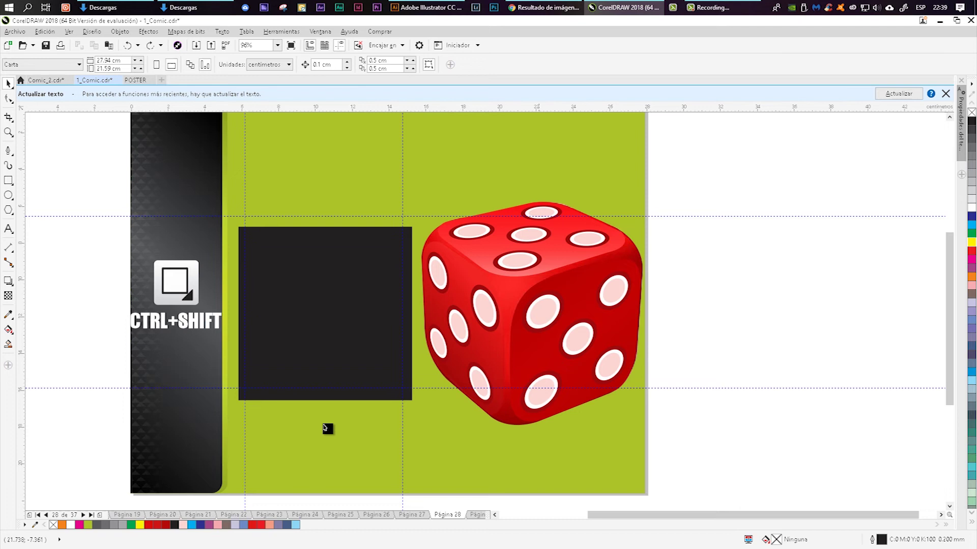
pyautogui.moveTo(376, 306); pyautogui.dragTo(415, 273)
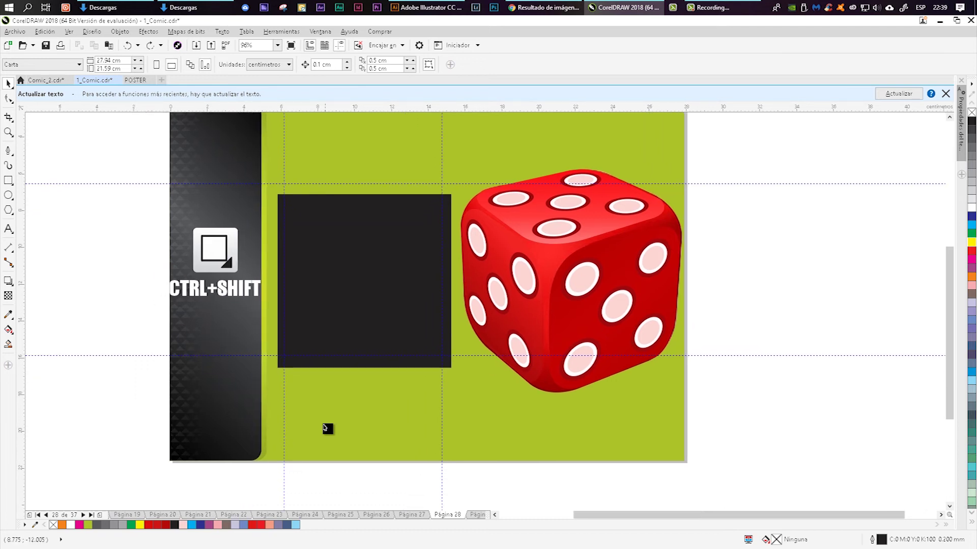
pyautogui.moveTo(592, 272); pyautogui.dragTo(560, 283)
pyautogui.click(369, 301)
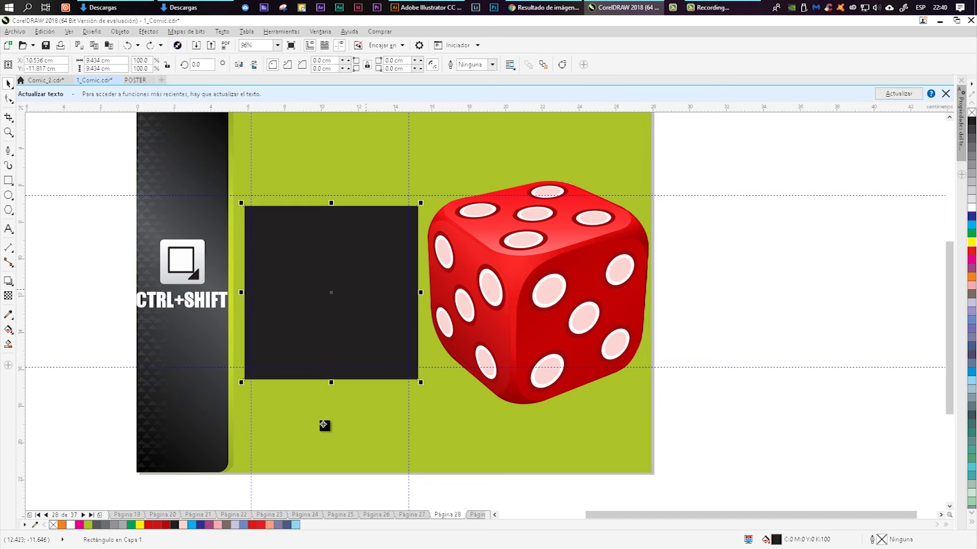
pyautogui.click(348, 273)
pyautogui.click(417, 242)
pyautogui.click(323, 425)
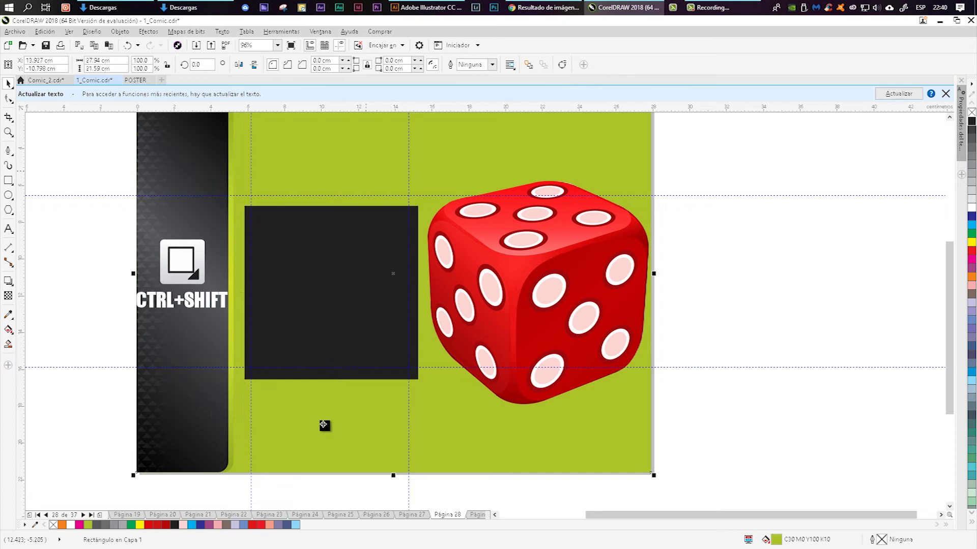
pyautogui.press('pagedown')
# - Set the rotation of the black diamond on page 29 to 0 degrees
pyautogui.click(343, 225)
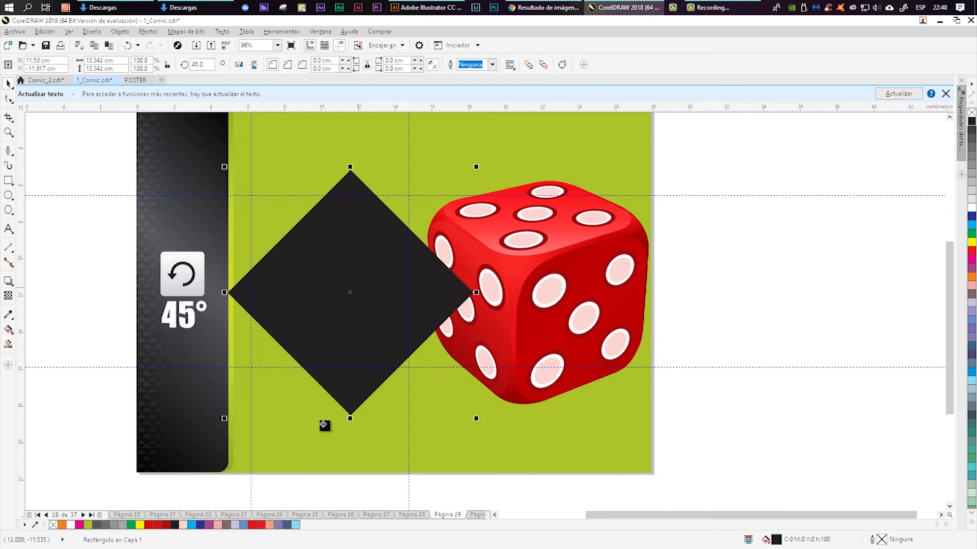
pyautogui.moveTo(343, 225); pyautogui.dragTo(358, 268)
pyautogui.doubleClick(198, 65)
pyautogui.write('0')
pyautogui.press('Return')
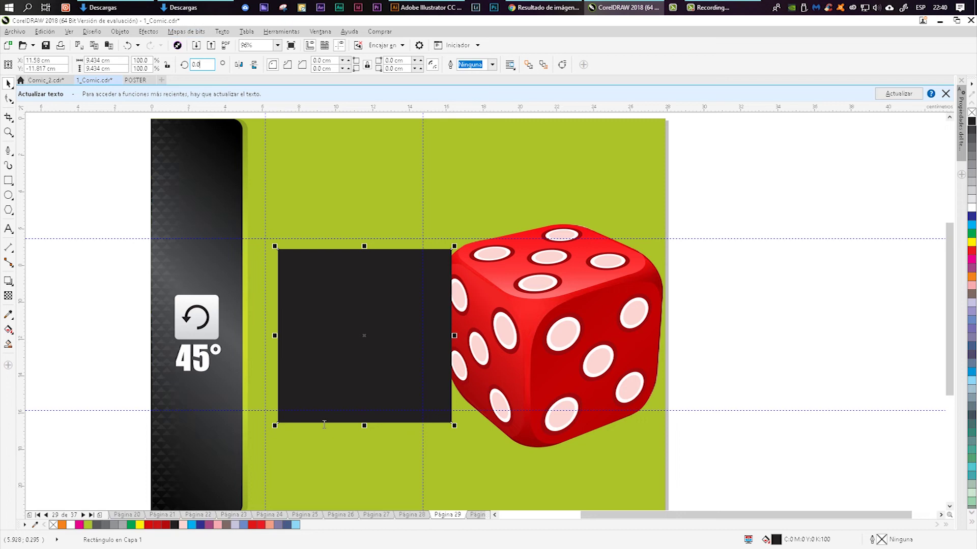
# - Set the black square's rotation angle to 45 degrees
pyautogui.doubleClick(196, 64)
pyautogui.write('45')
pyautogui.press('Return')
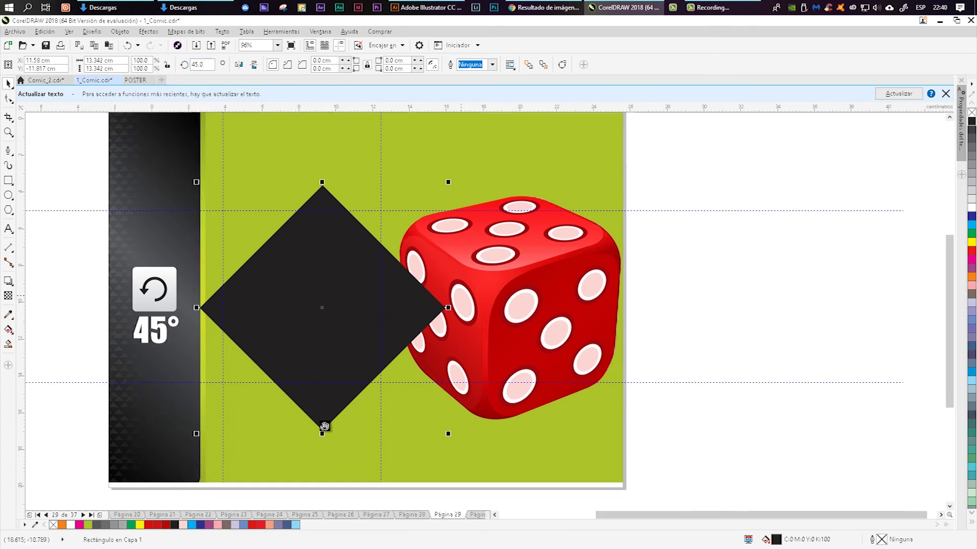
# - Round all four corners of the rotated black square with the Shape tool to a radius of about 2.18 cm
pyautogui.moveTo(461, 295); pyautogui.dragTo(442, 270)
pyautogui.moveTo(367, 225)
pyautogui.mouseDown()
pyautogui.moveTo(436, 261)
pyautogui.moveTo(390, 267)
pyautogui.mouseUp()
pyautogui.press('F10')
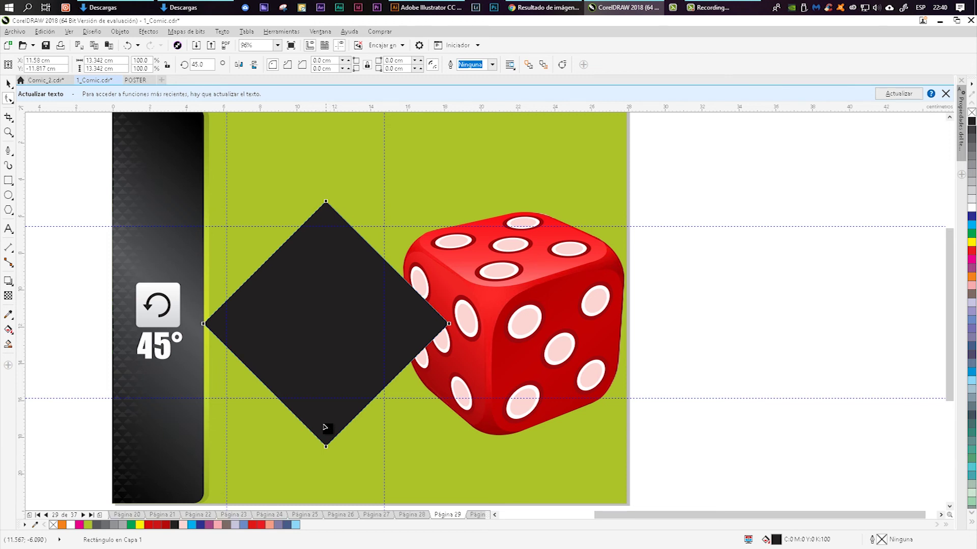
pyautogui.moveTo(325, 428); pyautogui.dragTo(325, 428)
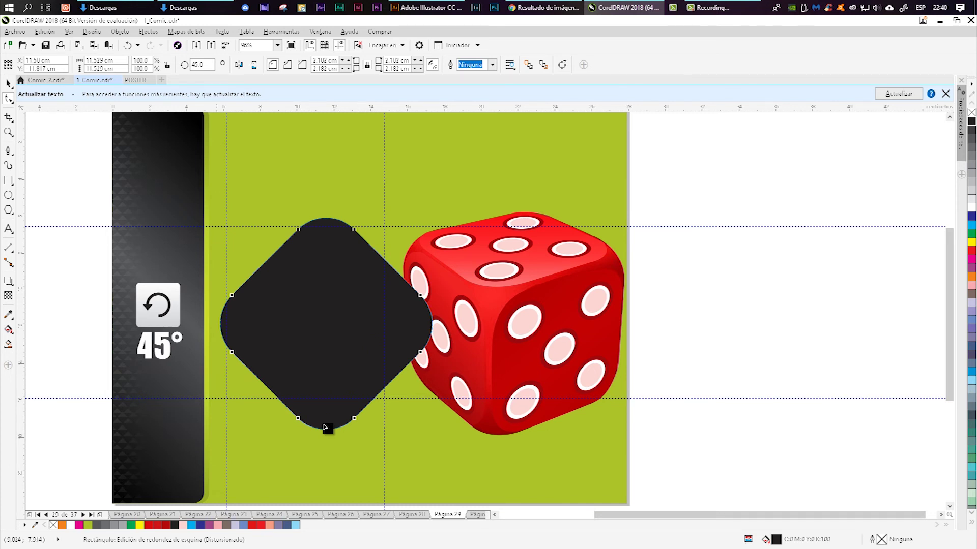
pyautogui.moveTo(325, 427); pyautogui.dragTo(324, 429)
# - Go to page 30 and select the rounded black square beside the die
pyautogui.press('pagedown')
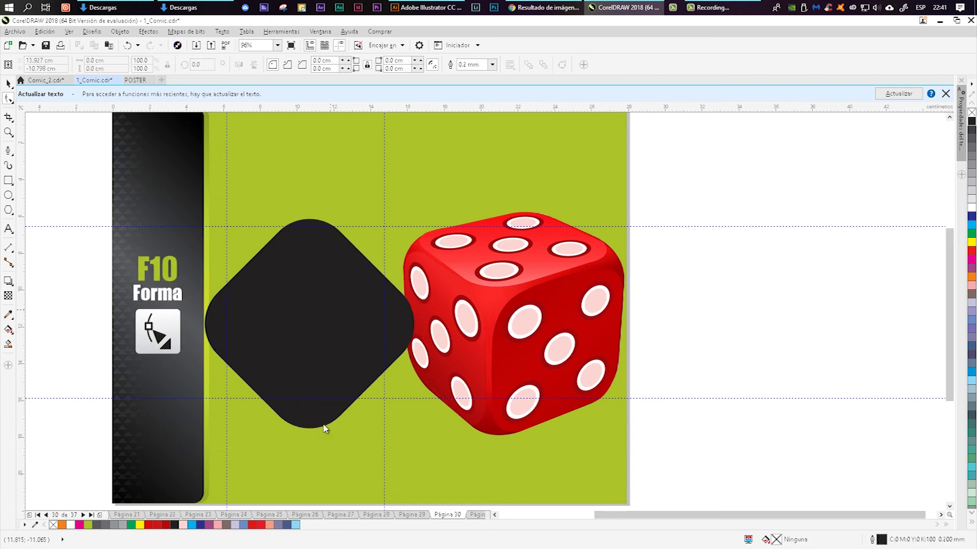
pyautogui.press('pagedown')
pyautogui.press('pageup')
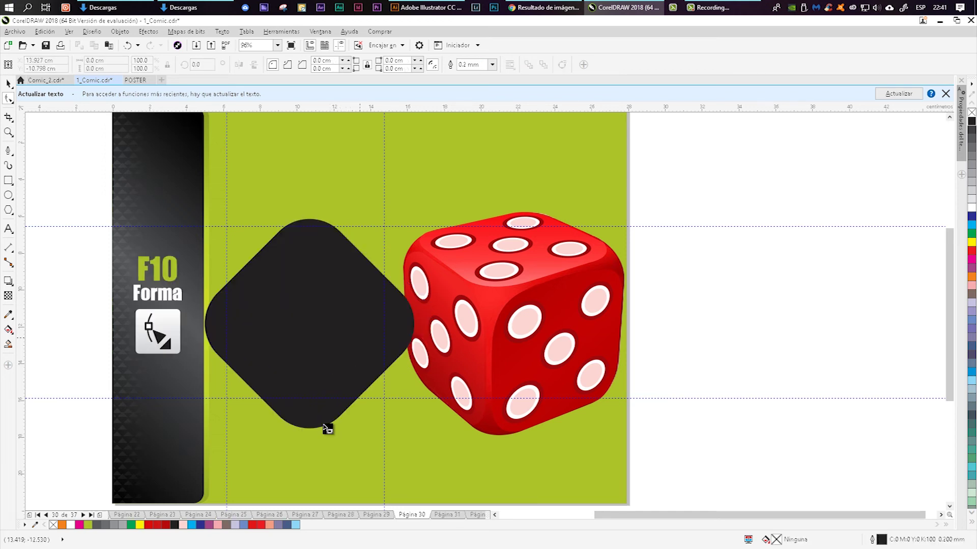
pyautogui.press('space')
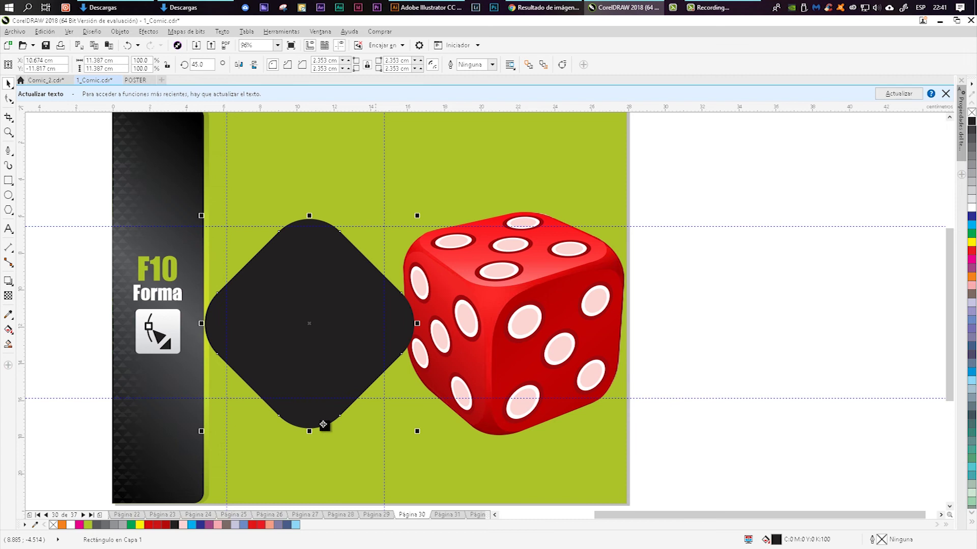
pyautogui.moveTo(323, 425); pyautogui.dragTo(352, 399)
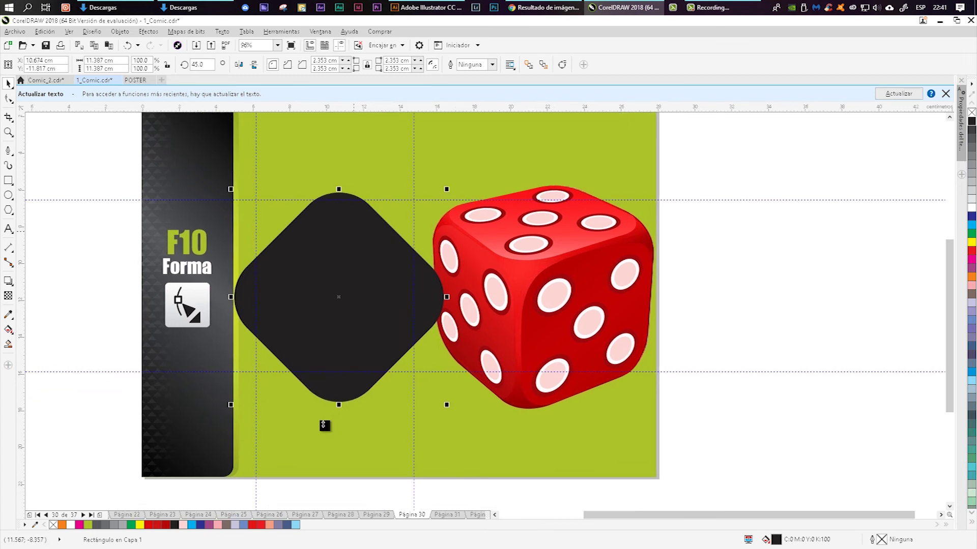
# - Flatten the rounded black square vertically to about 11.66 × 5.38 cm, undoing a first attempt
pyautogui.moveTo(338, 190); pyautogui.dragTo(328, 324)
pyautogui.moveTo(324, 425); pyautogui.dragTo(325, 427)
pyautogui.hotkey('ctrl', 'z')
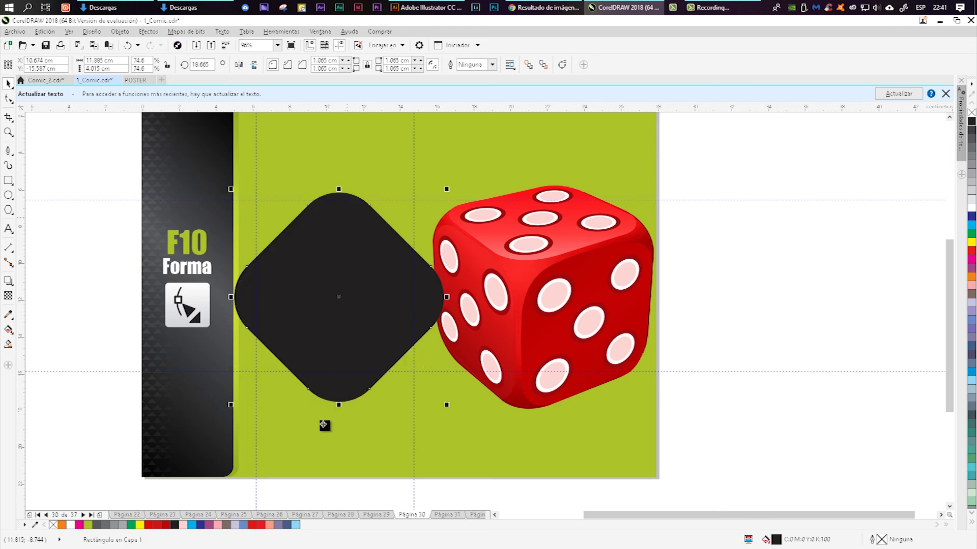
pyautogui.moveTo(340, 187); pyautogui.dragTo(339, 305)
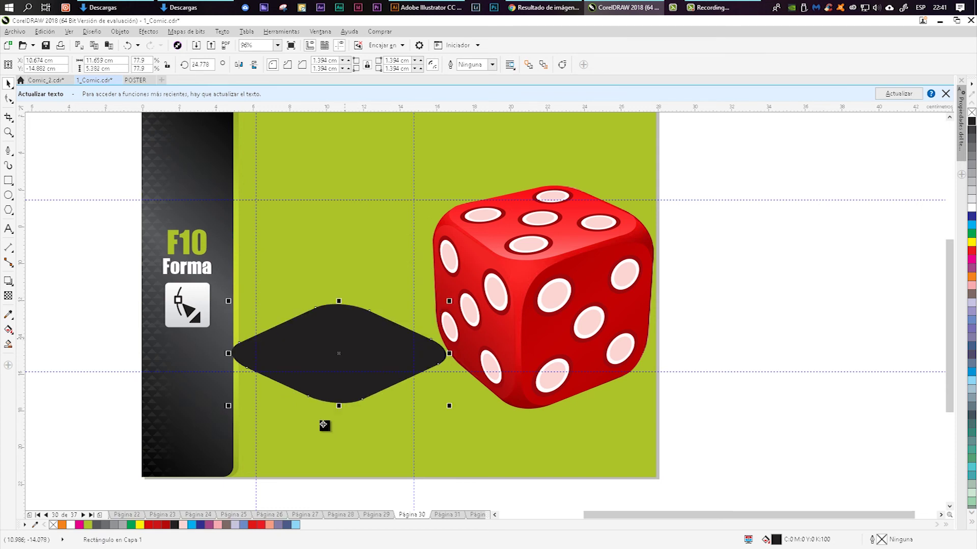
# - Adjust the position of the flattened black shape on page 31 and continue to page 32
pyautogui.press('pagedown')
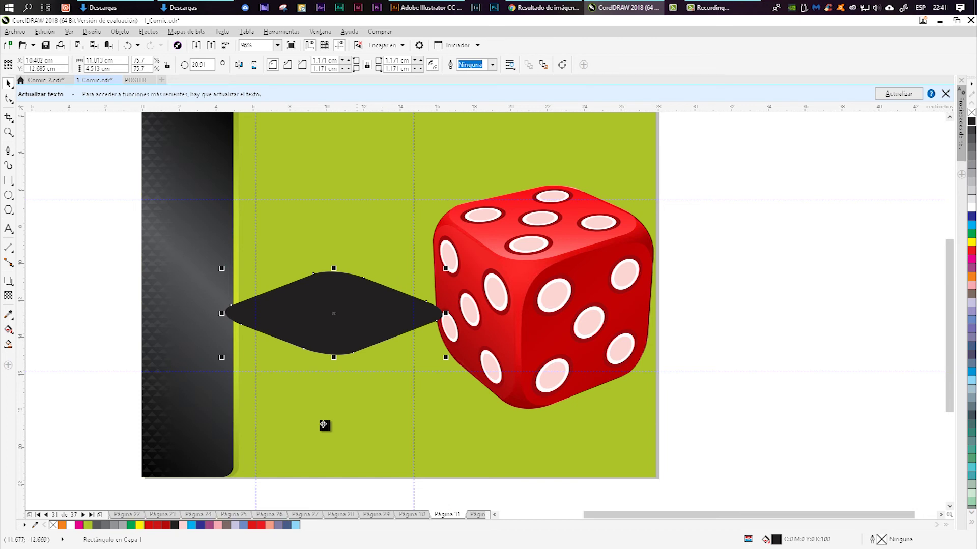
pyautogui.moveTo(331, 331); pyautogui.dragTo(310, 295)
pyautogui.press('pagedown')
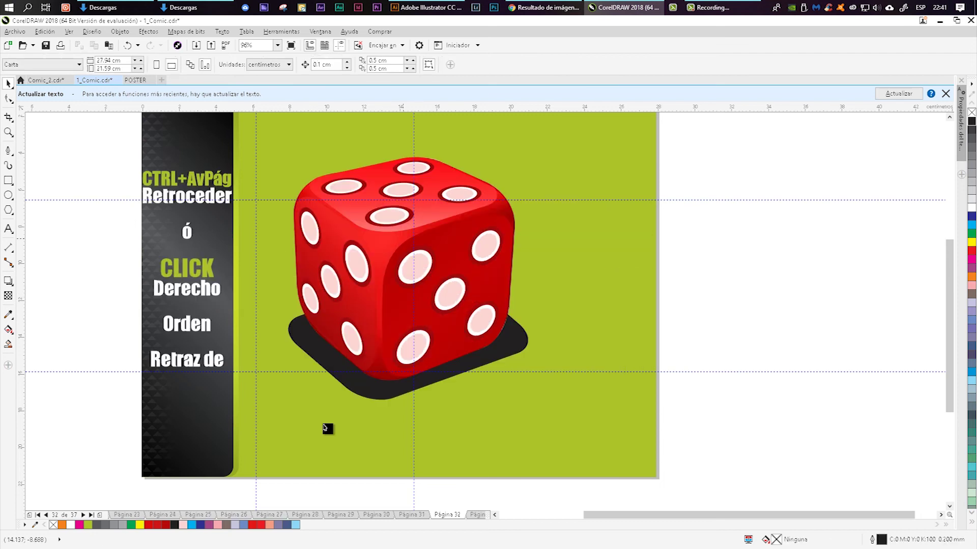
# - Inspect the shadow shape on page 32, then return to page 31 and move the flattened black shape over the die's base
pyautogui.click(369, 300)
pyautogui.click(389, 390)
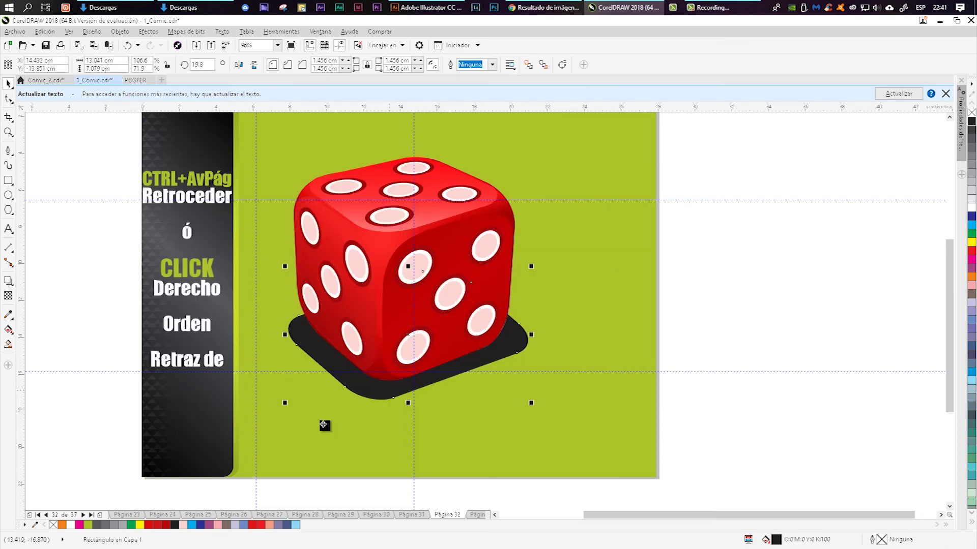
pyautogui.press('pageup')
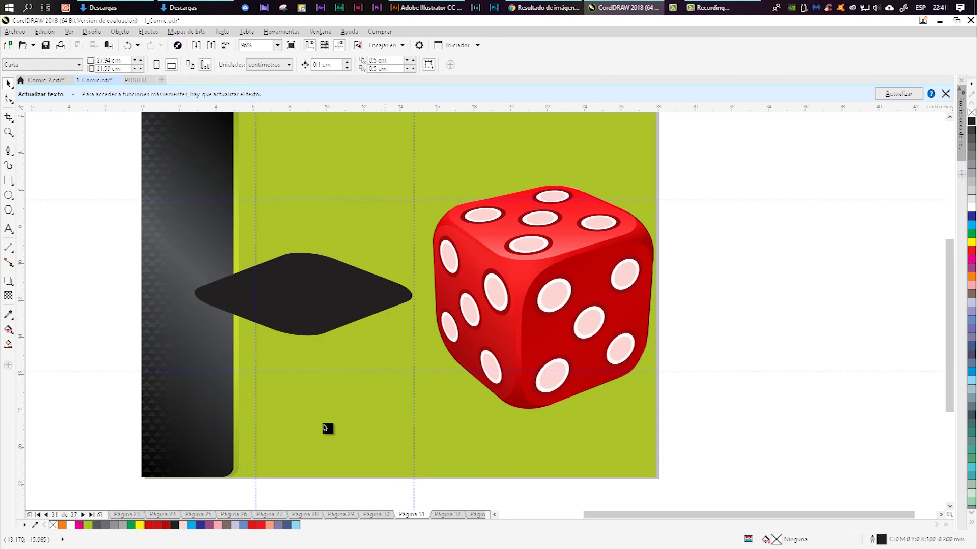
pyautogui.moveTo(329, 286)
pyautogui.mouseDown()
pyautogui.moveTo(586, 390)
pyautogui.moveTo(552, 374)
pyautogui.mouseUp()
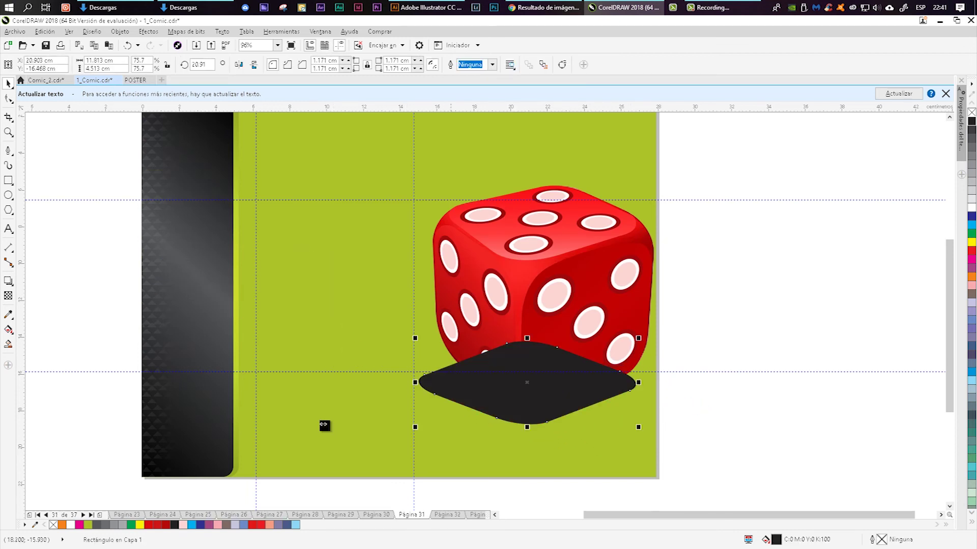
# - Try skewing the black shape vertically from its left side and undo the skew
pyautogui.click(450, 382)
pyautogui.moveTo(416, 383); pyautogui.dragTo(415, 369)
pyautogui.press('Escape')
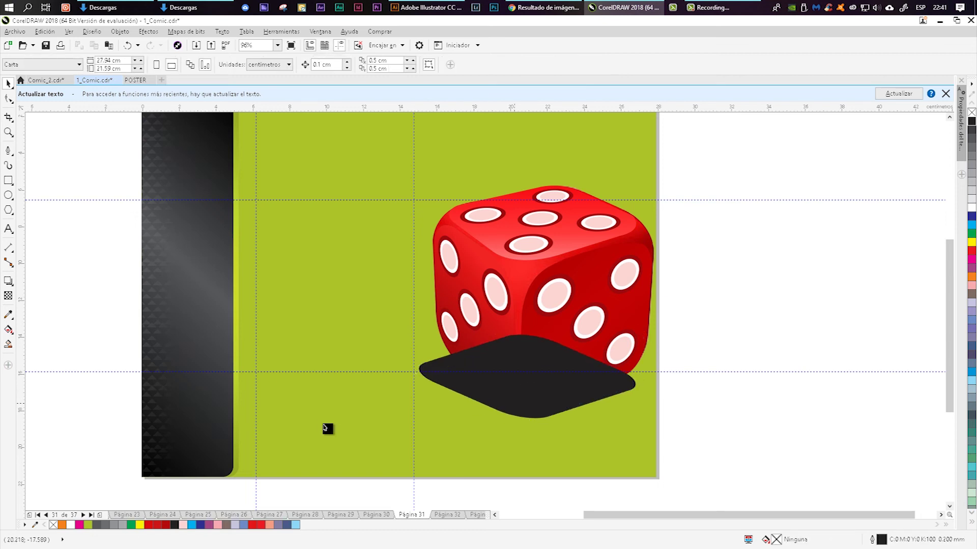
pyautogui.hotkey('ctrl', 'z')
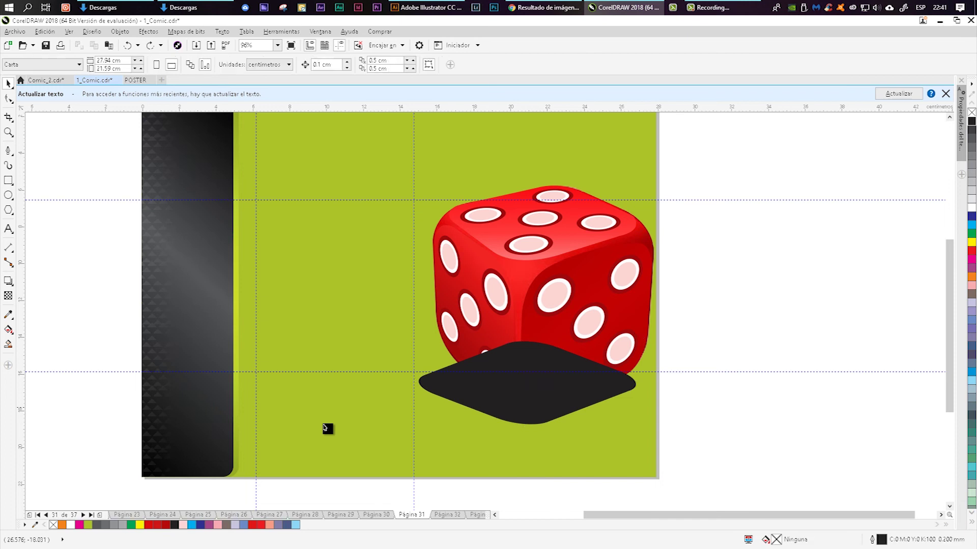
# - Enlarge the black shape to about 17.4 × 6.65 cm, centre it over the die and skew its left side slightly upward
pyautogui.click(455, 389)
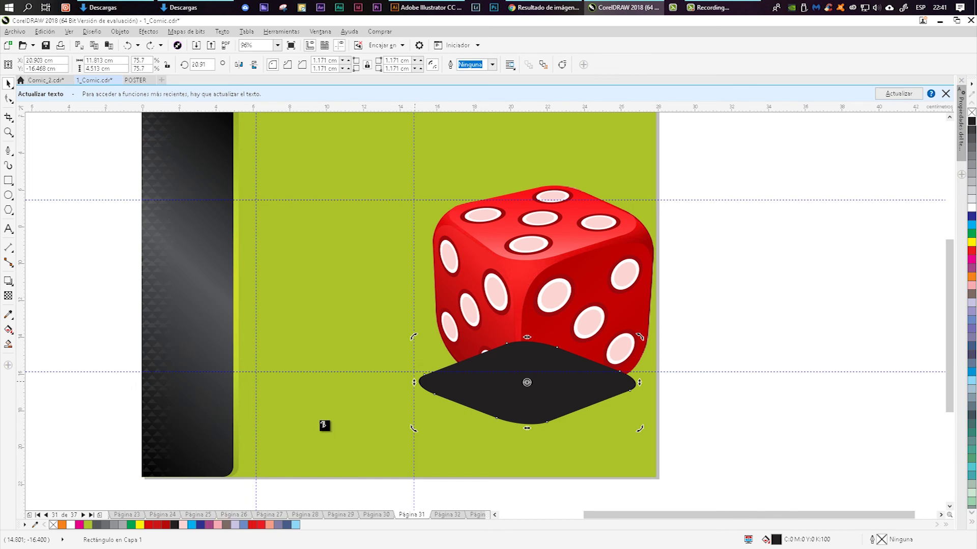
pyautogui.click(442, 383)
pyautogui.moveTo(414, 337); pyautogui.dragTo(314, 289)
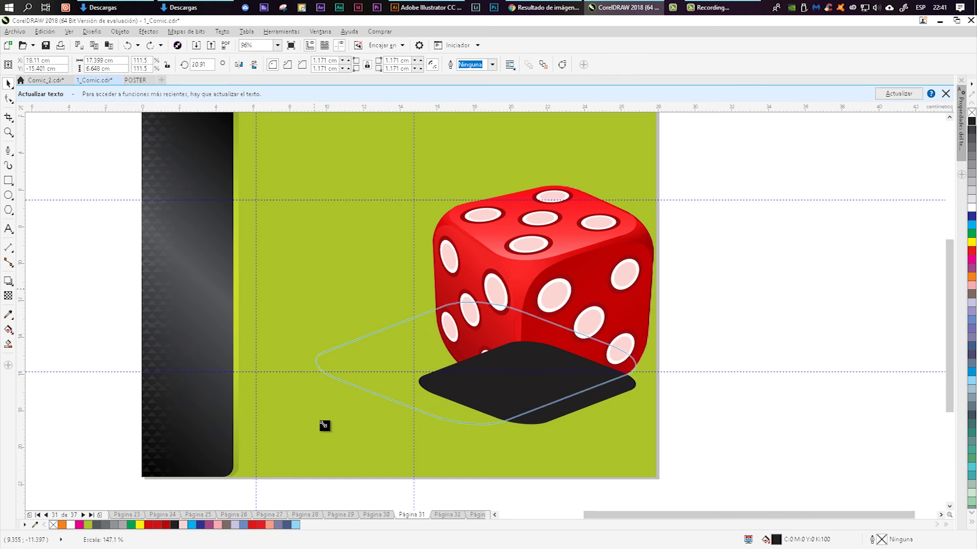
pyautogui.moveTo(504, 393); pyautogui.dragTo(567, 381)
pyautogui.click(583, 391)
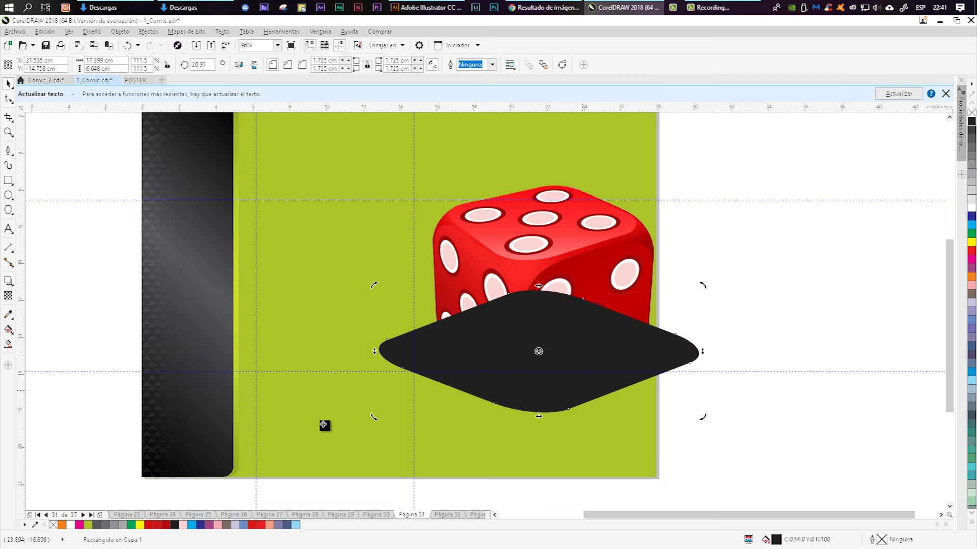
pyautogui.moveTo(375, 351); pyautogui.dragTo(381, 333)
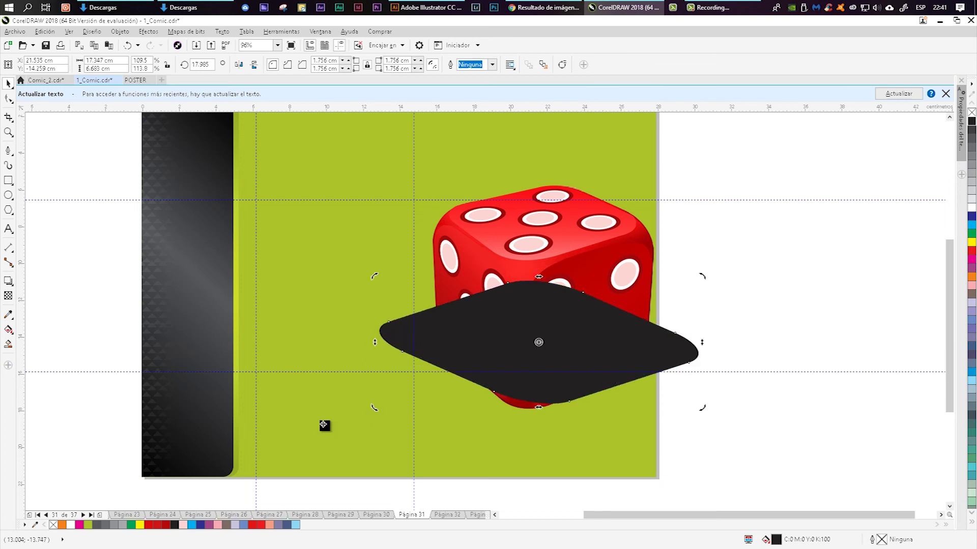
# - Skew the black shape horizontally and narrow it to about 15.4 cm wide, positioning it over the die's lower part
pyautogui.moveTo(539, 277); pyautogui.dragTo(634, 276)
pyautogui.moveTo(620, 355); pyautogui.dragTo(588, 369)
pyautogui.click(558, 335)
pyautogui.moveTo(553, 288); pyautogui.dragTo(593, 292)
pyautogui.click(611, 331)
pyautogui.moveTo(731, 357); pyautogui.dragTo(703, 357)
pyautogui.moveTo(632, 371); pyautogui.dragTo(633, 373)
pyautogui.moveTo(325, 430); pyautogui.dragTo(324, 425)
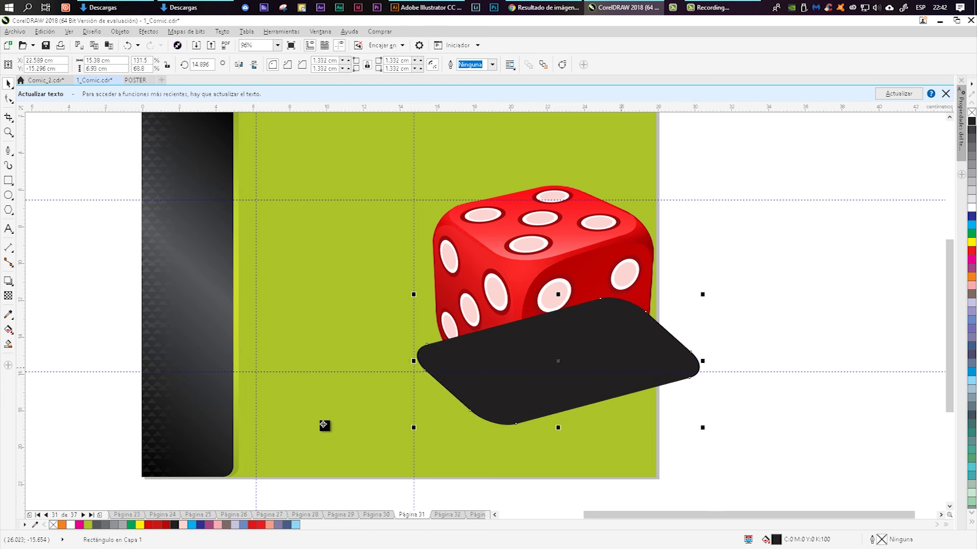
# - Go to page 32 and bring the selected shadow shape forward, in front of the die
pyautogui.press('pagedown')
pyautogui.click(532, 344)
pyautogui.click(523, 339)
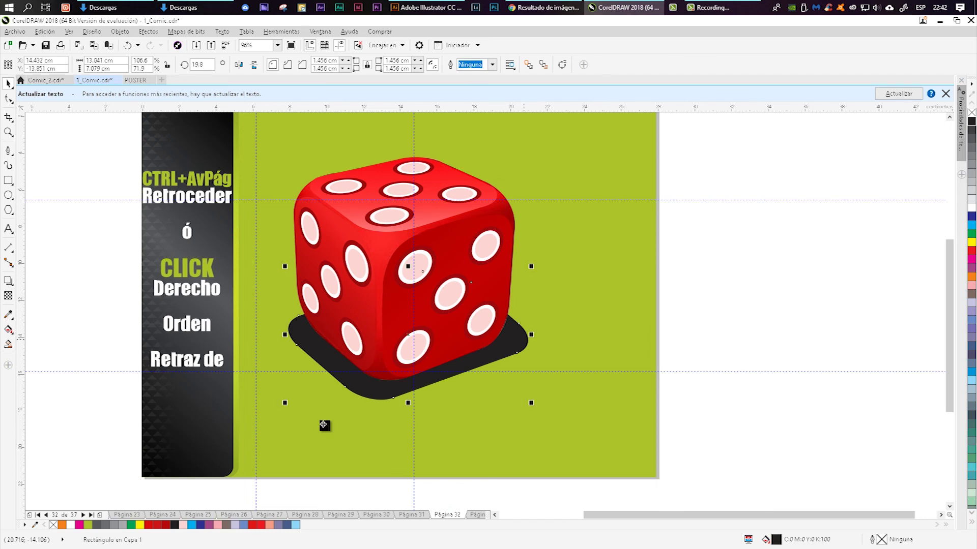
pyautogui.hotkey('ctrl', 'pageup')
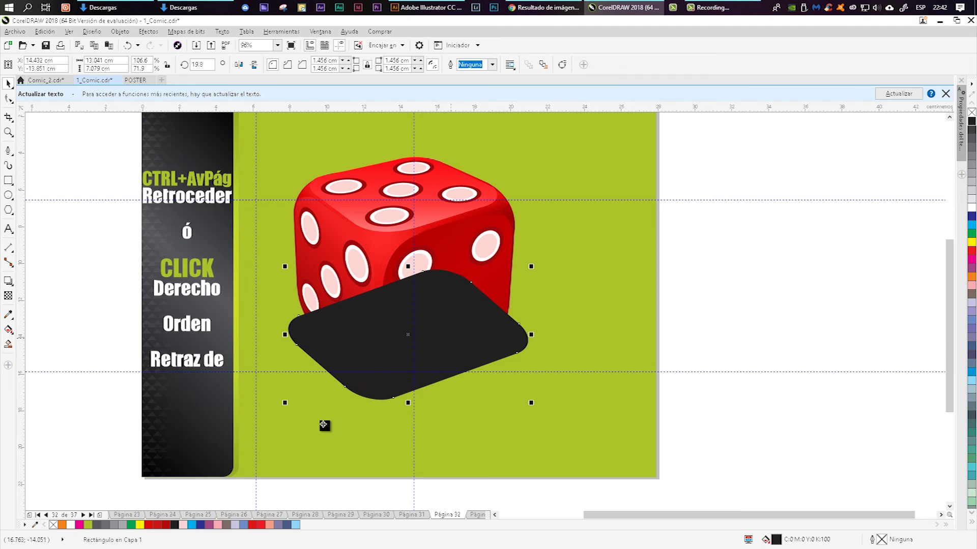
# - Move the die group up and to the right, and place the black shape over its lower part
pyautogui.moveTo(447, 346); pyautogui.dragTo(520, 387)
pyautogui.moveTo(520, 383); pyautogui.dragTo(488, 386)
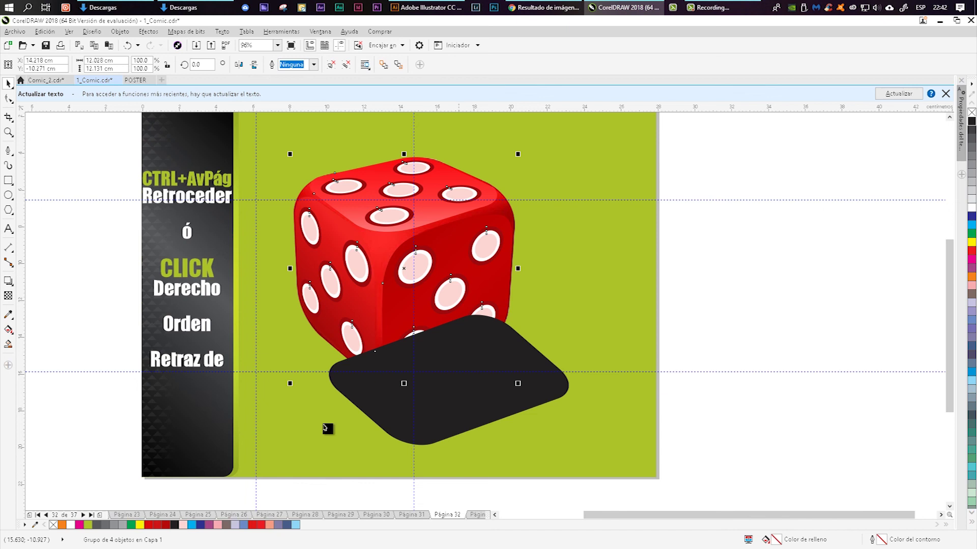
pyautogui.moveTo(428, 280); pyautogui.dragTo(464, 223)
pyautogui.moveTo(473, 343); pyautogui.dragTo(464, 287)
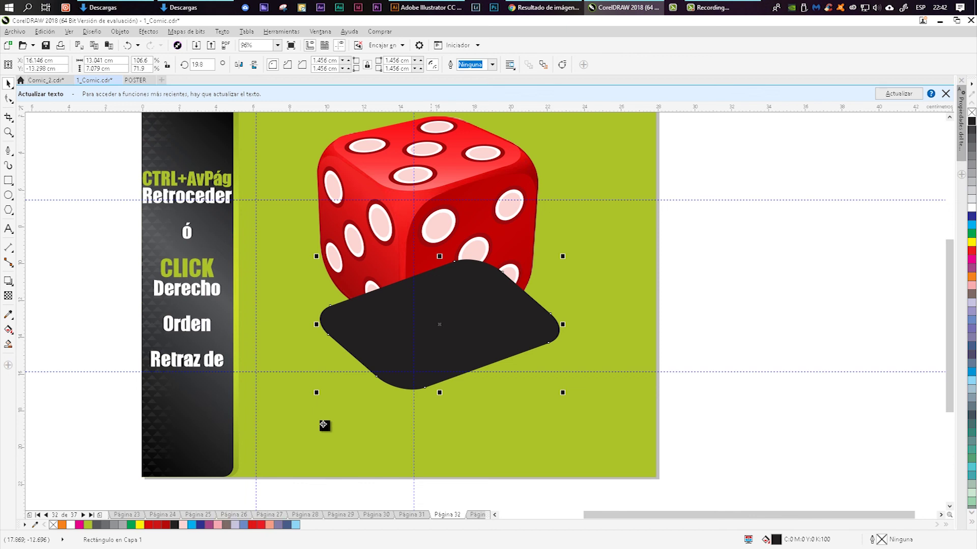
# - Look through the order options for the black shape and send it back behind the die
pyautogui.rightClick(454, 322)
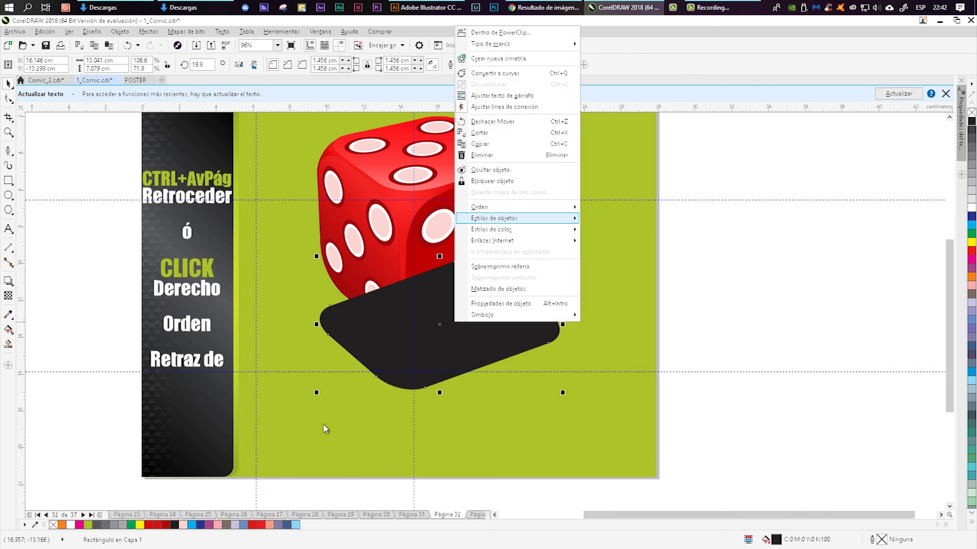
pyautogui.moveTo(480, 207)
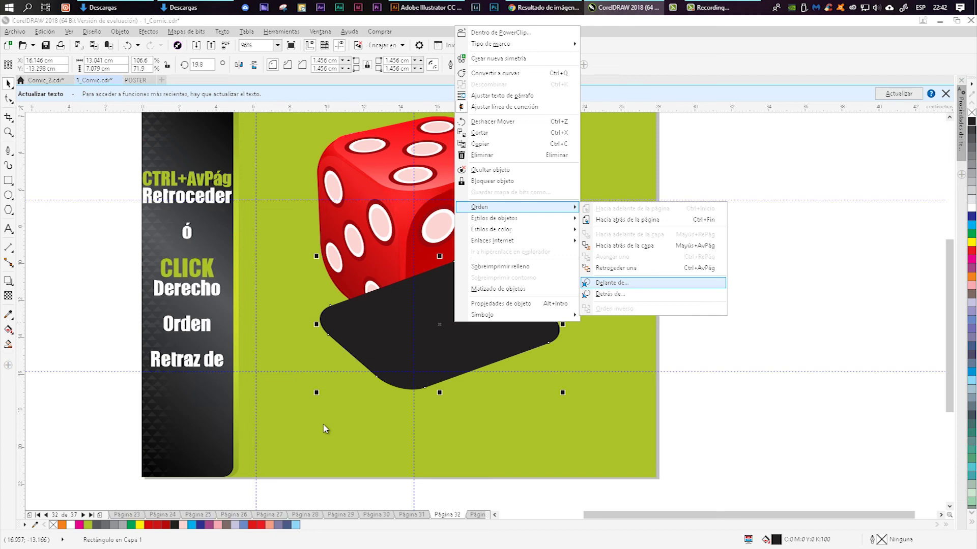
pyautogui.press('Return')
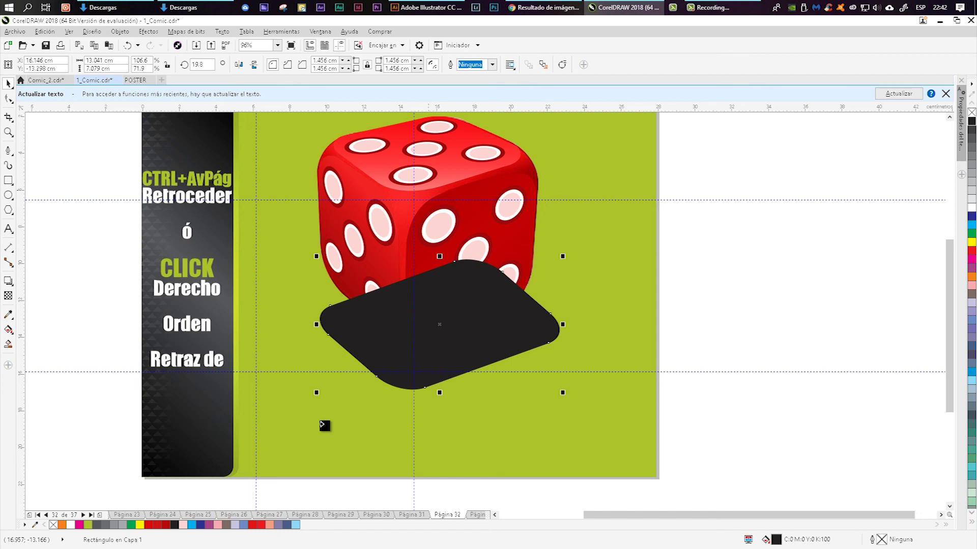
pyautogui.hotkey('ctrl', 'pagedown')
pyautogui.hotkey('ctrl', 'pagedown')
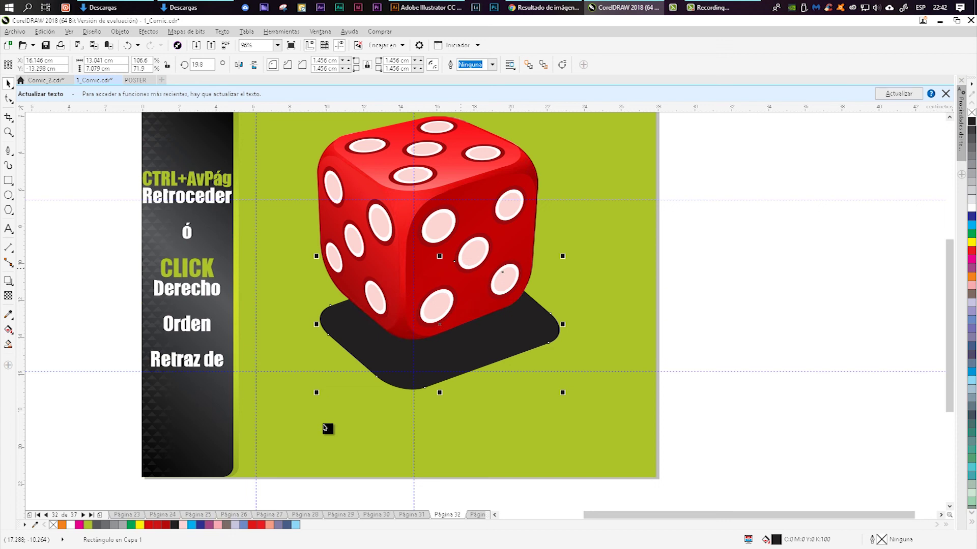
# - Move the shadow shape under the die and enlarge it to about 14.6 × 7.9 cm
pyautogui.moveTo(489, 357); pyautogui.dragTo(479, 330)
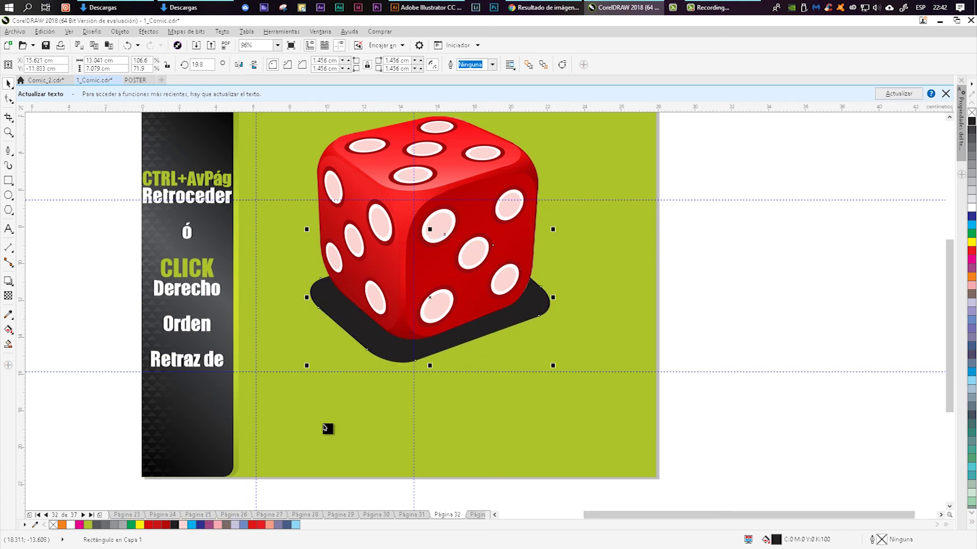
pyautogui.moveTo(553, 366); pyautogui.dragTo(585, 393)
pyautogui.moveTo(525, 323)
pyautogui.mouseDown()
pyautogui.moveTo(512, 303)
pyautogui.moveTo(541, 315)
pyautogui.mouseUp()
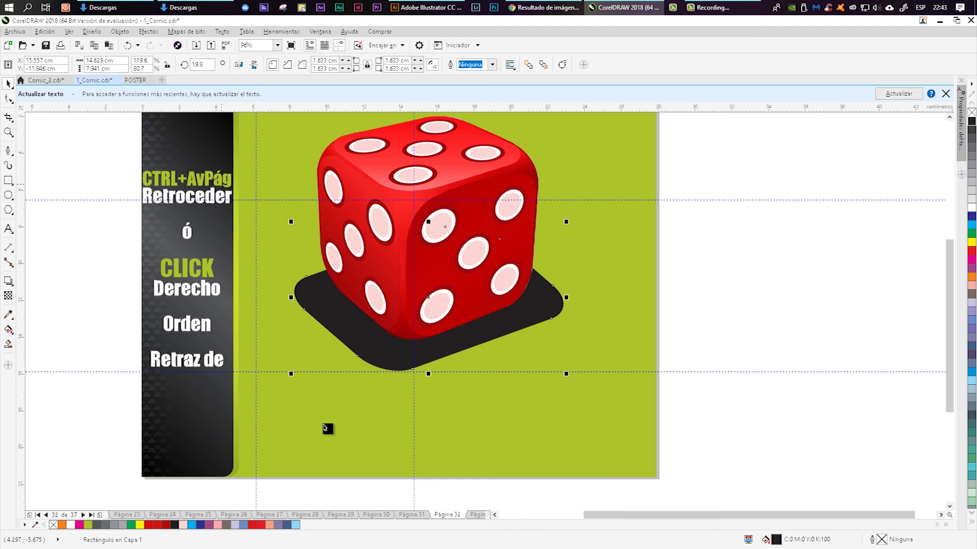
# - Demonstrate the stacking order by repeatedly bringing the shadow forward over the die and sending it back again
pyautogui.hotkey('ctrl', 'pageup')
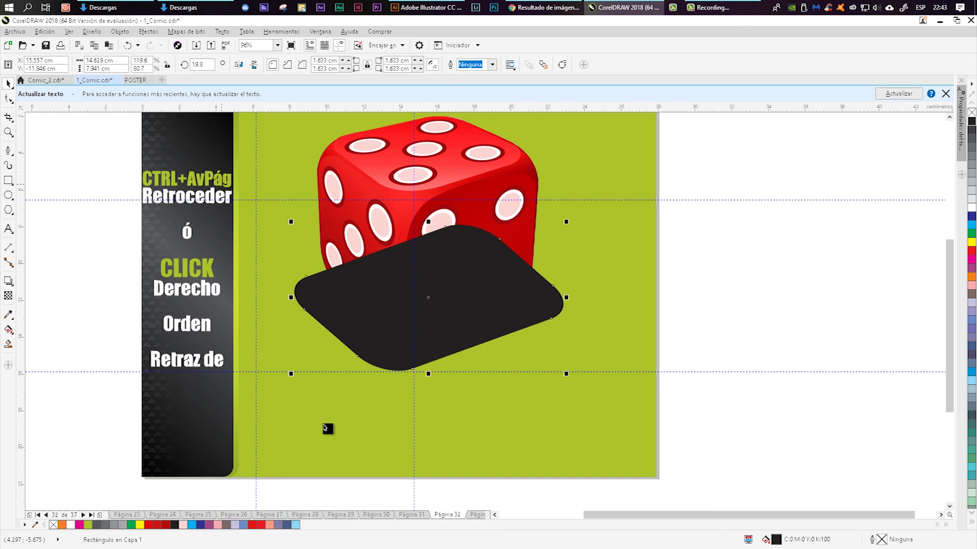
pyautogui.hotkey('ctrl', 'pagedown')
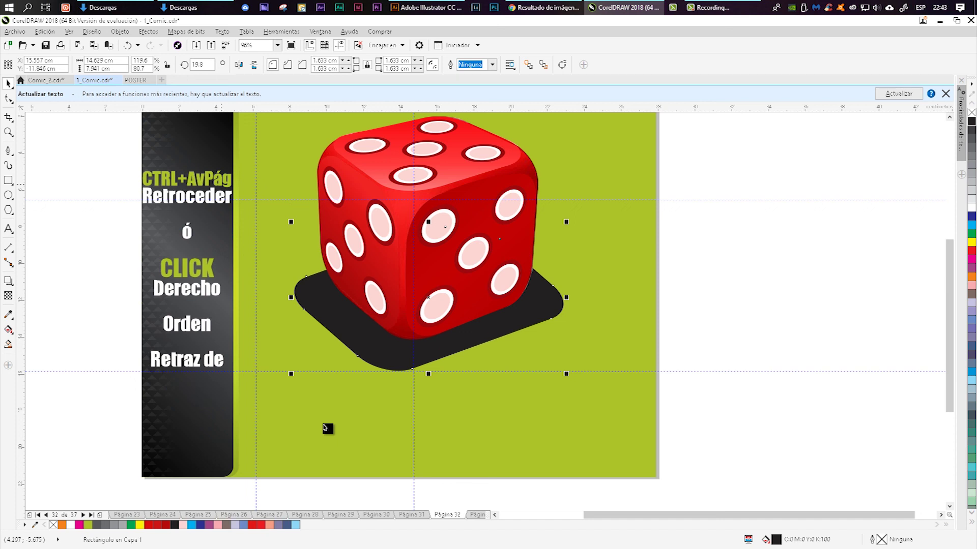
pyautogui.hscroll(1, 326, 429)
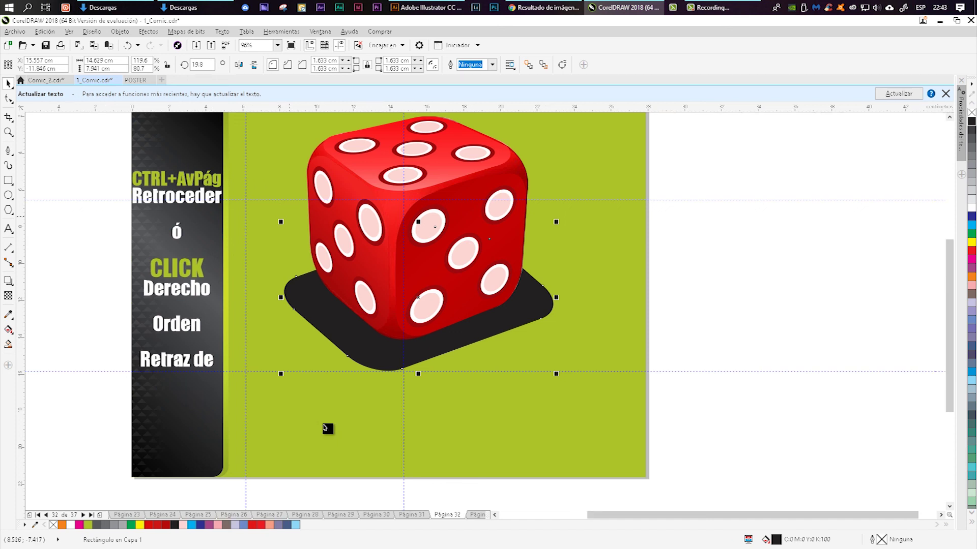
pyautogui.hotkey('ctrl', 'pageup')
pyautogui.hotkey('ctrl', 'pagedown')
pyautogui.moveTo(451, 329); pyautogui.dragTo(453, 330)
# - Preview the pages up to 35, return to page 33 and examine the vector edge of the Fondo Blanco shape
pyautogui.press('pagedown')
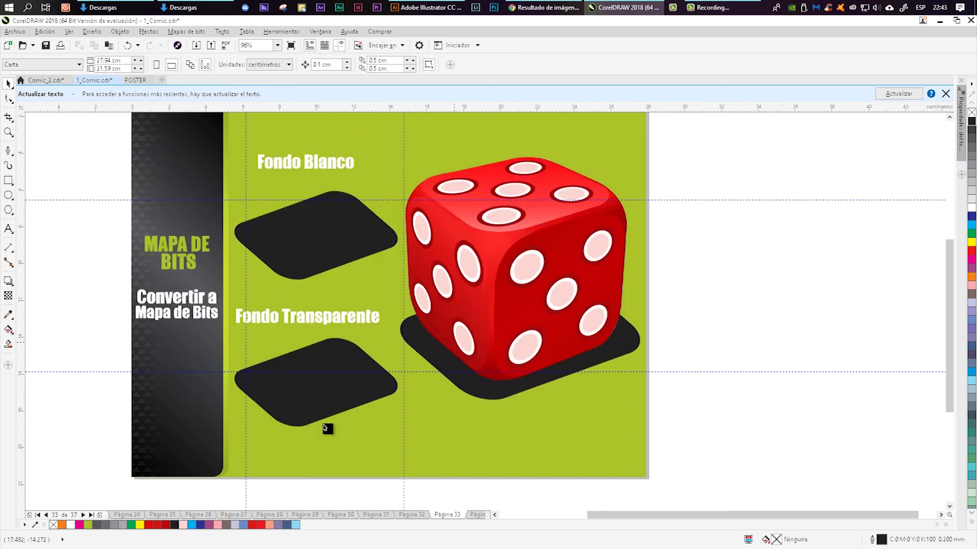
pyautogui.press('pagedown')
pyautogui.press('pagedown')
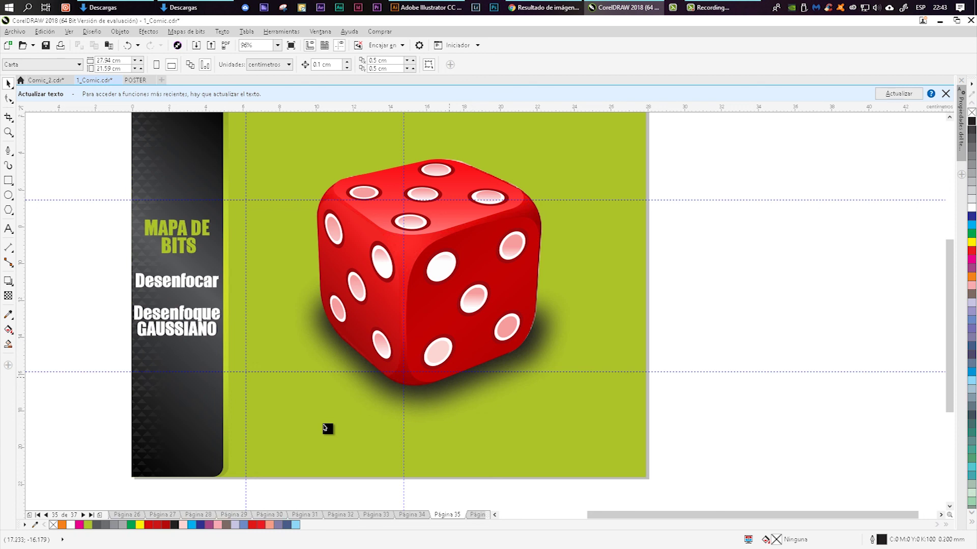
pyautogui.press('pageup')
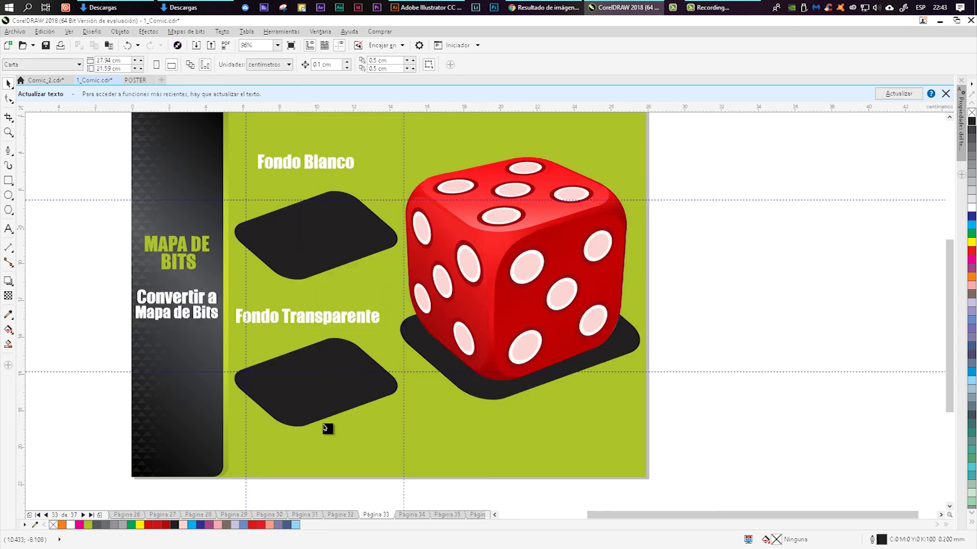
pyautogui.scroll(1, 348, 242)
pyautogui.moveTo(370, 210); pyautogui.dragTo(446, 332)
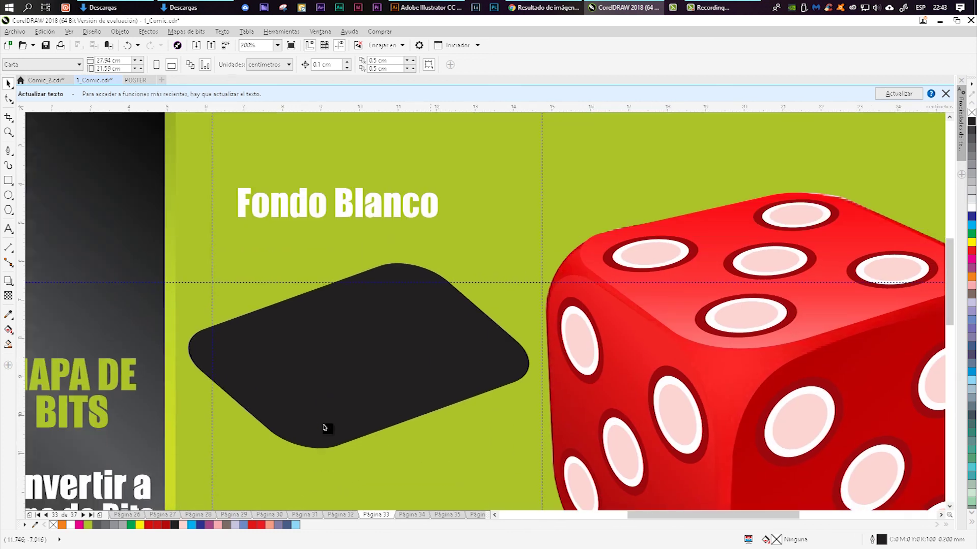
pyautogui.scroll(6, 324, 426)
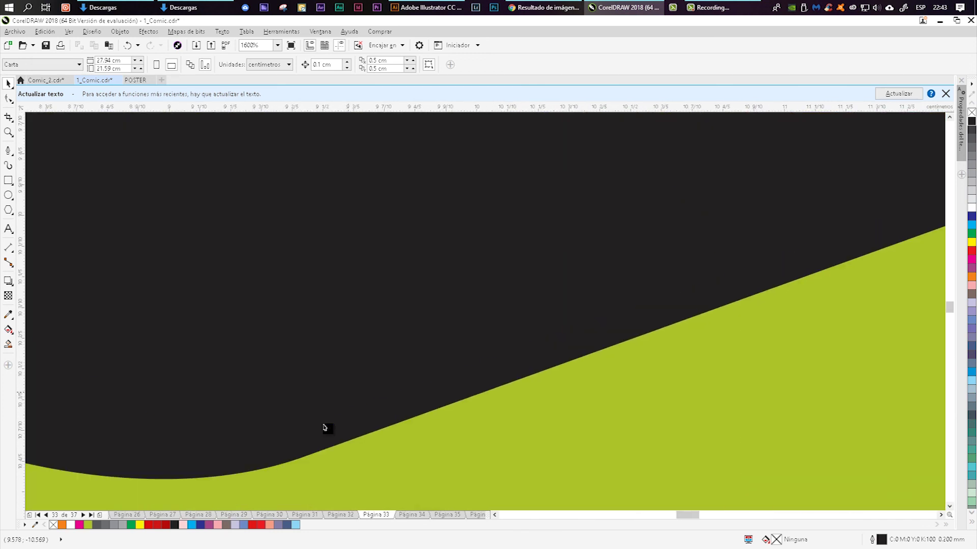
pyautogui.scroll(-6, 324, 428)
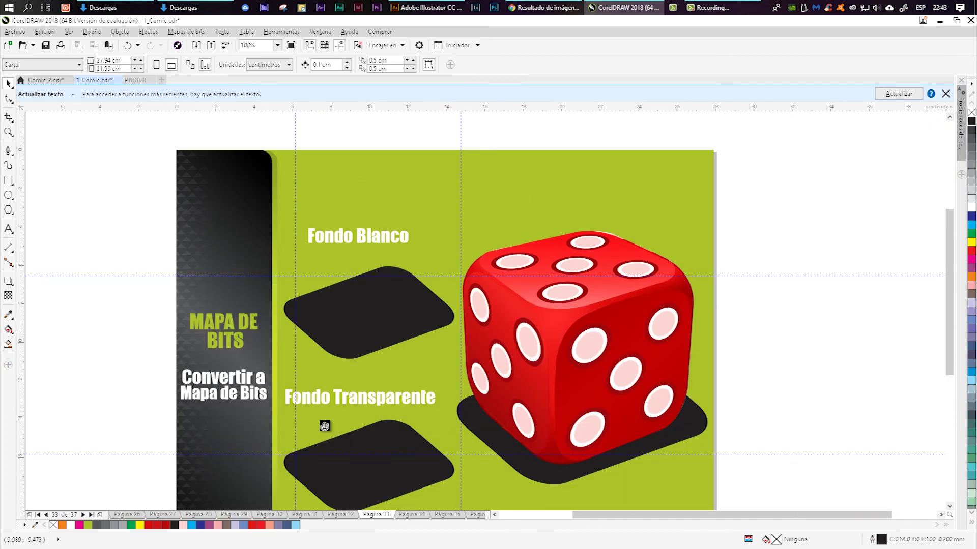
# - Convert the black shape under Fondo Blanco to a 300 ppp CMYK (32 bits) bitmap with Fondo transparente turned off
pyautogui.moveTo(418, 328); pyautogui.dragTo(397, 278)
pyautogui.scroll(1, 397, 279)
pyautogui.scroll(-1, 397, 279)
pyautogui.scroll(1, 398, 279)
pyautogui.scroll(-1, 398, 279)
pyautogui.click(388, 267)
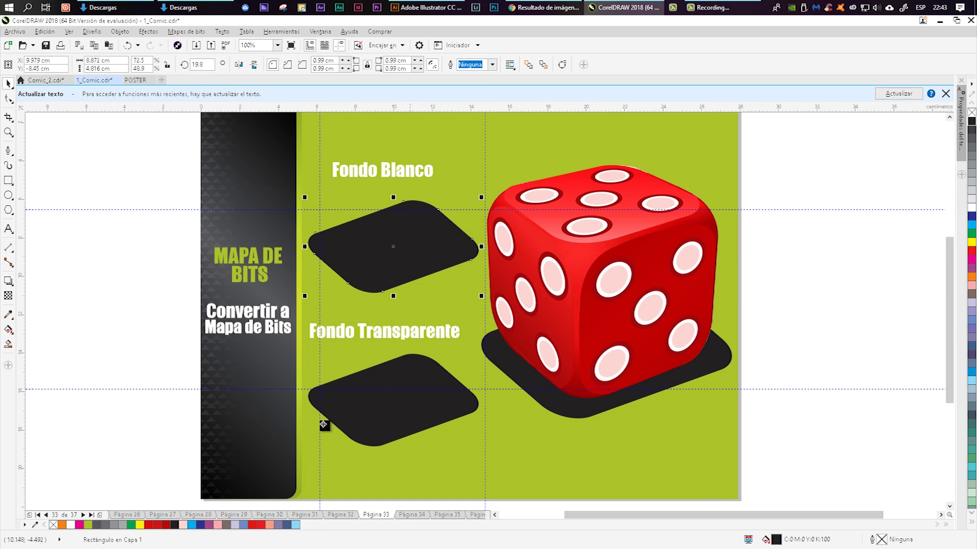
pyautogui.click(387, 267)
pyautogui.click(361, 231)
pyautogui.click(186, 31)
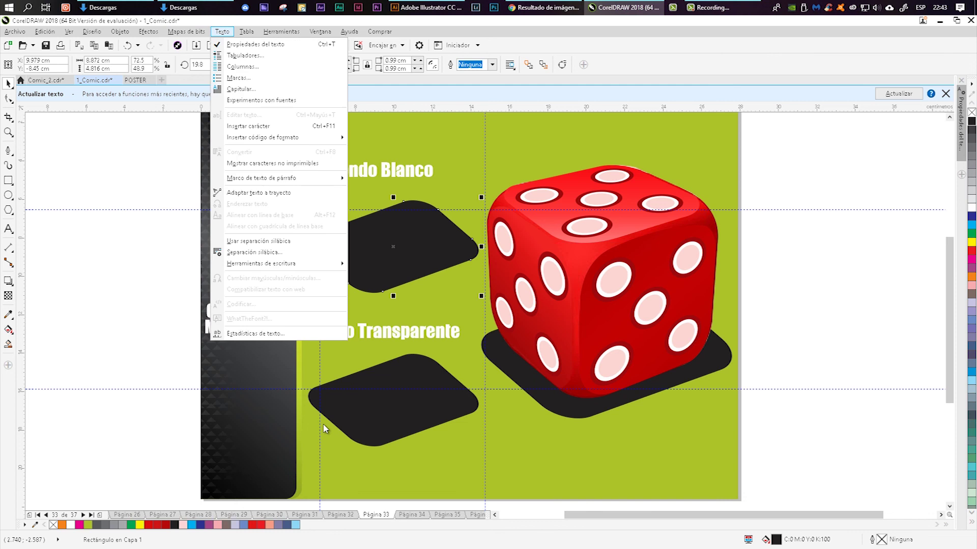
pyautogui.click(213, 44)
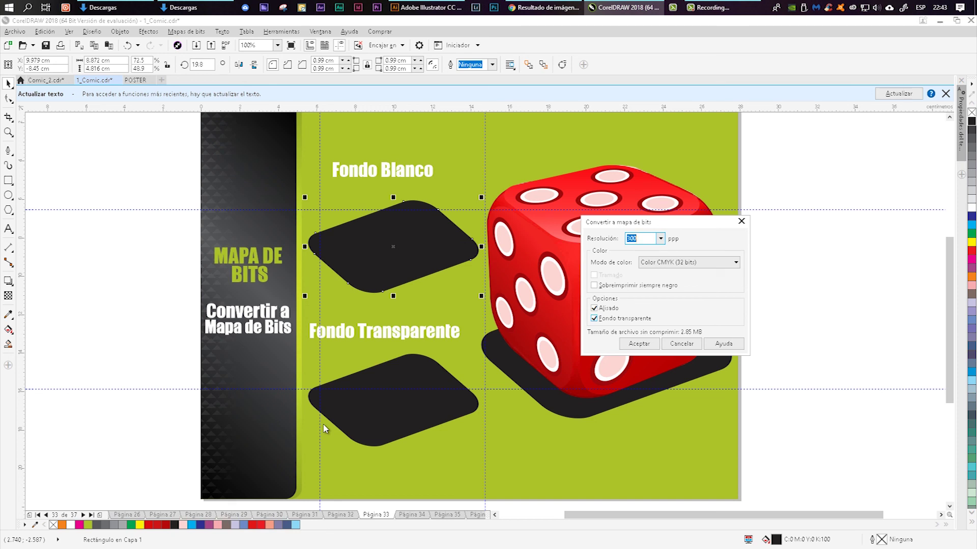
pyautogui.click(594, 319)
pyautogui.press('Return')
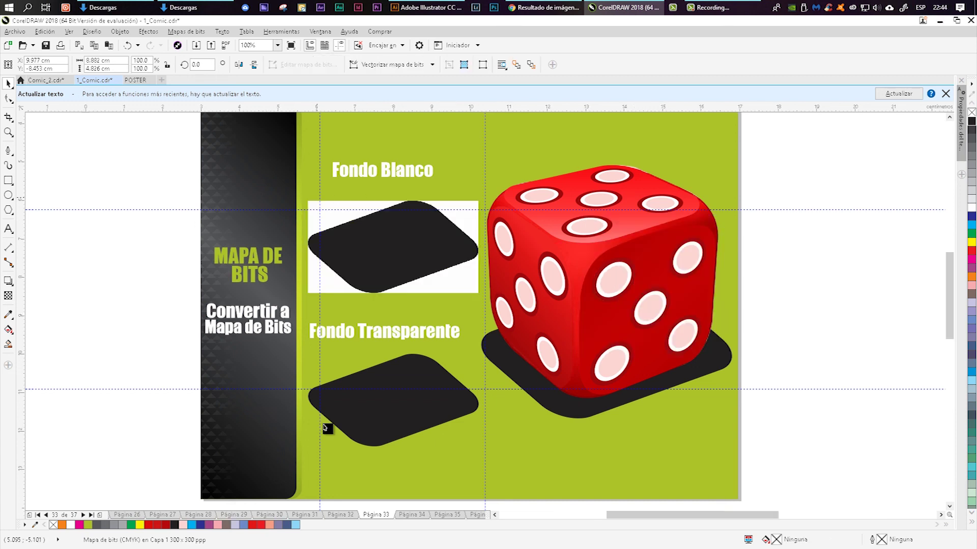
# - Examine the white background and edge pixels of the converted Fondo Blanco bitmap up close
pyautogui.scroll(2, 324, 205)
pyautogui.moveTo(324, 205); pyautogui.dragTo(235, 173)
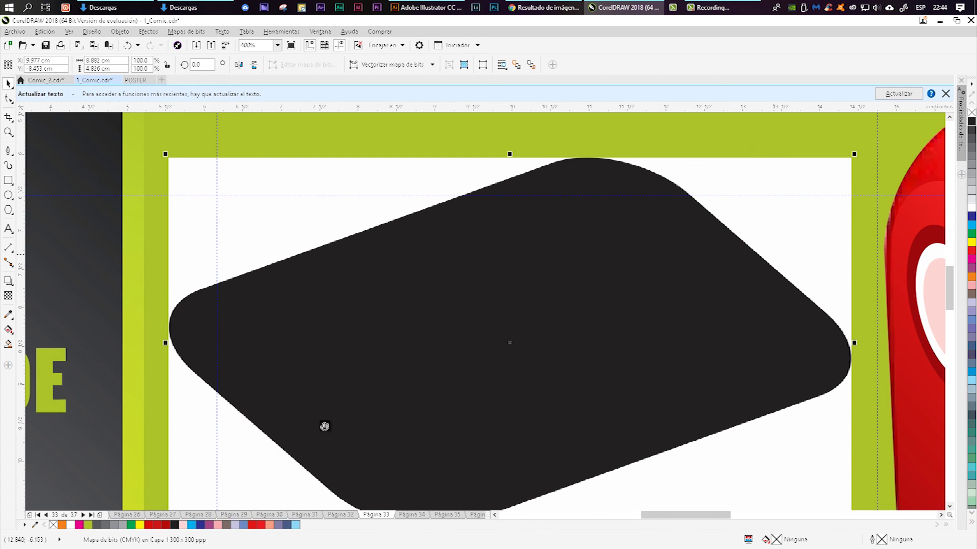
pyautogui.moveTo(325, 426); pyautogui.dragTo(269, 319)
pyautogui.scroll(5, 325, 426)
pyautogui.moveTo(325, 426); pyautogui.dragTo(363, 510)
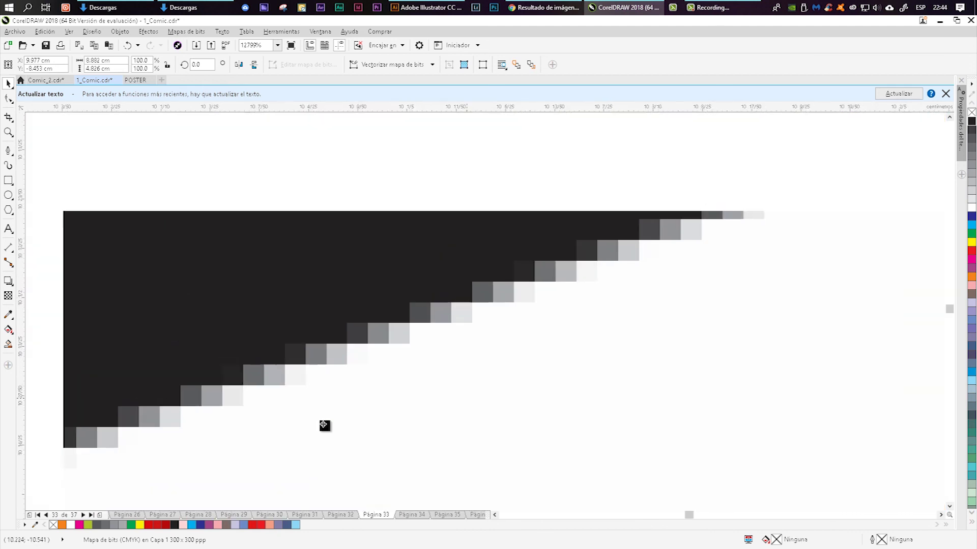
# - Convert the black shape under Fondo Transparente to a 300 ppp CMYK bitmap with a transparent background
pyautogui.scroll(-6, 324, 425)
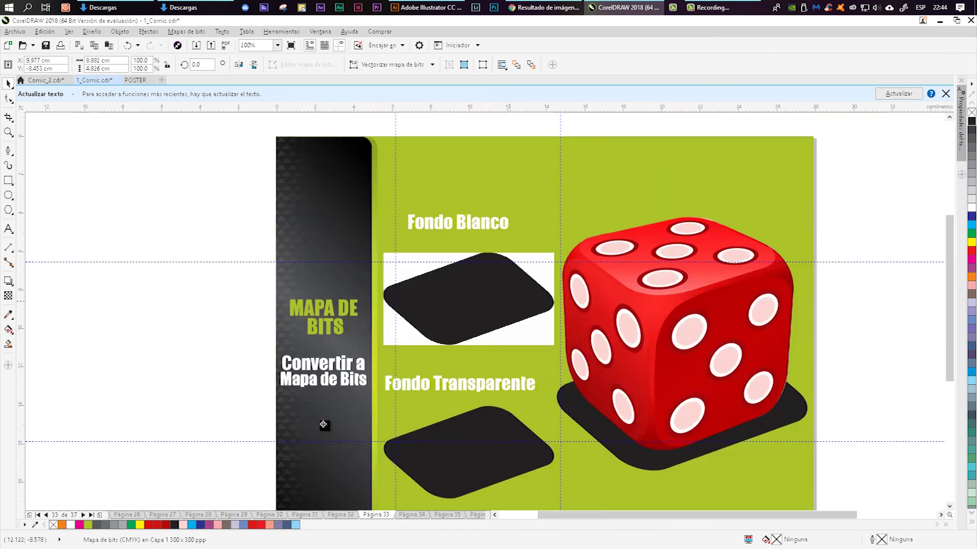
pyautogui.scroll(-1, 325, 426)
pyautogui.moveTo(325, 426); pyautogui.dragTo(304, 514)
pyautogui.scroll(1, 325, 427)
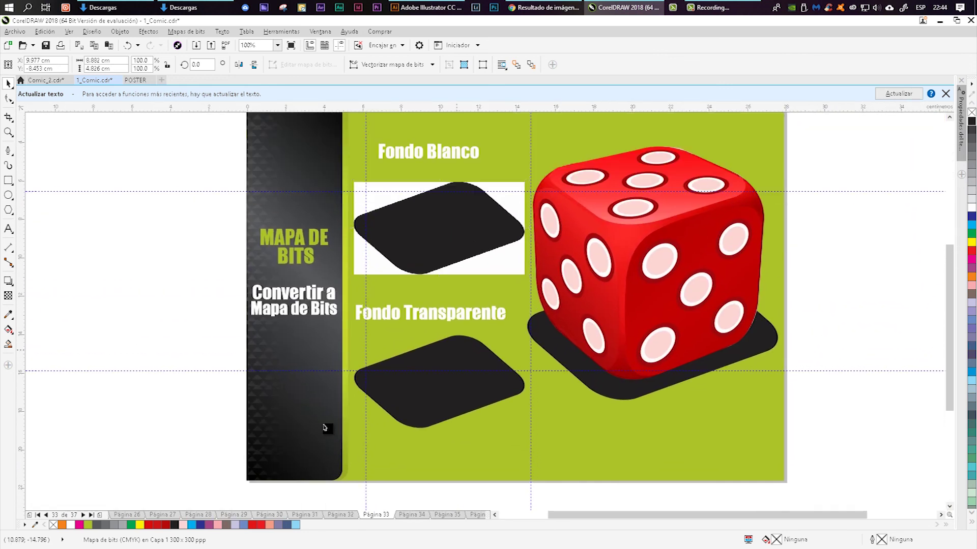
pyautogui.click(458, 347)
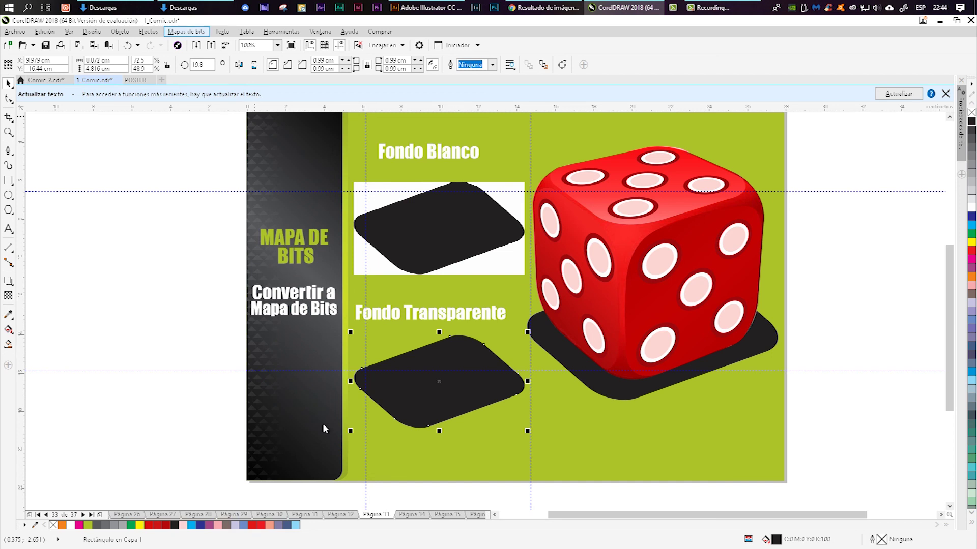
pyautogui.click(186, 32)
pyautogui.click(203, 44)
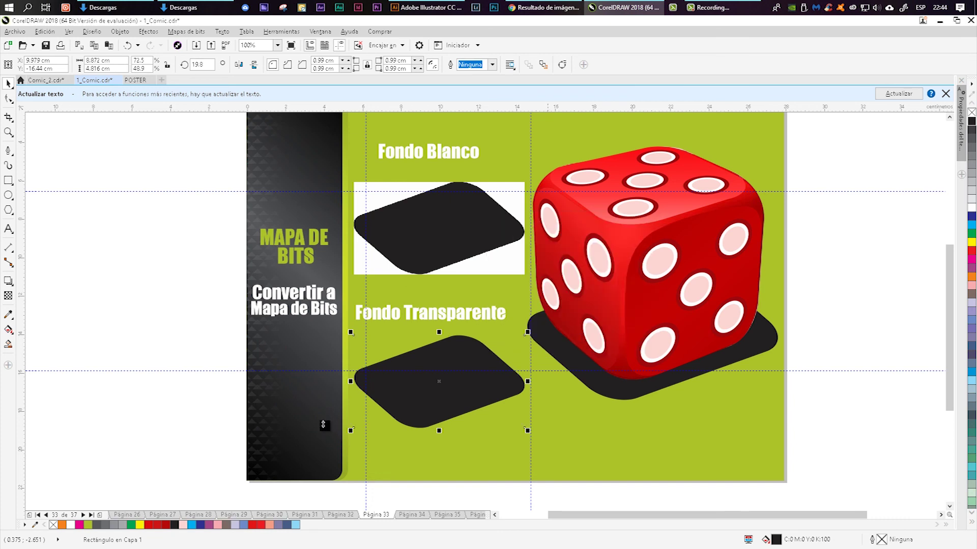
pyautogui.press('Return')
# - Examine the edge pixels of the converted Fondo Transparente bitmap and move it around the green background to demonstrate its transparency
pyautogui.scroll(5, 323, 424)
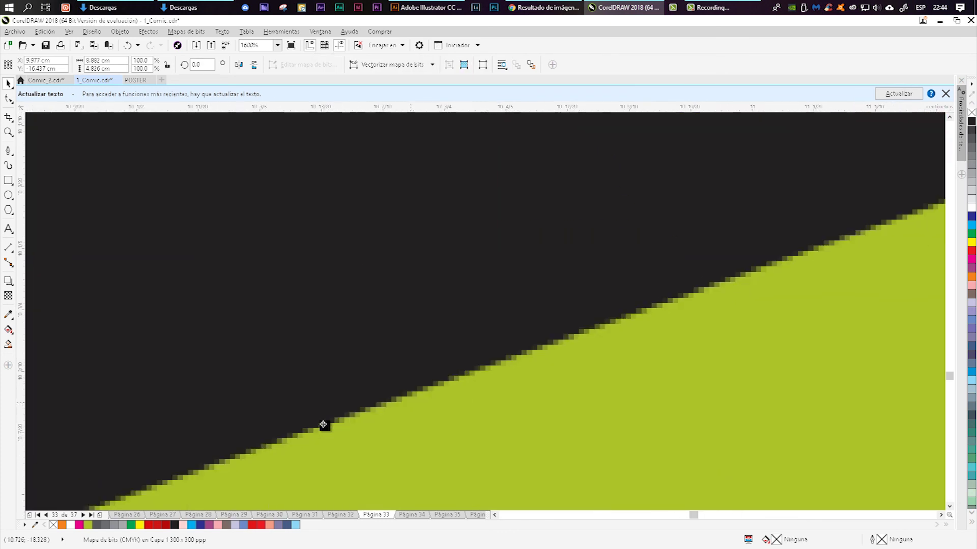
pyautogui.scroll(-10, 324, 425)
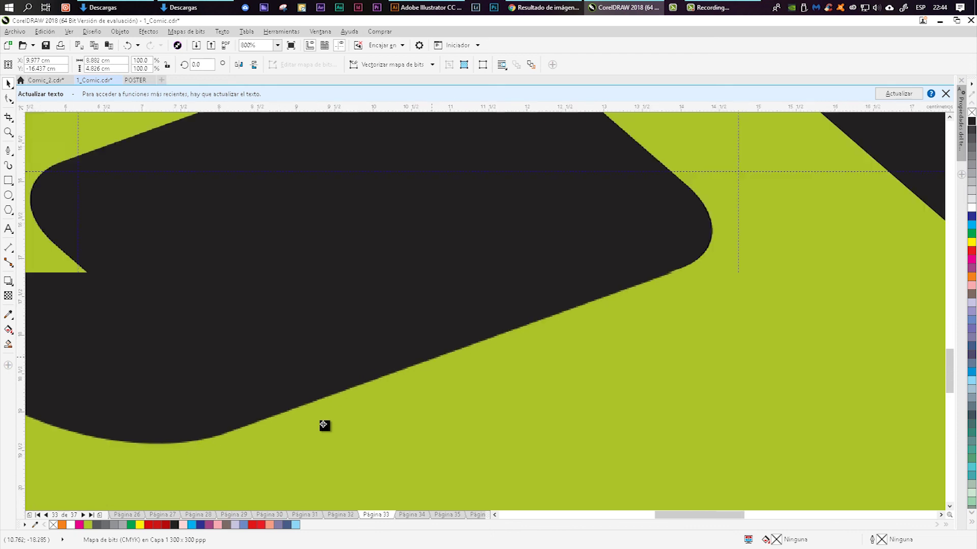
pyautogui.moveTo(476, 281); pyautogui.dragTo(410, 328)
pyautogui.moveTo(355, 338)
pyautogui.mouseDown()
pyautogui.moveTo(557, 250)
pyautogui.moveTo(578, 215)
pyautogui.moveTo(622, 266)
pyautogui.moveTo(736, 302)
pyautogui.moveTo(496, 213)
pyautogui.mouseUp()
pyautogui.moveTo(572, 224); pyautogui.dragTo(431, 324)
pyautogui.scroll(-2, 443, 279)
pyautogui.moveTo(435, 286); pyautogui.dragTo(431, 304)
pyautogui.scroll(1, 500, 282)
pyautogui.scroll(1, 500, 282)
# - Go to page 34 and open Desenfoque gaussiano for the bitmap shadow beneath the die
pyautogui.click(604, 334)
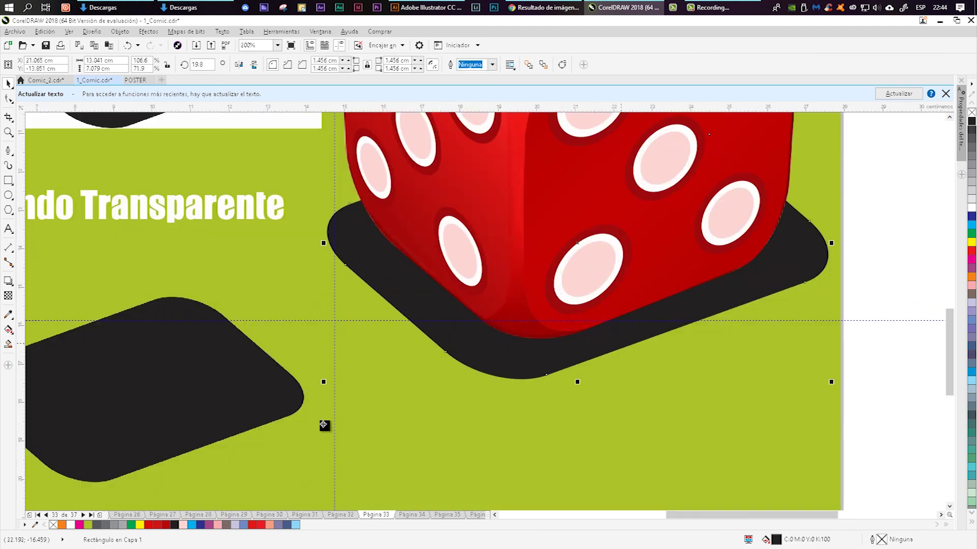
pyautogui.scroll(-1, 604, 332)
pyautogui.moveTo(604, 321); pyautogui.dragTo(500, 375)
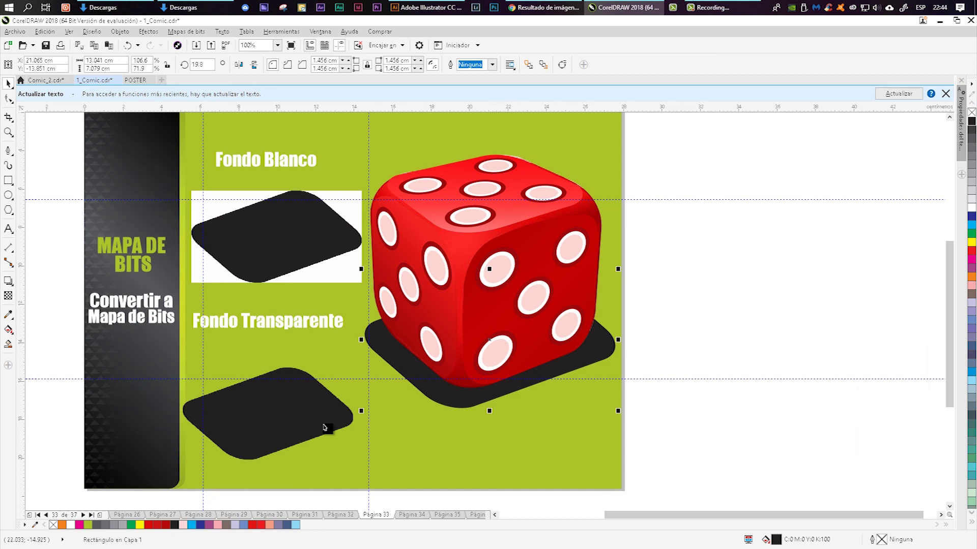
pyautogui.press('pagedown')
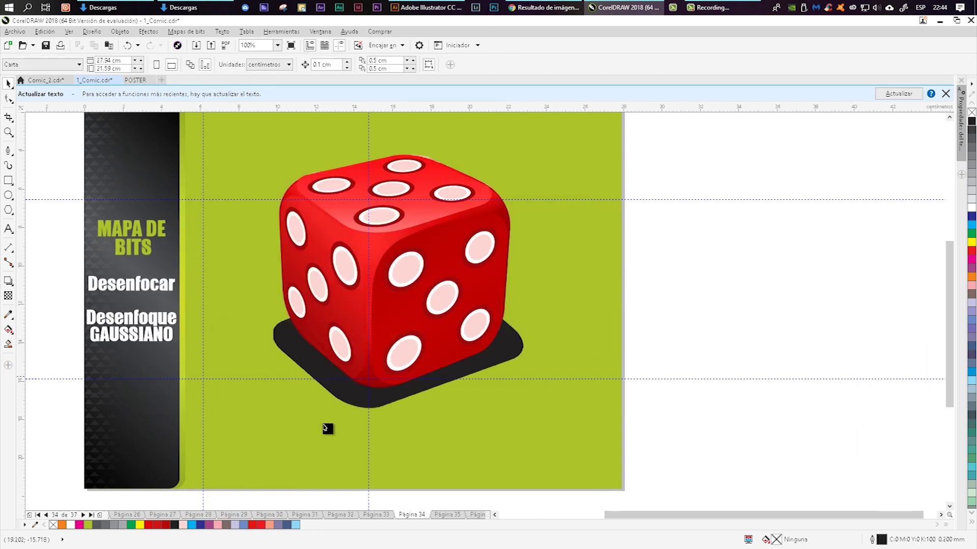
pyautogui.click(324, 426)
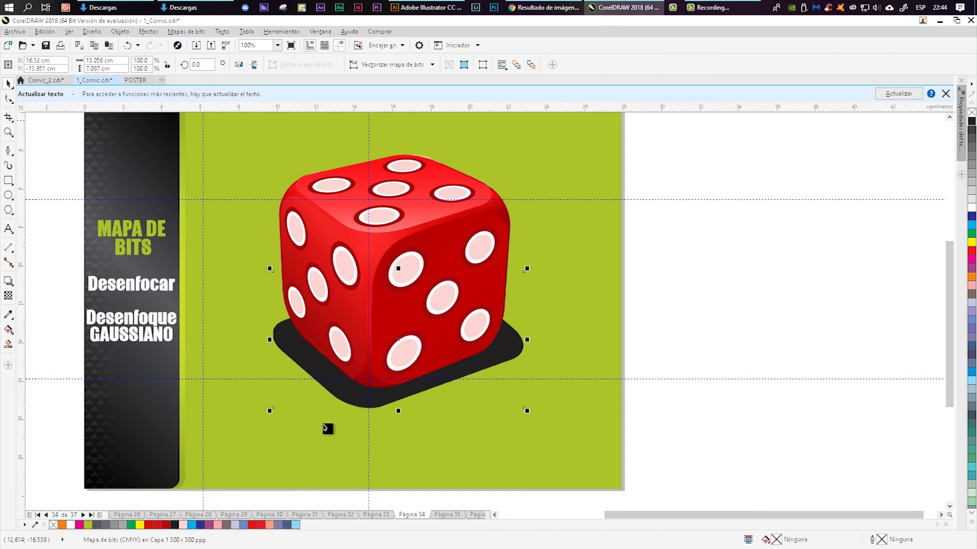
pyautogui.click(186, 32)
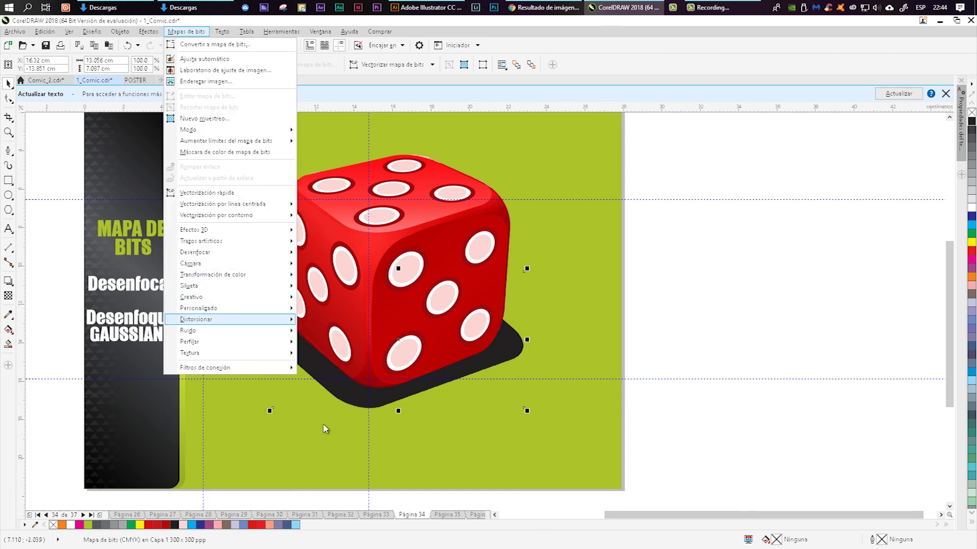
pyautogui.moveTo(203, 253)
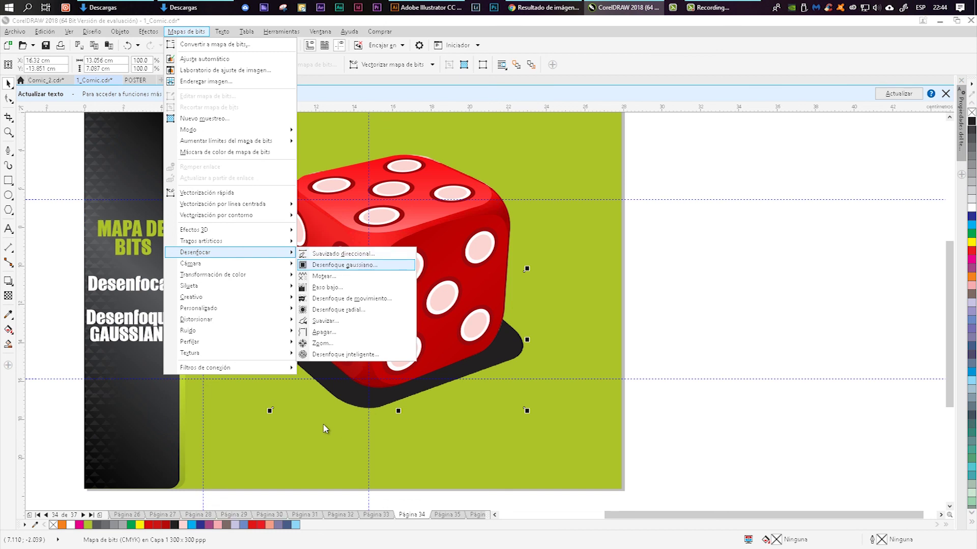
pyautogui.click(344, 265)
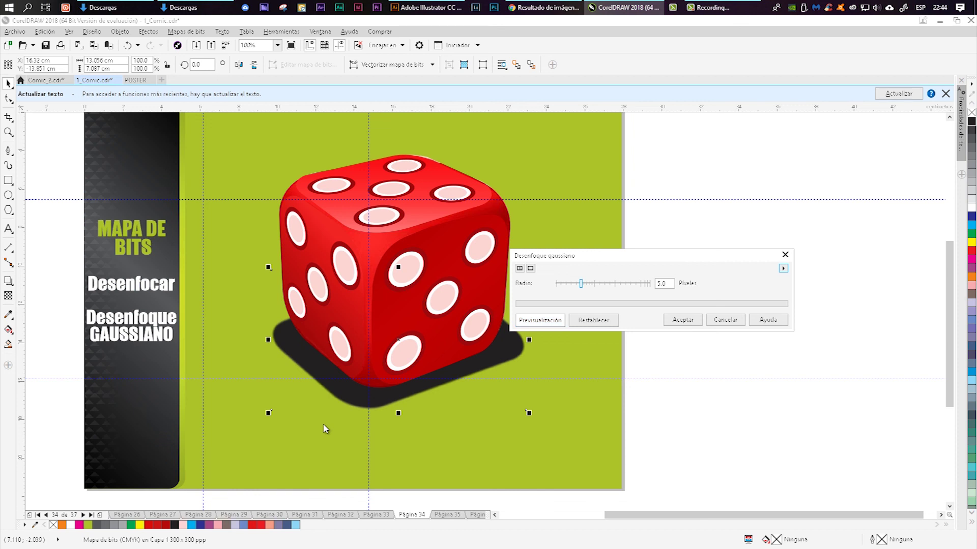
# - Preview the Gaussian blur on the die's shadow at radii of 48 and 76.7 pixels
pyautogui.moveTo(581, 283); pyautogui.dragTo(614, 283)
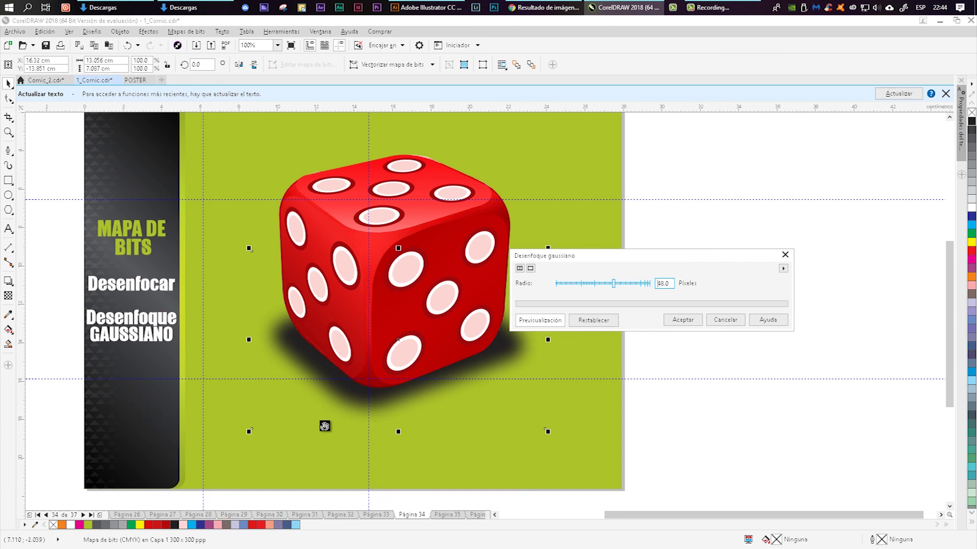
pyautogui.press('Right')
pyautogui.press('Right')
pyautogui.press('Right')
pyautogui.press('Right')
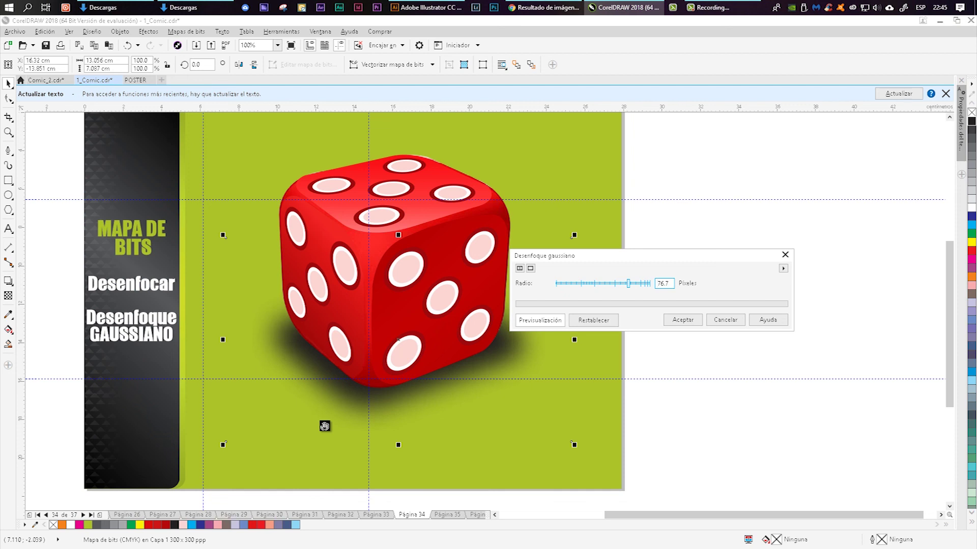
# - Set the Gaussian blur radius to 81.6 pixels and apply it to the die's shadow
pyautogui.press('Down')
pyautogui.press('Down')
pyautogui.press('Down')
pyautogui.press('Down')
pyautogui.press('Down')
pyautogui.press('Down')
pyautogui.press('Down')
pyautogui.press('Down')
pyautogui.press('Down')
pyautogui.press('Down')
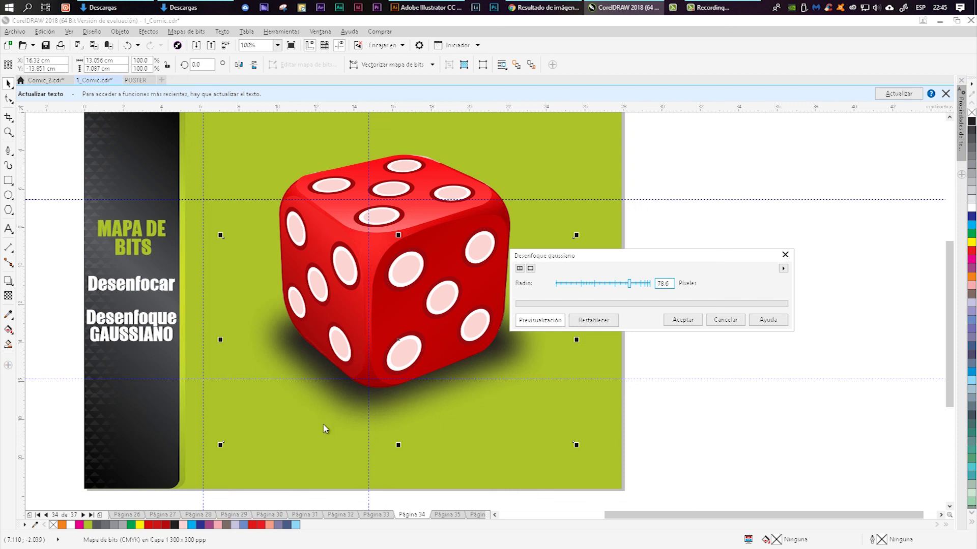
pyautogui.click(540, 321)
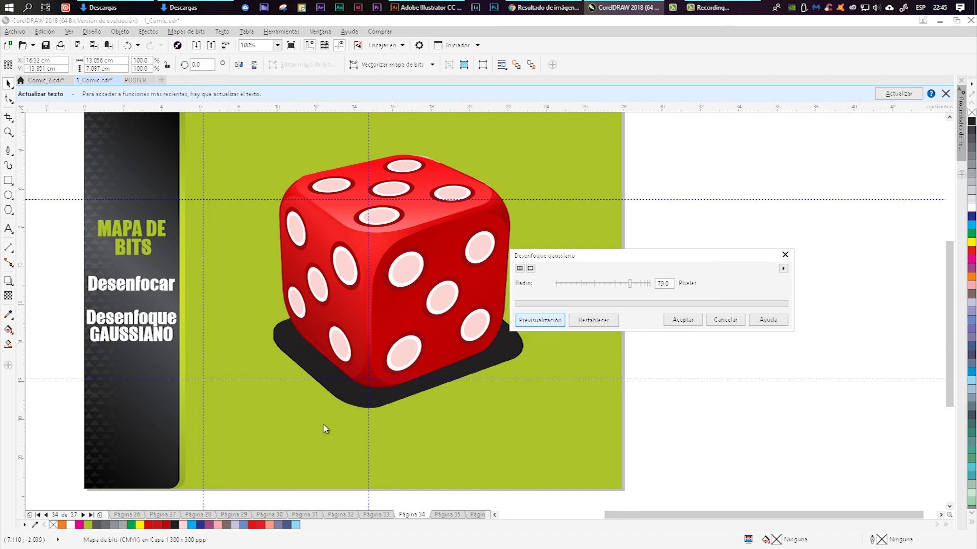
pyautogui.moveTo(630, 283); pyautogui.dragTo(630, 283)
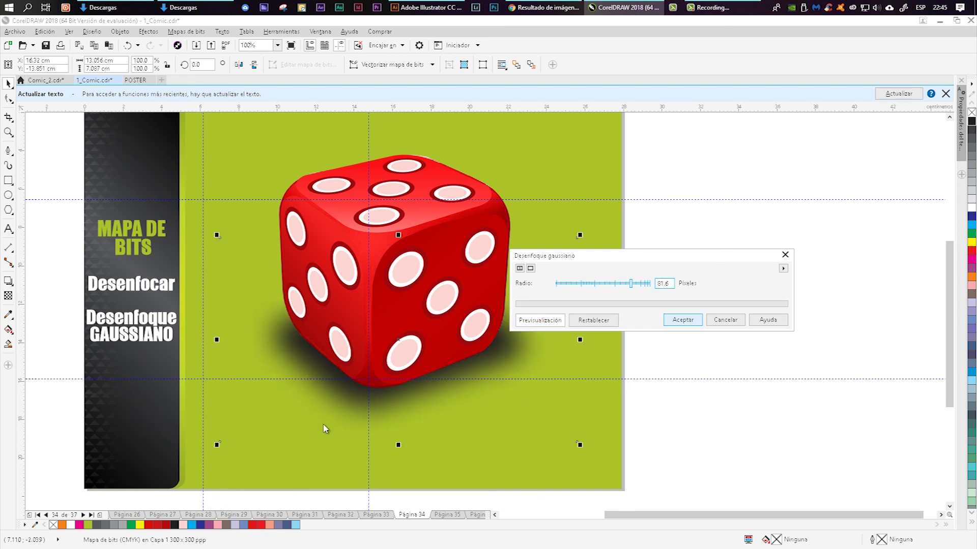
pyautogui.press('Return')
# - Move the die off its blurred shadow to beside the page, then undo the move
pyautogui.scroll(-3, 325, 429)
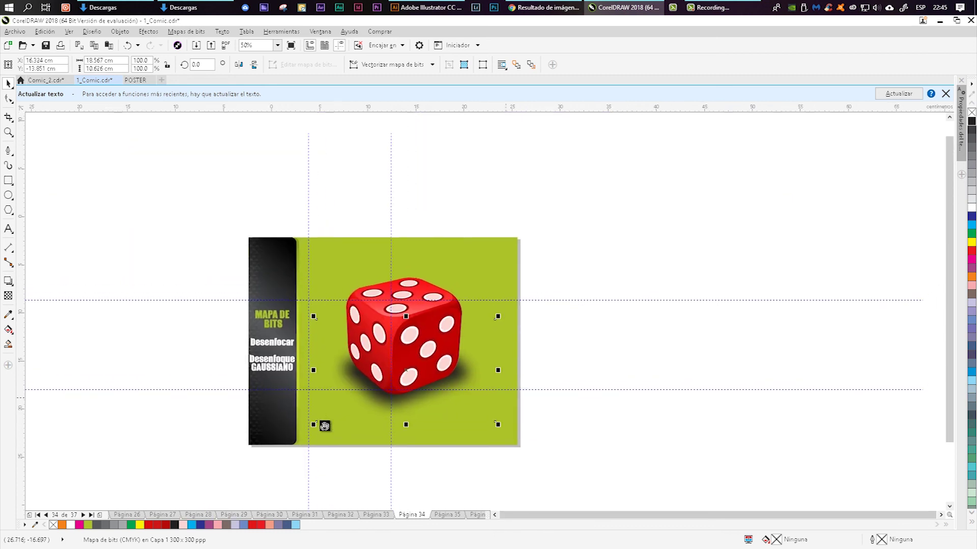
pyautogui.click(450, 314)
pyautogui.moveTo(439, 332); pyautogui.dragTo(603, 296)
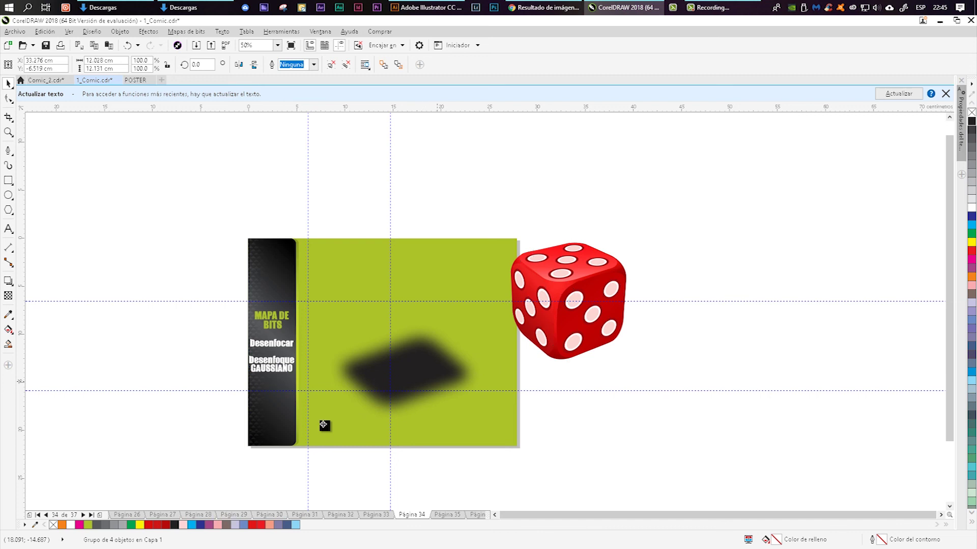
pyautogui.hotkey('ctrl', 'z')
pyautogui.press('Escape')
# - Select the die and its blurred shadow, try moving both off the page, undo that move and group them
pyautogui.moveTo(502, 428); pyautogui.dragTo(292, 200)
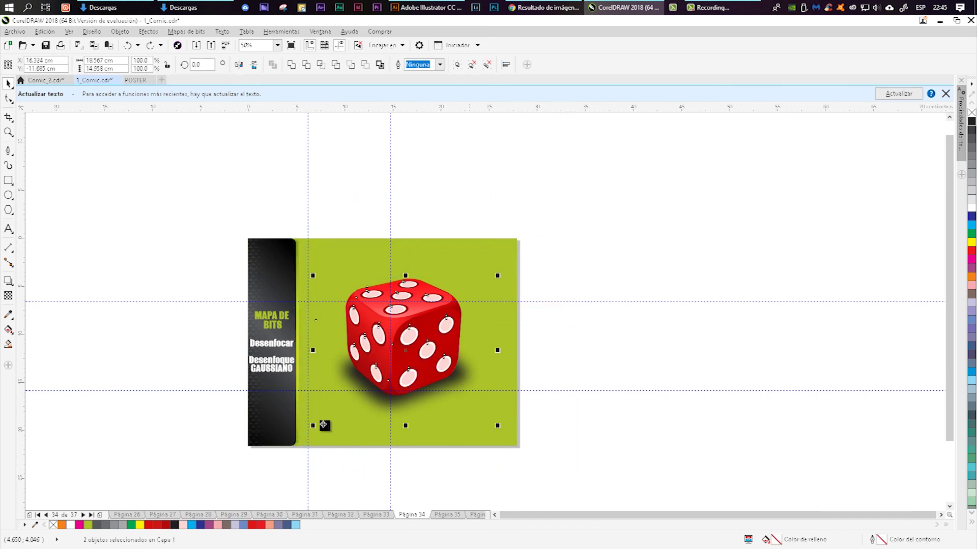
pyautogui.scroll(1, 473, 385)
pyautogui.moveTo(400, 336); pyautogui.dragTo(490, 378)
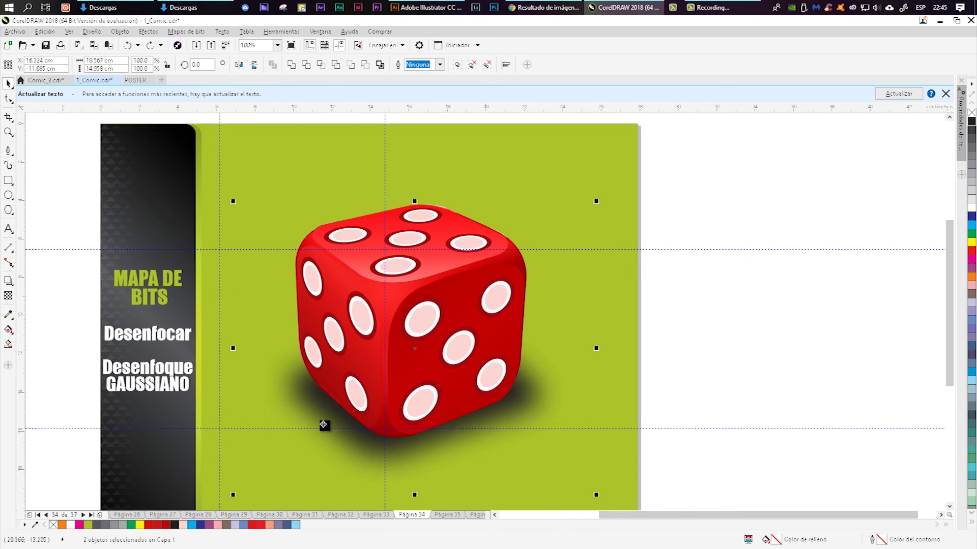
pyautogui.scroll(-1, 476, 363)
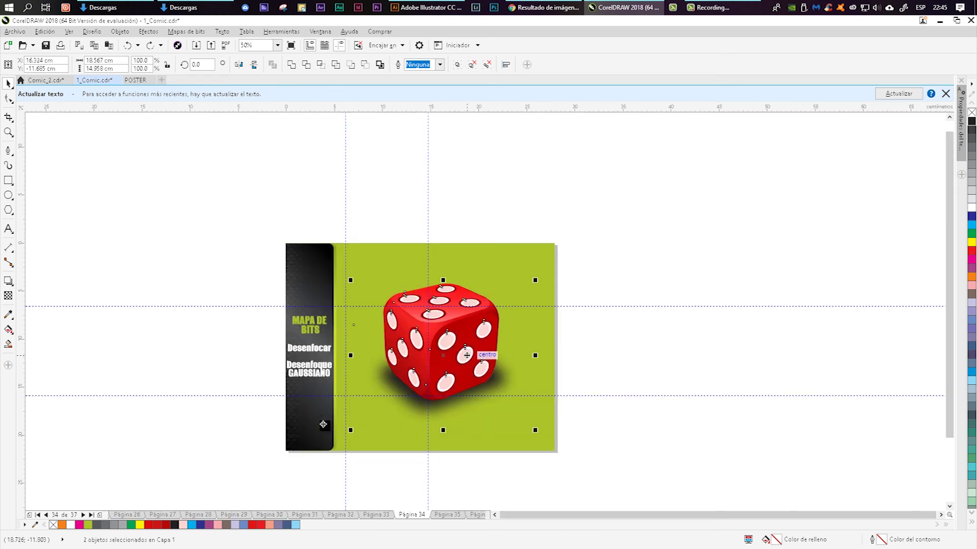
pyautogui.moveTo(466, 355); pyautogui.dragTo(659, 346)
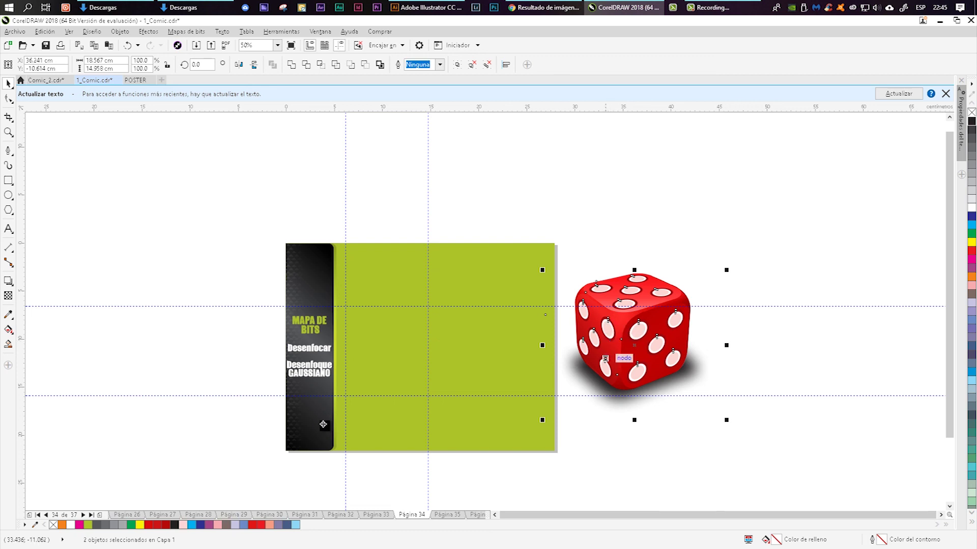
pyautogui.hotkey('ctrl', 'z')
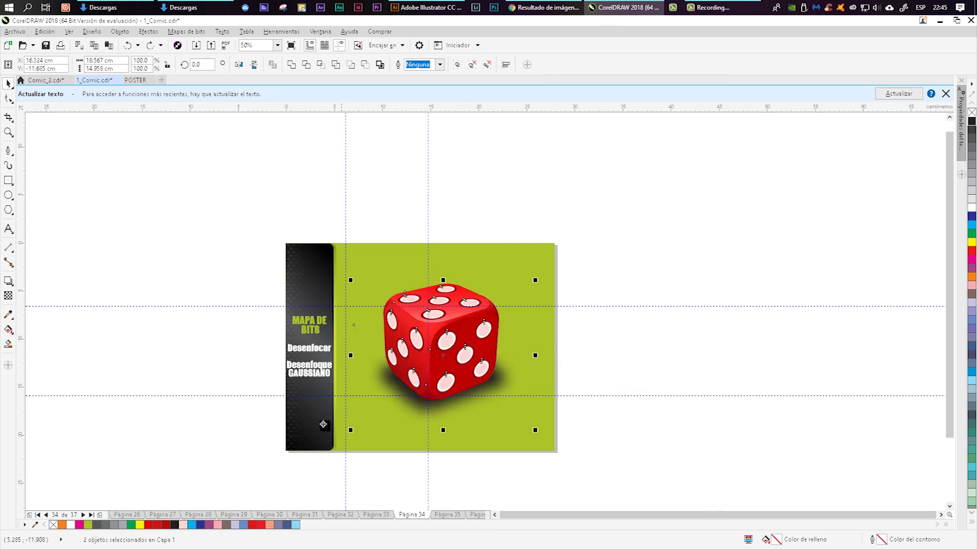
pyautogui.hotkey('ctrl', 'g')
pyautogui.scroll(2, 442, 350)
pyautogui.moveTo(471, 351); pyautogui.dragTo(524, 305)
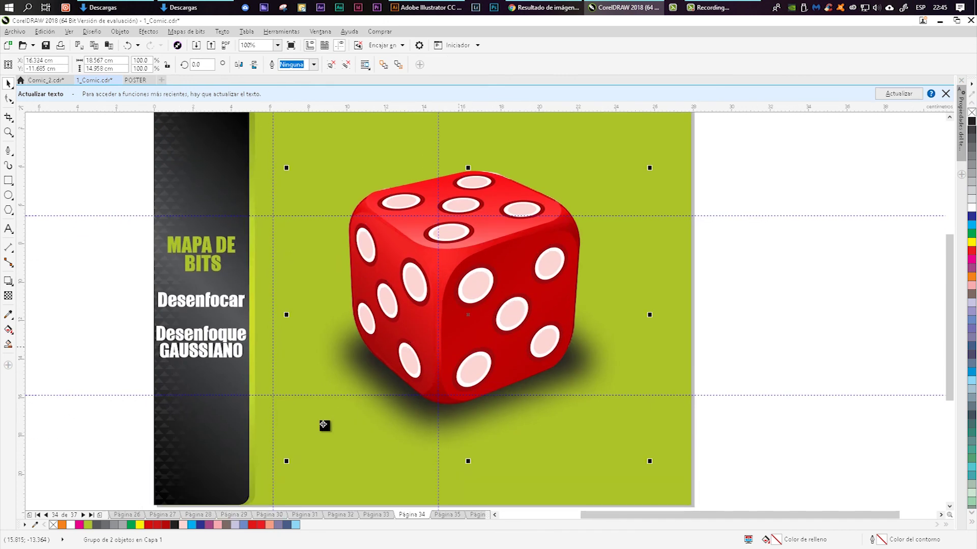
# - Page forward to page 37 and examine the two finished dice with their blurred shadows
pyautogui.press('pagedown')
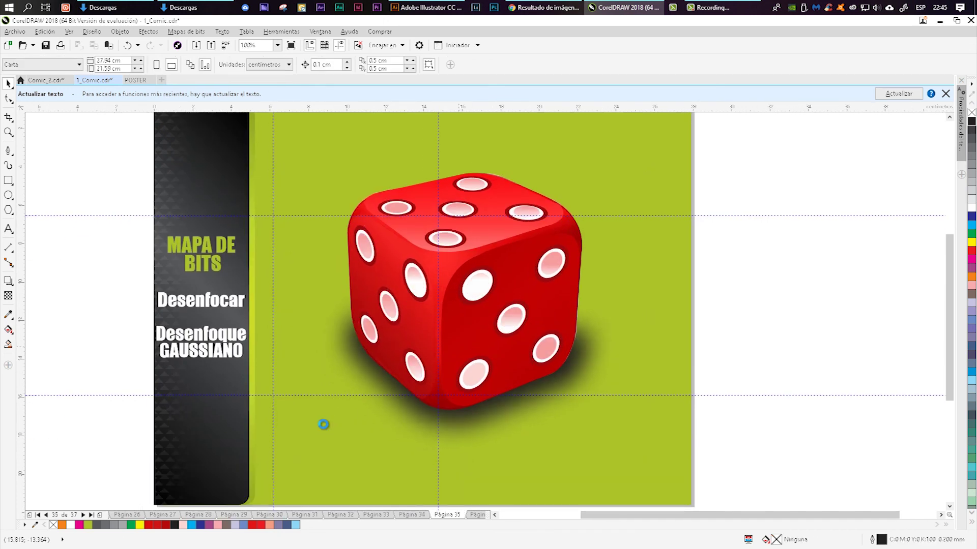
pyautogui.press('pagedown')
pyautogui.press('pagedown')
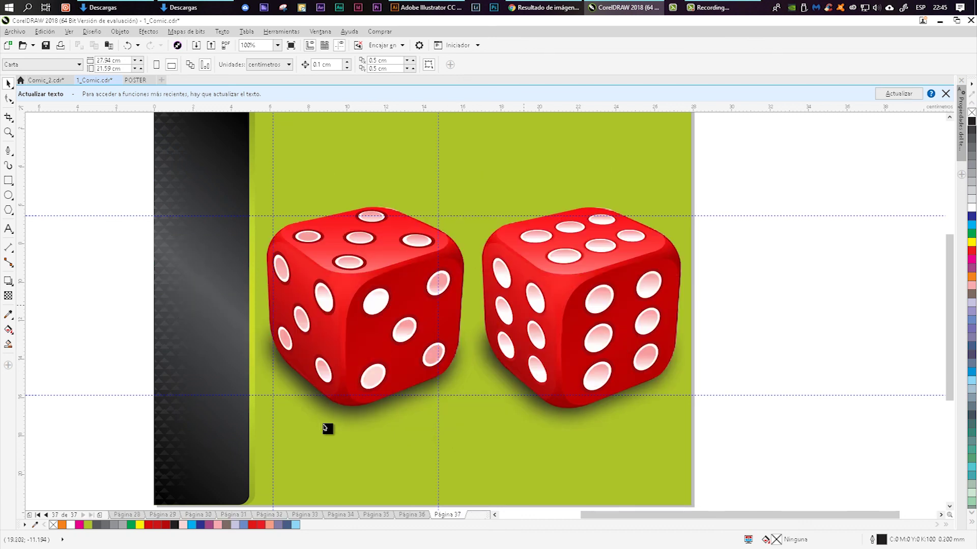
pyautogui.hotkey('shift', 'F4')
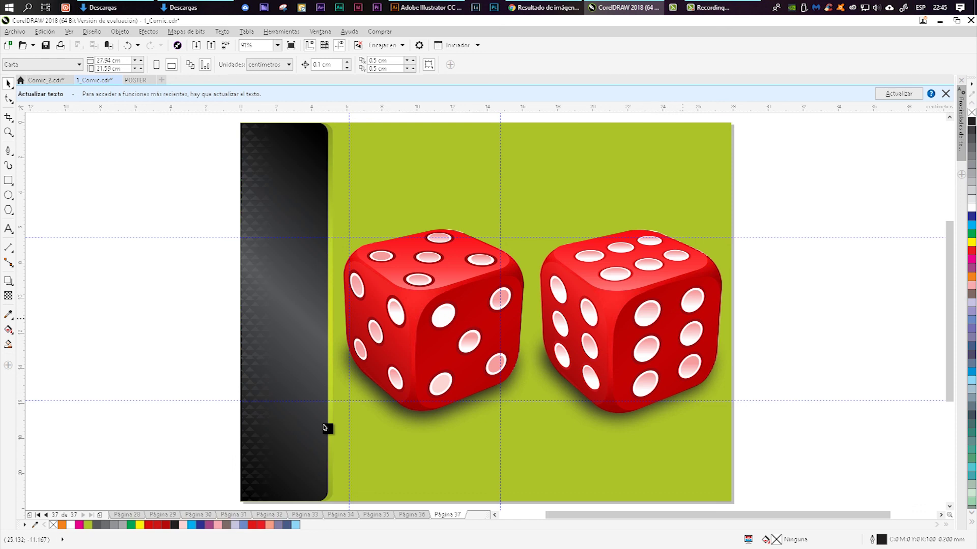
pyautogui.moveTo(325, 428); pyautogui.dragTo(291, 496)
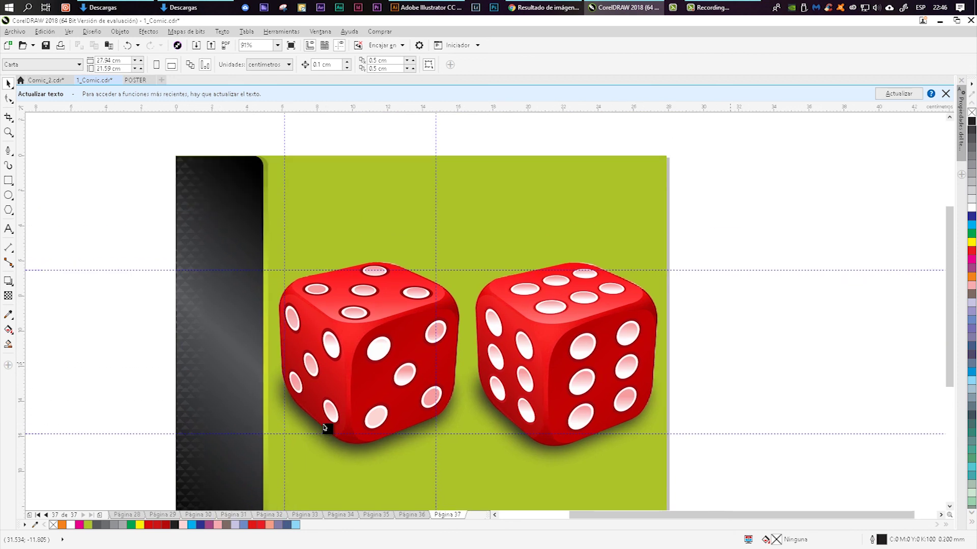